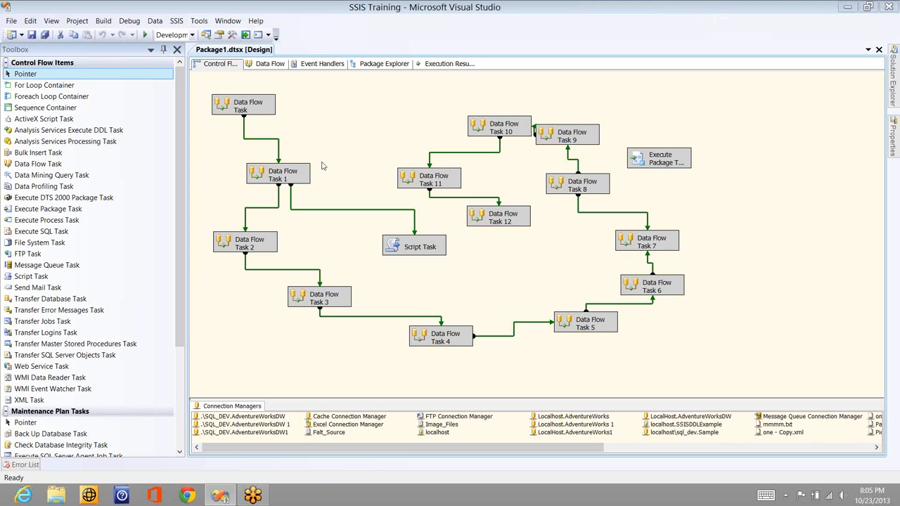
Add a new Data Flow Task to an empty area of the control flow below Data Flow Task 12 and open it for editing
{"action": "left_click", "coordinate": [55, 166]}
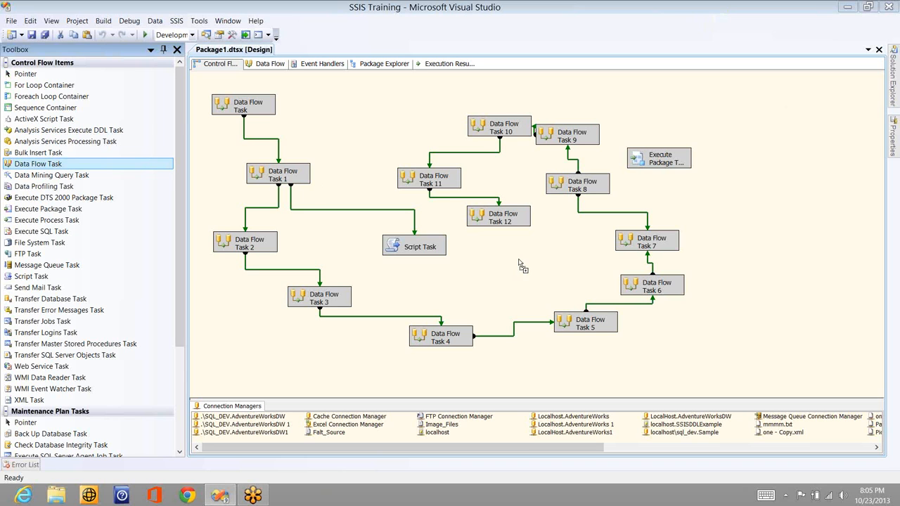
{"action": "left_click", "coordinate": [500, 229]}
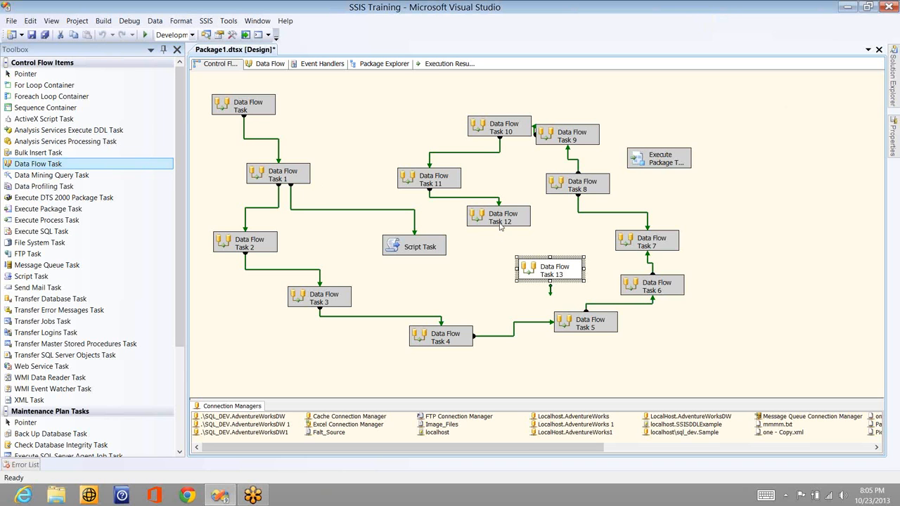
{"action": "left_click", "coordinate": [500, 225]}
{"action": "left_click_drag", "start_coordinate": [498, 239], "coordinate": [538, 272]}
{"action": "left_click", "coordinate": [538, 272]}
{"action": "double_click", "coordinate": [567, 271]}
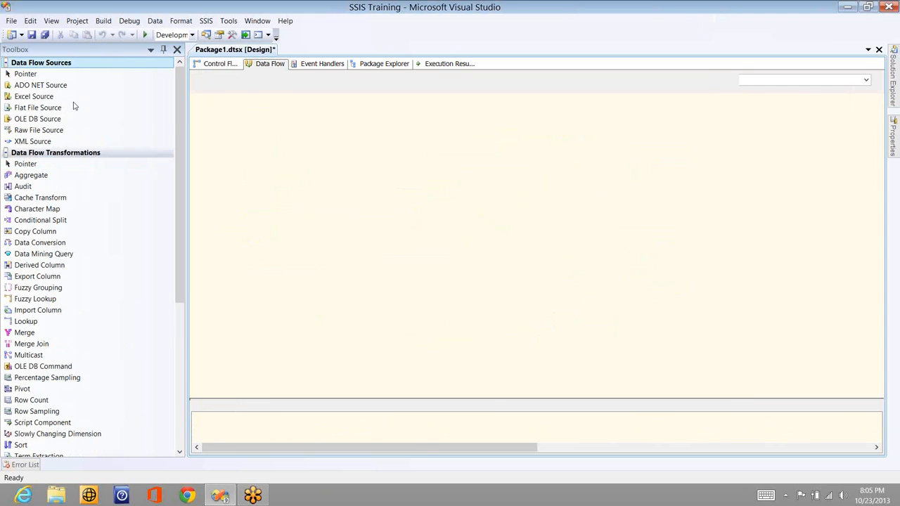
Add an OLE DB Source to the data flow and set its connection manager to localhost\sql_dev.Sample
{"action": "left_click_drag", "start_coordinate": [64, 121], "coordinate": [274, 136]}
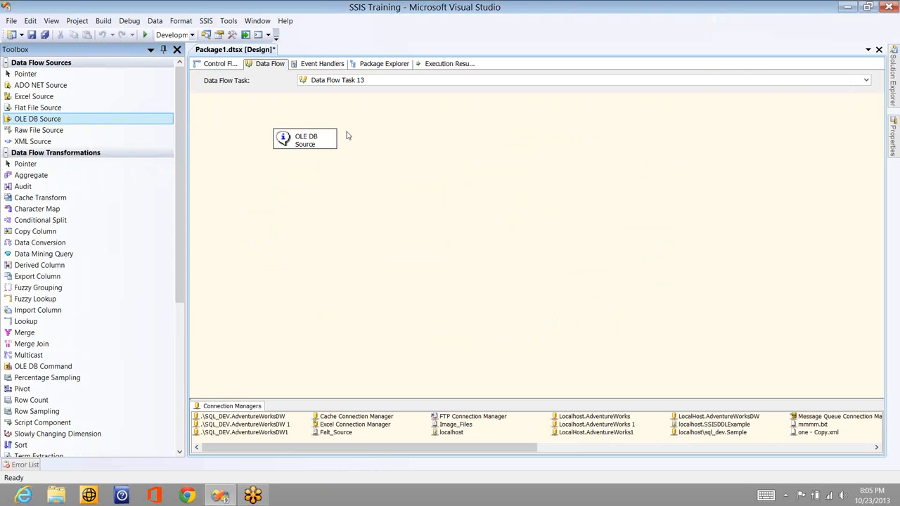
{"action": "double_click", "coordinate": [317, 138]}
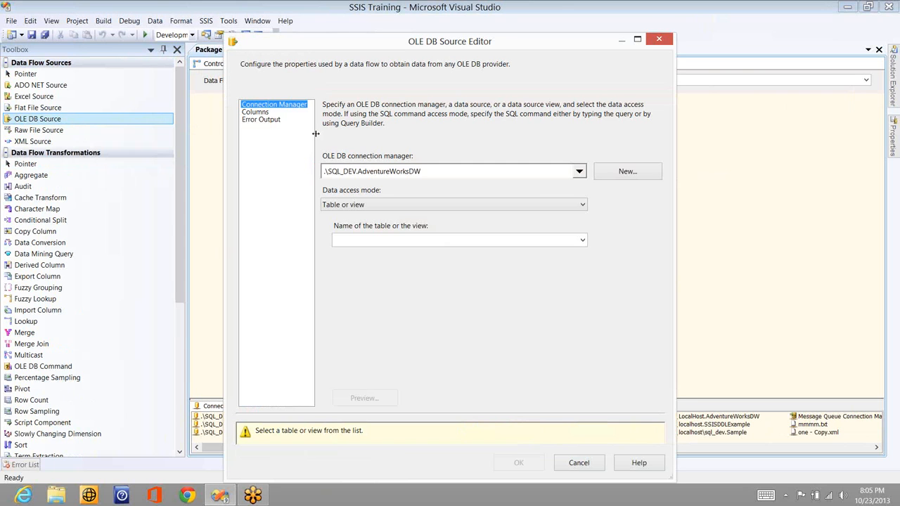
{"action": "left_click", "coordinate": [579, 171]}
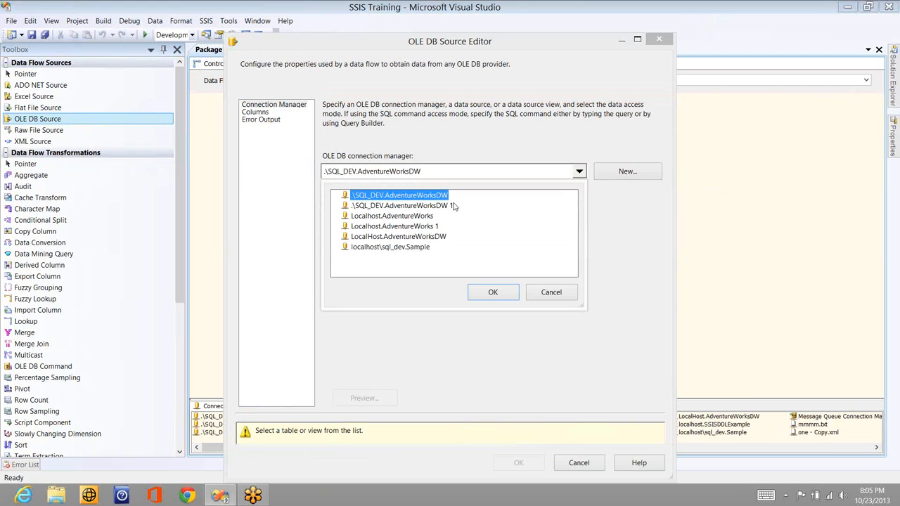
{"action": "left_click", "coordinate": [415, 248]}
{"action": "left_click", "coordinate": [493, 294]}
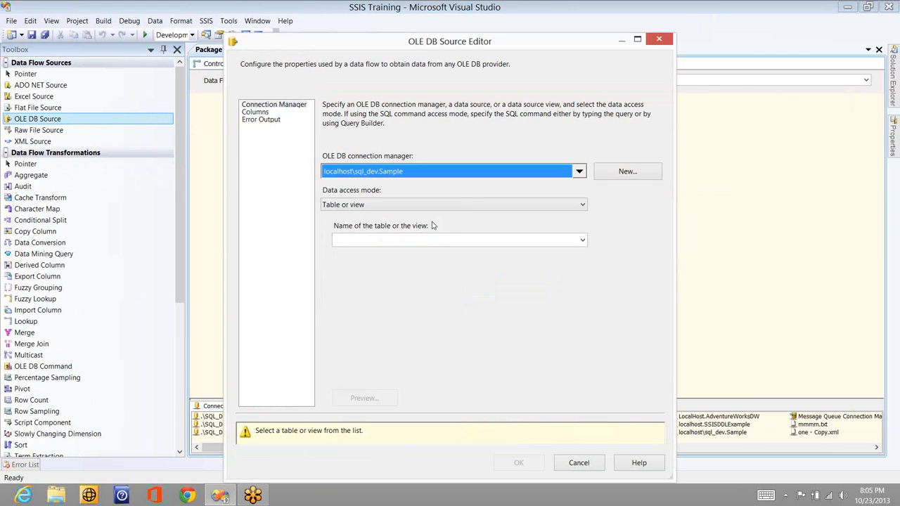
Set the OLE DB Source to read the table [dbo].[Sales_Person] in Table or view mode, keeping all its columns
{"action": "left_click", "coordinate": [480, 203]}
{"action": "left_click", "coordinate": [480, 199]}
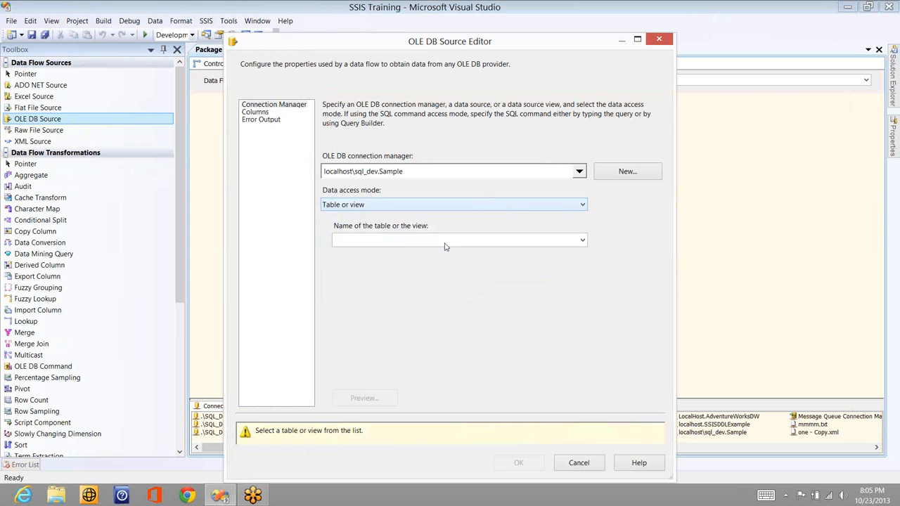
{"action": "left_click", "coordinate": [450, 240]}
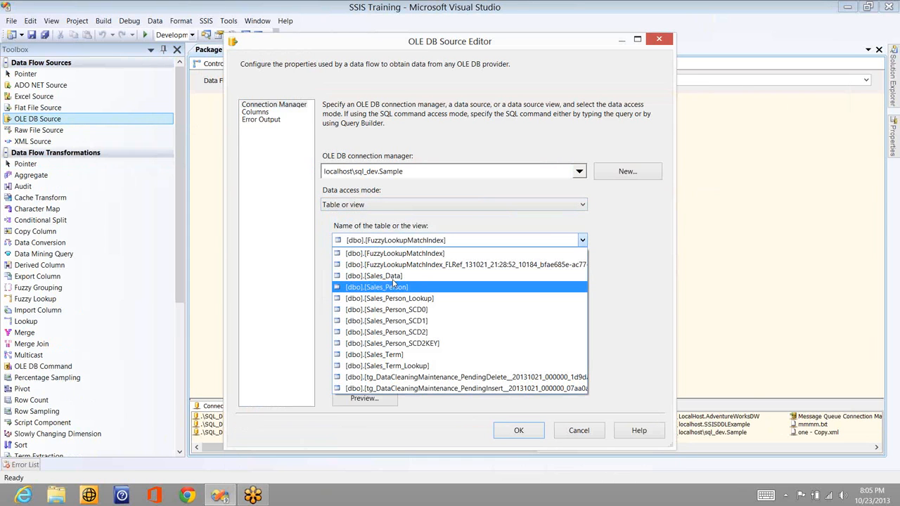
{"action": "left_click", "coordinate": [393, 275]}
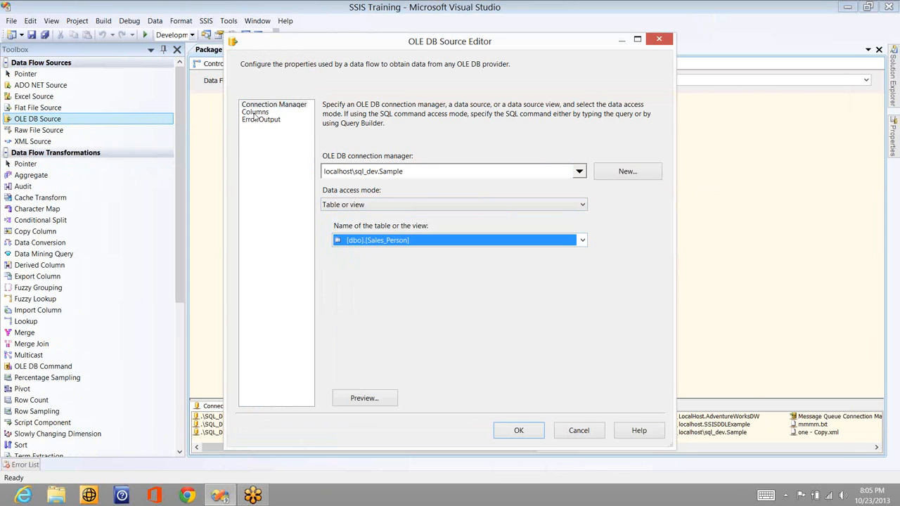
{"action": "left_click", "coordinate": [255, 113]}
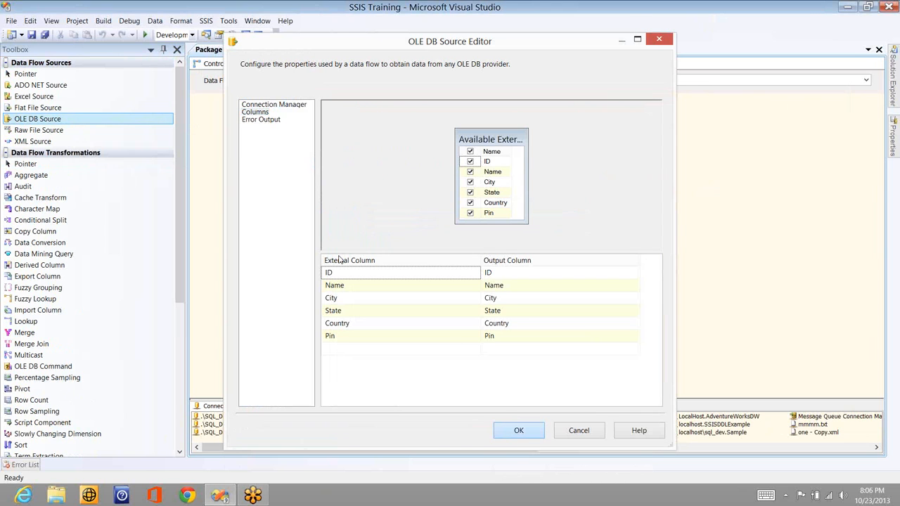
{"action": "key", "text": "Return"}
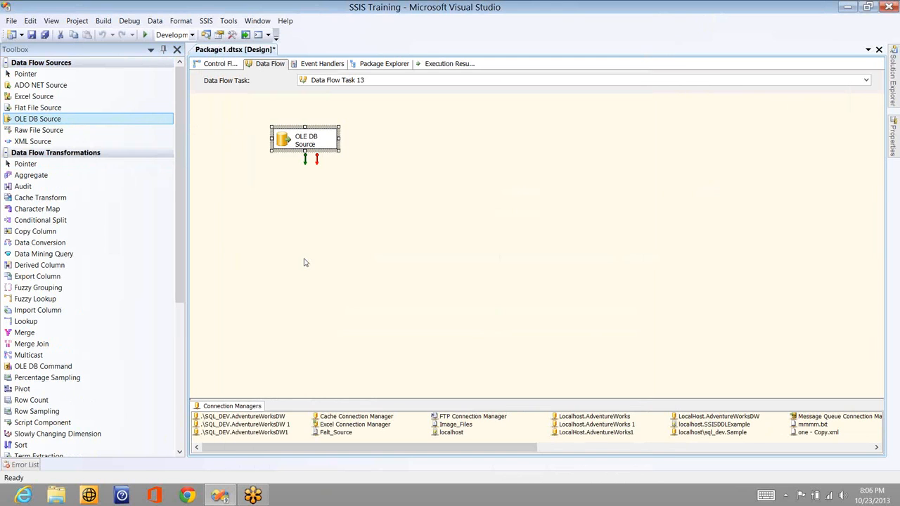
Add an ADO NET Destination below the OLE DB Source and connect the source's regular output to it
{"action": "left_click", "coordinate": [6, 154]}
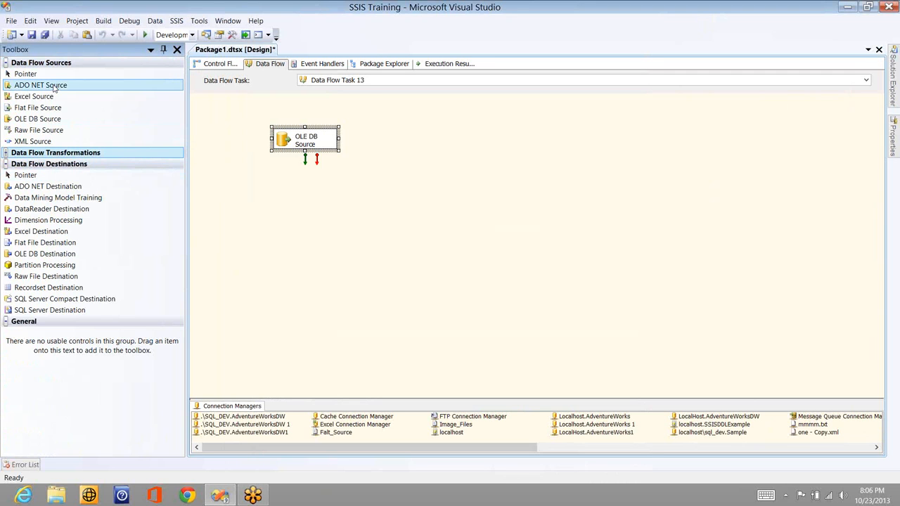
{"action": "left_click", "coordinate": [48, 187]}
{"action": "left_click_drag", "start_coordinate": [49, 187], "coordinate": [361, 204]}
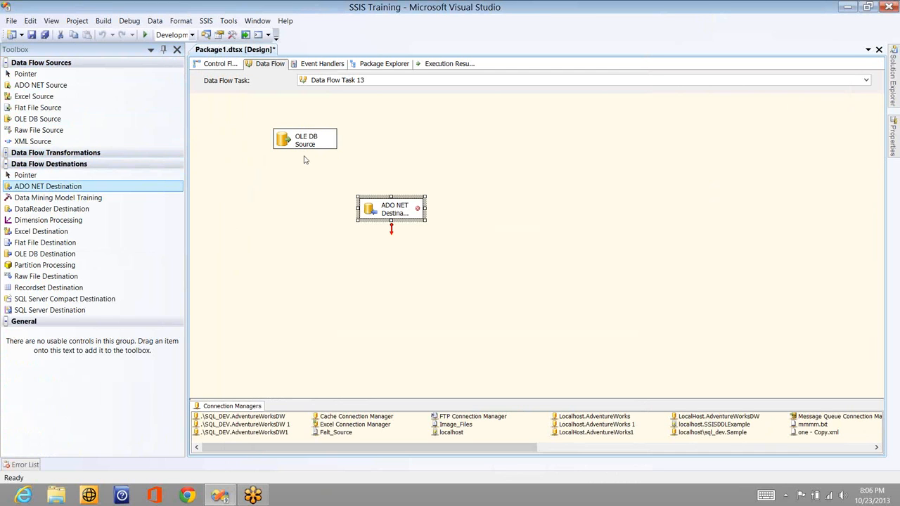
{"action": "left_click", "coordinate": [305, 144]}
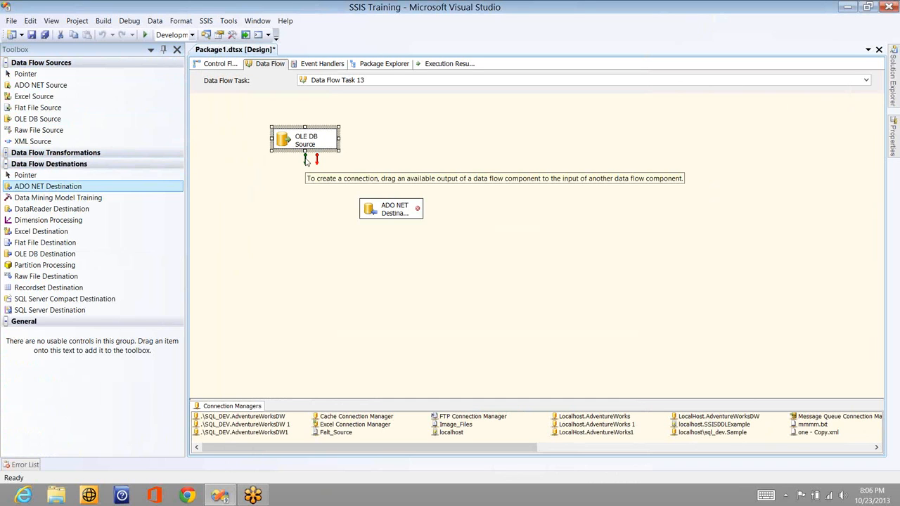
{"action": "left_click_drag", "start_coordinate": [307, 161], "coordinate": [397, 217]}
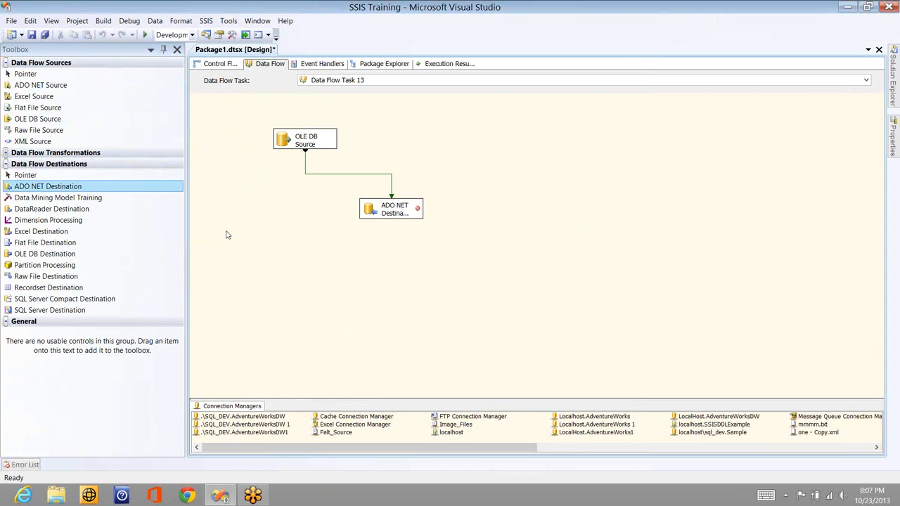
Create a new connection manager for the ADO NET Destination with server .\SQL_DEV, Windows Authentication and the Sample database
{"action": "double_click", "coordinate": [397, 215]}
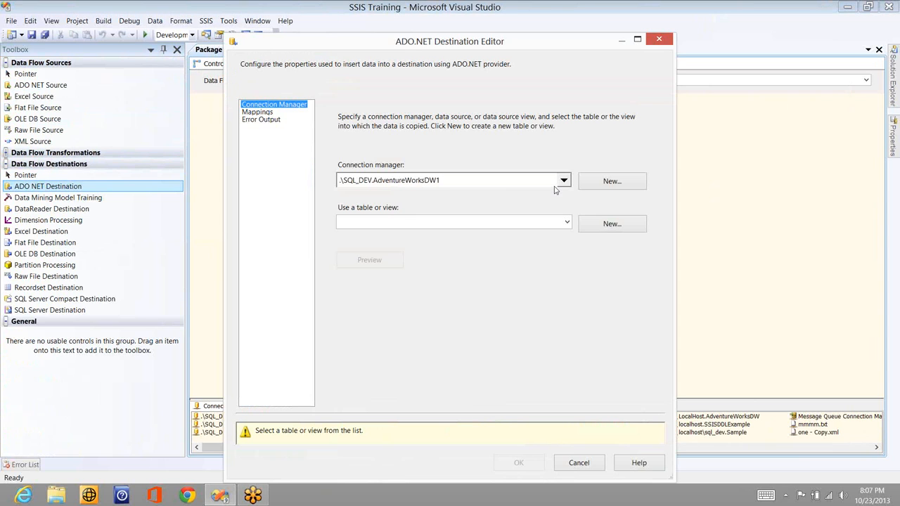
{"action": "left_click", "coordinate": [590, 184]}
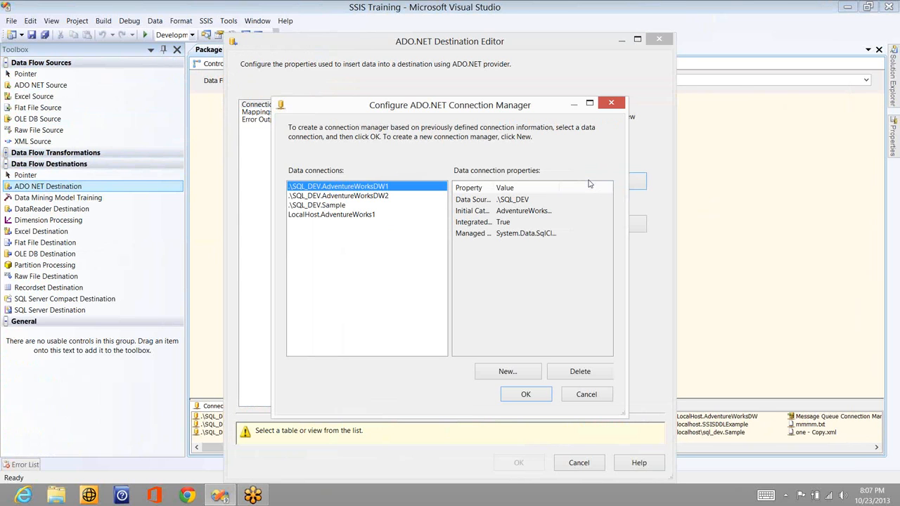
{"action": "left_click", "coordinate": [504, 373]}
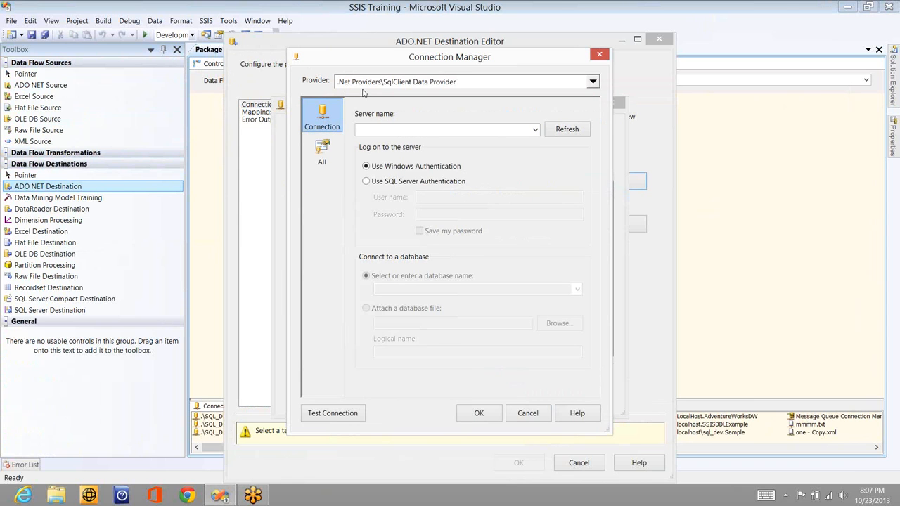
{"action": "left_click", "coordinate": [384, 131]}
{"action": "type", "text": ".\\"}
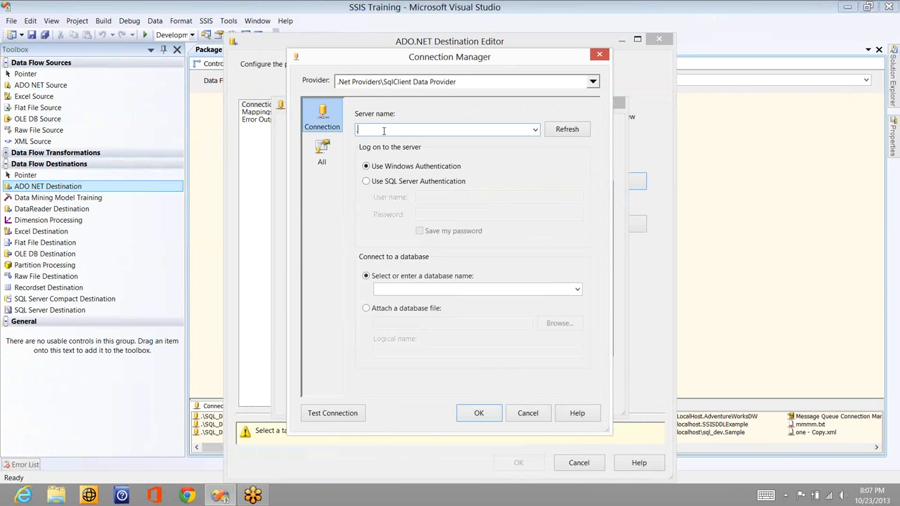
{"action": "type", "text": "SQL_DEV"}
{"action": "left_click", "coordinate": [575, 291]}
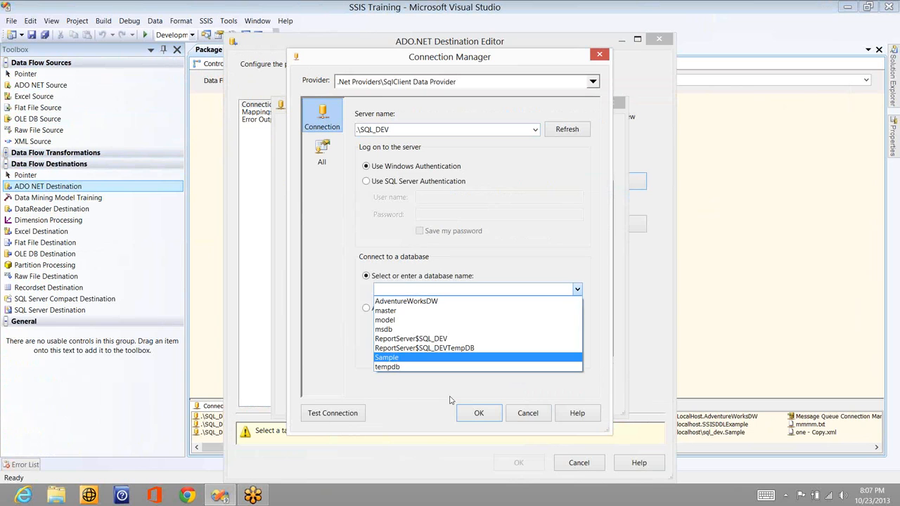
{"action": "left_click", "coordinate": [475, 415]}
{"action": "left_click", "coordinate": [476, 414]}
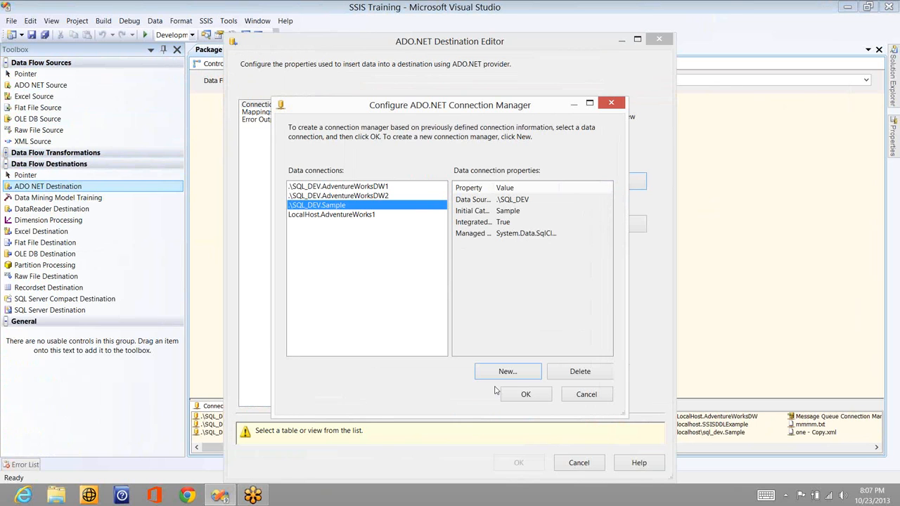
{"action": "left_click", "coordinate": [526, 395]}
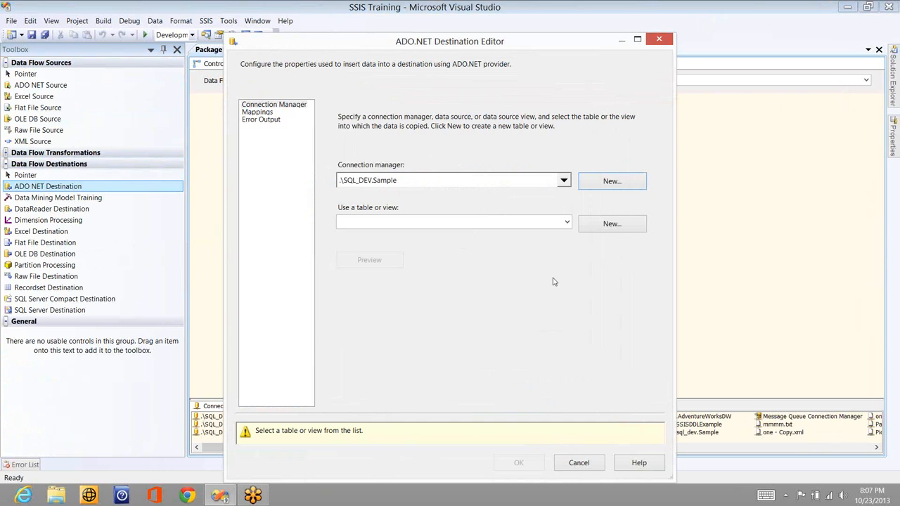
Set the destination table to "dbo"."Sales_Person_SCD0" and accept the matching column mappings from ID to Pin
{"action": "left_click", "coordinate": [567, 224]}
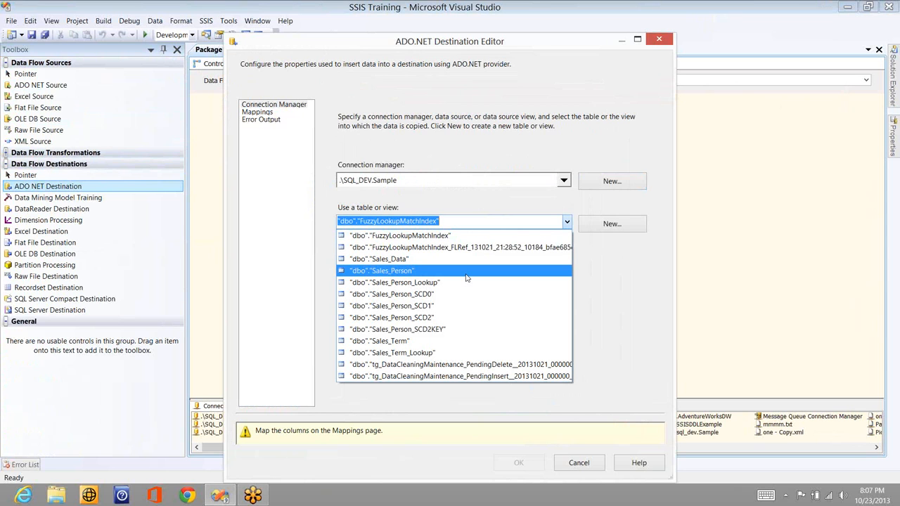
{"action": "left_click", "coordinate": [434, 298]}
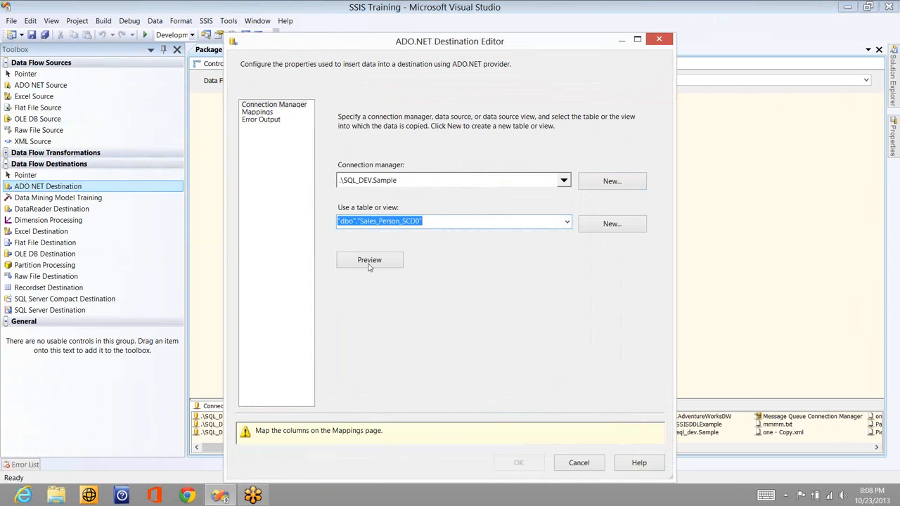
{"action": "left_click", "coordinate": [263, 113]}
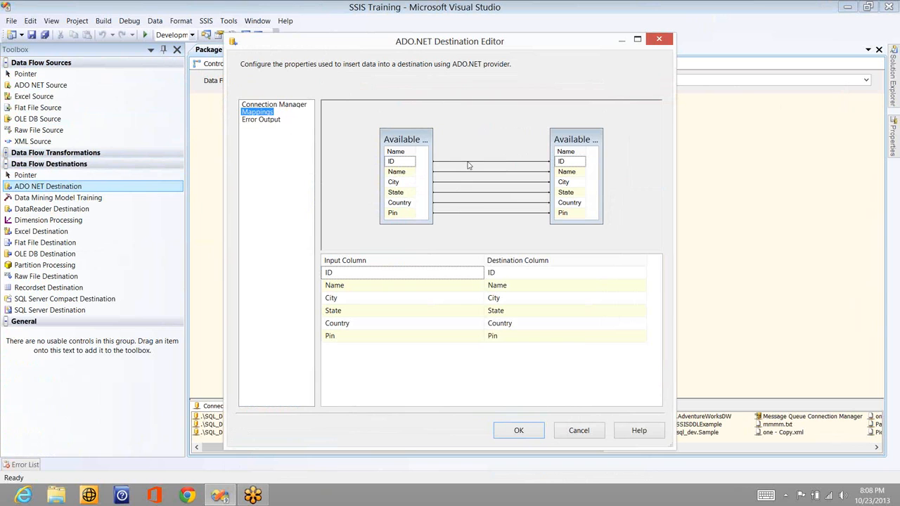
{"action": "left_click", "coordinate": [468, 162]}
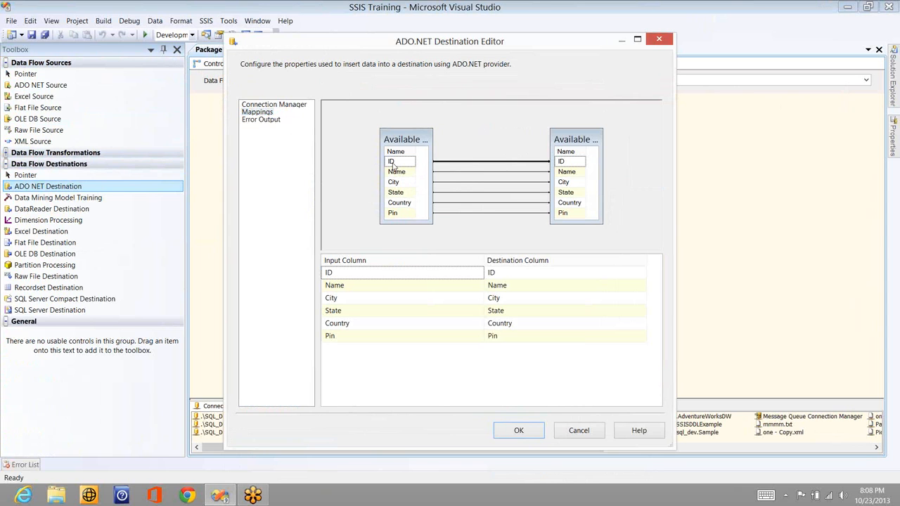
{"action": "left_click", "coordinate": [564, 161]}
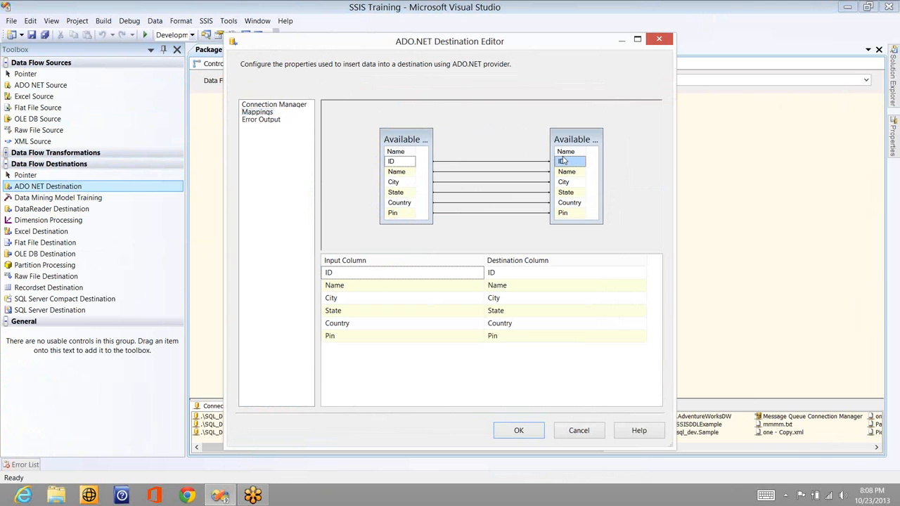
{"action": "left_click", "coordinate": [518, 434]}
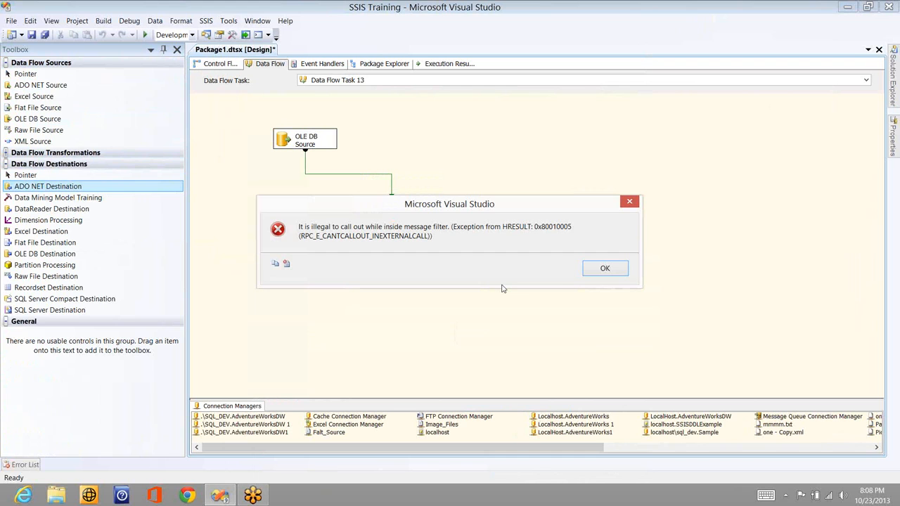
{"action": "left_click", "coordinate": [597, 270]}
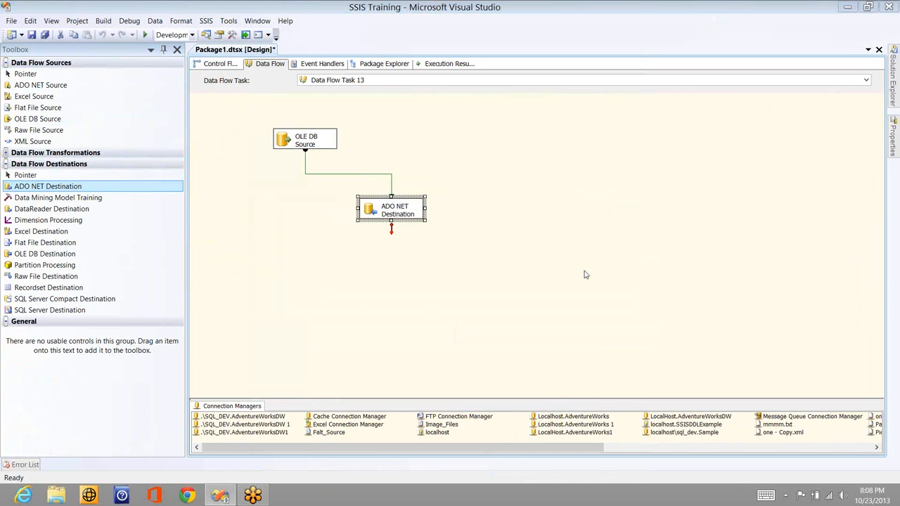
Switch to SQL Server Management Studio, connect to the .\Sql_Dev database engine with Windows Authentication, and select the Sample database
{"action": "key", "text": "super"}
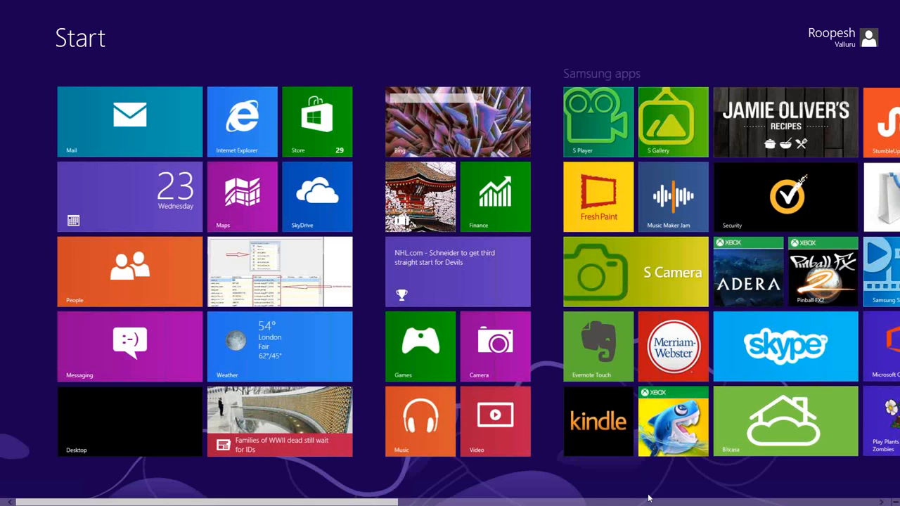
{"action": "scroll", "coordinate": [648, 498], "scroll_direction": "down", "scroll_amount": 1}
{"action": "scroll", "coordinate": [591, 272], "scroll_direction": "down", "scroll_amount": 5}
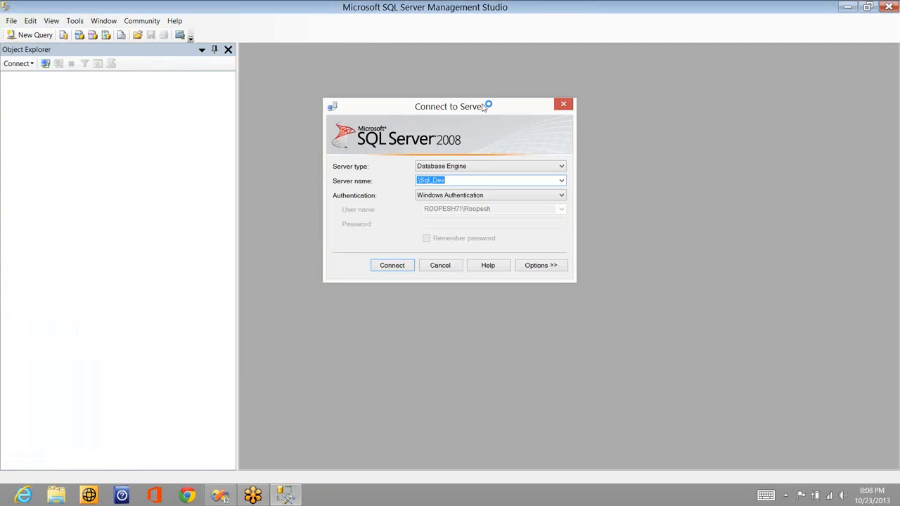
{"action": "key", "text": "Return"}
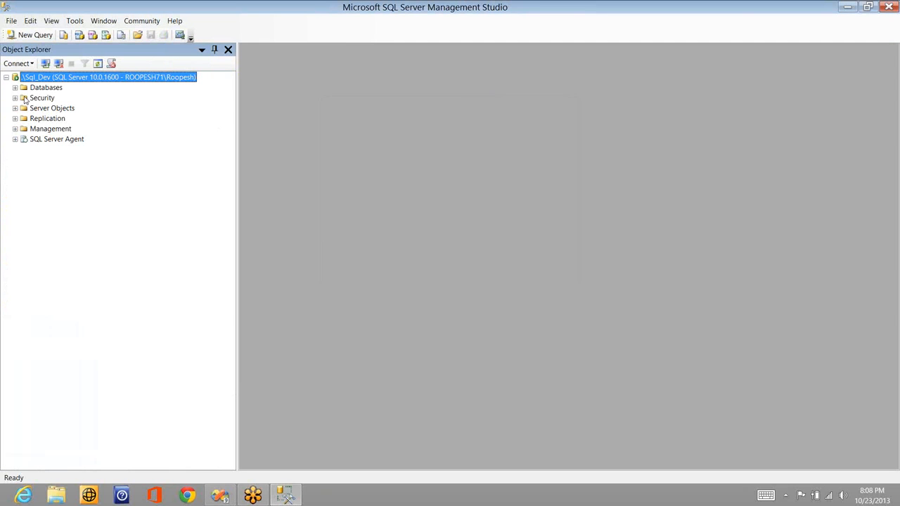
{"action": "left_click", "coordinate": [15, 88]}
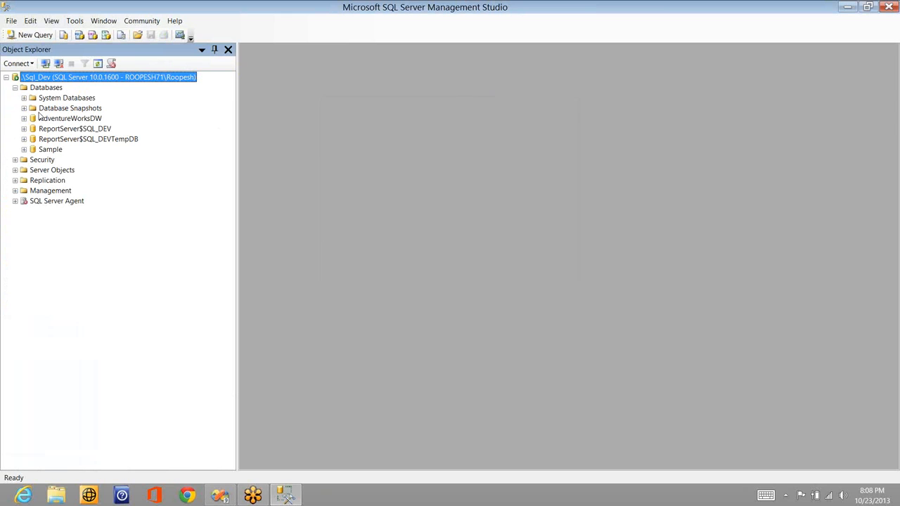
{"action": "left_click", "coordinate": [51, 149]}
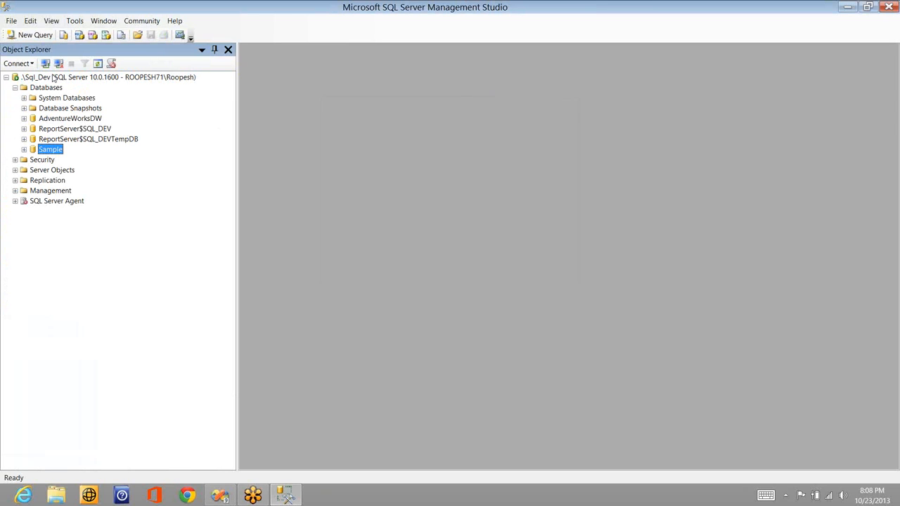
Open a new query on the Sample database and run "delete from Sales_Person_SCD0" to empty the table
{"action": "left_click", "coordinate": [30, 36]}
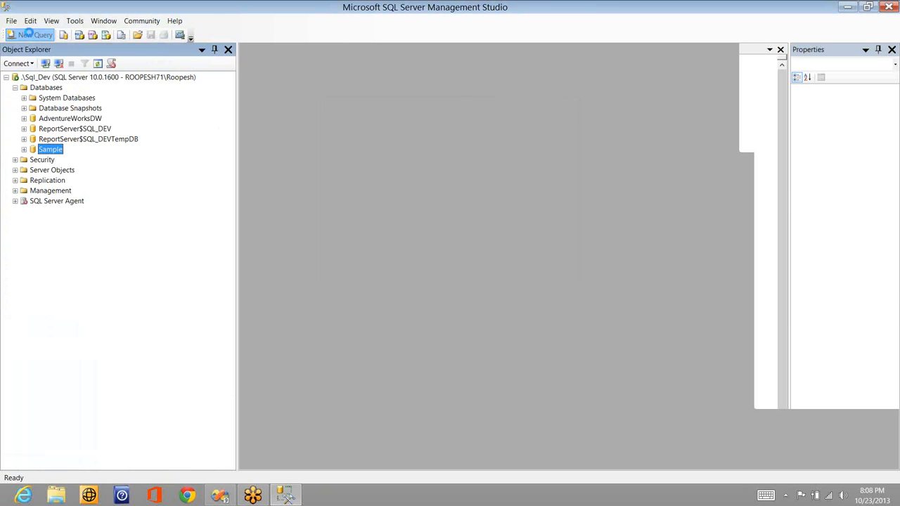
{"action": "type", "text": "delete from "}
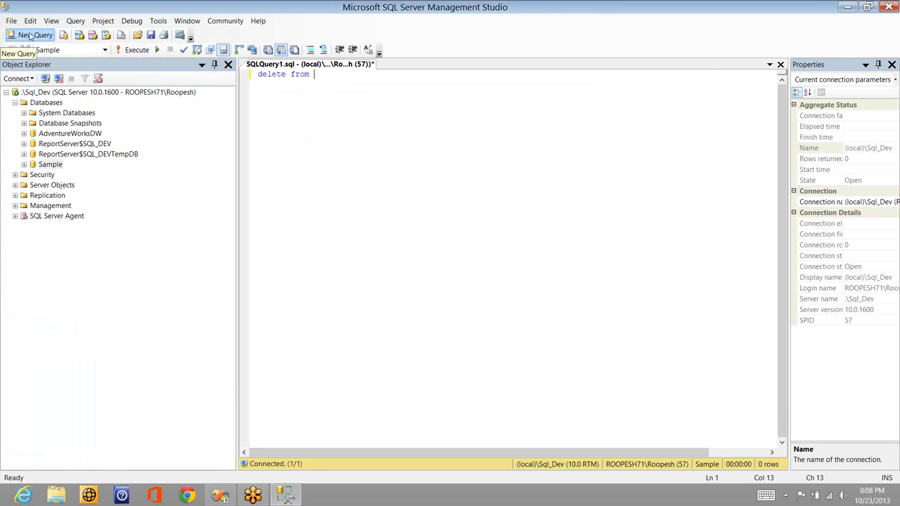
{"action": "type", "text": "sales_Person_SCD0"}
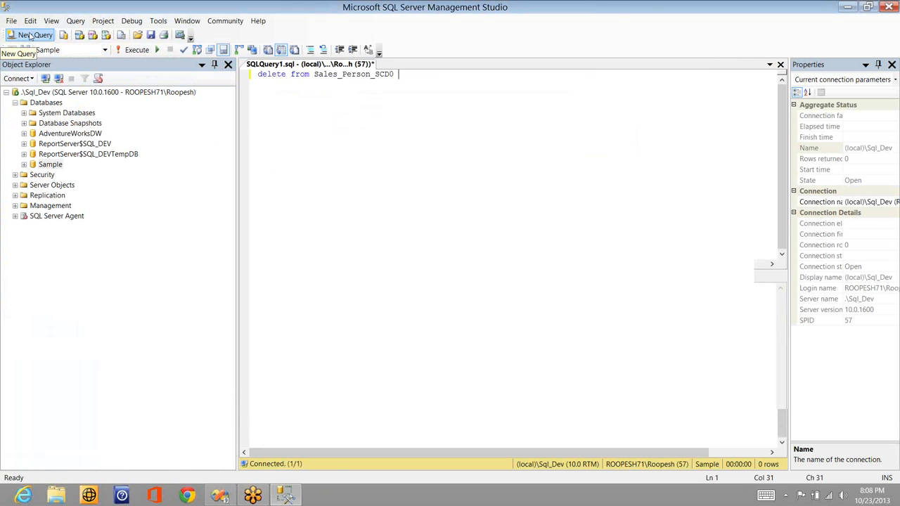
{"action": "key", "text": "F5"}
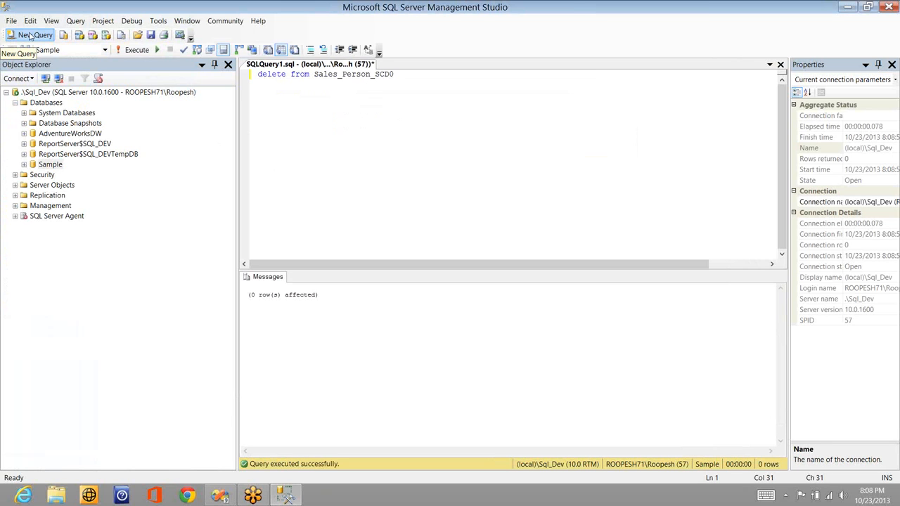
Change the delete statement to "select * from Sales_Person_SCD0" and execute it
{"action": "key", "text": "Home"}
{"action": "key", "text": "ctrl+shift+Right"}
{"action": "key", "text": "shift+Left"}
{"action": "type", "text": "select *"}
{"action": "key", "text": "F5"}
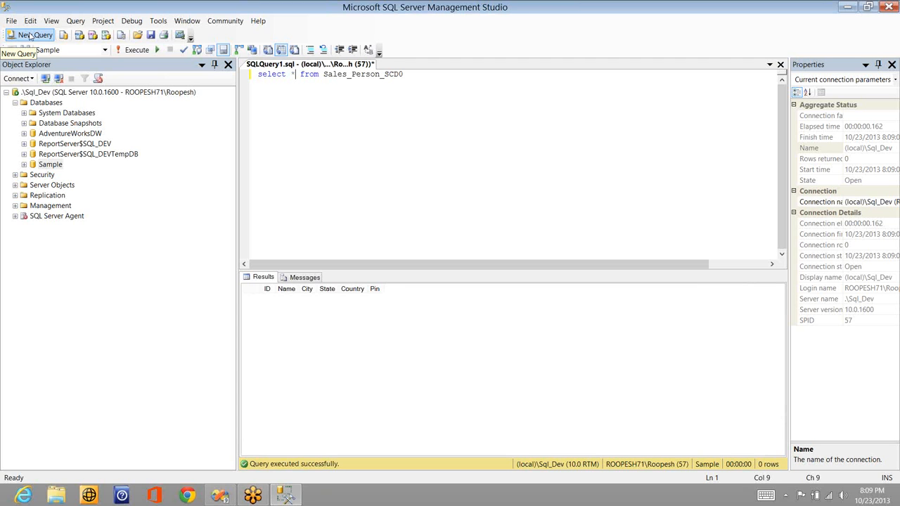
Switch to Visual Studio and review the column metadata of the path between the OLE DB Source and the ADO NET Destination
{"action": "key", "text": "alt+Tab"}
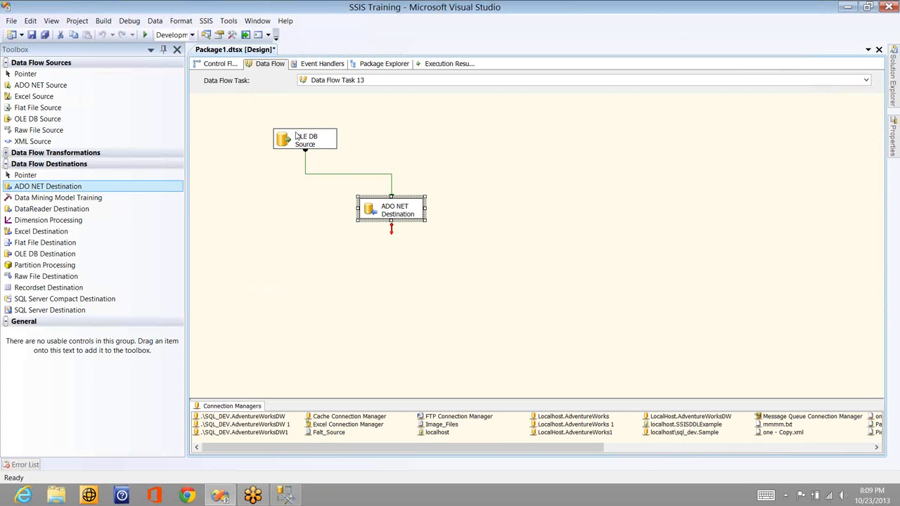
{"action": "left_click", "coordinate": [296, 137]}
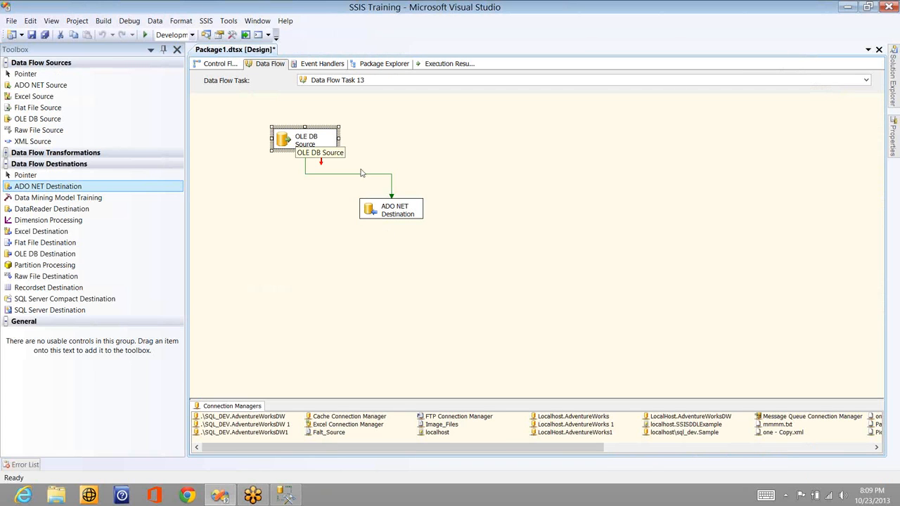
{"action": "left_click", "coordinate": [391, 205]}
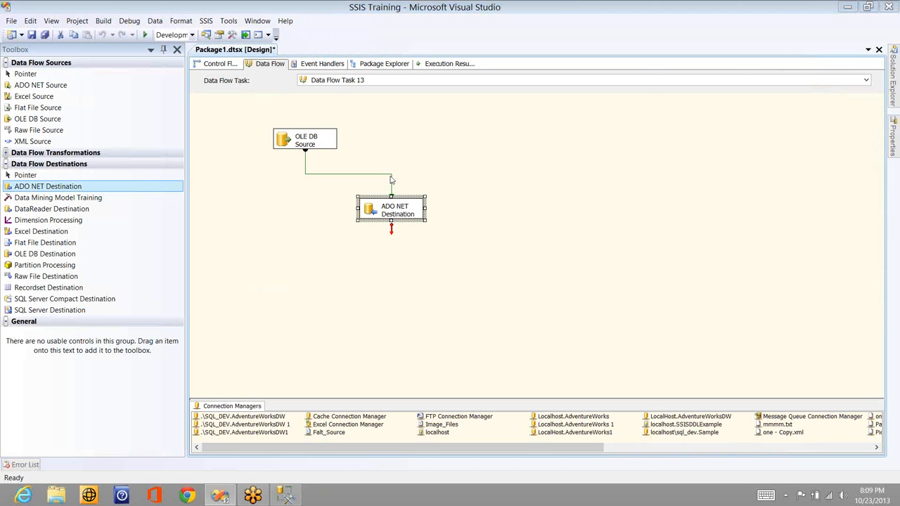
{"action": "double_click", "coordinate": [391, 180]}
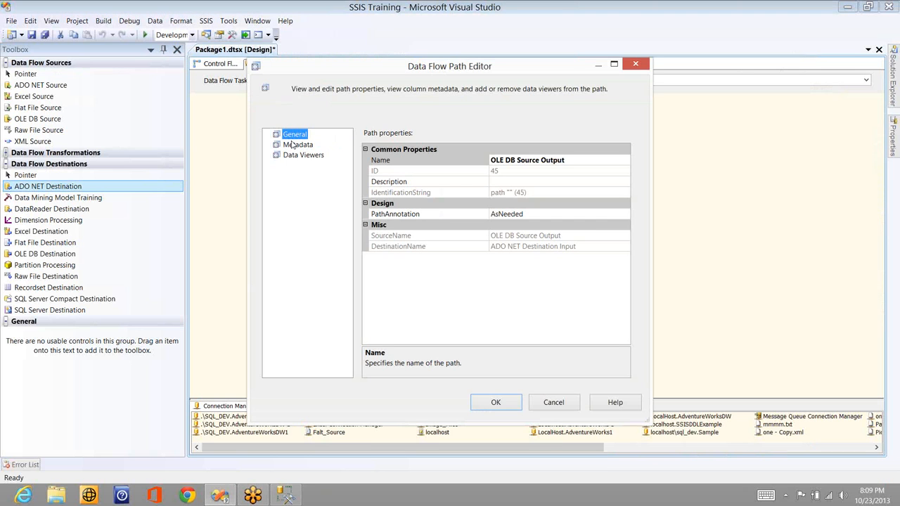
{"action": "left_click", "coordinate": [292, 145]}
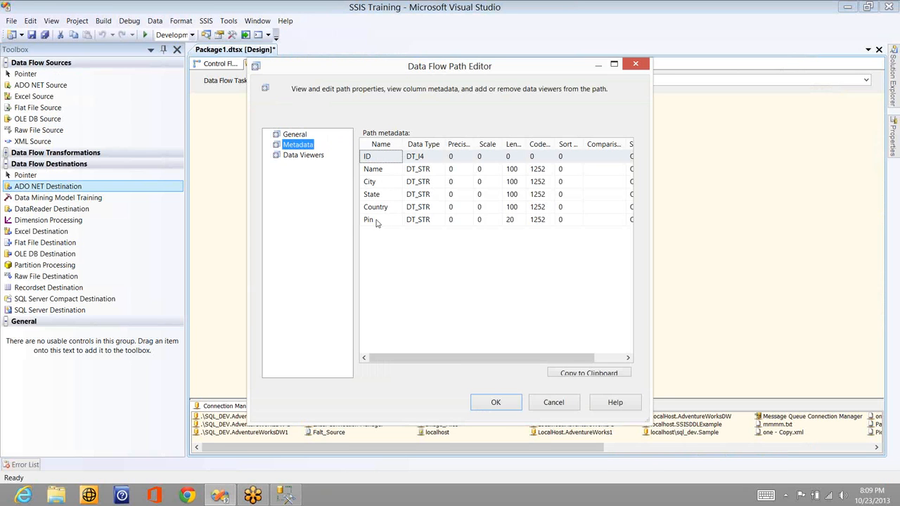
{"action": "left_click", "coordinate": [508, 401]}
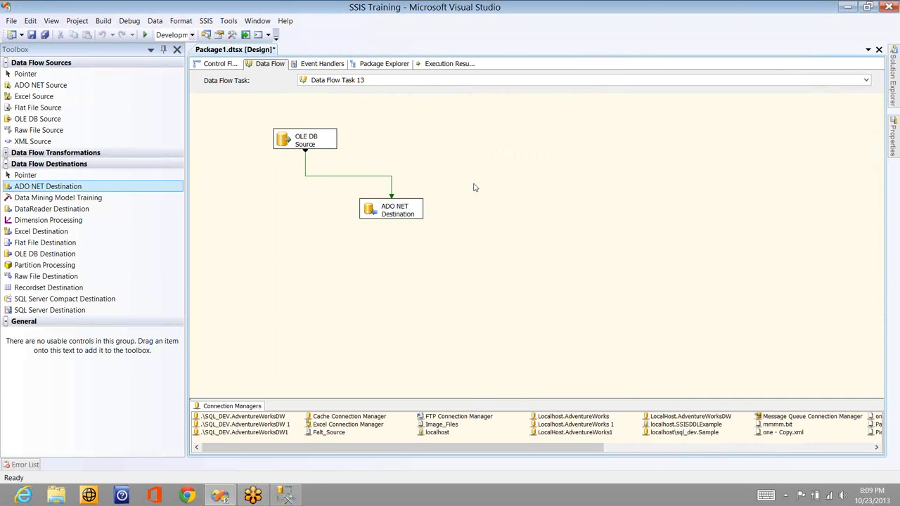
Run the package in debug mode to load the rows into the ADO NET Destination, and select the data flow path
{"action": "right_click", "coordinate": [397, 162]}
{"action": "left_click", "coordinate": [799, 87]}
{"action": "key", "text": "F5"}
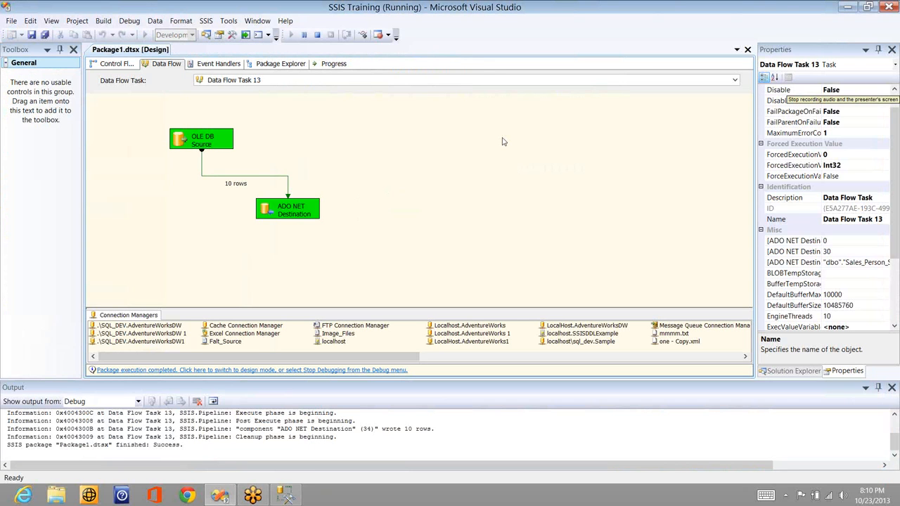
{"action": "left_click", "coordinate": [249, 176]}
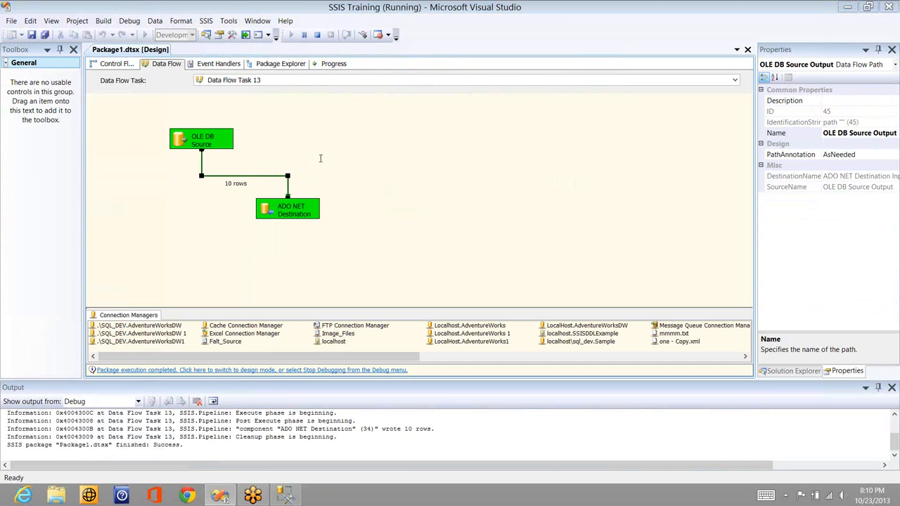
Switch to Management Studio to rerun the Sales_Person_SCD0 query, and return to Visual Studio to stop debugging the package
{"action": "key", "text": "alt+Tab"}
{"action": "key", "text": "F5"}
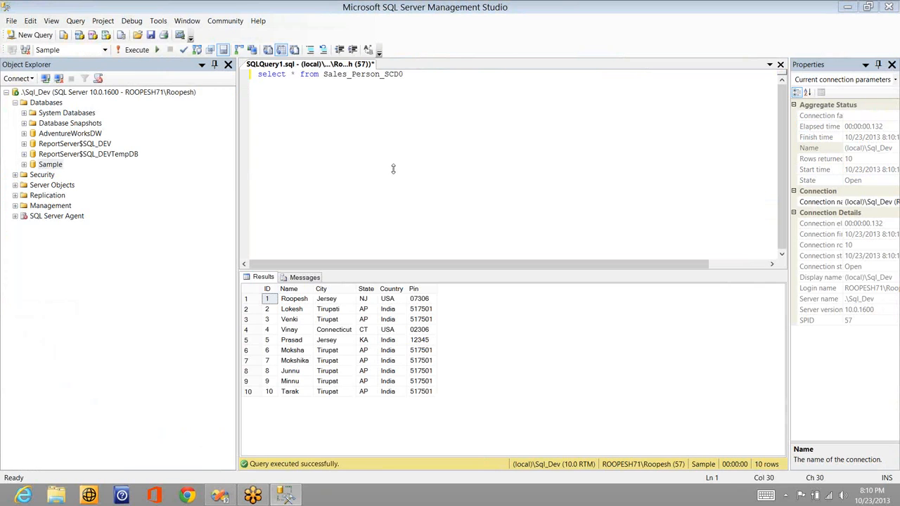
{"action": "key", "text": "alt+Tab"}
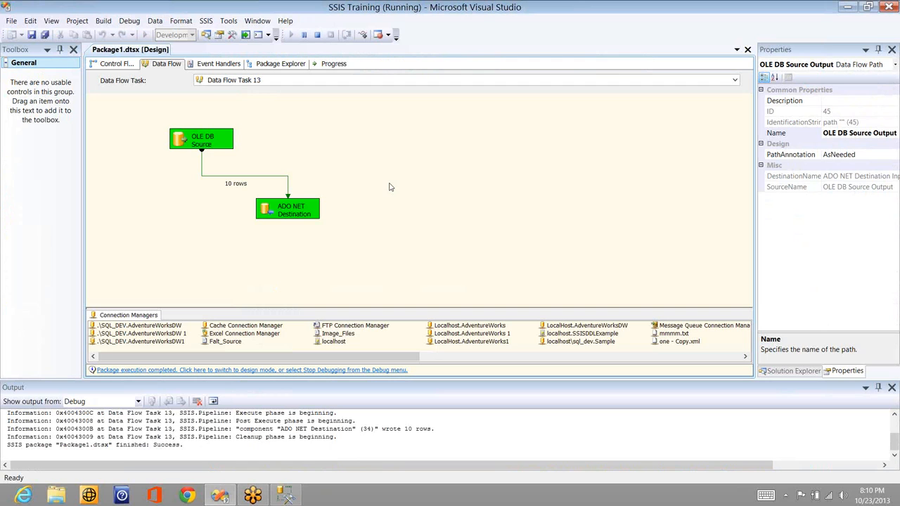
{"action": "left_click", "coordinate": [318, 35]}
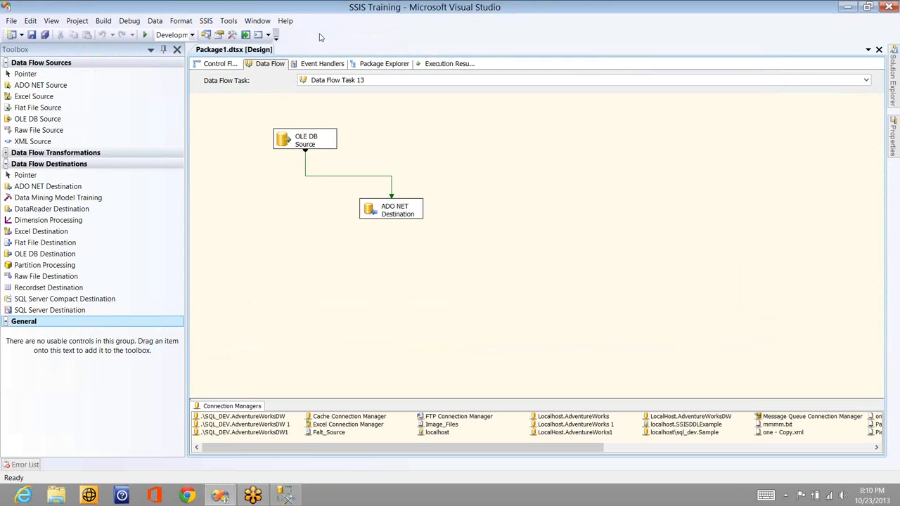
Switch to Management Studio and review the rows returned from Sales_Person_SCD0
{"action": "key", "text": "alt+Tab"}
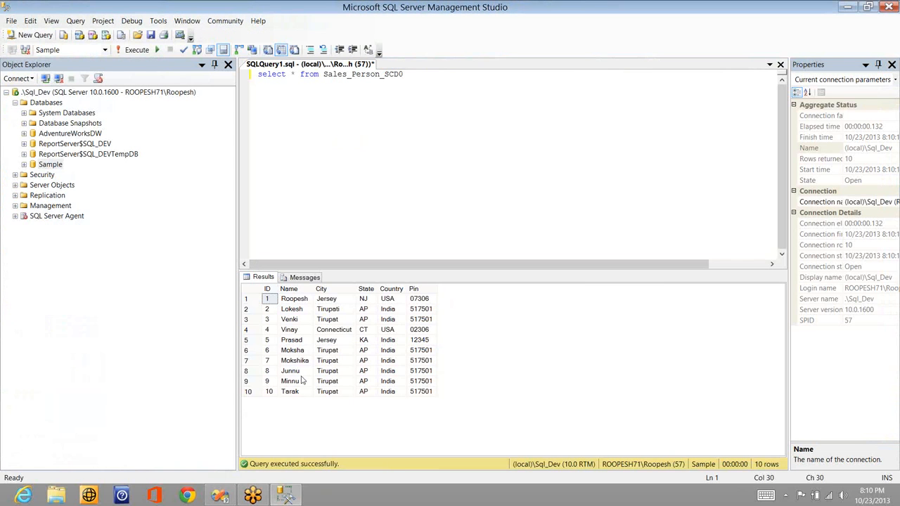
{"action": "left_click", "coordinate": [354, 303]}
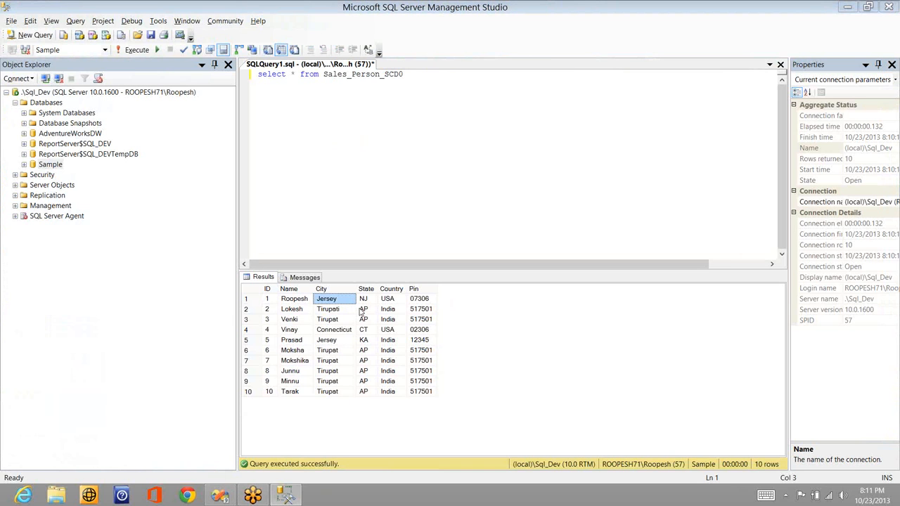
Switch to Visual Studio, replace the ADO NET Destination with a DataReader Destination, and connect the OLE DB Source's regular output to it
{"action": "key", "text": "alt+Tab"}
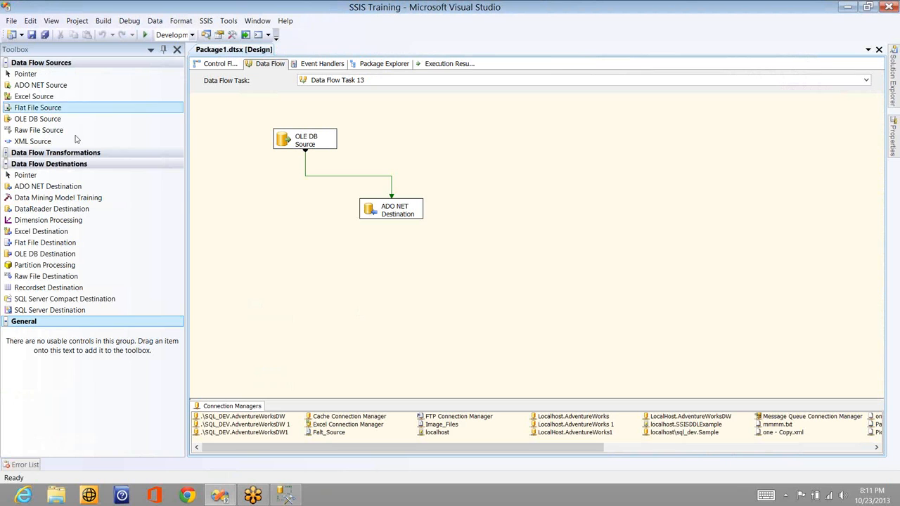
{"action": "left_click", "coordinate": [81, 200]}
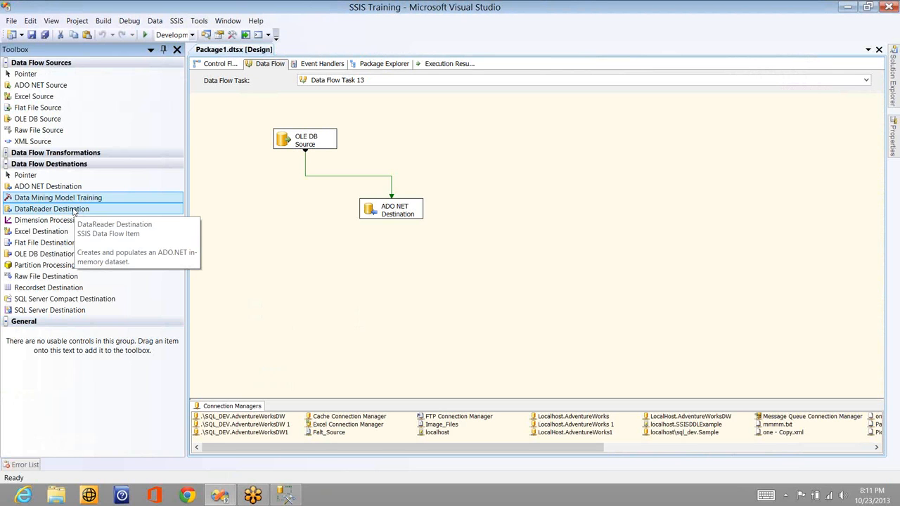
{"action": "left_click_drag", "start_coordinate": [73, 211], "coordinate": [392, 208]}
{"action": "left_click", "coordinate": [394, 208]}
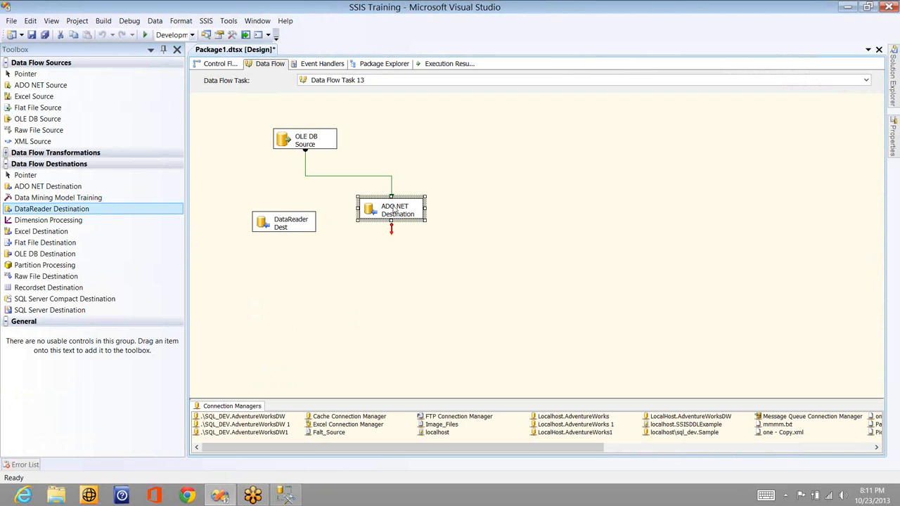
{"action": "key", "text": "Delete"}
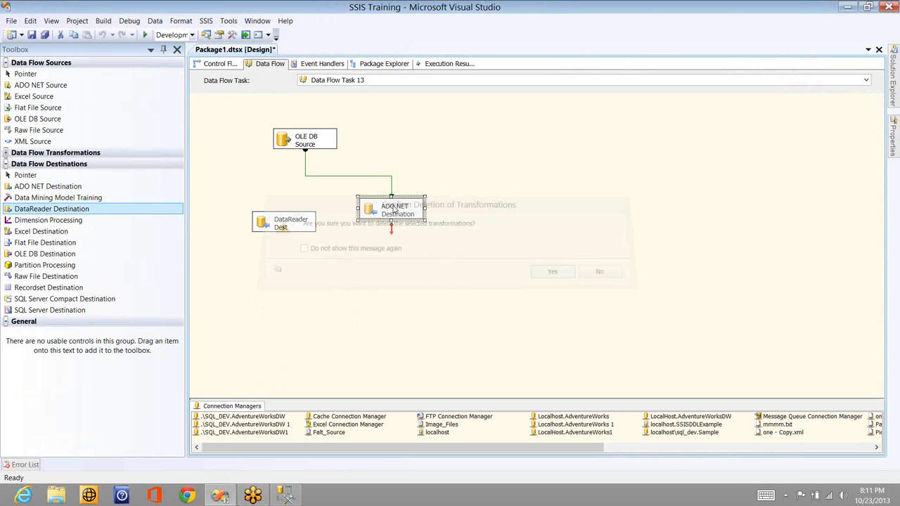
{"action": "key", "text": "Return"}
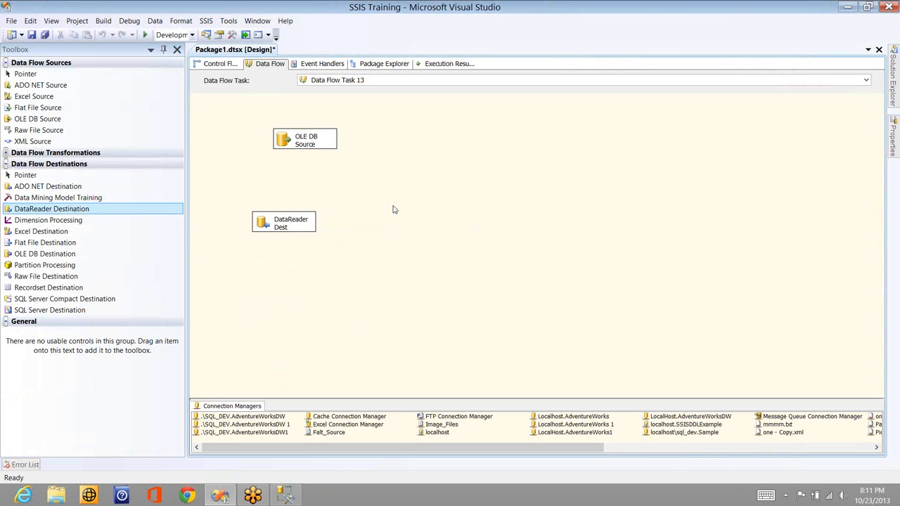
{"action": "left_click", "coordinate": [305, 140]}
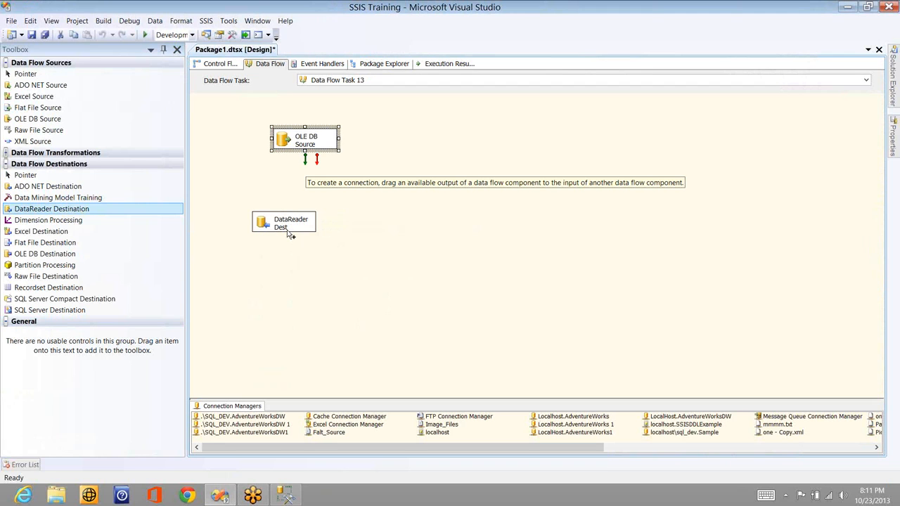
{"action": "left_click_drag", "start_coordinate": [287, 233], "coordinate": [296, 225]}
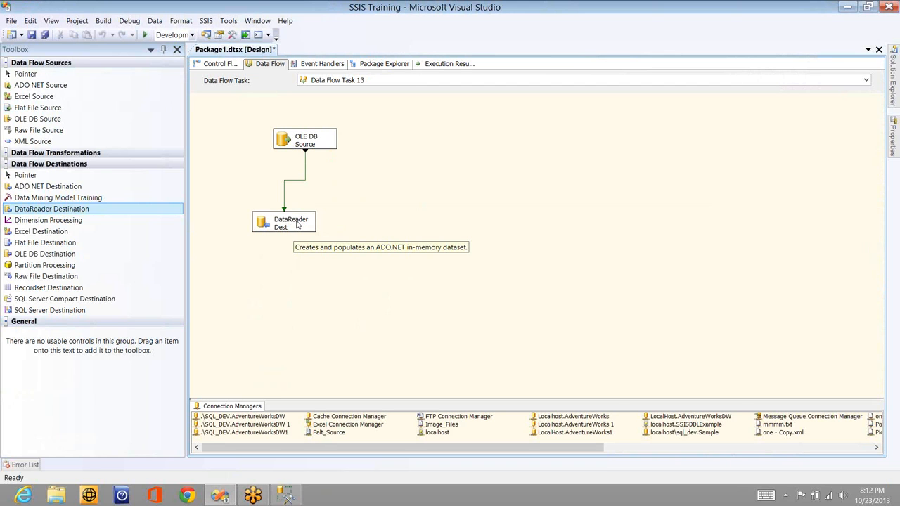
Open the DataReader Destination's advanced editor, review FailOnTimeout and ReadTimeout, and select all available input columns
{"action": "left_click", "coordinate": [300, 223]}
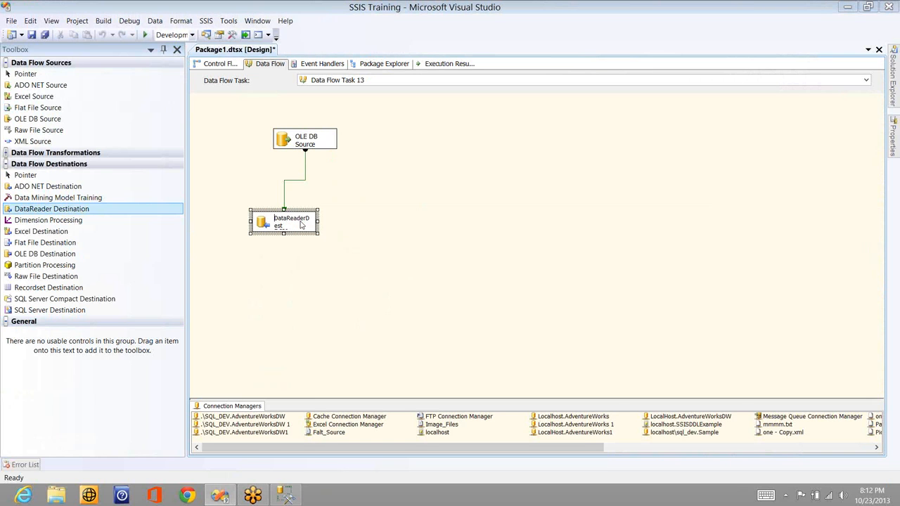
{"action": "double_click", "coordinate": [300, 224]}
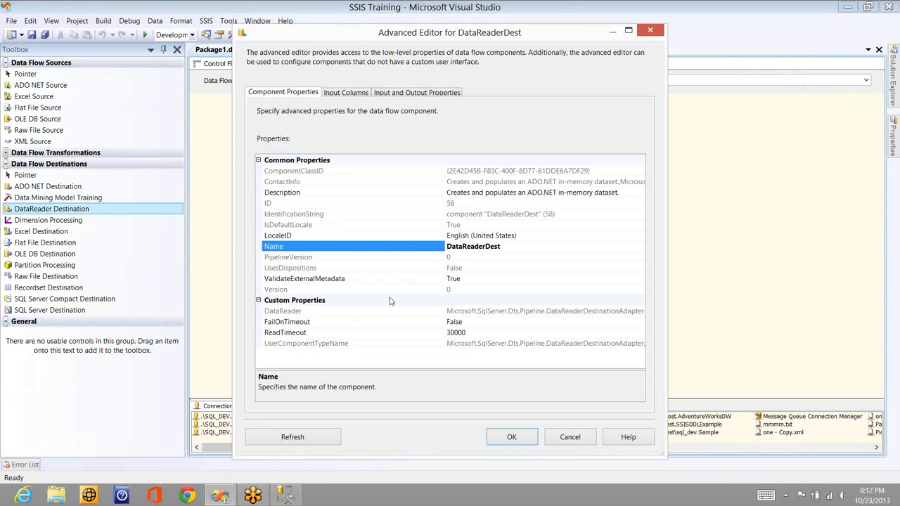
{"action": "left_click", "coordinate": [485, 322]}
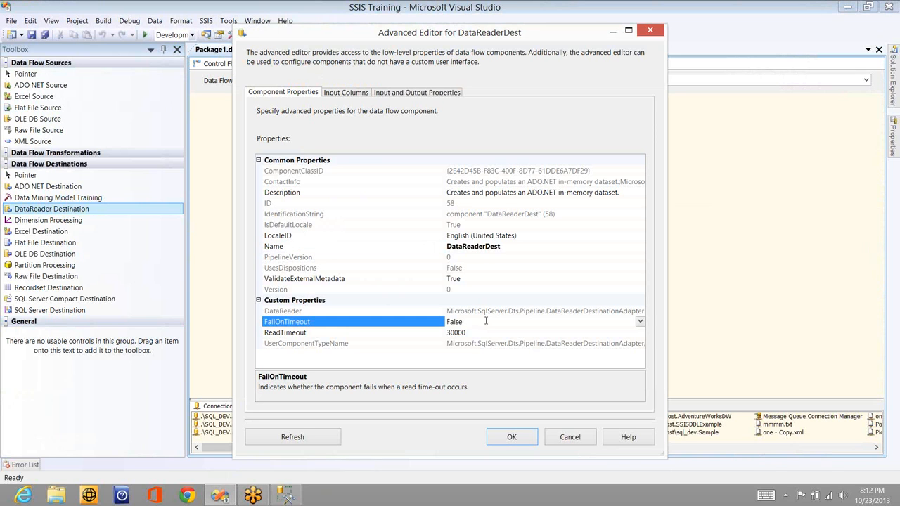
{"action": "left_click", "coordinate": [472, 333]}
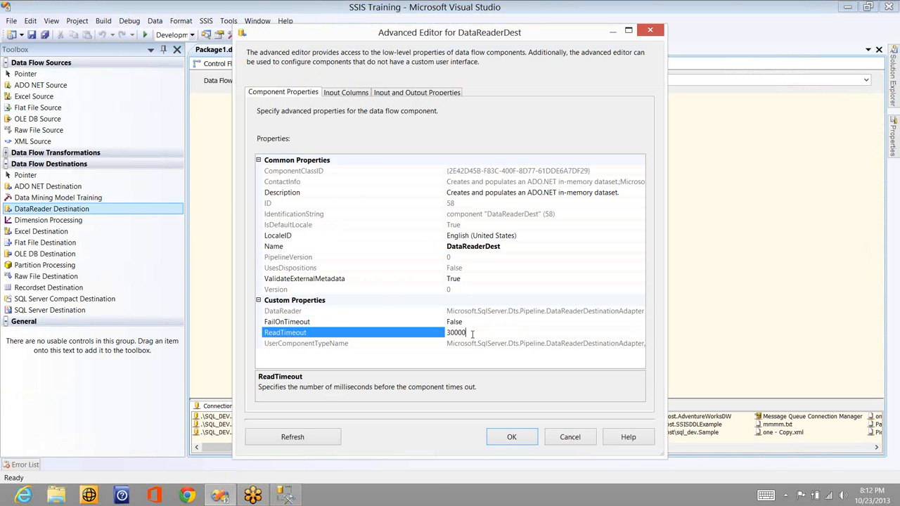
{"action": "left_click", "coordinate": [355, 92]}
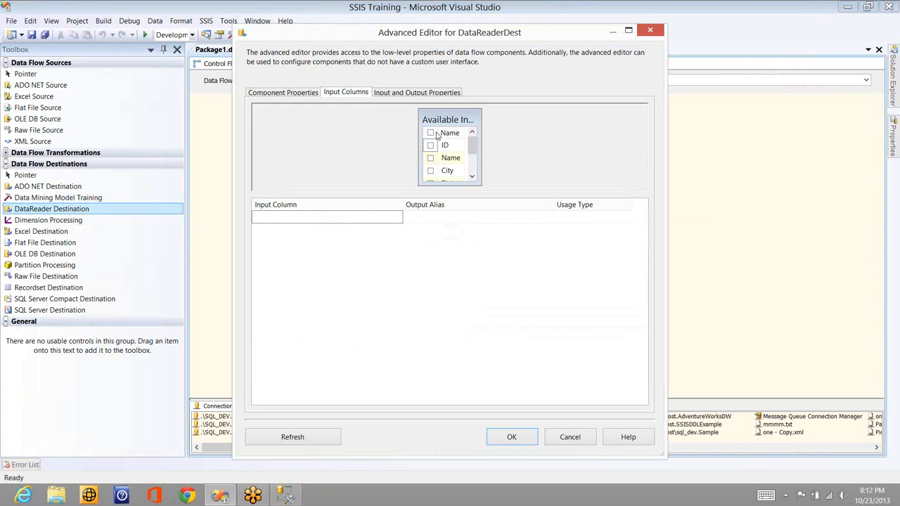
{"action": "left_click", "coordinate": [431, 133]}
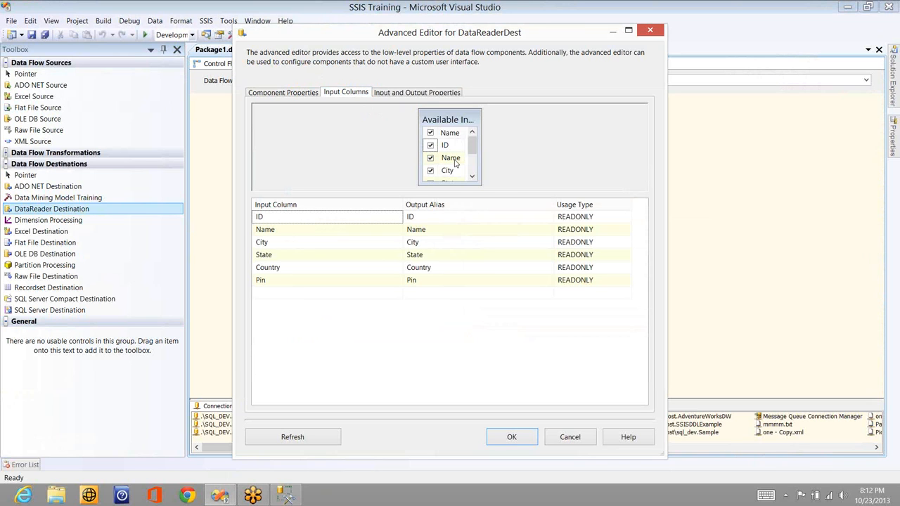
{"action": "mouse_move", "coordinate": [455, 163]}
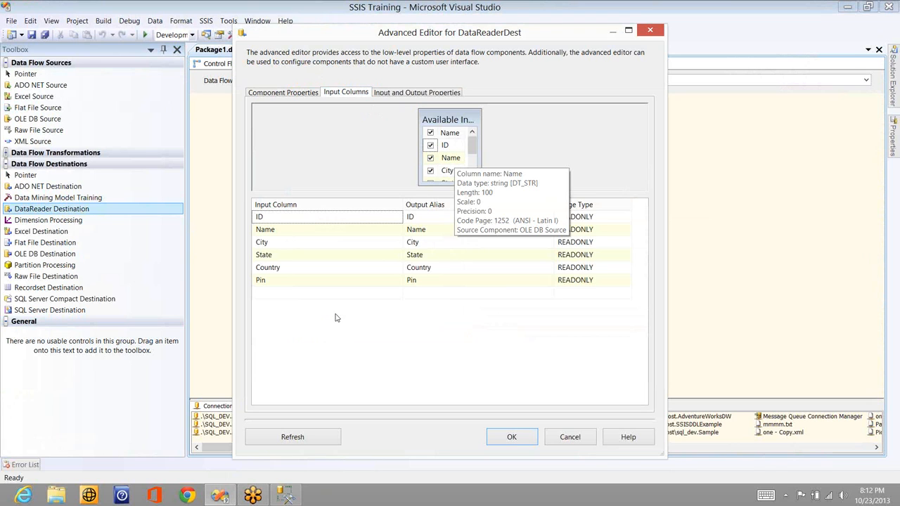
Set the output aliases of the ID and Name input columns to Emp_ID and Emp_Name
{"action": "left_click", "coordinate": [432, 217]}
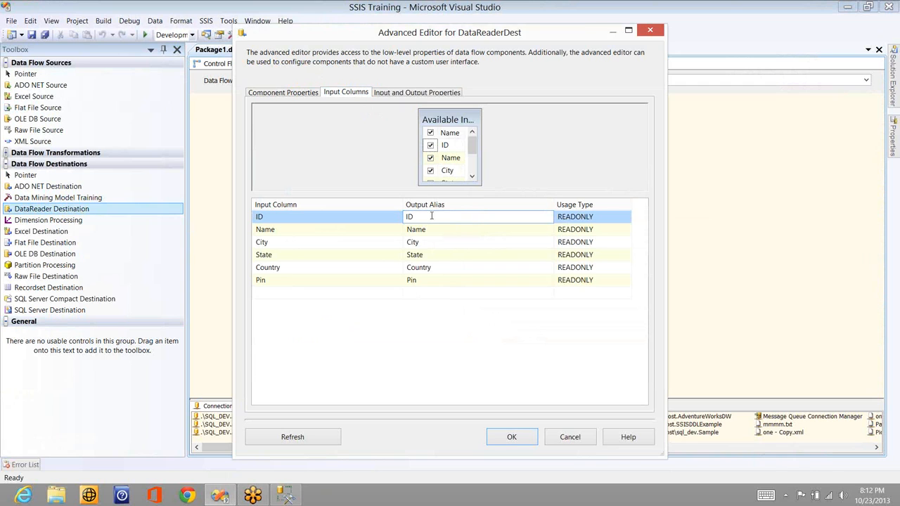
{"action": "type", "text": "Emp_"}
{"action": "left_click", "coordinate": [431, 230]}
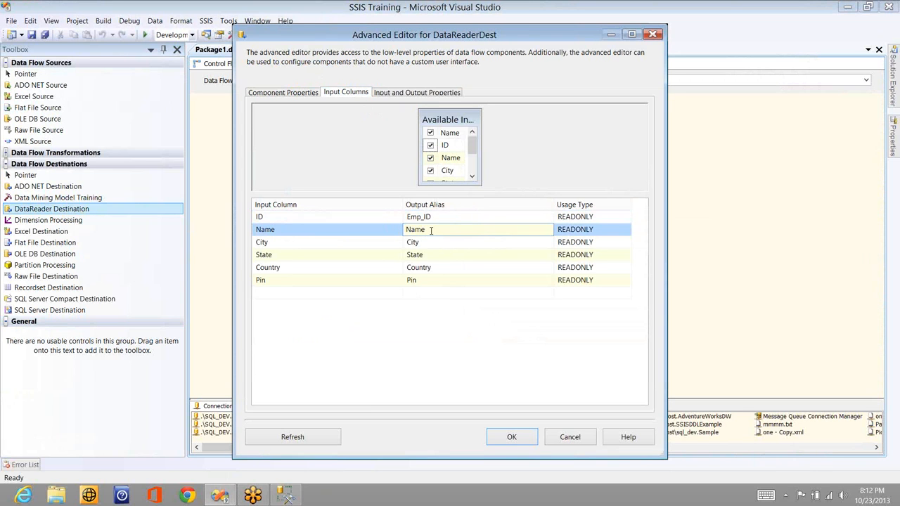
{"action": "key", "text": "Home"}
{"action": "type", "text": "Emp_"}
Set the output aliases of the City, State and Country input columns to Emp_City, Emp_State and Emp_Country
{"action": "left_click", "coordinate": [429, 243]}
{"action": "key", "text": "Home"}
{"action": "type", "text": "Emp_"}
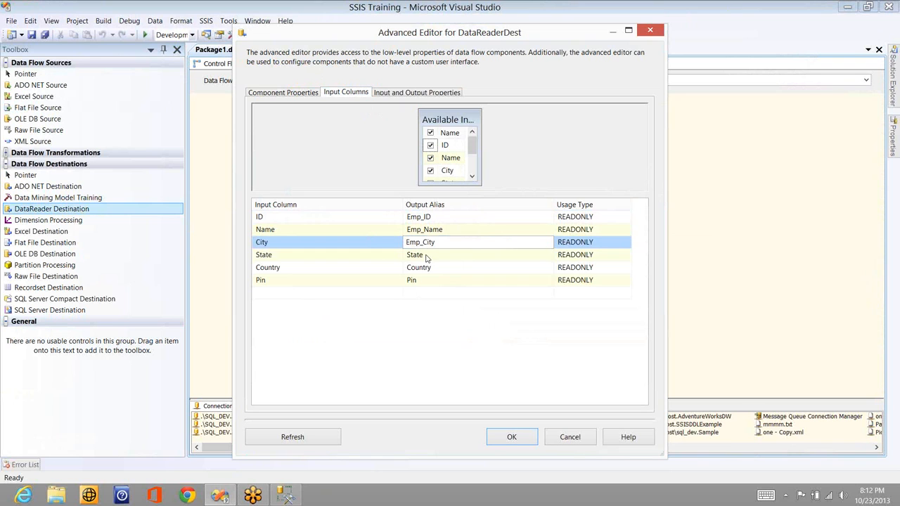
{"action": "left_click", "coordinate": [426, 258]}
{"action": "key", "text": "Home"}
{"action": "type", "text": "Emp_"}
{"action": "left_click", "coordinate": [436, 267]}
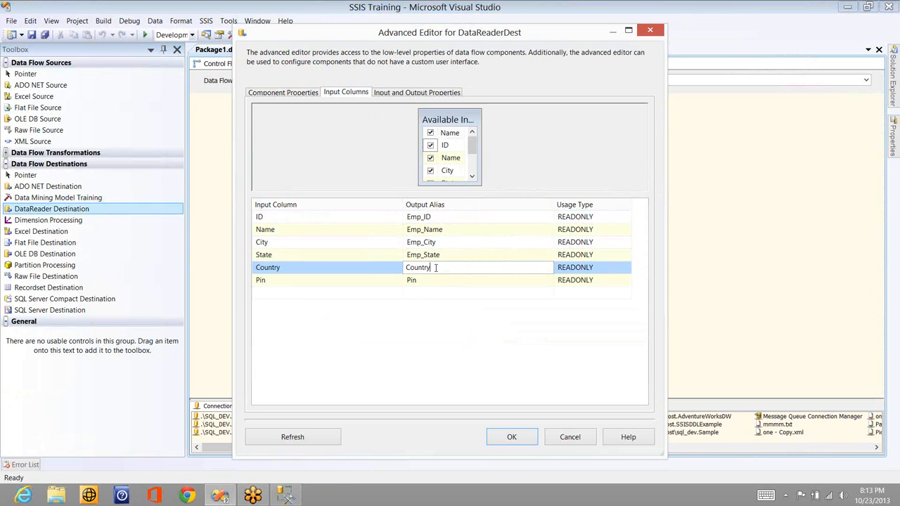
{"action": "key", "text": "Home"}
{"action": "type", "text": "Emp_"}
Set the output alias of the Pin input column to Emp_Pincode
{"action": "left_click", "coordinate": [425, 282]}
{"action": "key", "text": "Home"}
{"action": "type", "text": "Emp"}
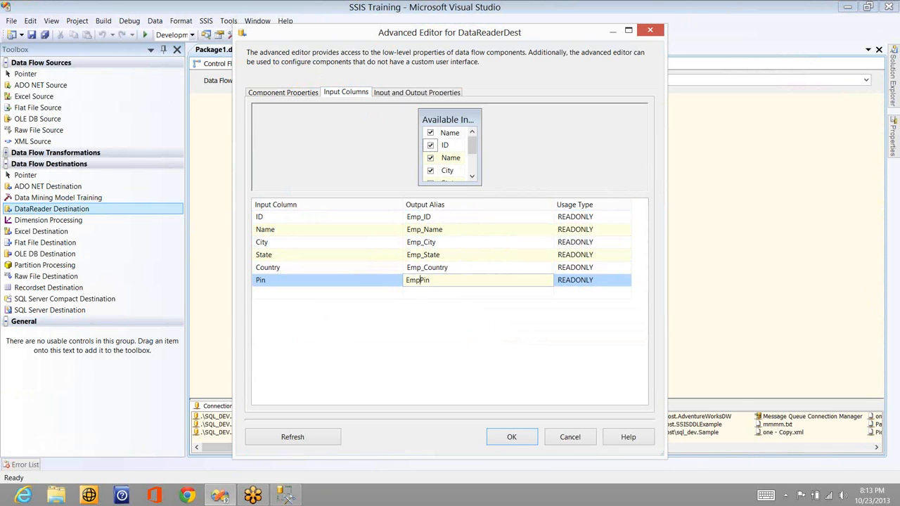
{"action": "type", "text": "_"}
{"action": "key", "text": "End"}
{"action": "type", "text": "code"}
{"action": "key", "text": "Return"}
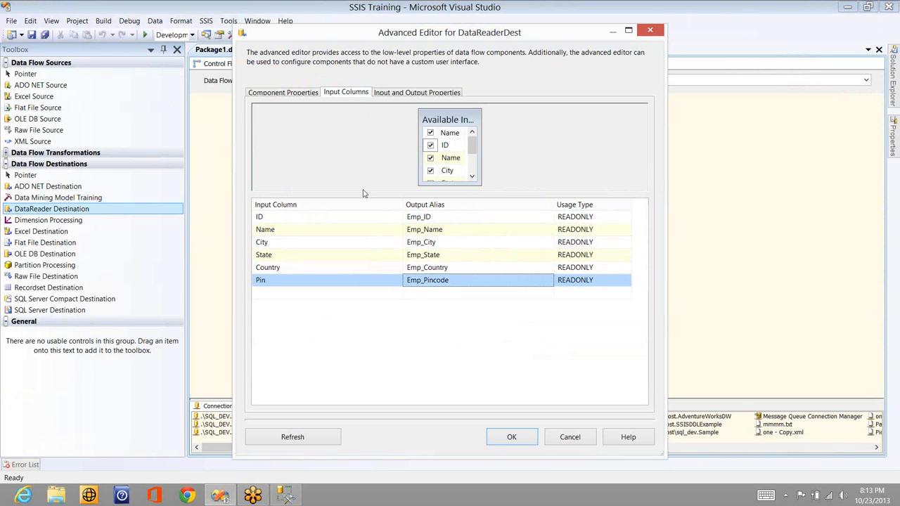
Review the FailOnTimeout and ReadTimeout custom properties among the DataReader Destination's component properties
{"action": "left_click", "coordinate": [294, 94]}
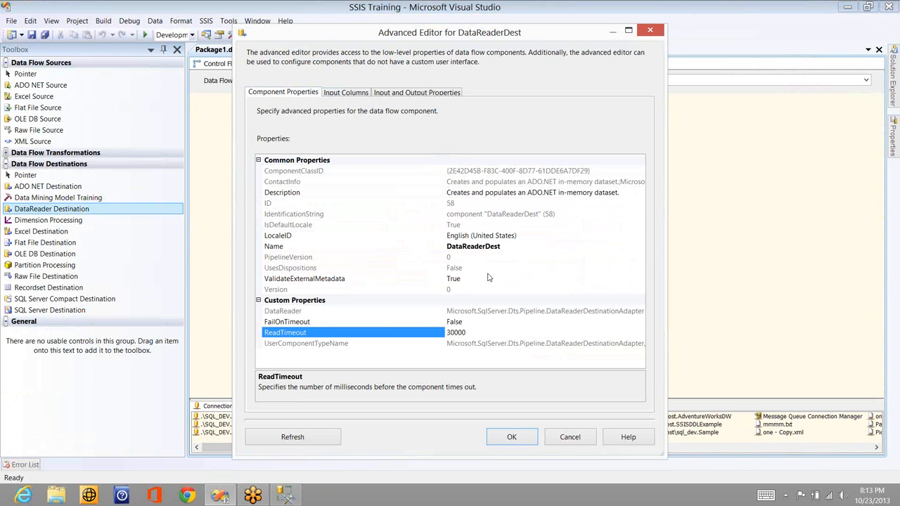
{"action": "left_click", "coordinate": [473, 321]}
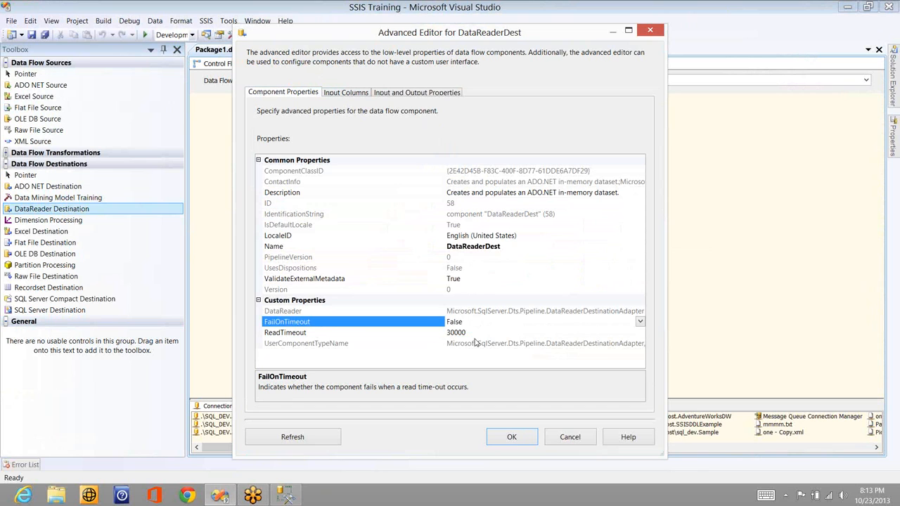
{"action": "left_click", "coordinate": [475, 333]}
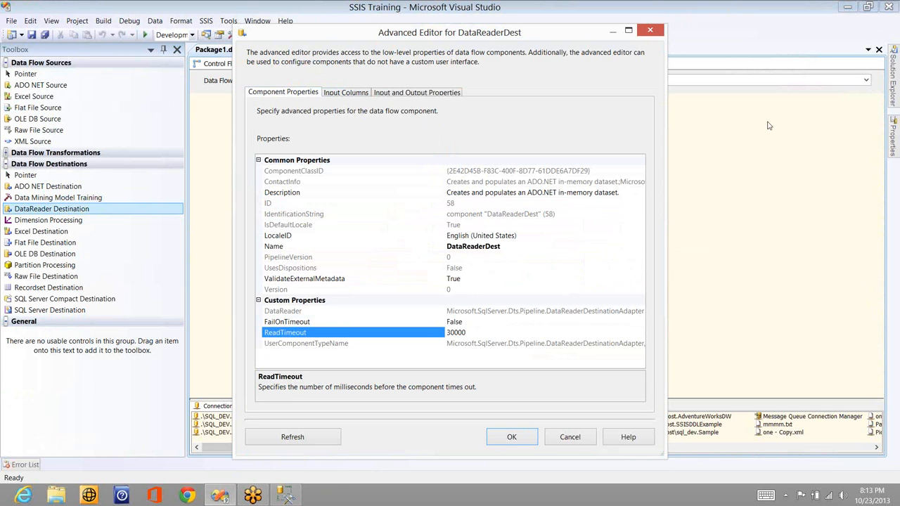
Sketch a freehand pen diagram of shapes joined by lines over the advanced editor, and erase all drawings
{"action": "left_click", "coordinate": [780, 141]}
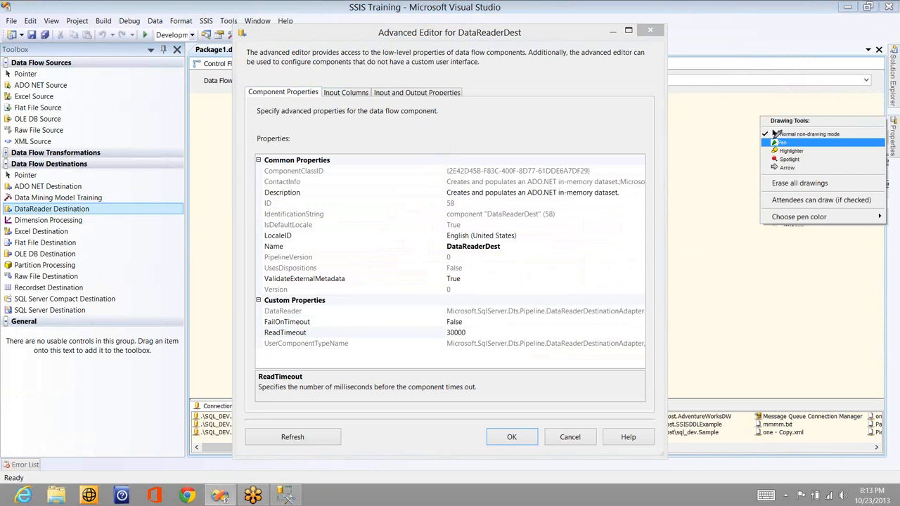
{"action": "left_click", "coordinate": [780, 142]}
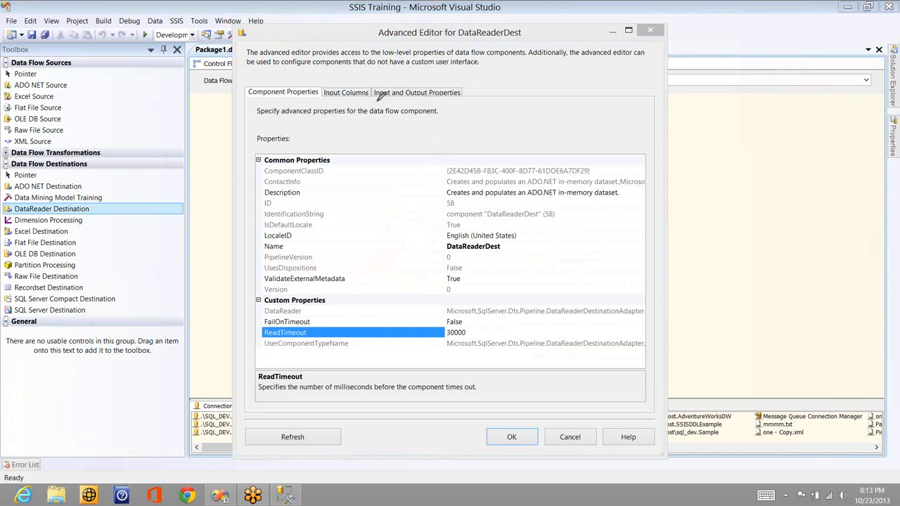
{"action": "left_click_drag", "start_coordinate": [352, 117], "coordinate": [425, 201]}
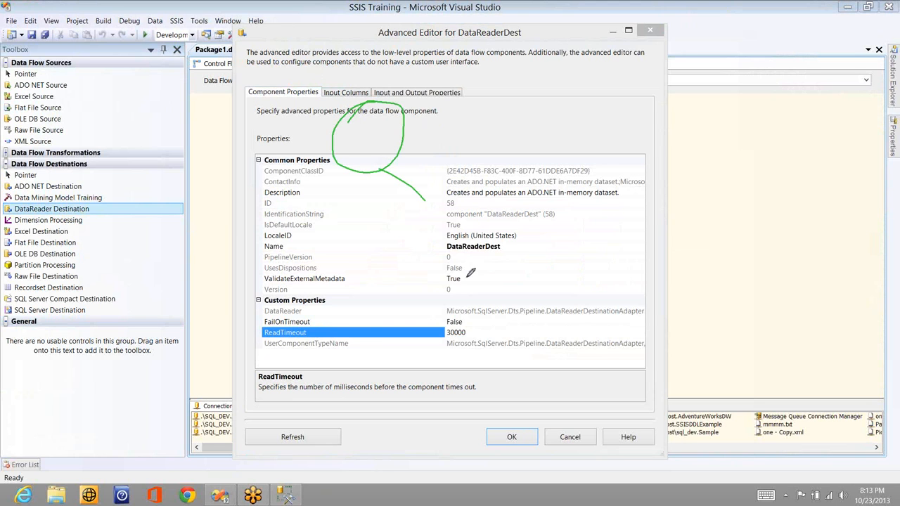
{"action": "left_click_drag", "start_coordinate": [471, 273], "coordinate": [491, 279]}
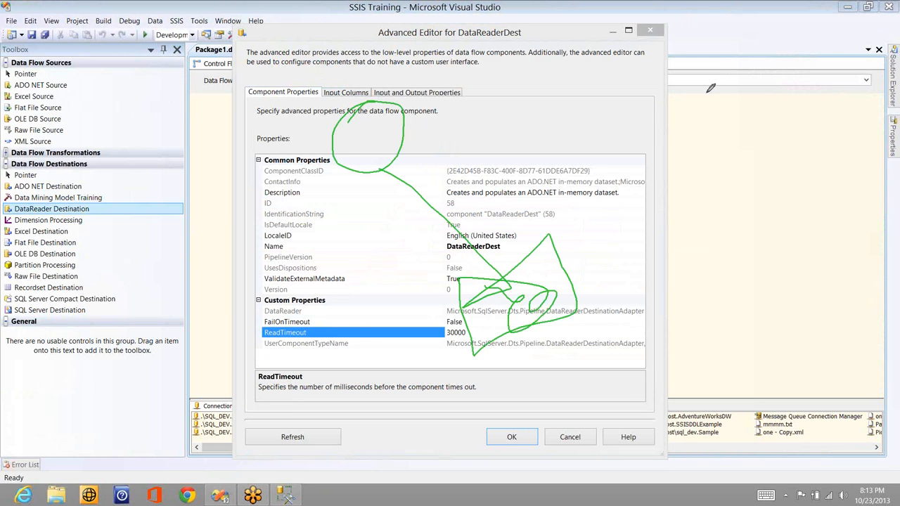
{"action": "left_click_drag", "start_coordinate": [710, 88], "coordinate": [677, 106]}
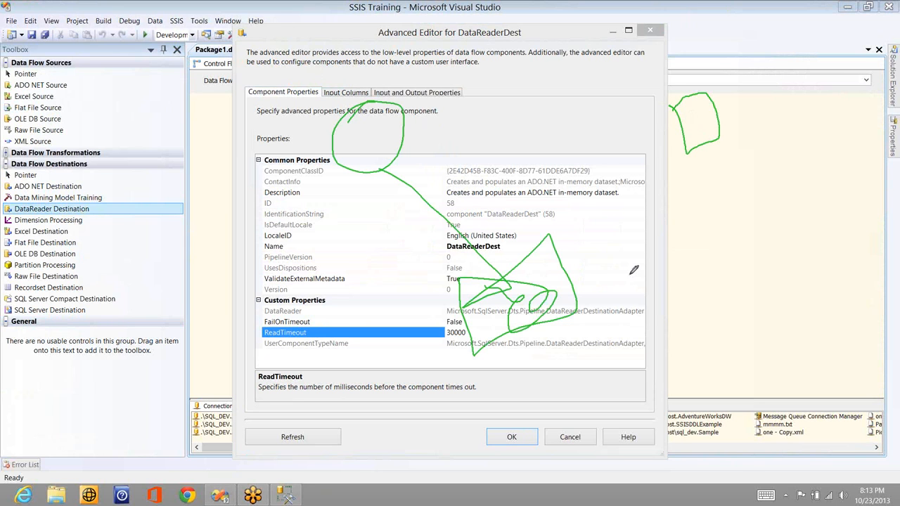
{"action": "left_click_drag", "start_coordinate": [681, 124], "coordinate": [631, 273]}
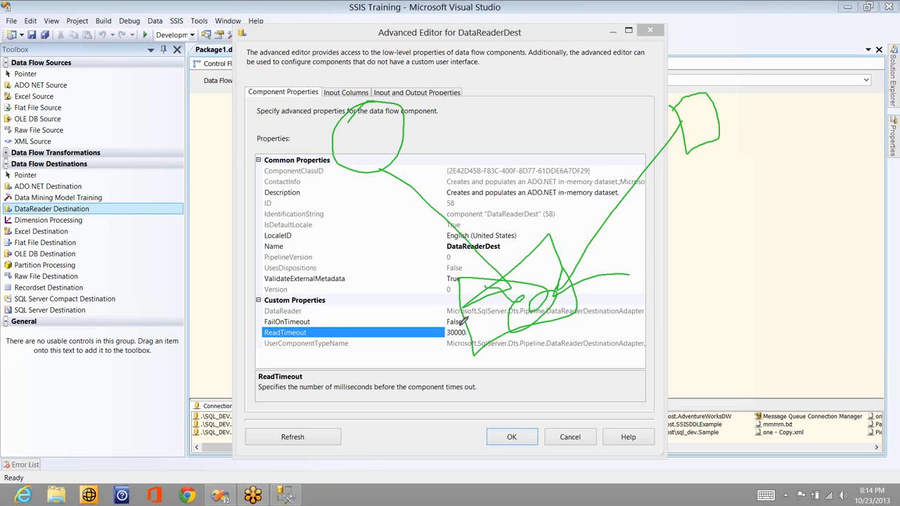
{"action": "right_click", "coordinate": [760, 115]}
{"action": "left_click", "coordinate": [780, 185]}
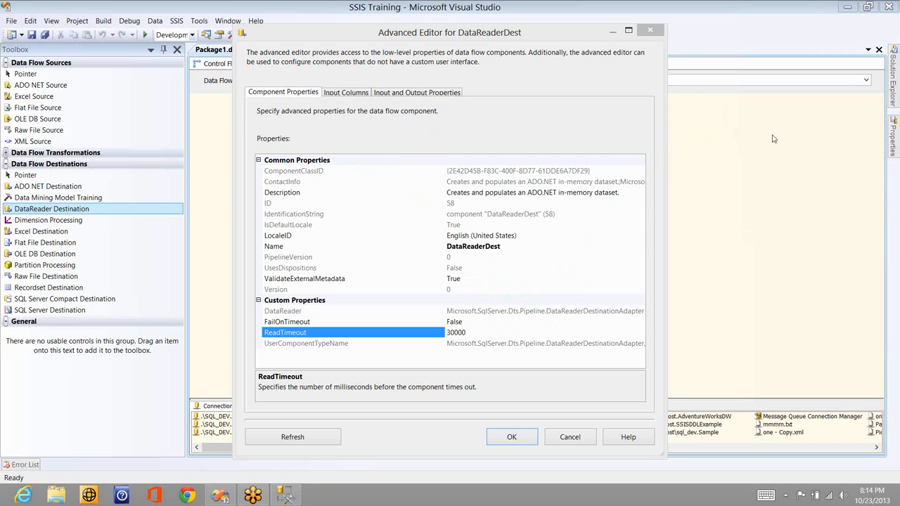
Switch FailOnTimeout to True and back to False, and accept the DataReader Destination's settings
{"action": "double_click", "coordinate": [471, 324]}
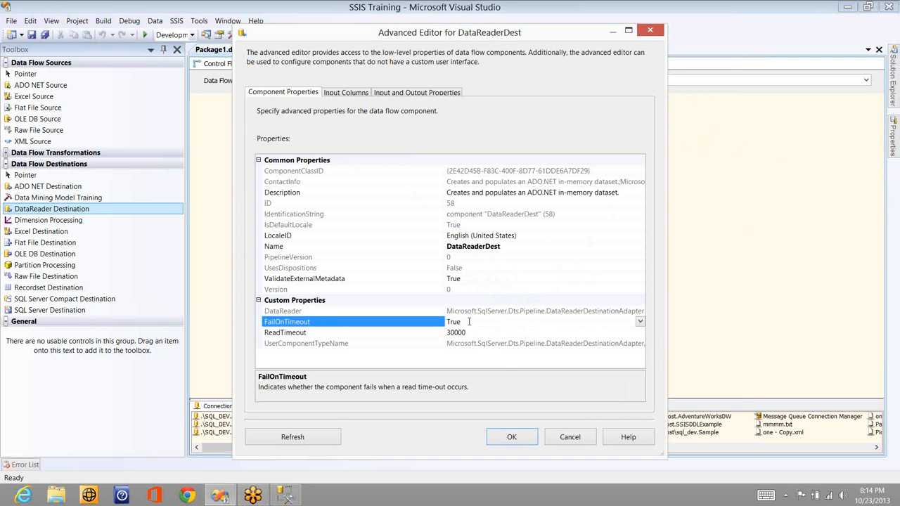
{"action": "double_click", "coordinate": [469, 322]}
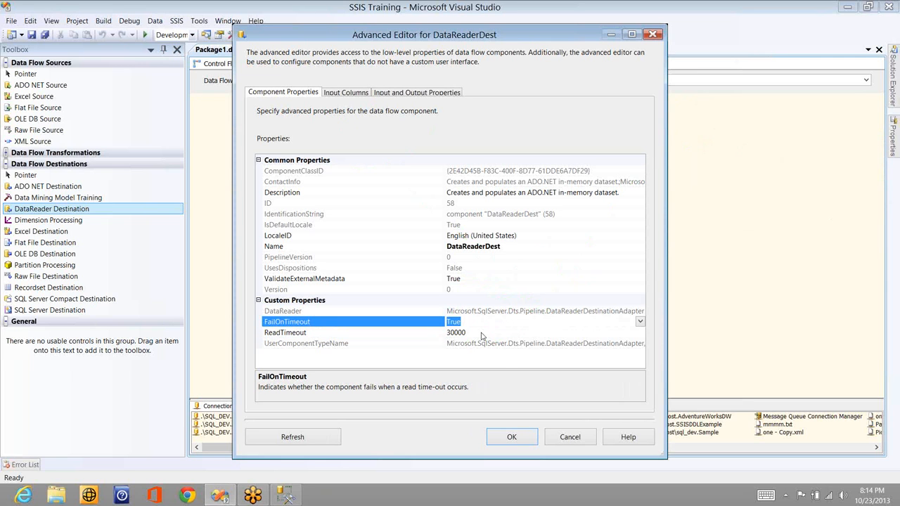
{"action": "left_click", "coordinate": [512, 437]}
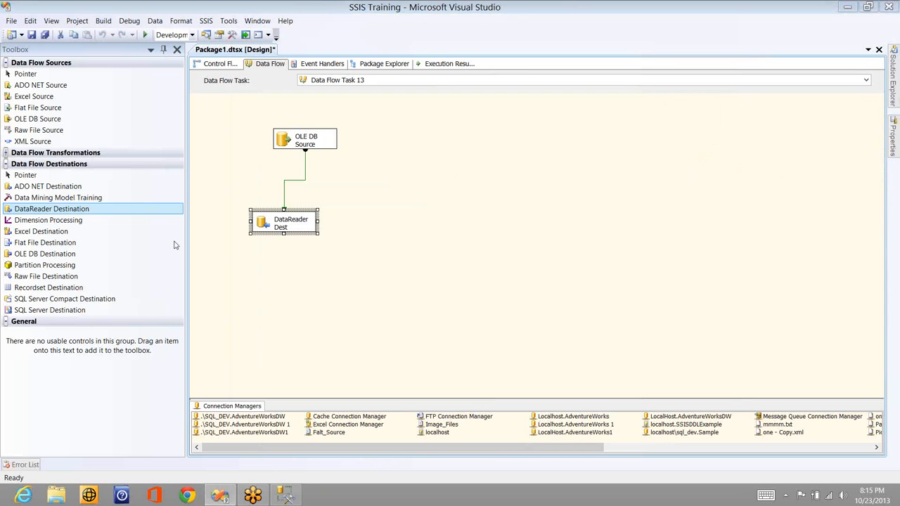
Replace the DataReader Destination with a Dimension Processing destination and connect the OLE DB Source's regular output to it
{"action": "left_click_drag", "start_coordinate": [108, 222], "coordinate": [382, 201]}
{"action": "left_click", "coordinate": [267, 223]}
{"action": "key", "text": "Delete"}
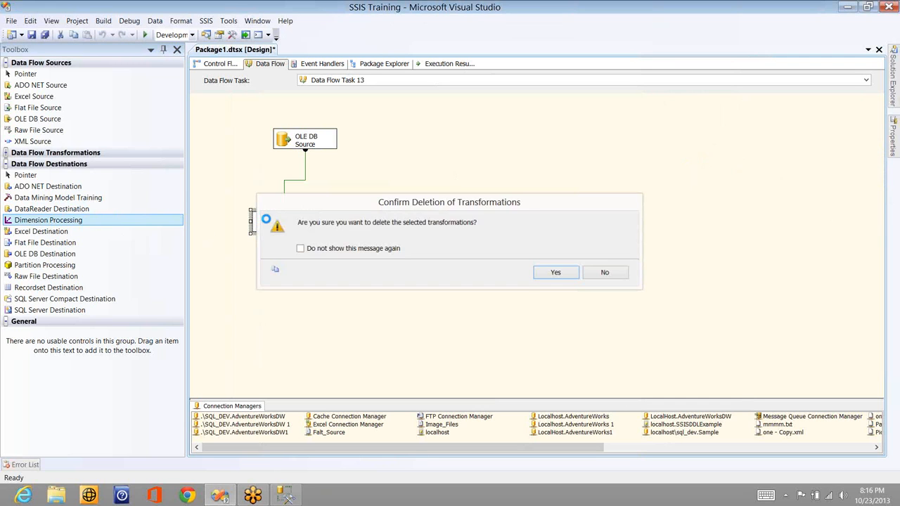
{"action": "key", "text": "Return"}
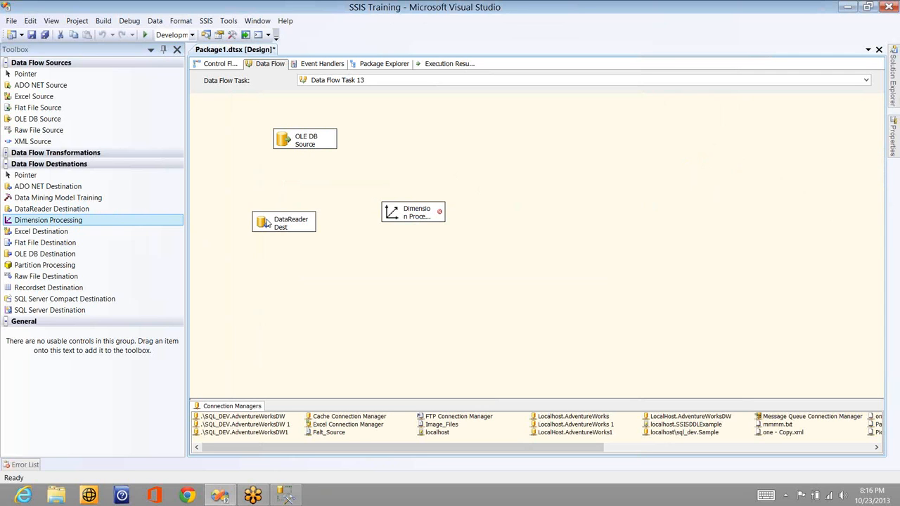
{"action": "left_click", "coordinate": [296, 151]}
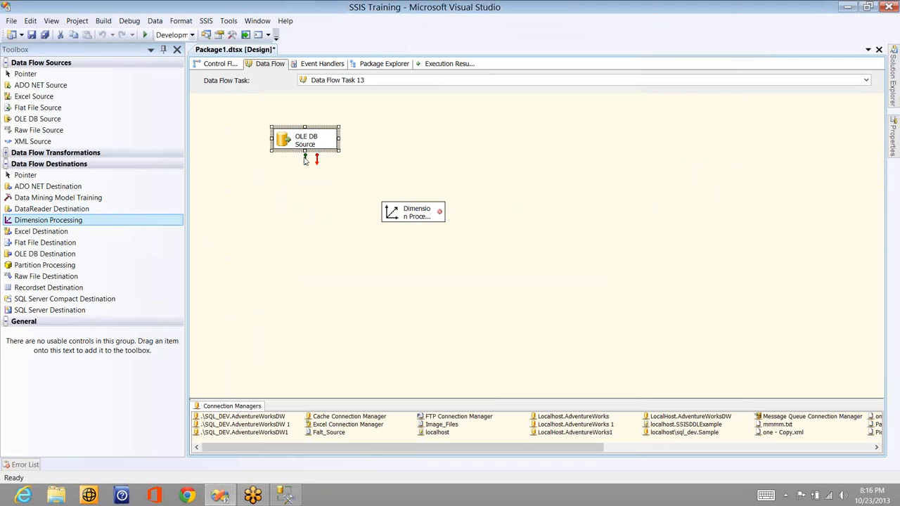
{"action": "left_click", "coordinate": [404, 215]}
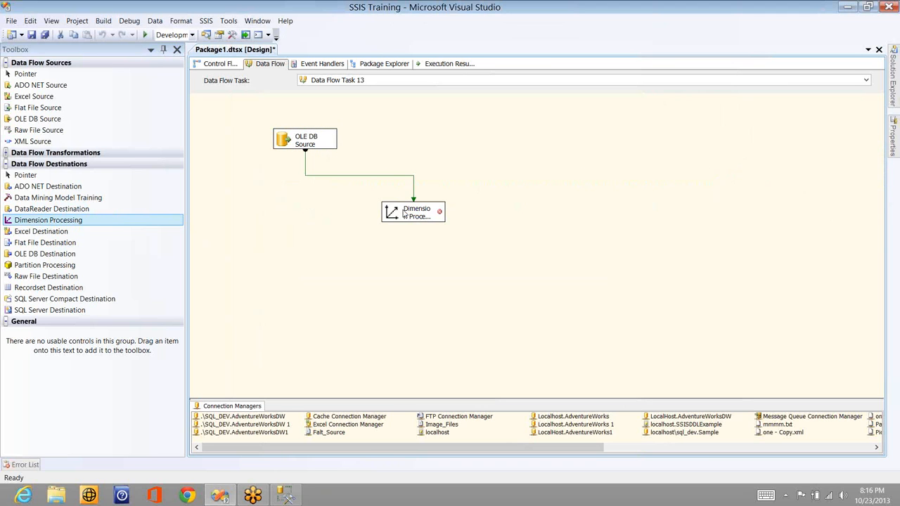
{"action": "left_click", "coordinate": [404, 214]}
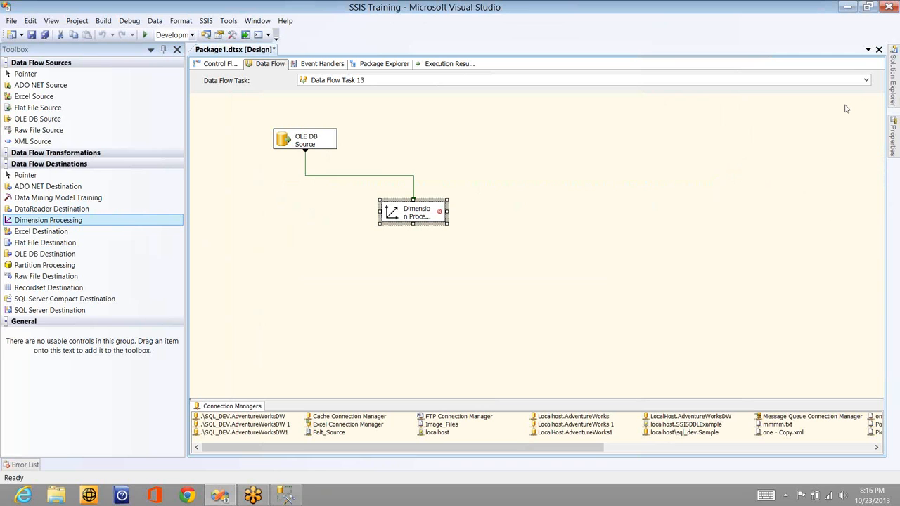
Sketch with the pen a large box containing small circles and rectangles beside the data flow, with arrows leading to the circles
{"action": "right_click", "coordinate": [767, 124]}
{"action": "left_click", "coordinate": [781, 140]}
{"action": "left_click_drag", "start_coordinate": [519, 232], "coordinate": [519, 87]}
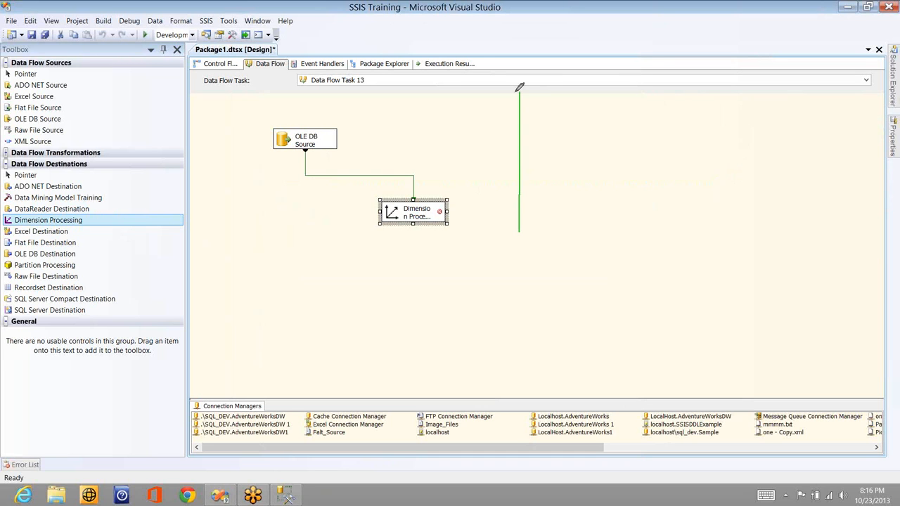
{"action": "mouse_move", "coordinate": [519, 234]}
{"action": "left_mouse_down"}
{"action": "mouse_move", "coordinate": [528, 83]}
{"action": "mouse_move", "coordinate": [561, 96]}
{"action": "mouse_move", "coordinate": [534, 145]}
{"action": "mouse_move", "coordinate": [547, 145]}
{"action": "mouse_move", "coordinate": [554, 166]}
{"action": "left_mouse_up"}
{"action": "left_click", "coordinate": [593, 101]}
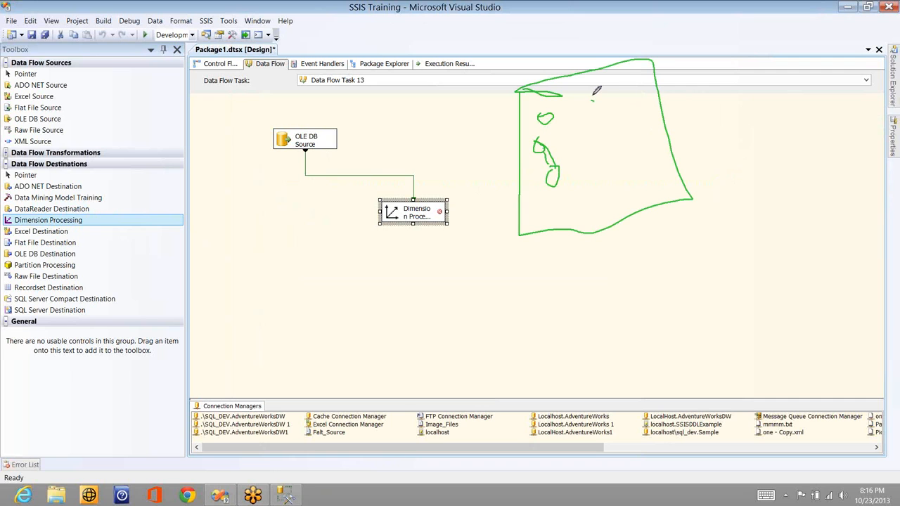
{"action": "left_click_drag", "start_coordinate": [595, 93], "coordinate": [597, 92]}
{"action": "mouse_move", "coordinate": [667, 116]}
{"action": "left_mouse_down"}
{"action": "mouse_move", "coordinate": [607, 124]}
{"action": "mouse_move", "coordinate": [661, 107]}
{"action": "left_mouse_up"}
{"action": "mouse_move", "coordinate": [634, 174]}
{"action": "left_mouse_down"}
{"action": "mouse_move", "coordinate": [619, 159]}
{"action": "mouse_move", "coordinate": [661, 163]}
{"action": "left_mouse_up"}
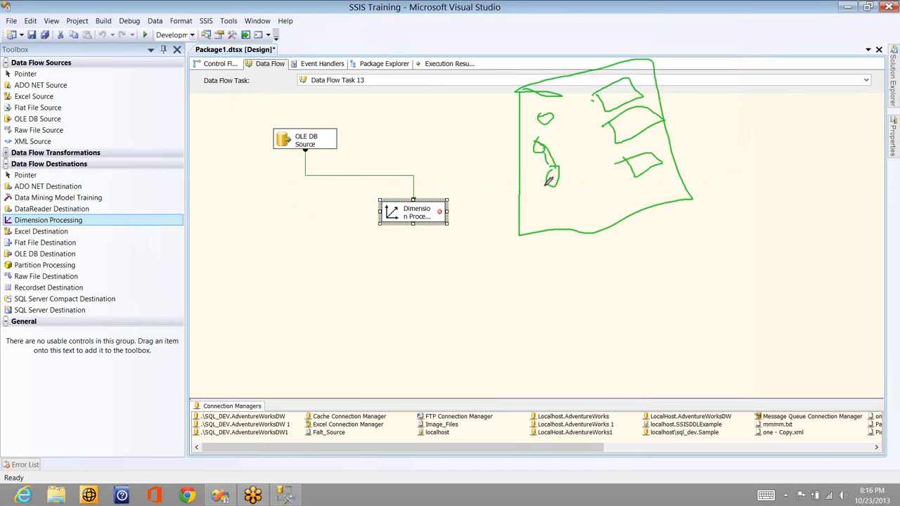
{"action": "mouse_move", "coordinate": [549, 180]}
{"action": "left_mouse_down"}
{"action": "mouse_move", "coordinate": [539, 247]}
{"action": "mouse_move", "coordinate": [553, 177]}
{"action": "mouse_move", "coordinate": [524, 253]}
{"action": "mouse_move", "coordinate": [509, 242]}
{"action": "left_mouse_up"}
{"action": "left_click_drag", "start_coordinate": [536, 129], "coordinate": [510, 242]}
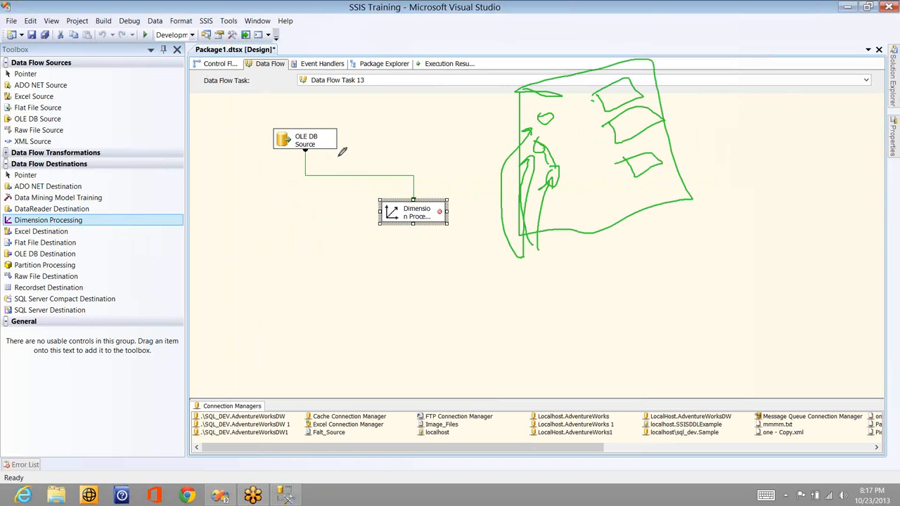
Draw pen lines from the OLE DB Source through Dimension Processing to the sketched box, and clear all drawings
{"action": "left_click_drag", "start_coordinate": [325, 138], "coordinate": [323, 144]}
{"action": "left_click_drag", "start_coordinate": [385, 204], "coordinate": [325, 144]}
{"action": "left_click_drag", "start_coordinate": [388, 204], "coordinate": [536, 121]}
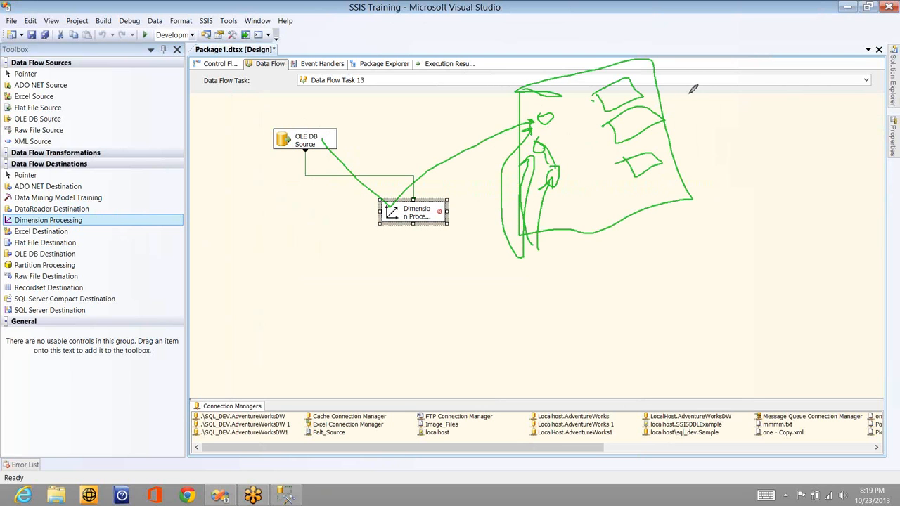
{"action": "left_click", "coordinate": [790, 90]}
{"action": "right_click", "coordinate": [779, 185]}
{"action": "left_click", "coordinate": [781, 179]}
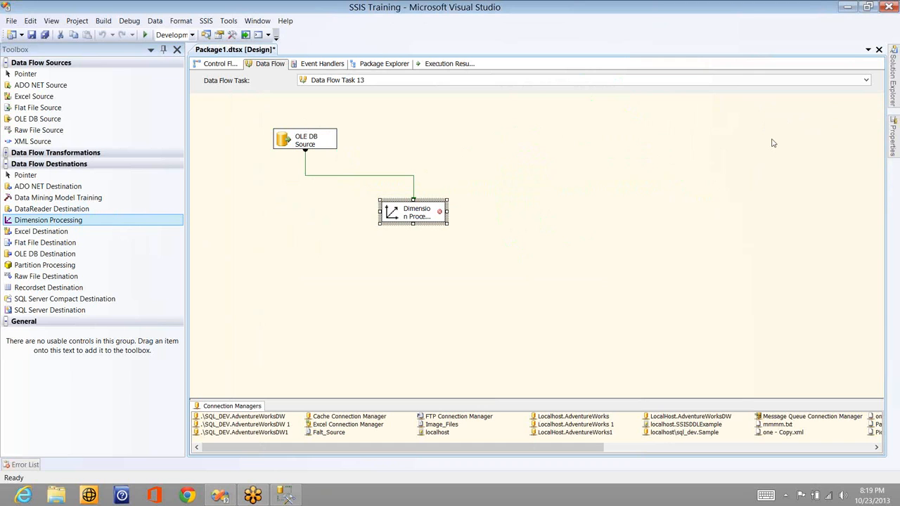
{"action": "right_click", "coordinate": [773, 135]}
{"action": "left_click", "coordinate": [774, 134]}
Open the Dimension Processing destination's editor, set the processing method to Update, and select the Dim Customer dimension
{"action": "double_click", "coordinate": [420, 213]}
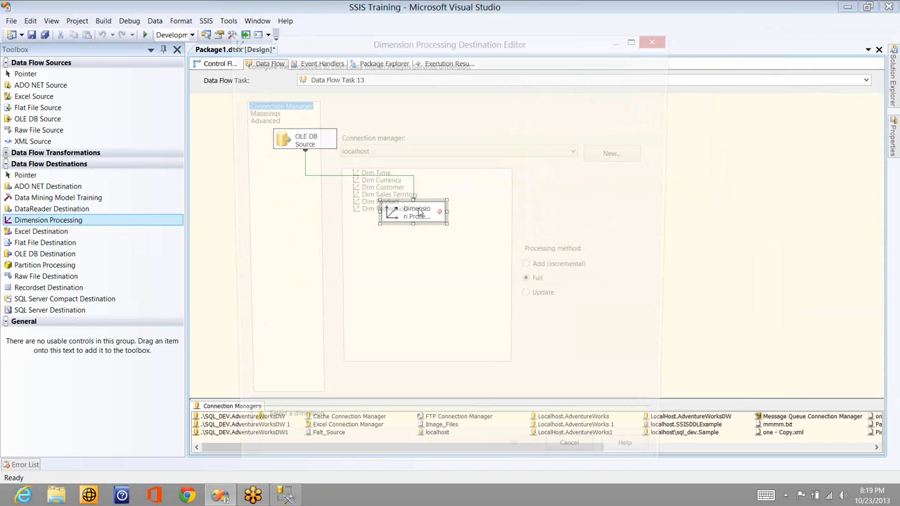
{"action": "left_click", "coordinate": [545, 271]}
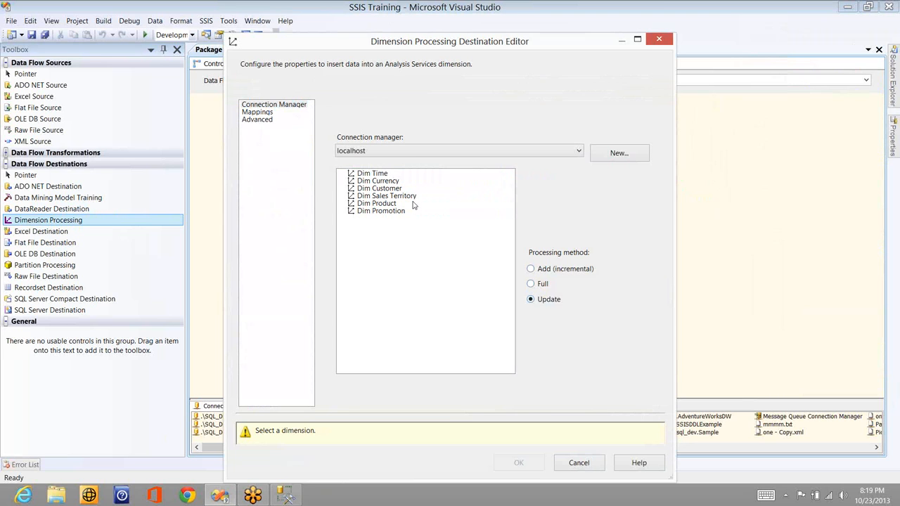
{"action": "left_click", "coordinate": [364, 175]}
{"action": "left_click", "coordinate": [368, 182]}
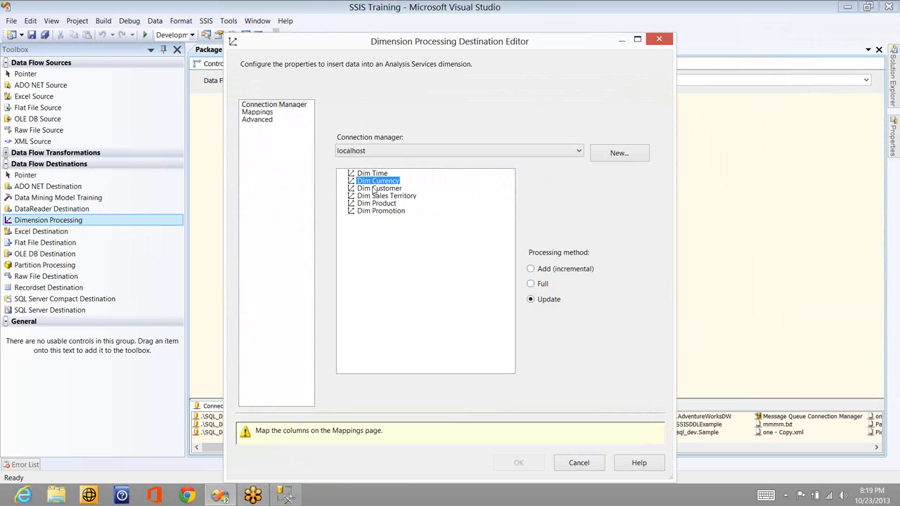
{"action": "left_click", "coordinate": [375, 189]}
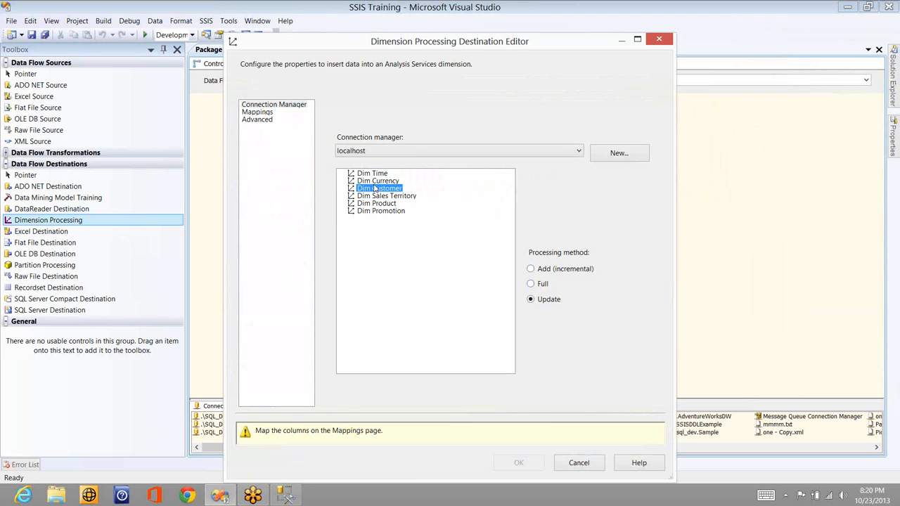
Map the ID input column to the Customer Key.Key destination column
{"action": "left_click", "coordinate": [257, 112]}
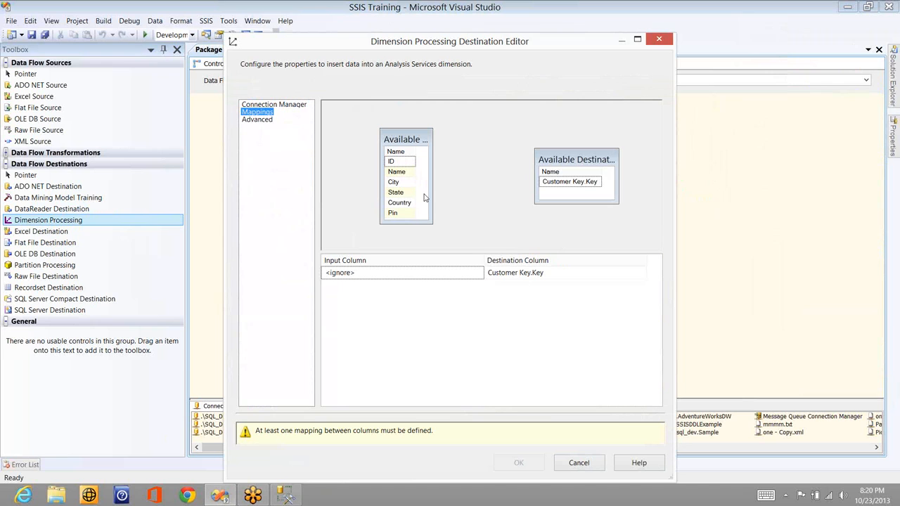
{"action": "left_click", "coordinate": [574, 182]}
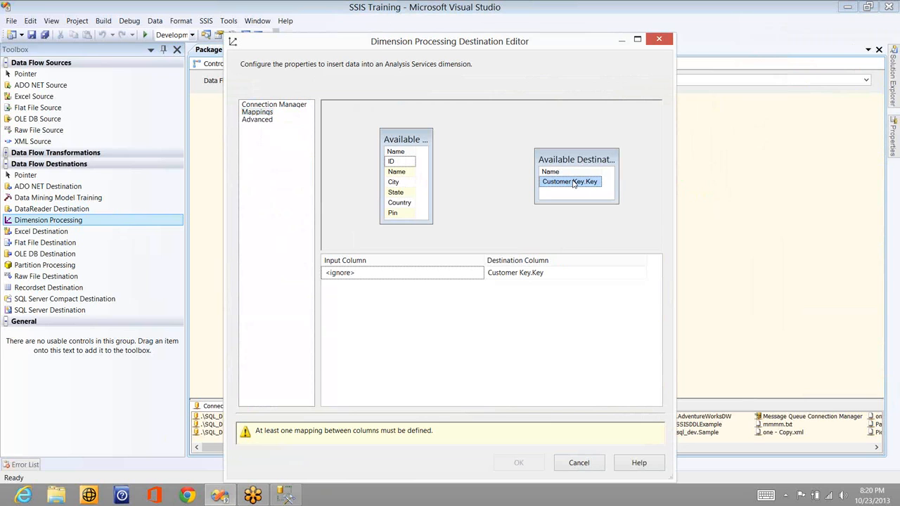
{"action": "left_click_drag", "start_coordinate": [400, 164], "coordinate": [548, 184]}
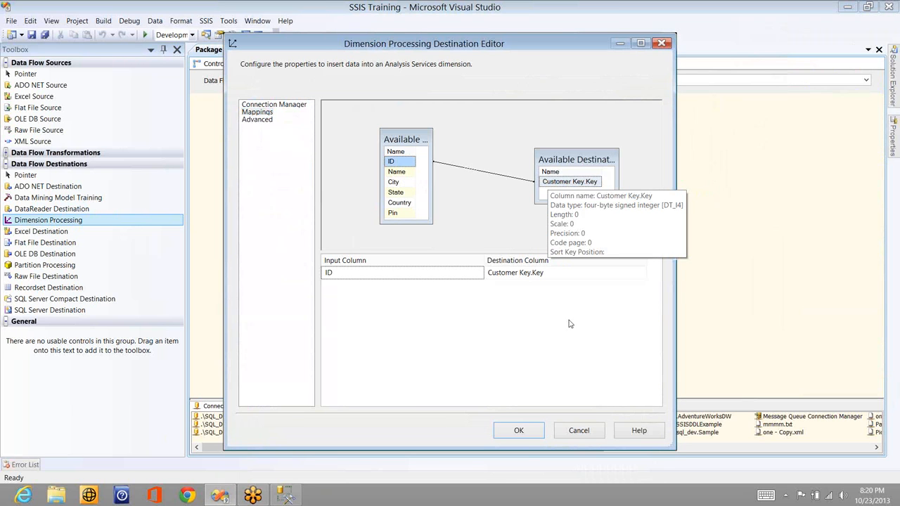
Confirm the Dimension Processing destination's settings and execute the data flow task
{"action": "left_click", "coordinate": [518, 430]}
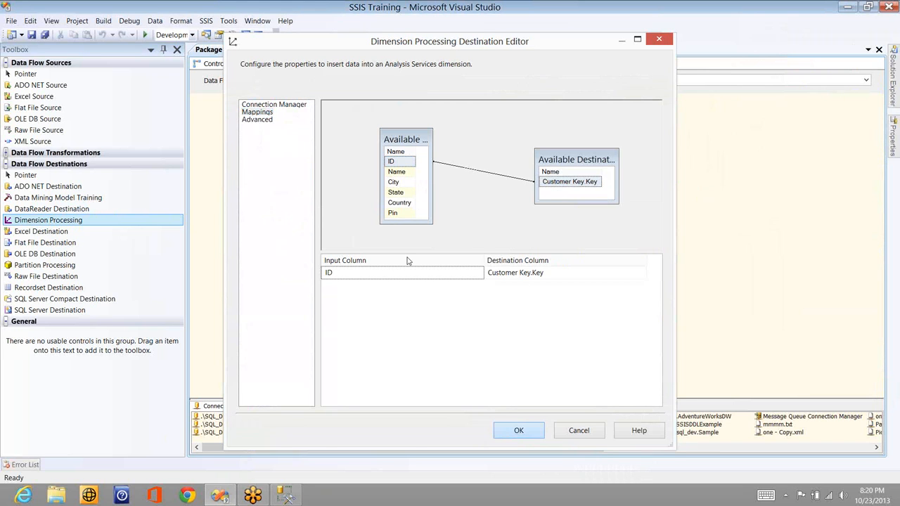
{"action": "left_click", "coordinate": [464, 145]}
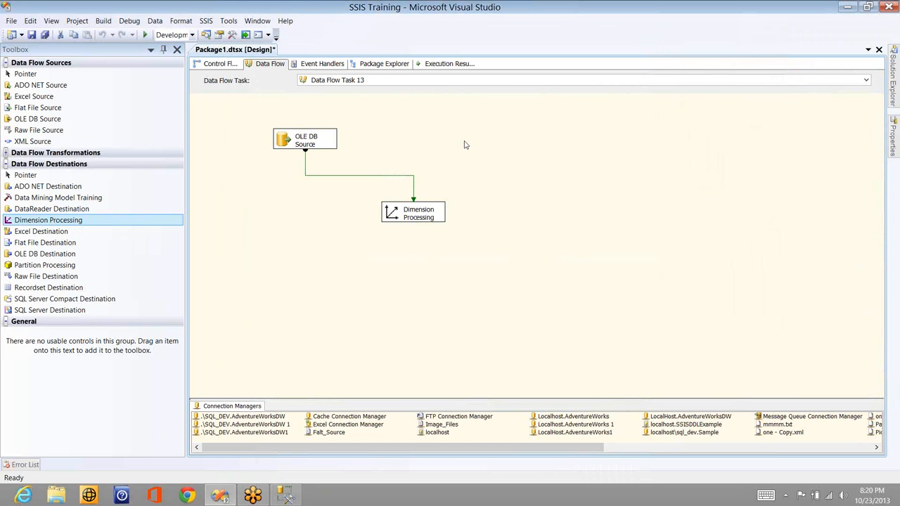
{"action": "right_click", "coordinate": [374, 141]}
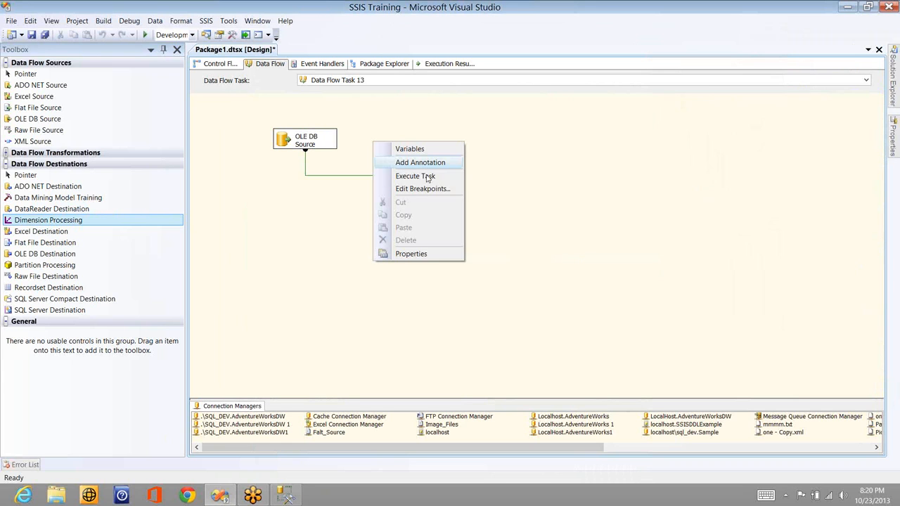
{"action": "left_click", "coordinate": [426, 179]}
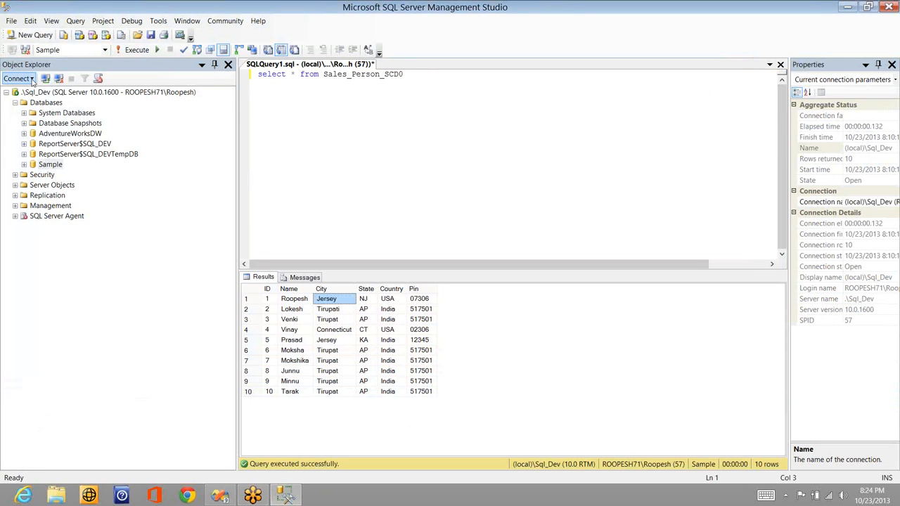
Switch to SQL Server Management Studio and connect to the local Analysis Services server
{"action": "left_click", "coordinate": [31, 79]}
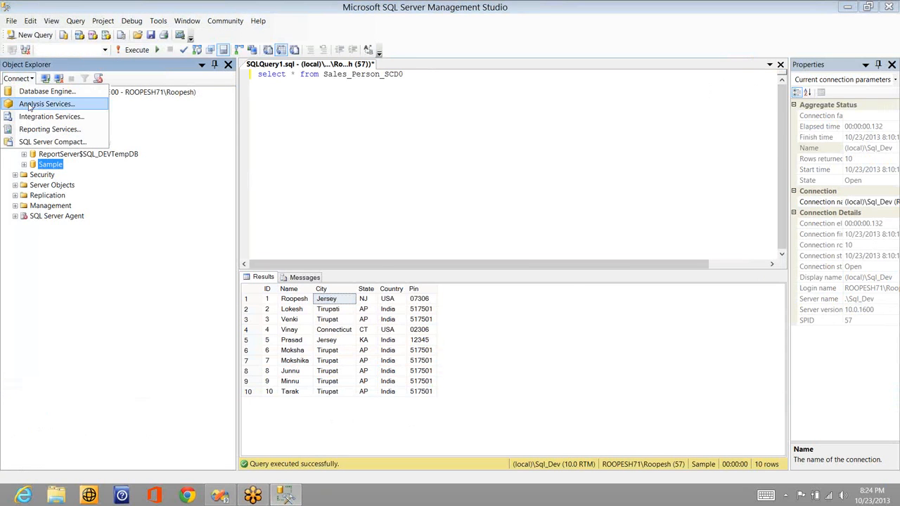
{"action": "left_click", "coordinate": [30, 104]}
{"action": "key", "text": "Return"}
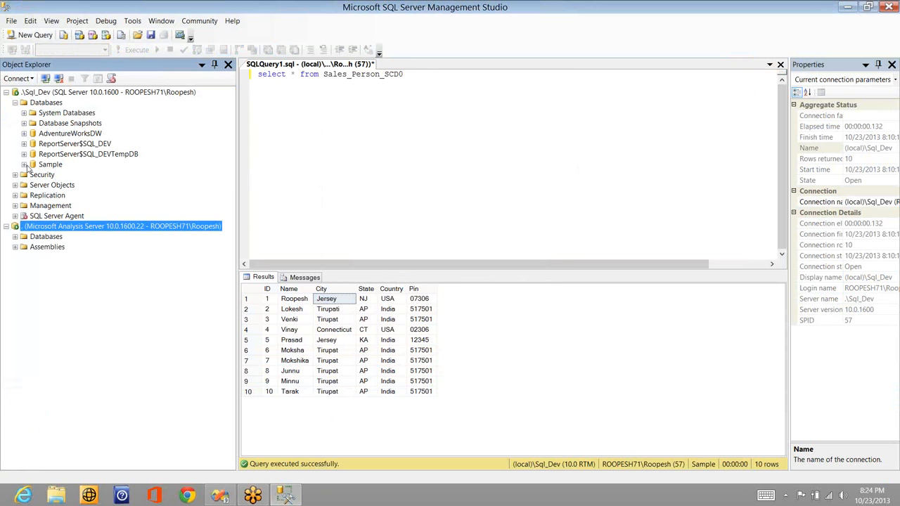
Browse the Adventure Works DW cube in the SSISDDLExample database and examine the Customer Key hierarchy under Dim Customer
{"action": "left_click", "coordinate": [14, 237]}
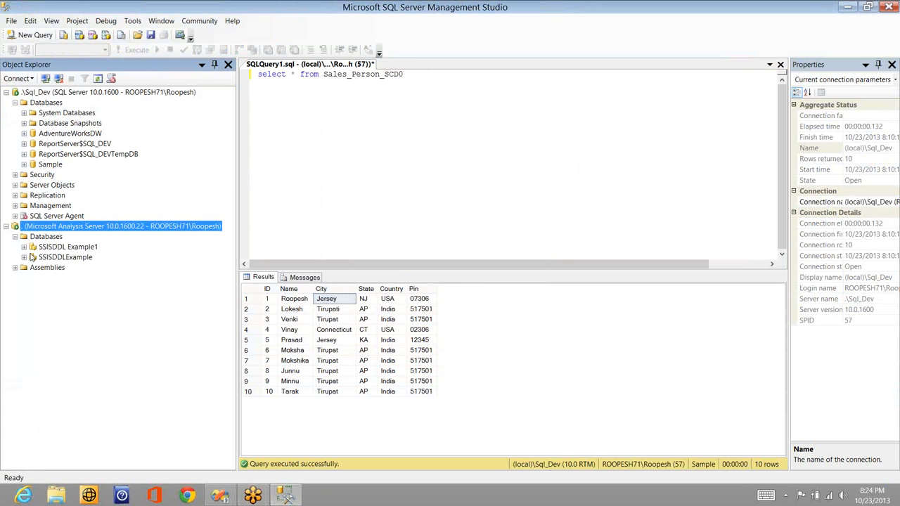
{"action": "left_click", "coordinate": [24, 257]}
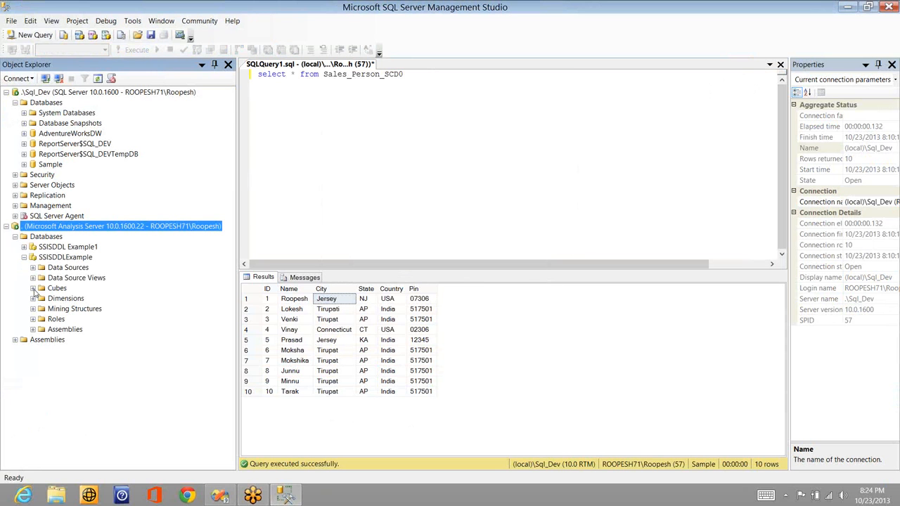
{"action": "left_click", "coordinate": [33, 290]}
{"action": "right_click", "coordinate": [72, 299]}
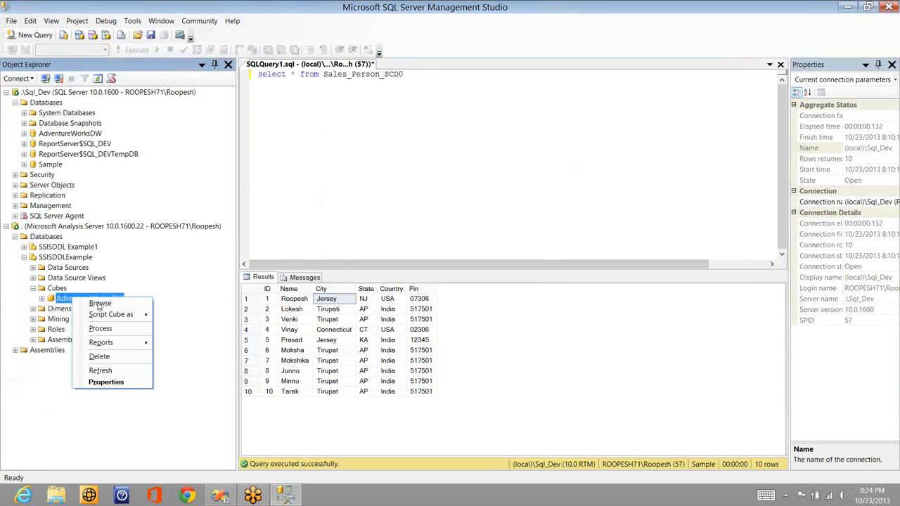
{"action": "left_click", "coordinate": [99, 304]}
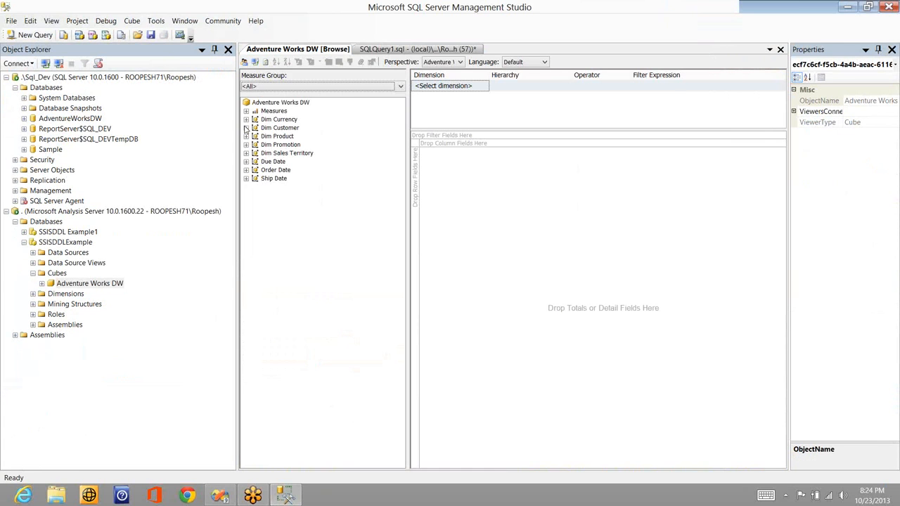
{"action": "left_click", "coordinate": [246, 128]}
{"action": "left_click", "coordinate": [255, 136]}
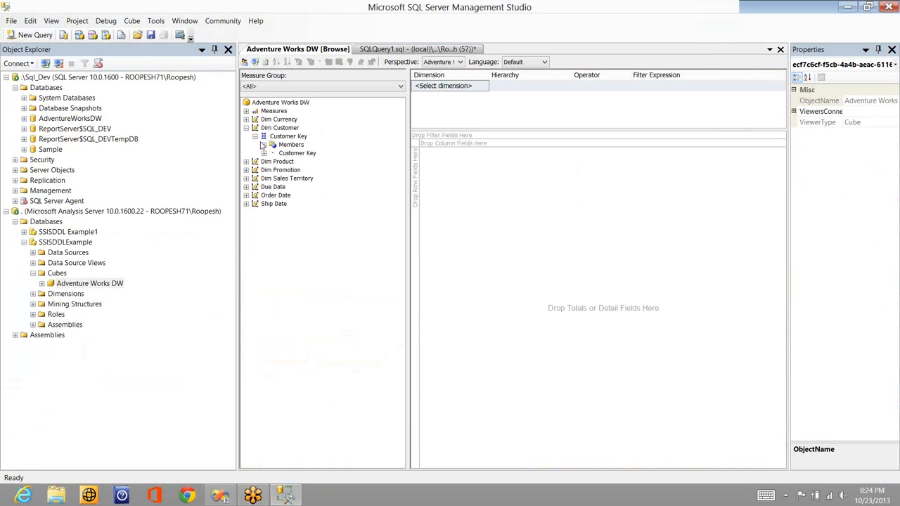
{"action": "left_click", "coordinate": [264, 153]}
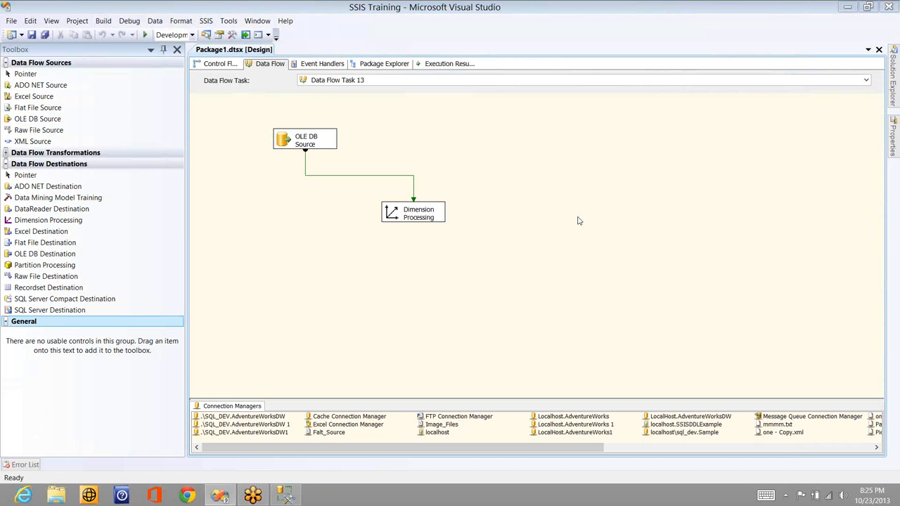
Switch to Visual Studio and delete the Dimension Processing destination from Data Flow Task 13
{"action": "left_click", "coordinate": [423, 220]}
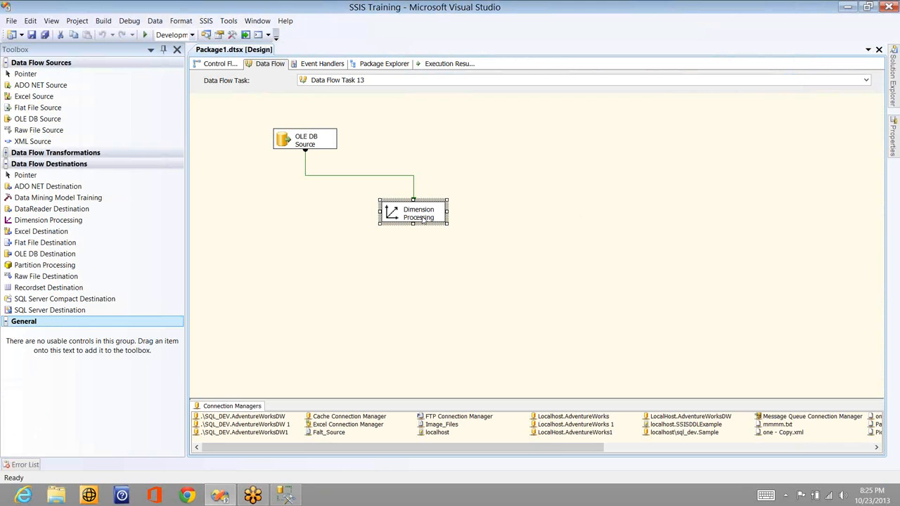
{"action": "key", "text": "Delete"}
{"action": "key", "text": "Return"}
Add an Excel Destination below the OLE DB Source and connect the source's regular output to it
{"action": "left_click", "coordinate": [43, 234]}
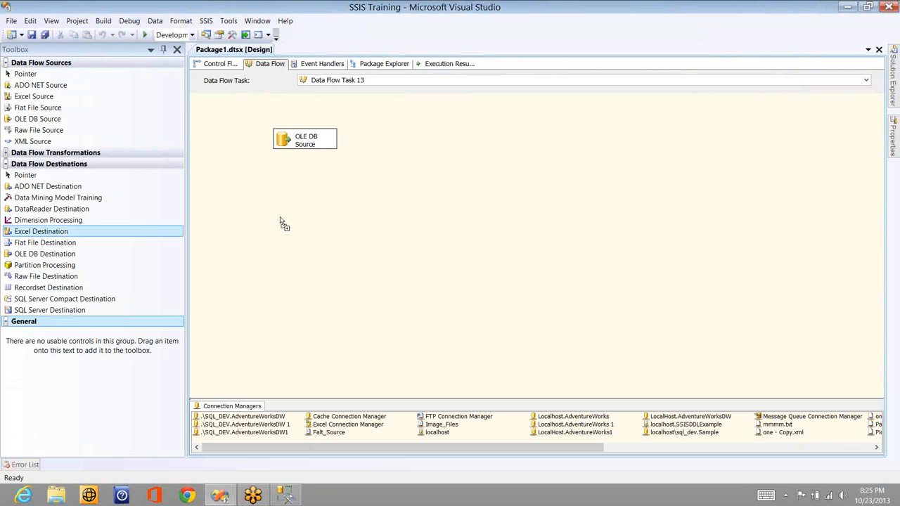
{"action": "left_click", "coordinate": [307, 143]}
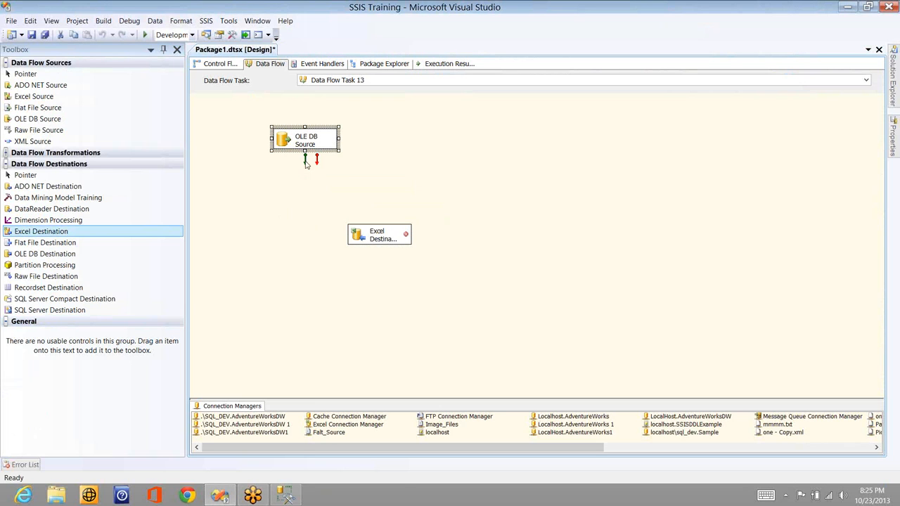
{"action": "left_click", "coordinate": [305, 161]}
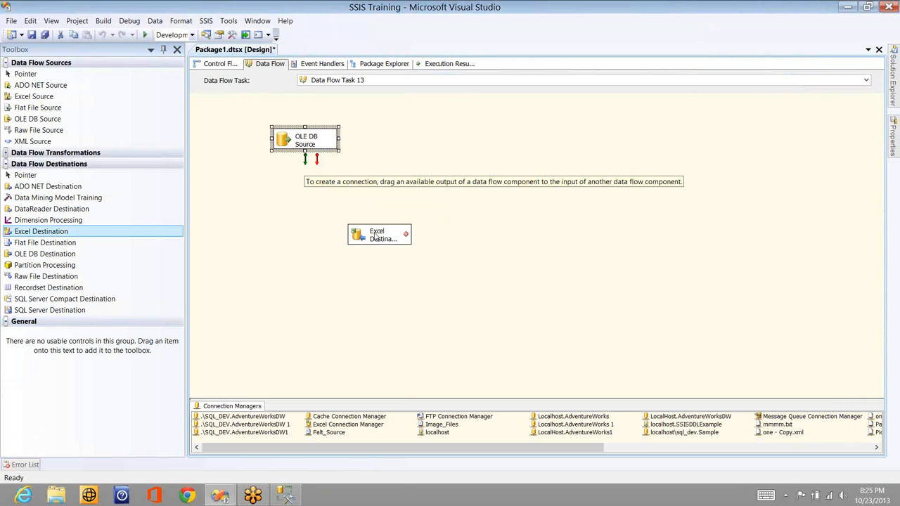
{"action": "left_click_drag", "start_coordinate": [376, 238], "coordinate": [377, 238]}
{"action": "left_click", "coordinate": [376, 237]}
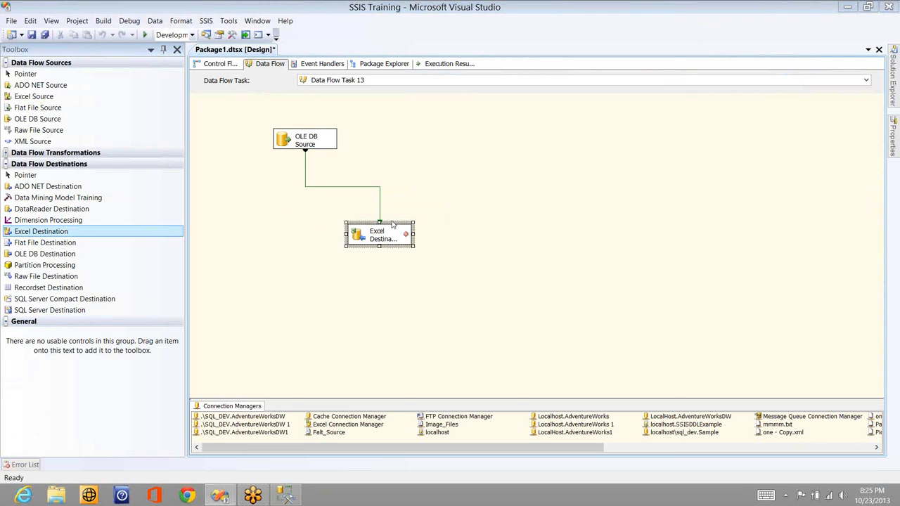
Open the Excel Destination's editor and look through the available Excel connection managers
{"action": "double_click", "coordinate": [393, 223]}
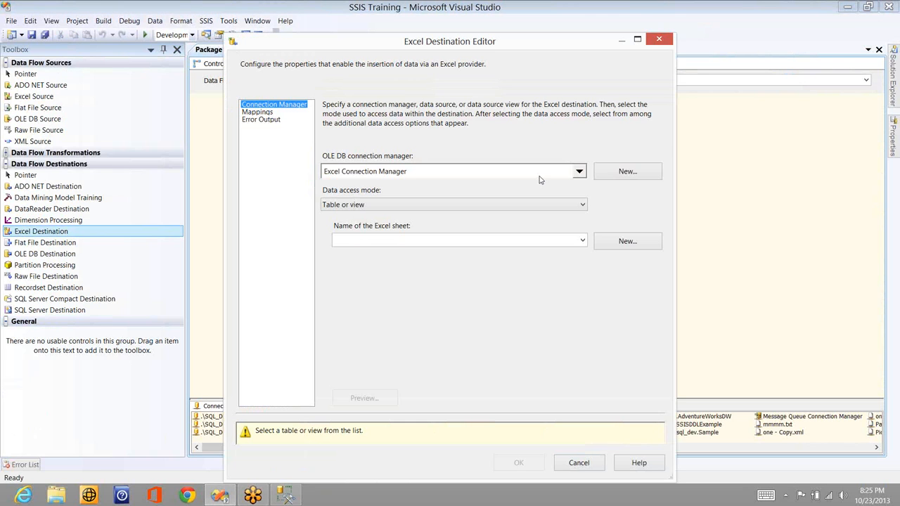
{"action": "left_click", "coordinate": [579, 173]}
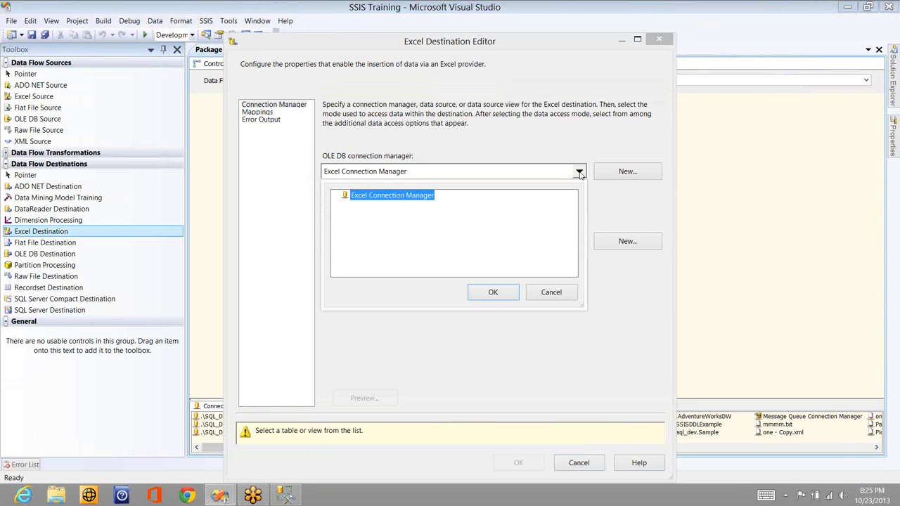
{"action": "left_click", "coordinate": [551, 294]}
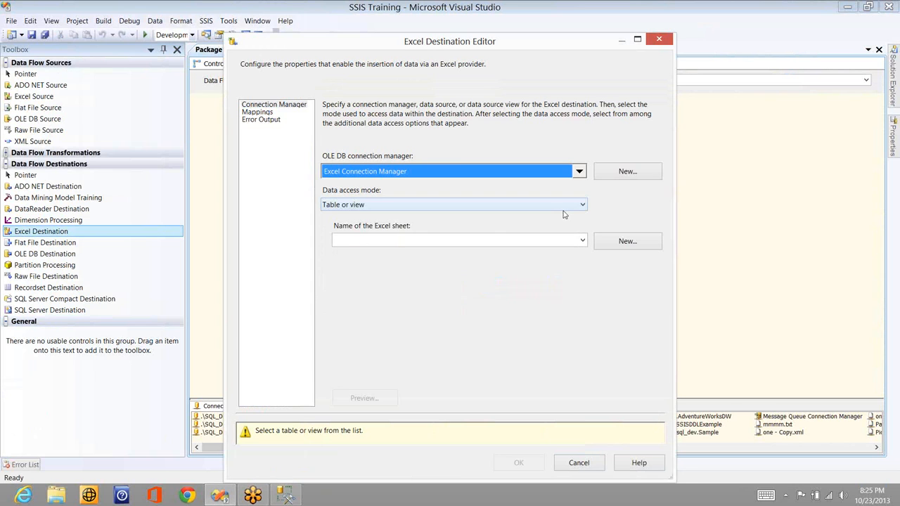
Choose Sheet2$ as the Excel sheet in Table or view mode and check its column mappings
{"action": "left_click", "coordinate": [563, 205]}
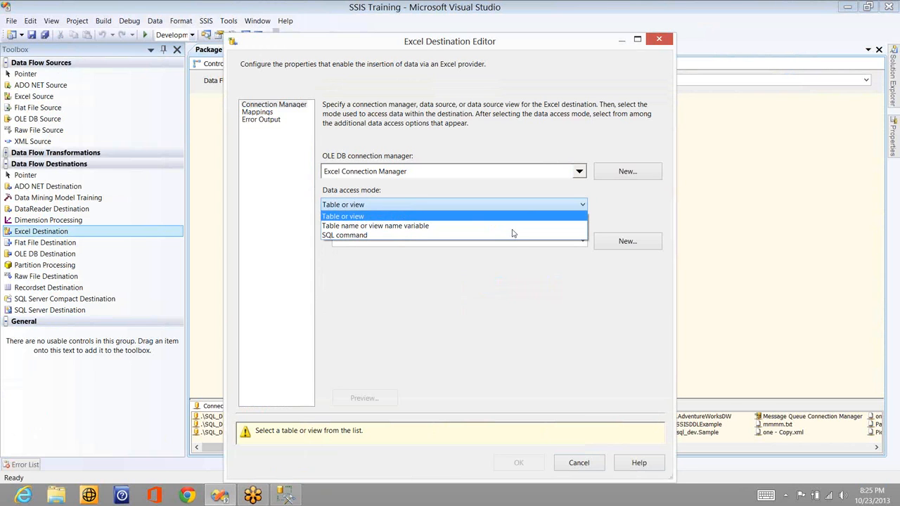
{"action": "left_click", "coordinate": [514, 241]}
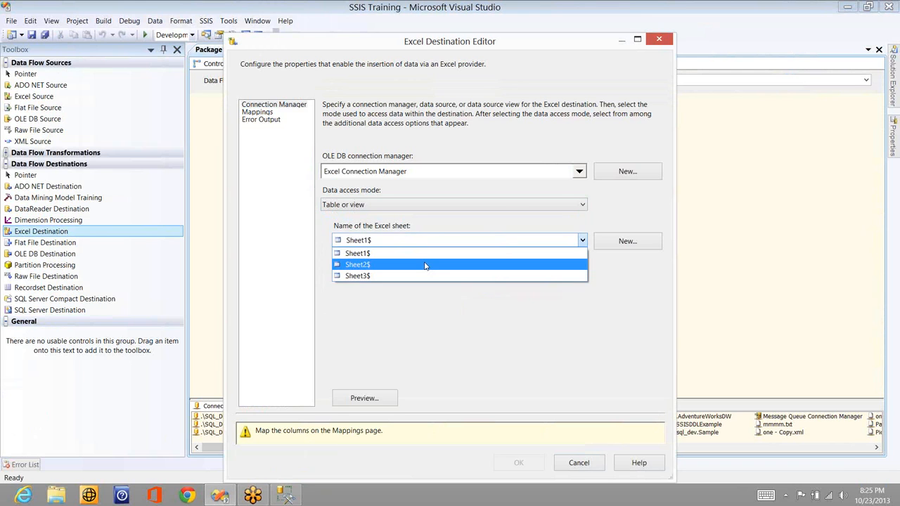
{"action": "left_click", "coordinate": [425, 265]}
{"action": "left_click", "coordinate": [273, 113]}
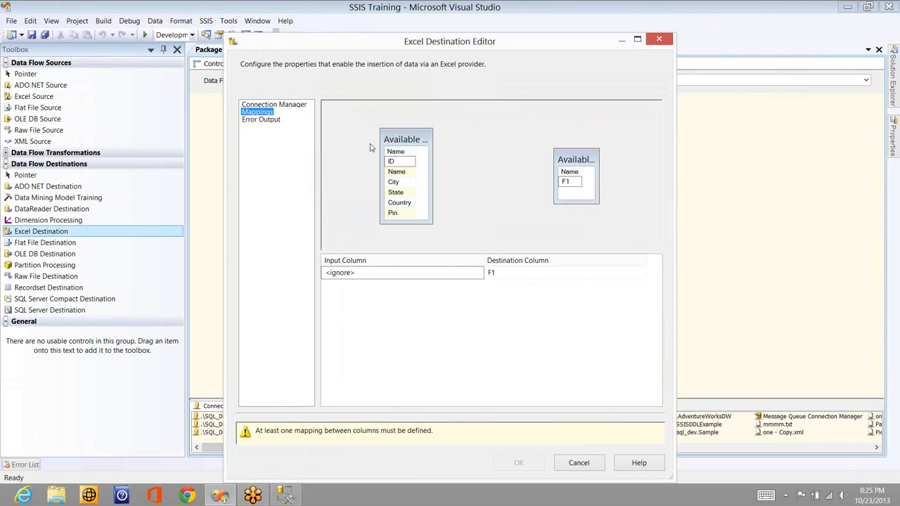
{"action": "left_click", "coordinate": [278, 106]}
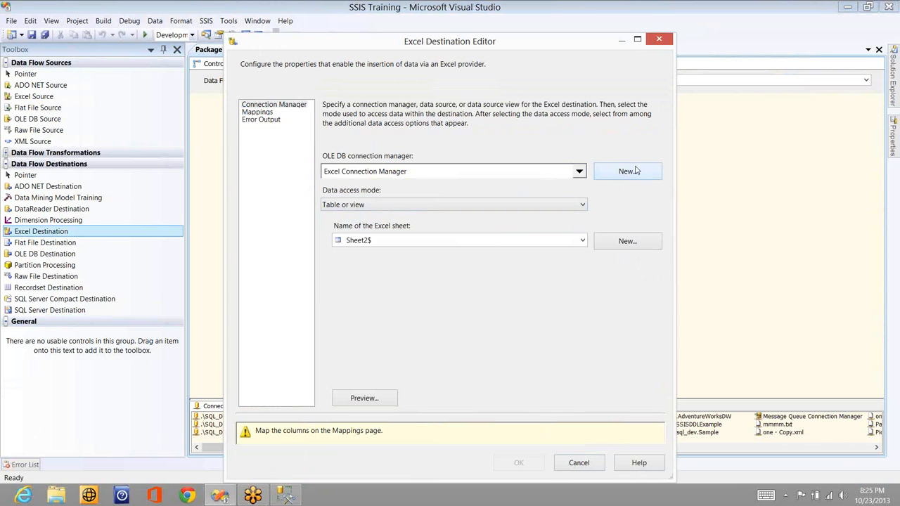
Create a new Excel connection manager for the file testing_test on the Desktop and check the list of available sheets
{"action": "left_click", "coordinate": [636, 170]}
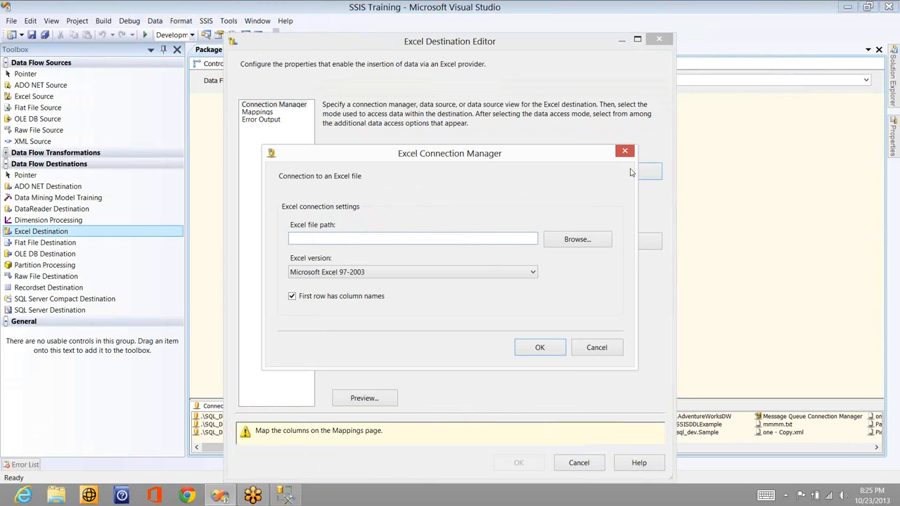
{"action": "left_click", "coordinate": [583, 241]}
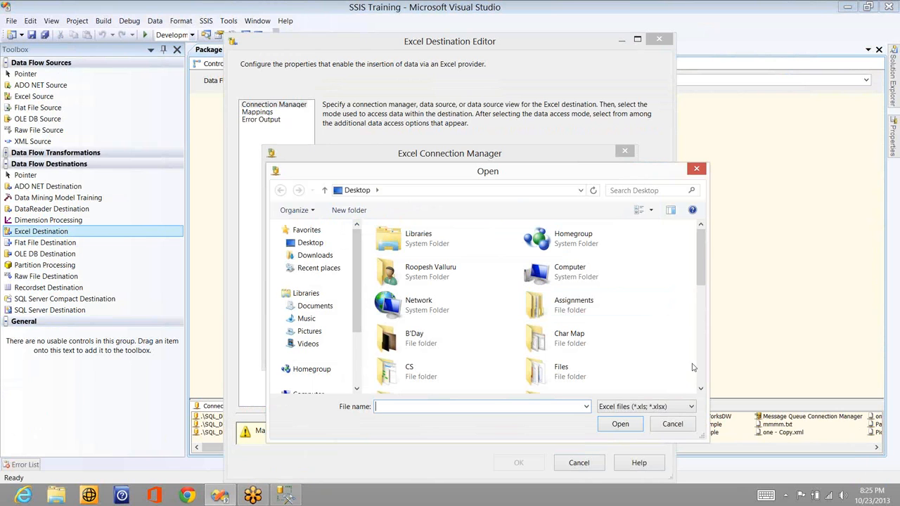
{"action": "type", "text": "te"}
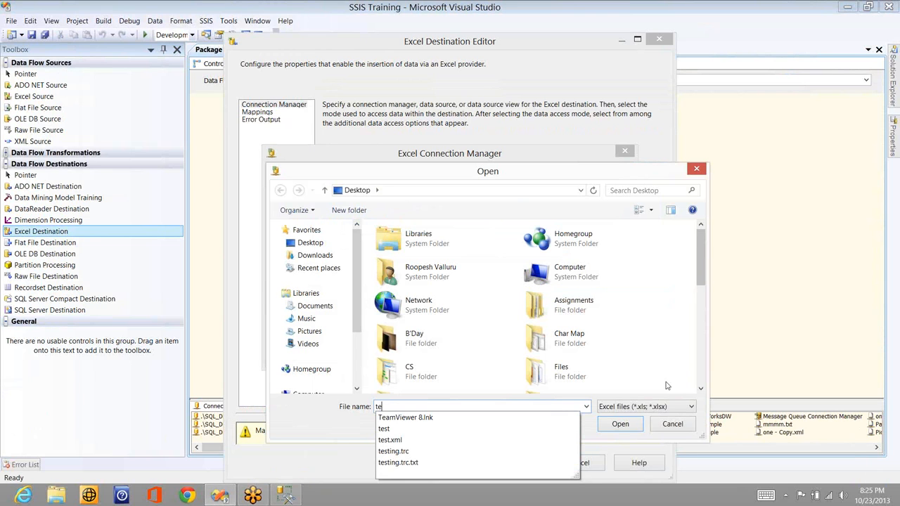
{"action": "type", "text": "sting"}
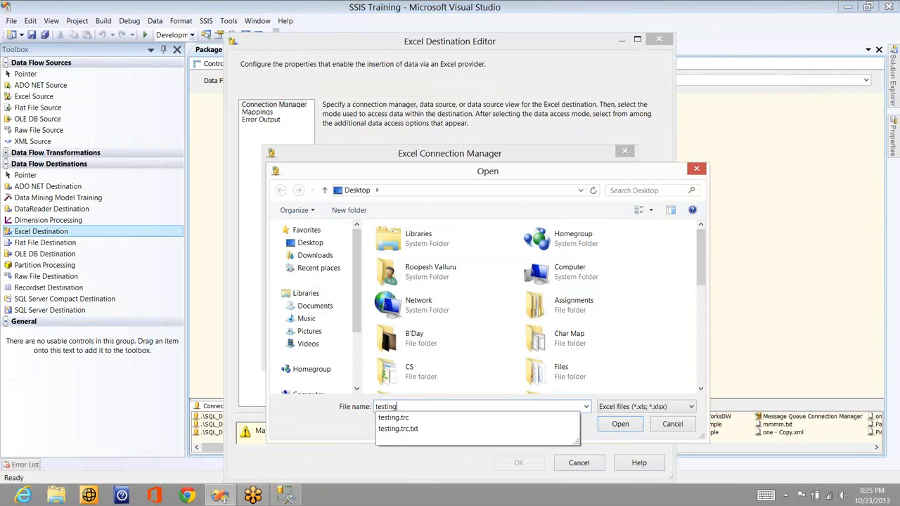
{"action": "type", "text": "_test"}
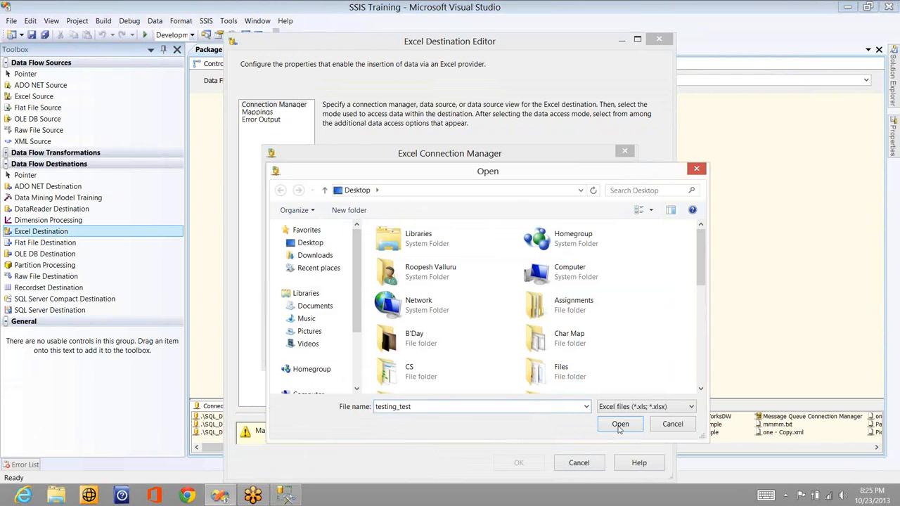
{"action": "left_click", "coordinate": [620, 425]}
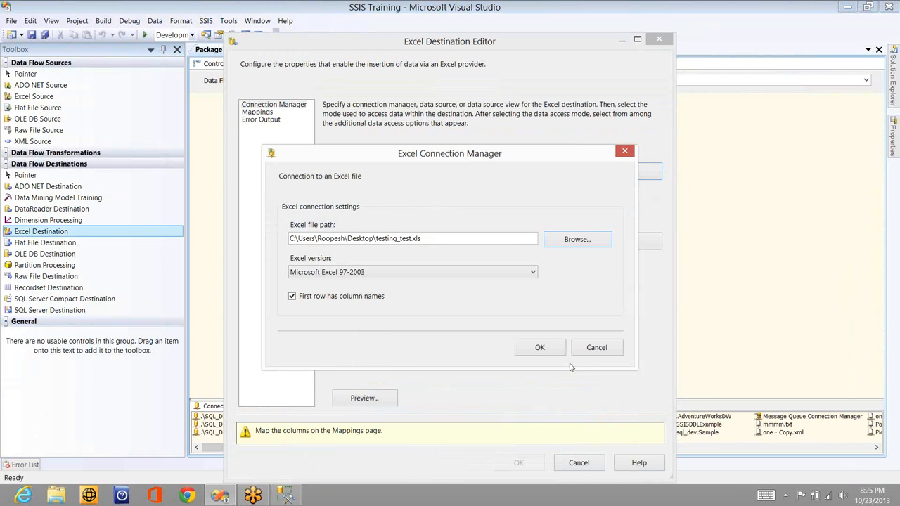
{"action": "left_click", "coordinate": [541, 350]}
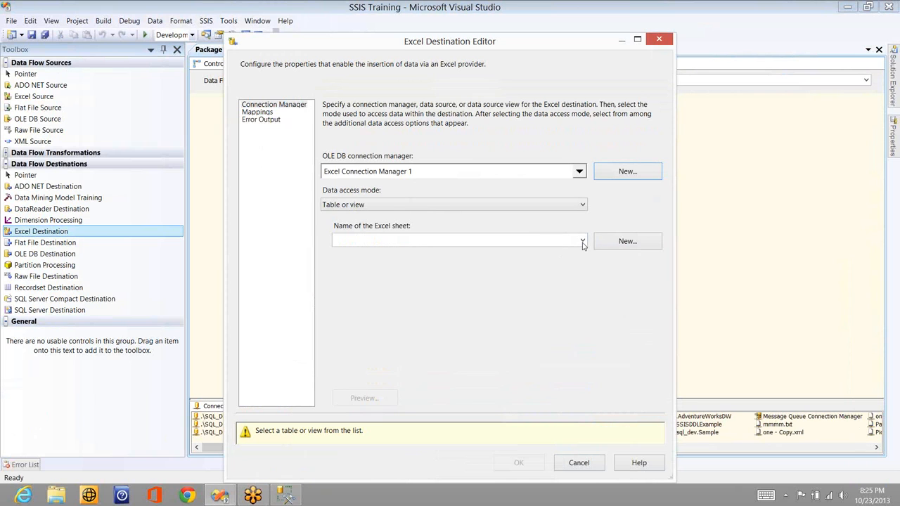
{"action": "left_click", "coordinate": [582, 242]}
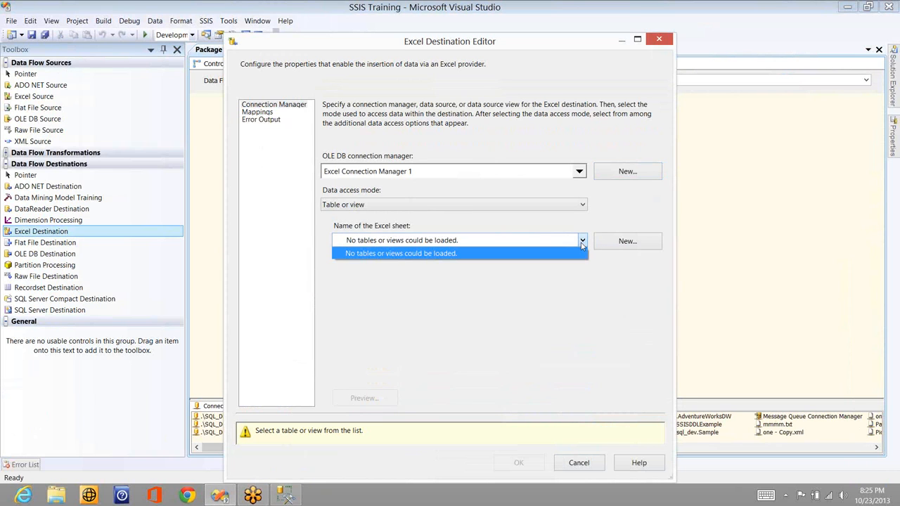
Create a new Excel connection manager pointing to a newly made Excel worksheet named Sales on the Desktop
{"action": "left_click", "coordinate": [617, 170]}
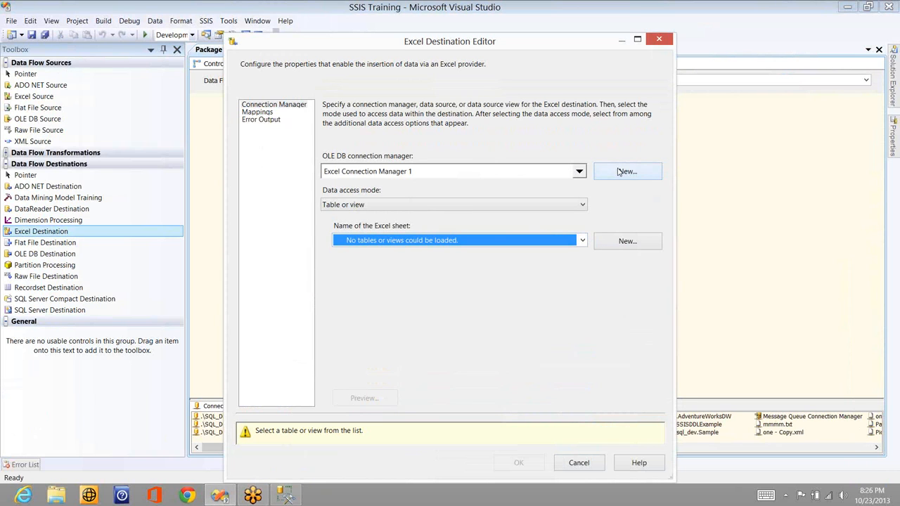
{"action": "left_click", "coordinate": [617, 169]}
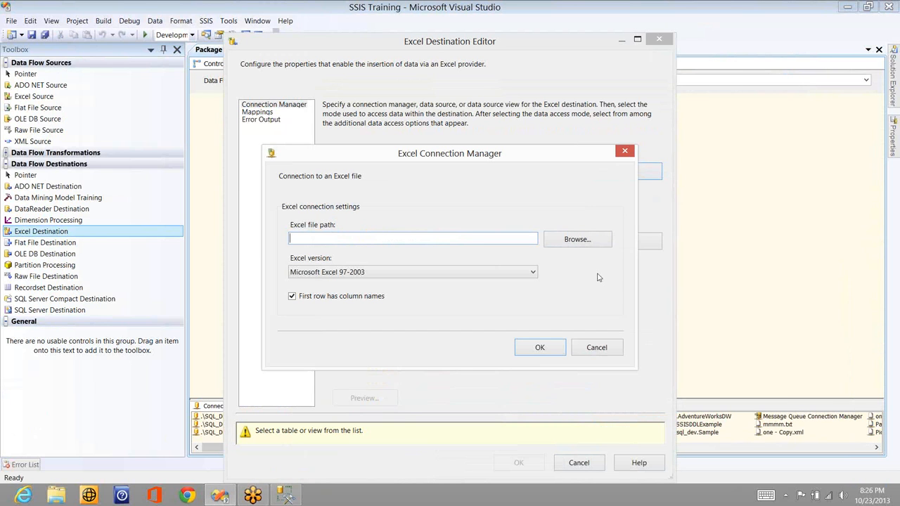
{"action": "left_click", "coordinate": [576, 240]}
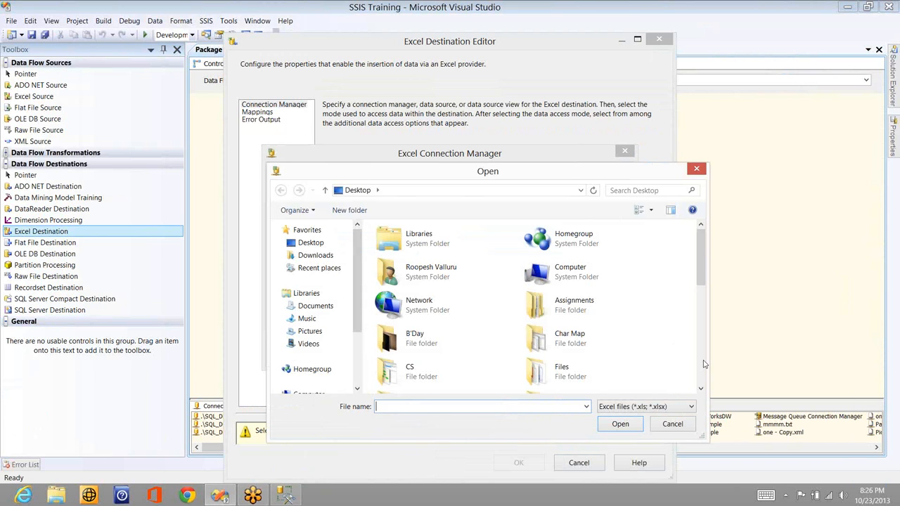
{"action": "scroll", "coordinate": [599, 382], "scroll_direction": "down", "scroll_amount": 5}
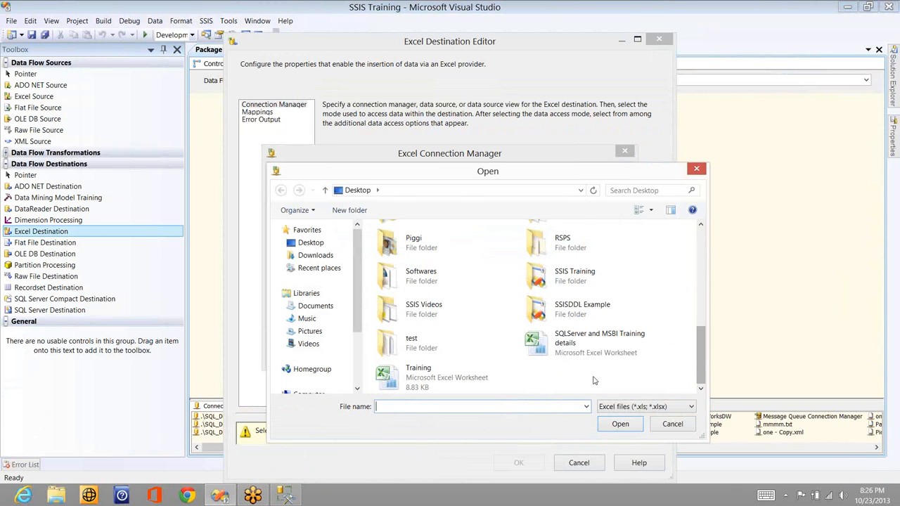
{"action": "right_click", "coordinate": [484, 377]}
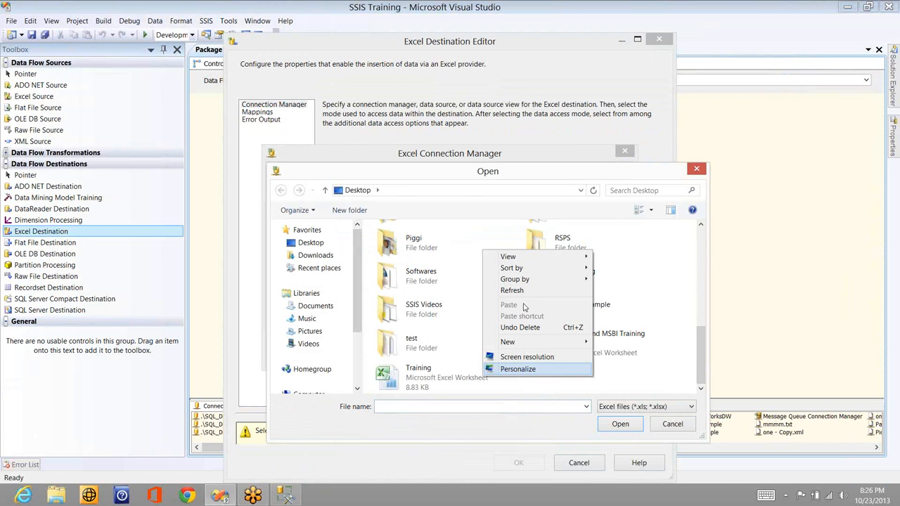
{"action": "left_click", "coordinate": [520, 343]}
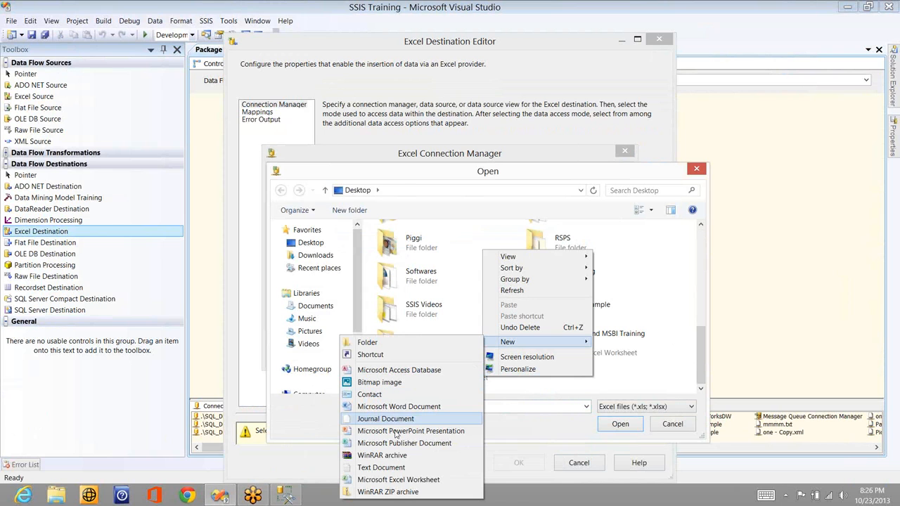
{"action": "left_click", "coordinate": [394, 481]}
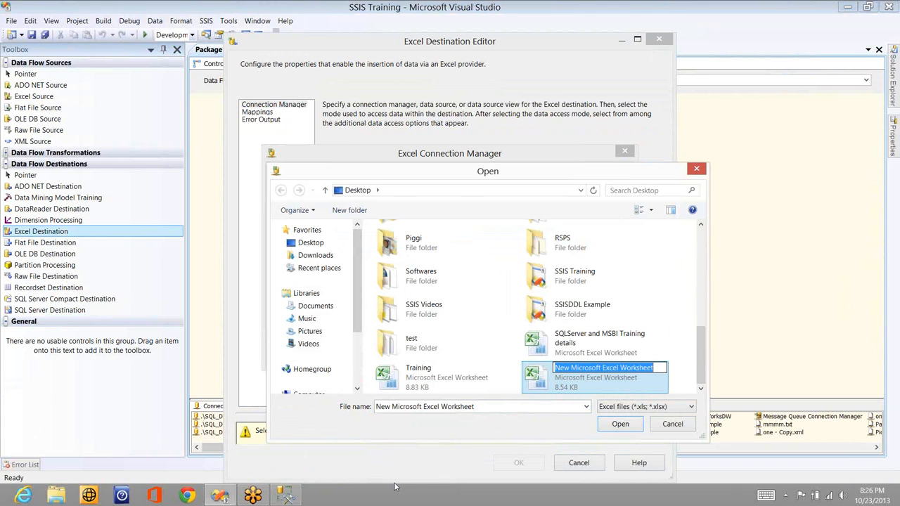
{"action": "type", "text": "Sales"}
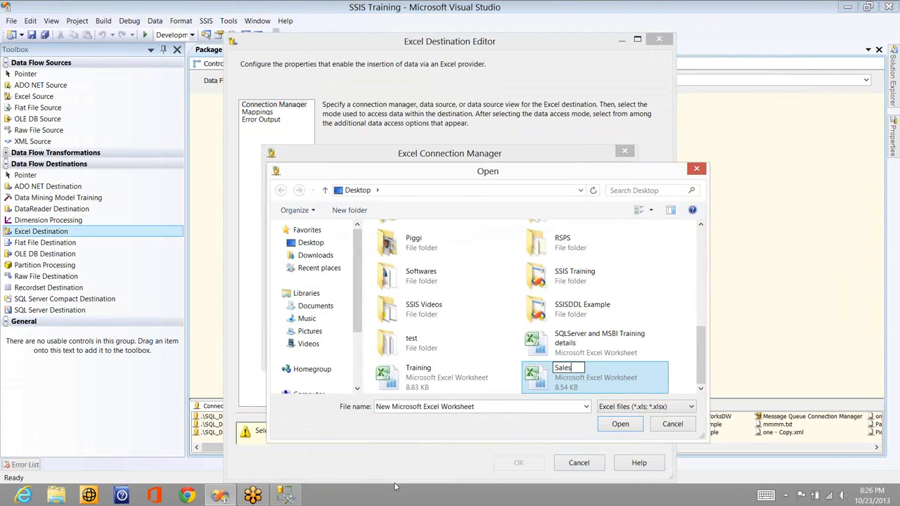
{"action": "key", "text": "Return"}
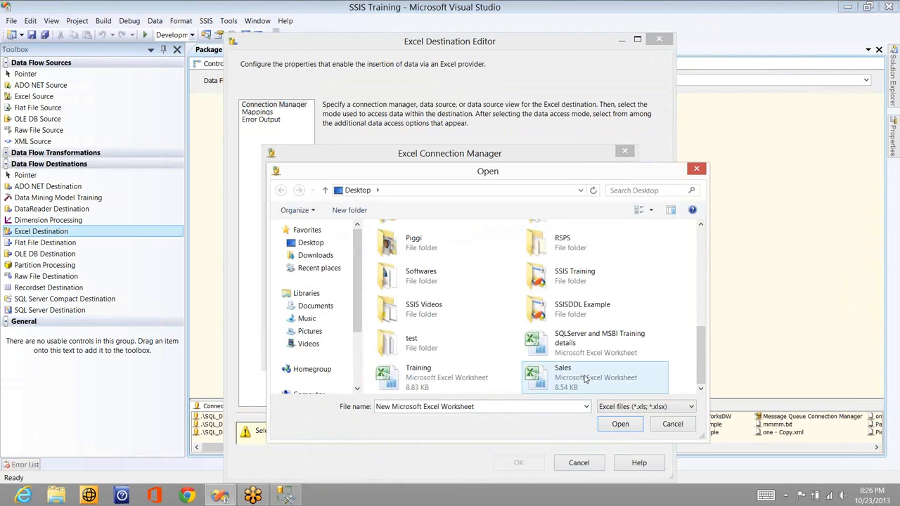
{"action": "double_click", "coordinate": [586, 380]}
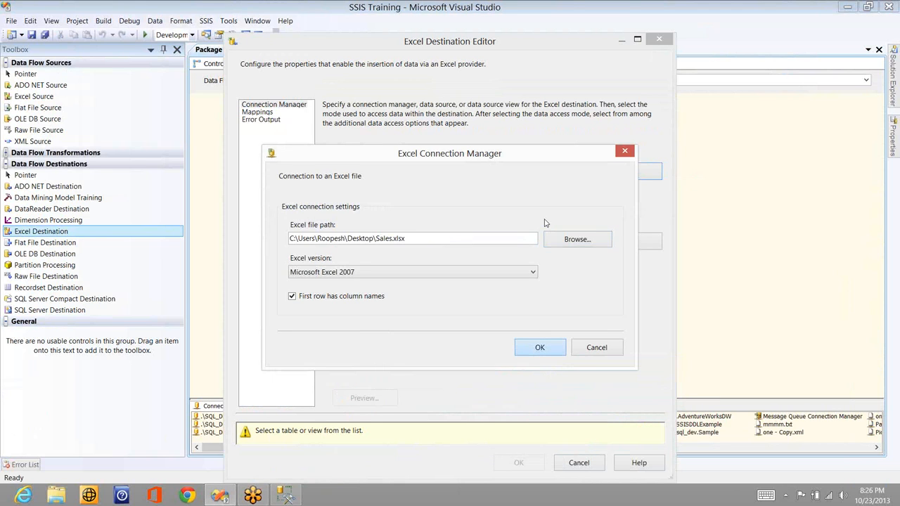
{"action": "key", "text": "Return"}
Try mapping the ID input column to F1 of Sheet1$ in the Excel Destination's editor
{"action": "left_click", "coordinate": [582, 242]}
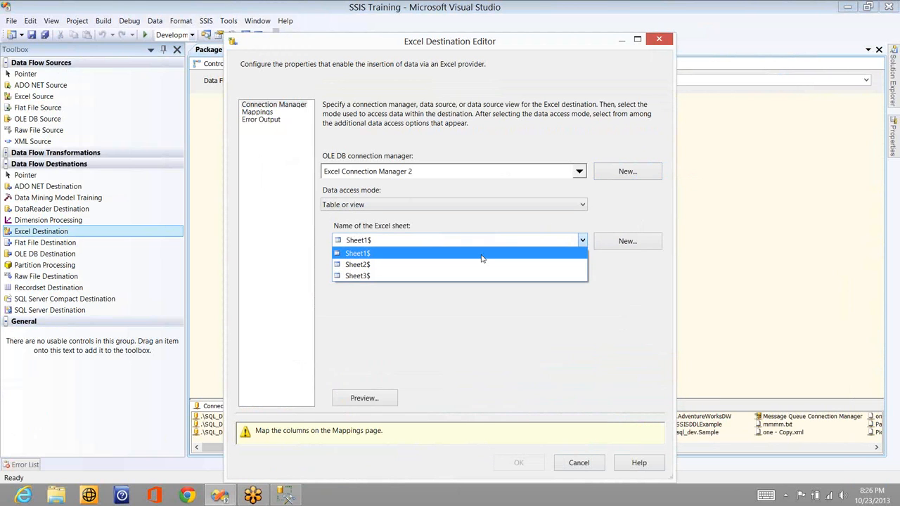
{"action": "left_click", "coordinate": [484, 254]}
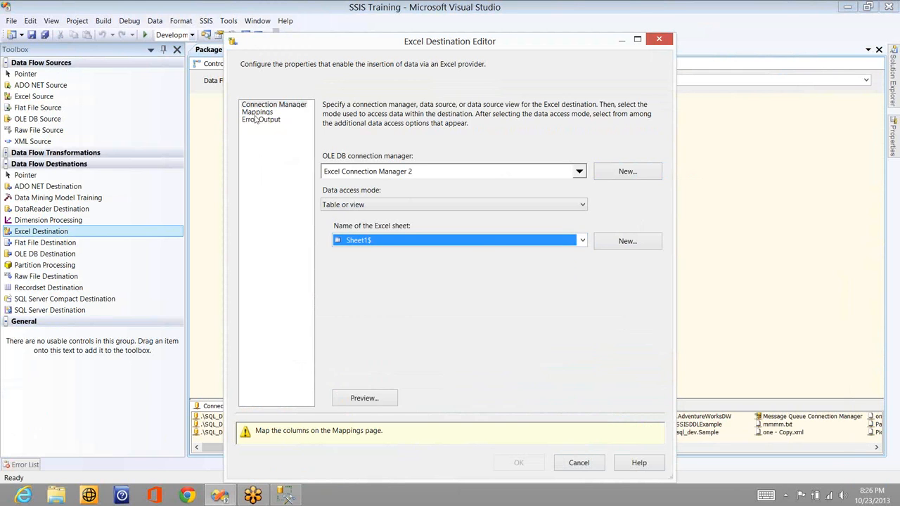
{"action": "left_click", "coordinate": [257, 113]}
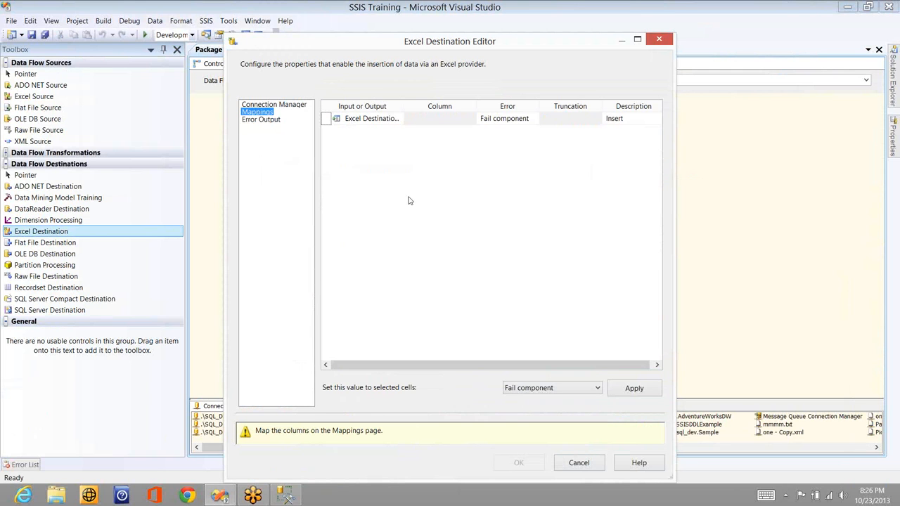
{"action": "left_click_drag", "start_coordinate": [395, 164], "coordinate": [567, 181]}
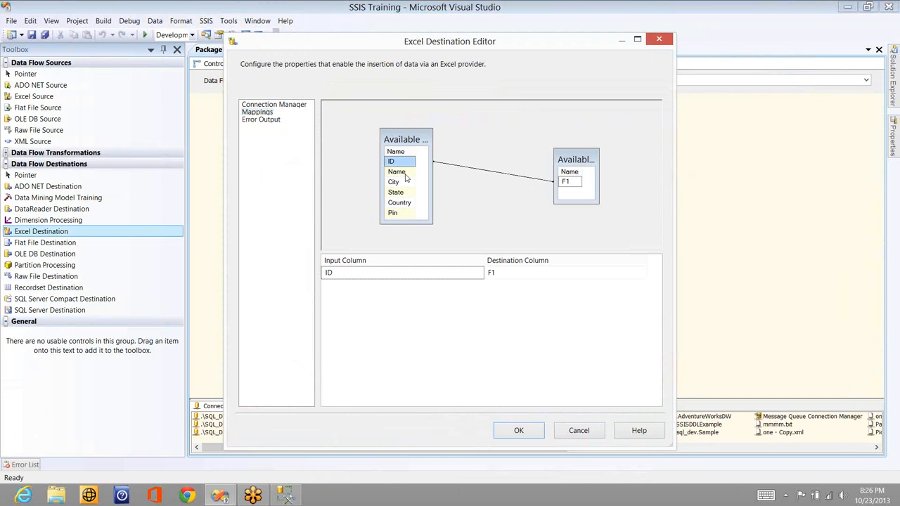
{"action": "left_click", "coordinate": [571, 429]}
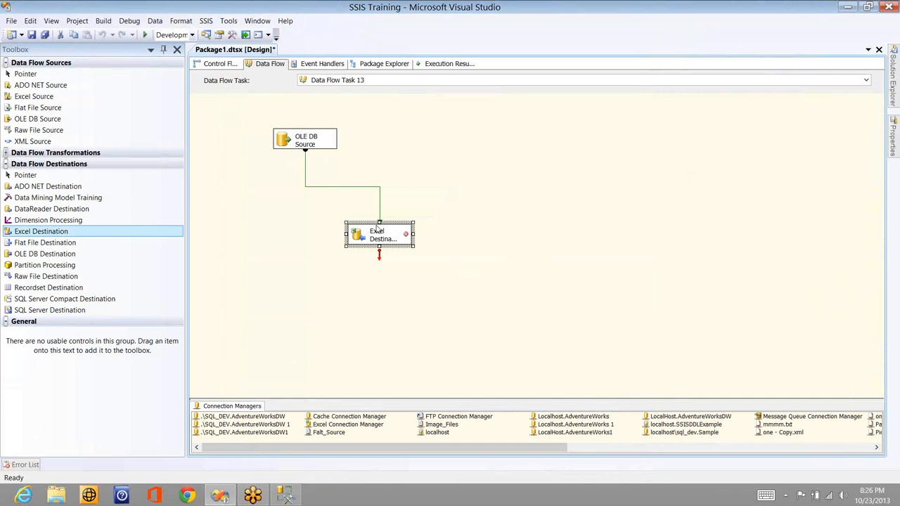
Reopen the Excel Destination's editor and create a connection manager for the Desktop's Training worksheet, with First row has column names turned off
{"action": "left_click", "coordinate": [461, 241]}
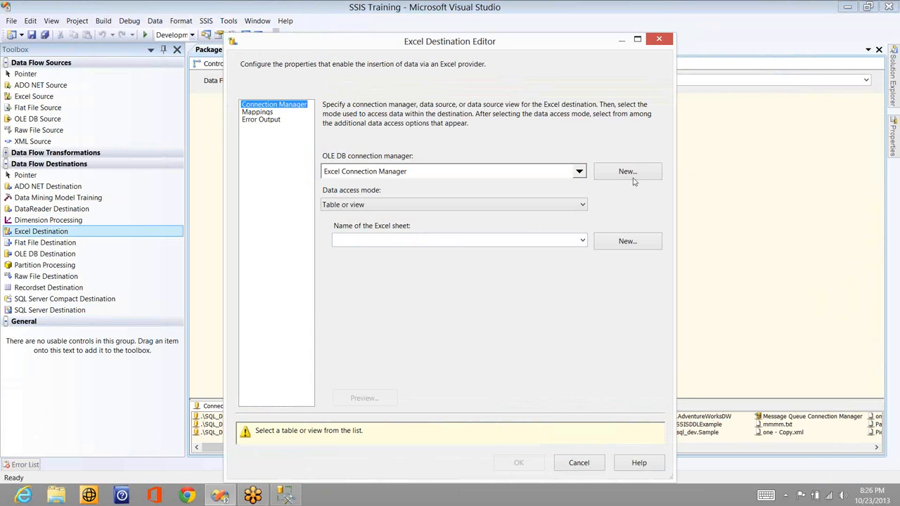
{"action": "left_click", "coordinate": [639, 178]}
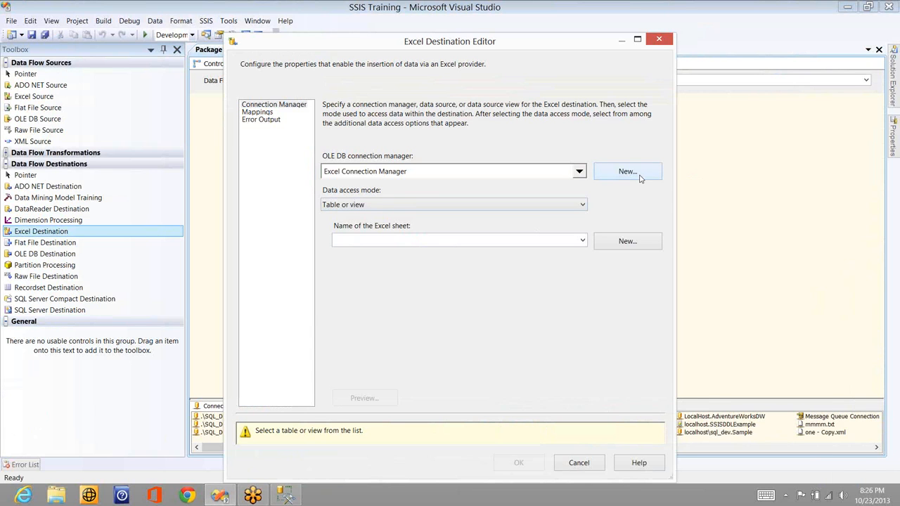
{"action": "left_click", "coordinate": [316, 299]}
{"action": "left_click", "coordinate": [577, 240]}
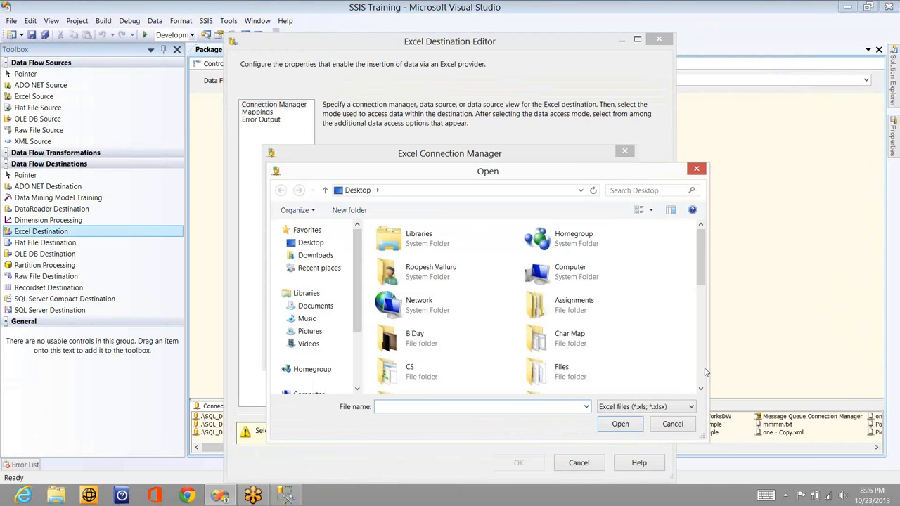
{"action": "scroll", "coordinate": [556, 385], "scroll_direction": "down", "scroll_amount": 5}
{"action": "double_click", "coordinate": [556, 380]}
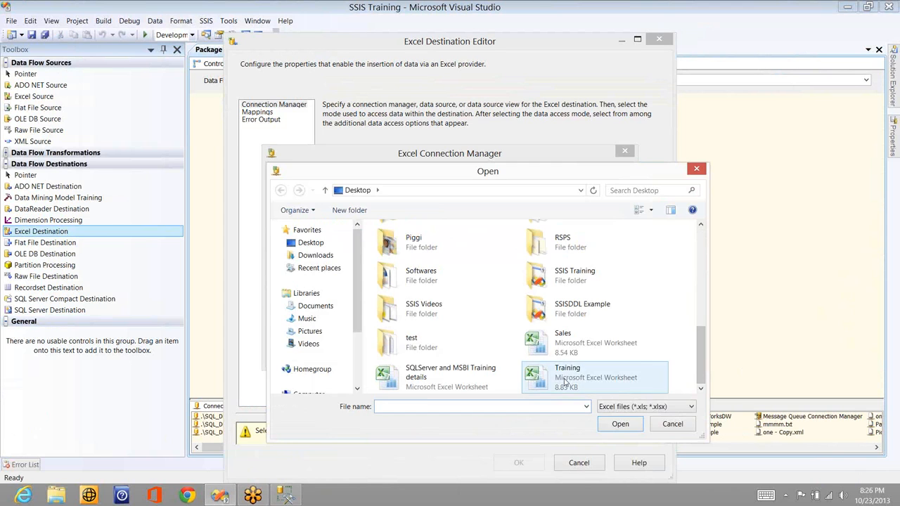
{"action": "left_click", "coordinate": [532, 349]}
Choose Sheet1$ as the destination sheet and map ID, Name, City and State to F1, F2, F3 and F4
{"action": "left_click", "coordinate": [583, 242]}
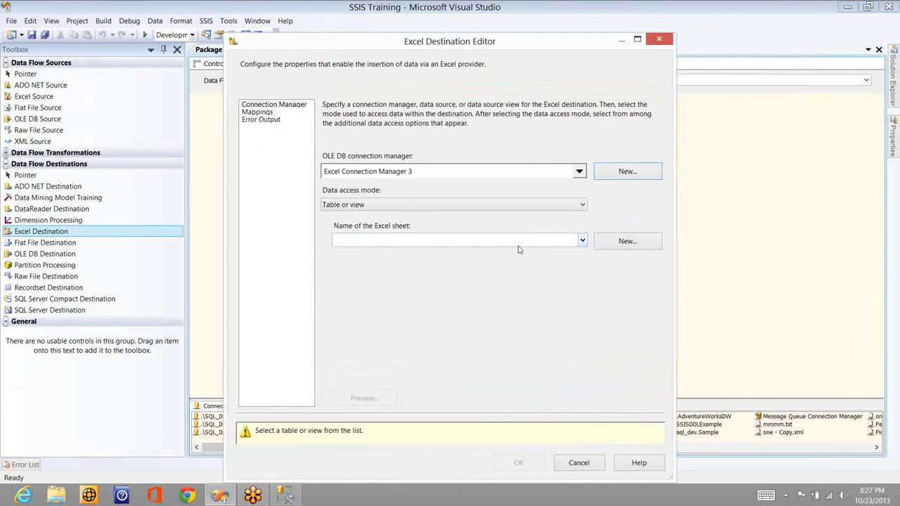
{"action": "left_click", "coordinate": [261, 116]}
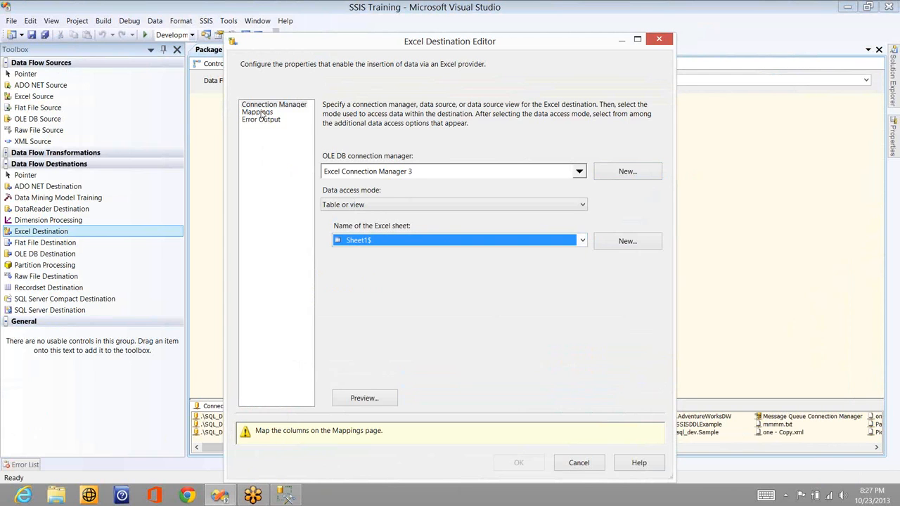
{"action": "left_click", "coordinate": [261, 114]}
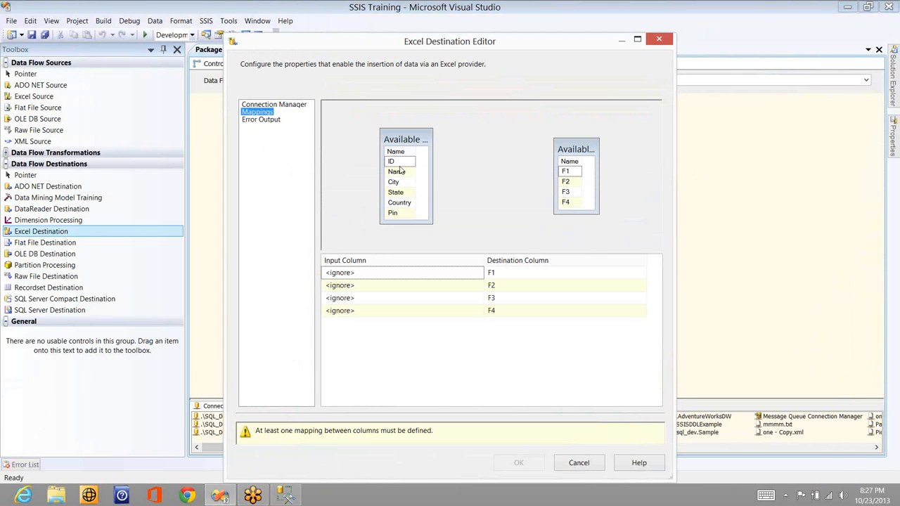
{"action": "left_click_drag", "start_coordinate": [399, 170], "coordinate": [567, 171]}
{"action": "left_click_drag", "start_coordinate": [396, 171], "coordinate": [569, 196]}
{"action": "left_click_drag", "start_coordinate": [402, 194], "coordinate": [577, 208]}
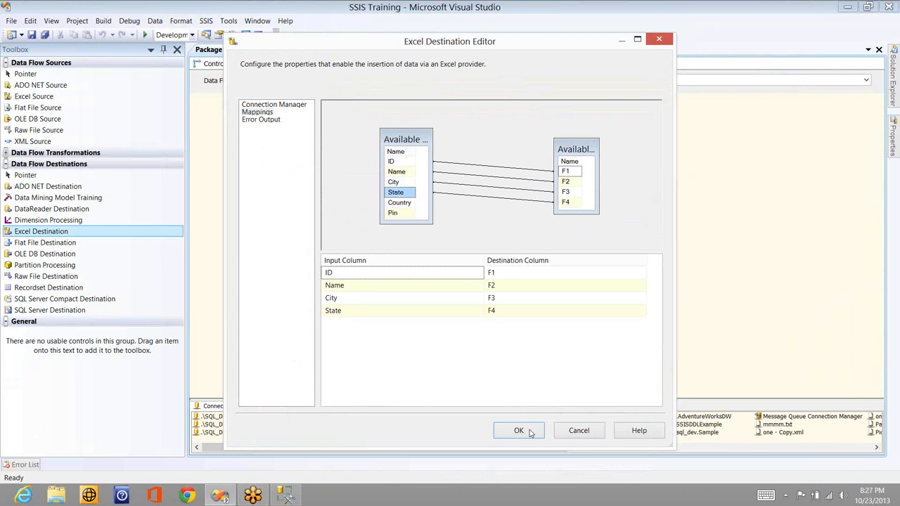
{"action": "key", "text": "Return"}
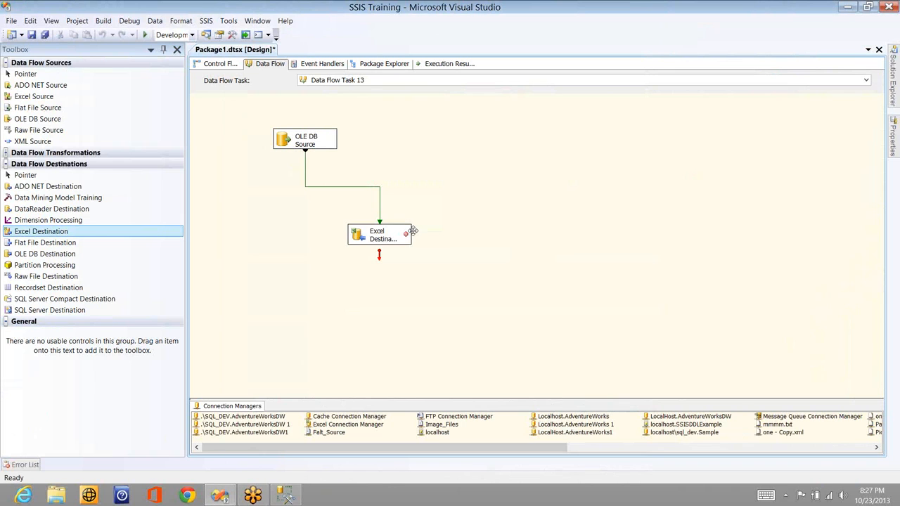
Read the validation error shown on the Excel Destination component
{"action": "left_click", "coordinate": [406, 238]}
{"action": "mouse_move", "coordinate": [405, 238]}
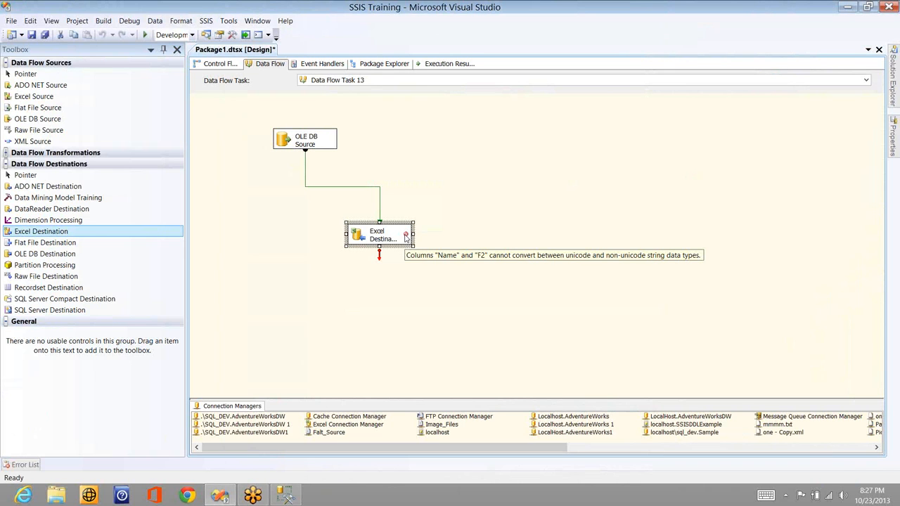
{"action": "left_click", "coordinate": [488, 209]}
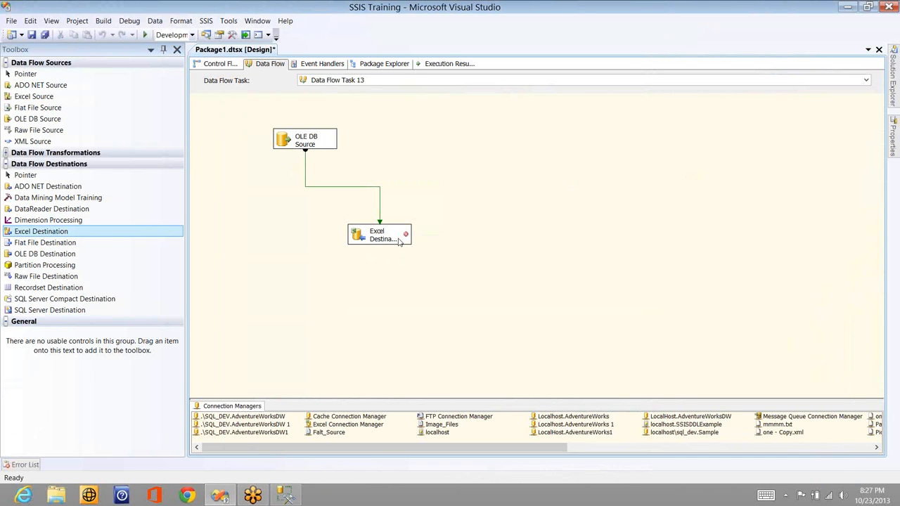
{"action": "mouse_move", "coordinate": [406, 235]}
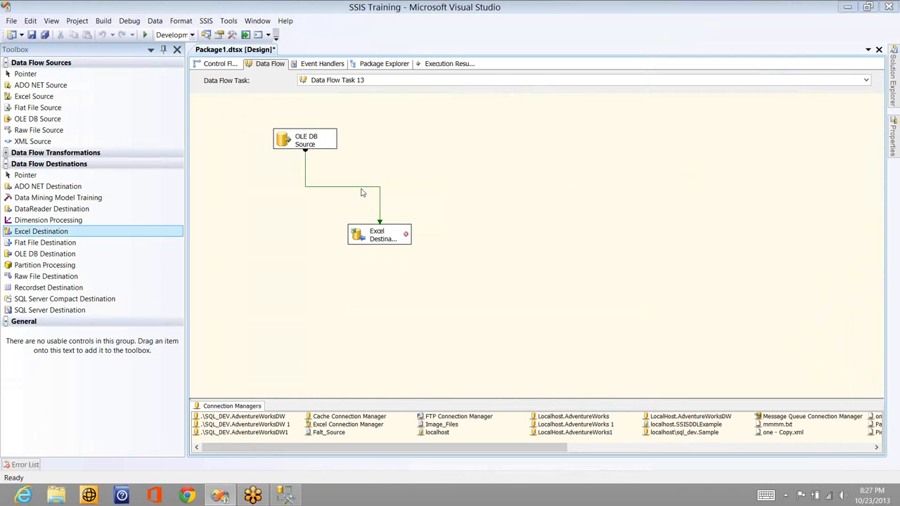
Inspect the column data types in the metadata of the path from the OLE DB Source to the Excel Destination
{"action": "left_click", "coordinate": [306, 178]}
{"action": "double_click", "coordinate": [307, 179]}
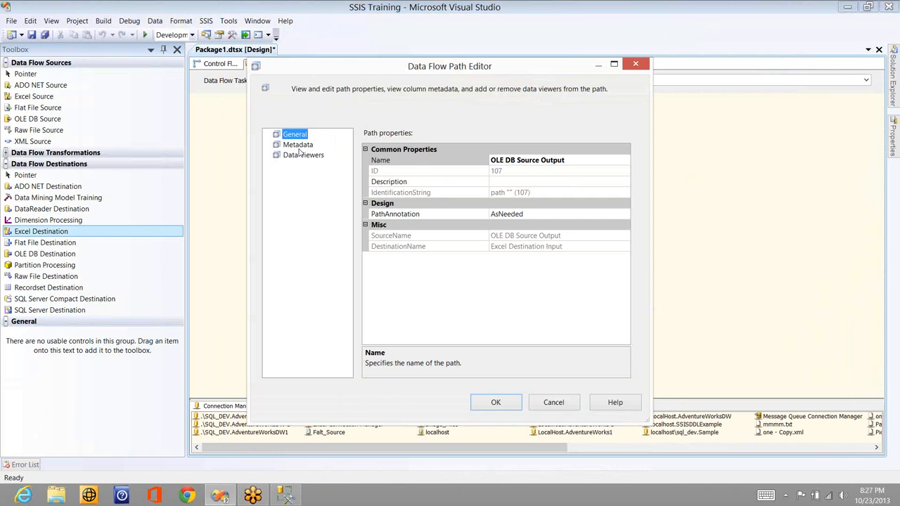
{"action": "left_click", "coordinate": [300, 147]}
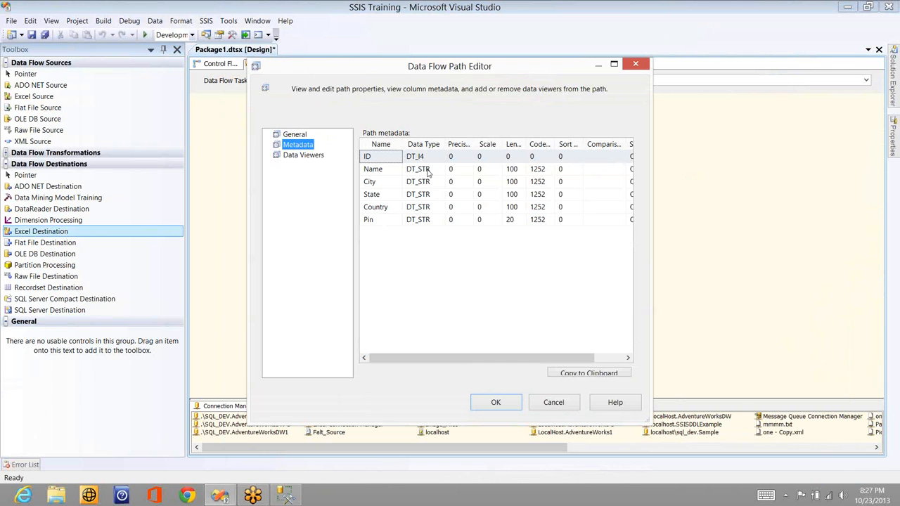
{"action": "left_click", "coordinate": [574, 407]}
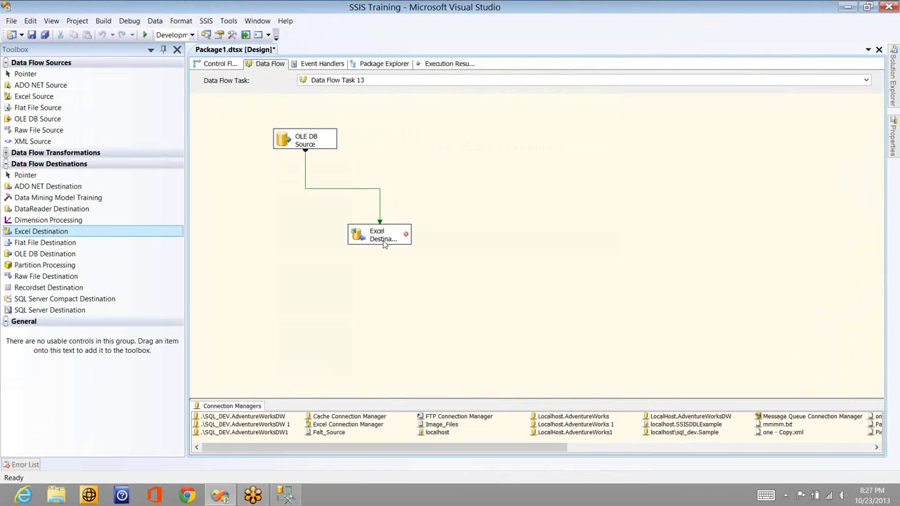
{"action": "double_click", "coordinate": [335, 189]}
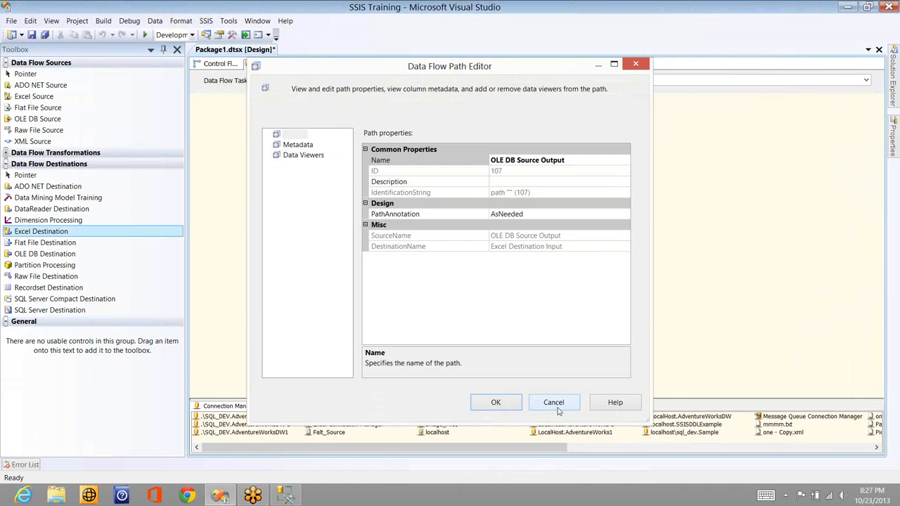
{"action": "left_click", "coordinate": [554, 404]}
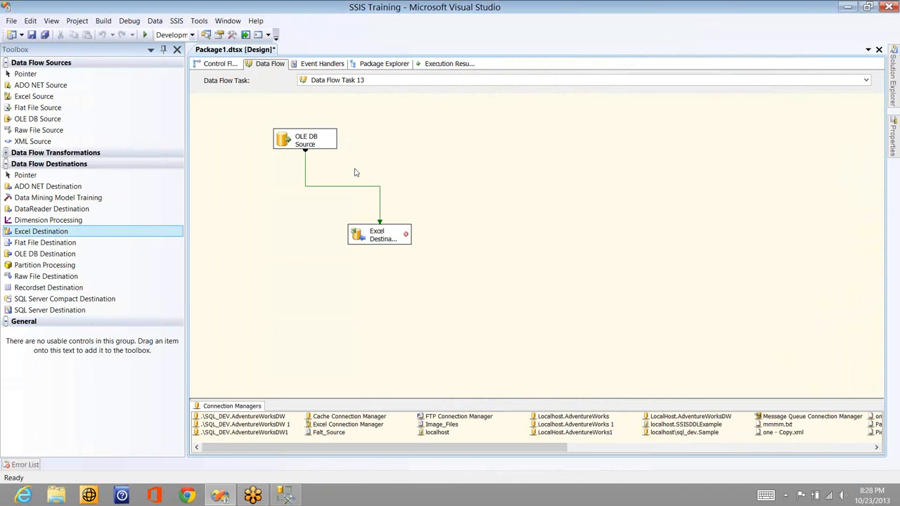
Delete the OLE DB Source and add an Excel Source above the Excel Destination in its place
{"action": "left_click", "coordinate": [320, 146]}
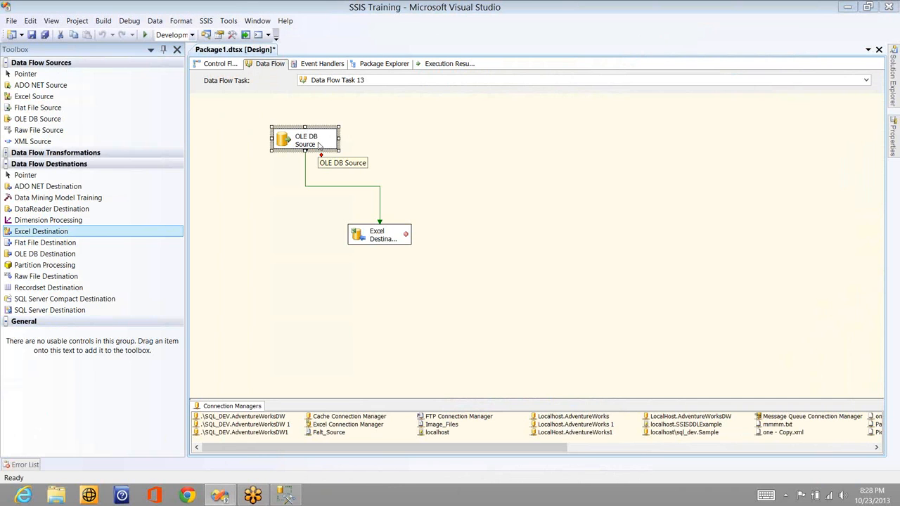
{"action": "key", "text": "Delete"}
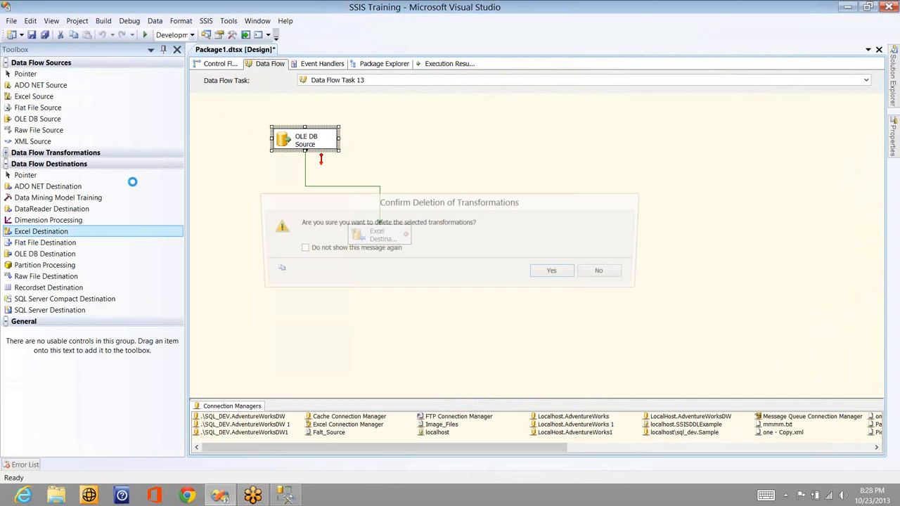
{"action": "left_click_drag", "start_coordinate": [34, 96], "coordinate": [398, 117]}
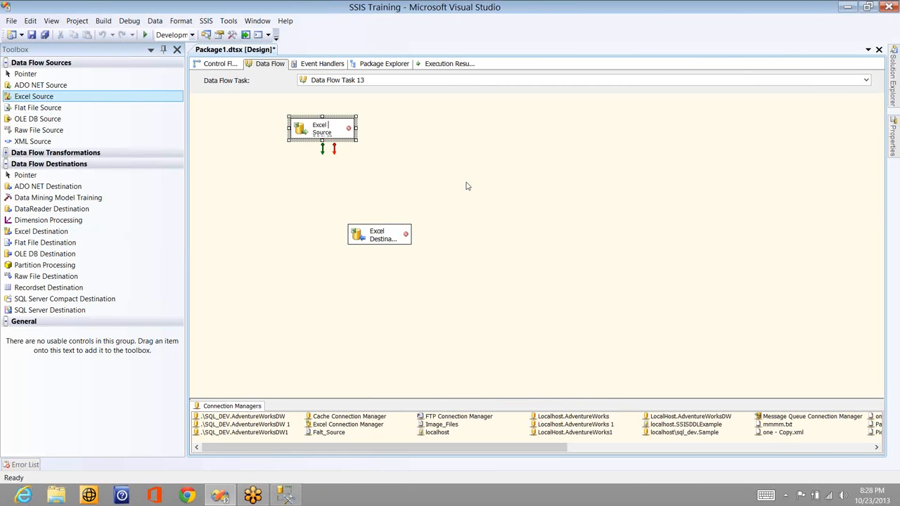
Set the Excel Source to read Sheet1$ through Excel Connection Manager, and preview its rows
{"action": "double_click", "coordinate": [335, 131]}
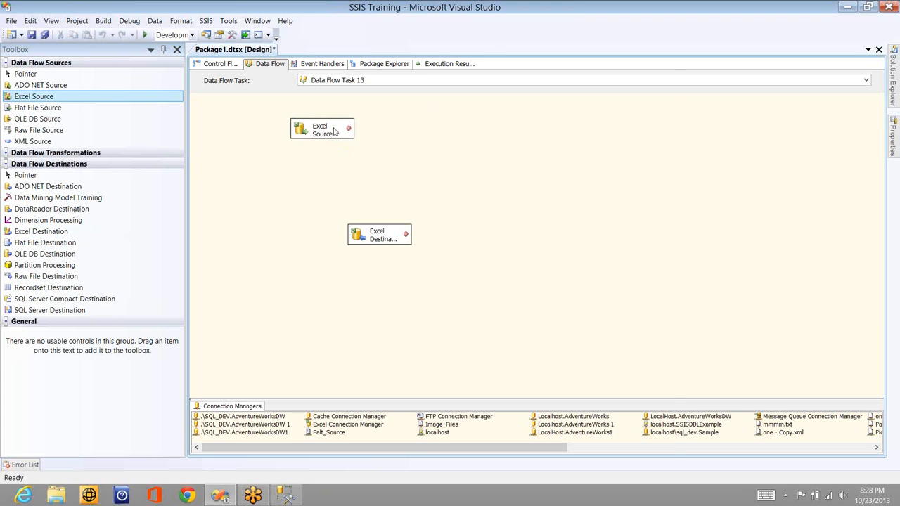
{"action": "left_click", "coordinate": [335, 132]}
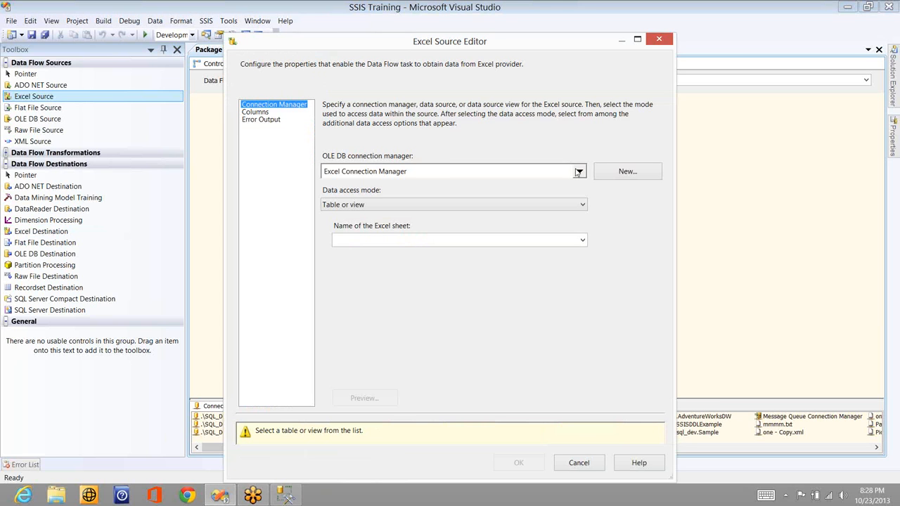
{"action": "left_click", "coordinate": [454, 240]}
{"action": "left_click", "coordinate": [452, 255]}
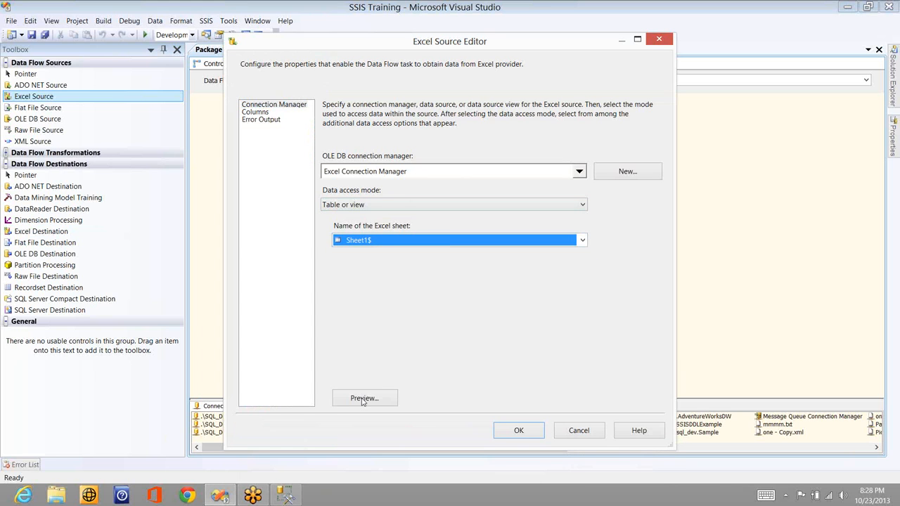
{"action": "left_click", "coordinate": [364, 399]}
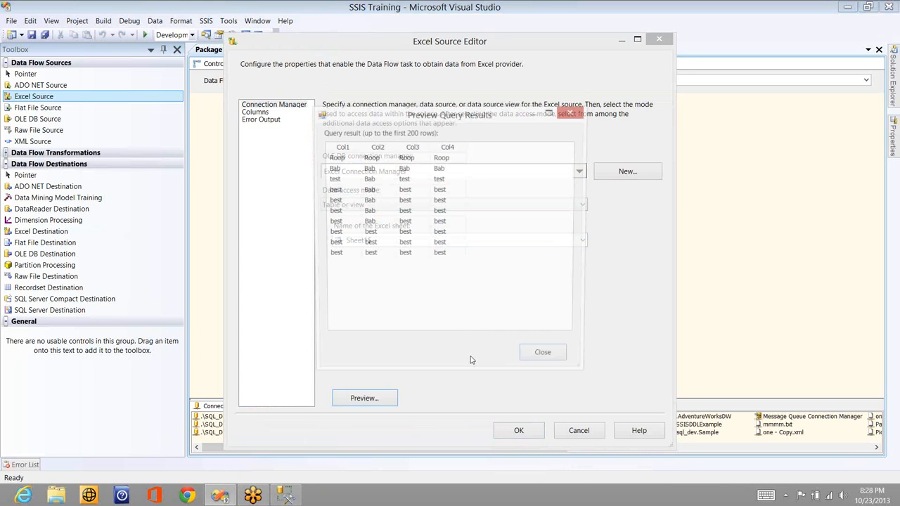
{"action": "left_click", "coordinate": [564, 356]}
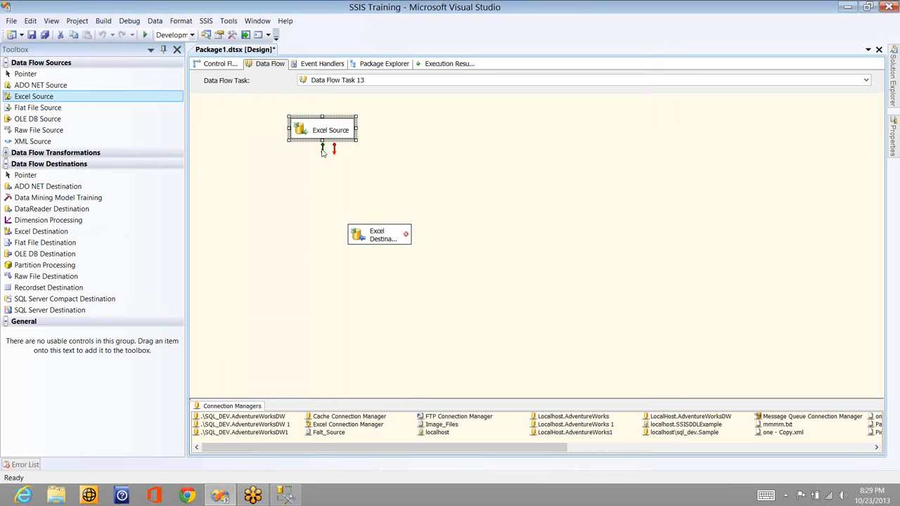
Connect the Excel Source's output to the Excel Destination
{"action": "left_click", "coordinate": [364, 235]}
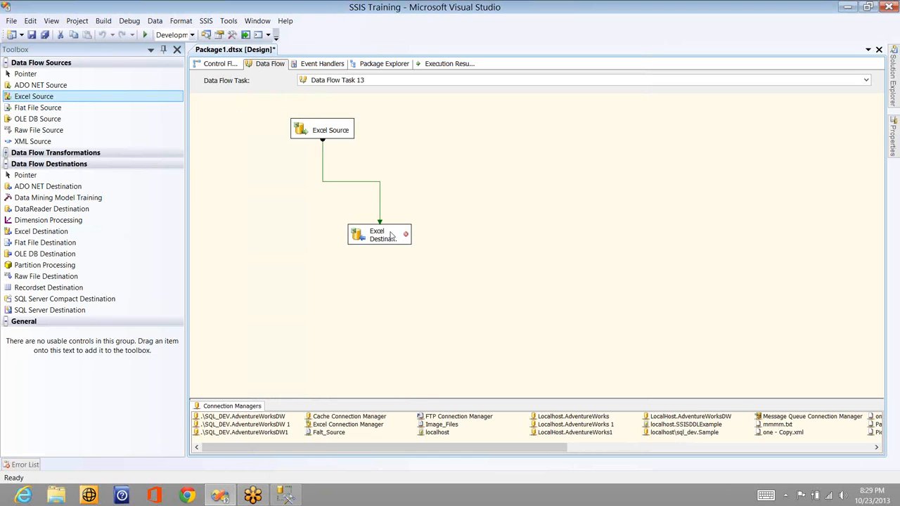
{"action": "left_click", "coordinate": [392, 235]}
{"action": "left_click", "coordinate": [392, 236]}
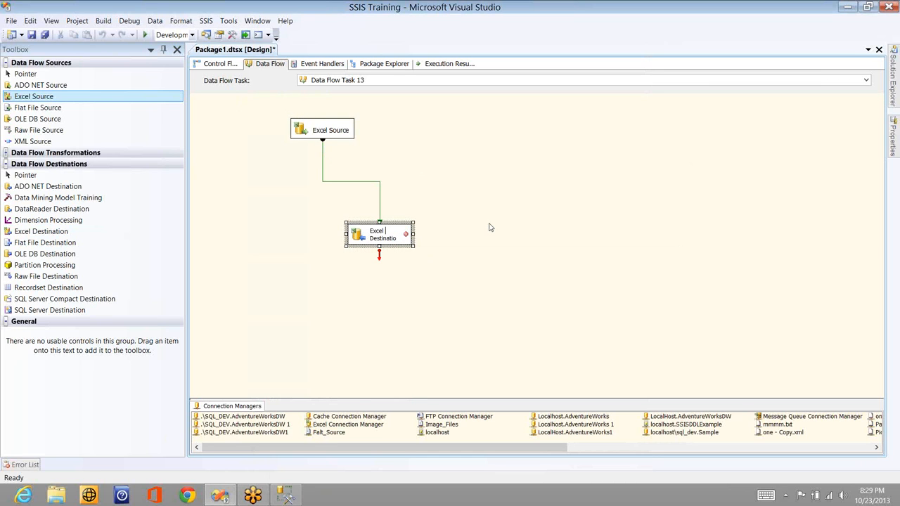
{"action": "left_click", "coordinate": [394, 206]}
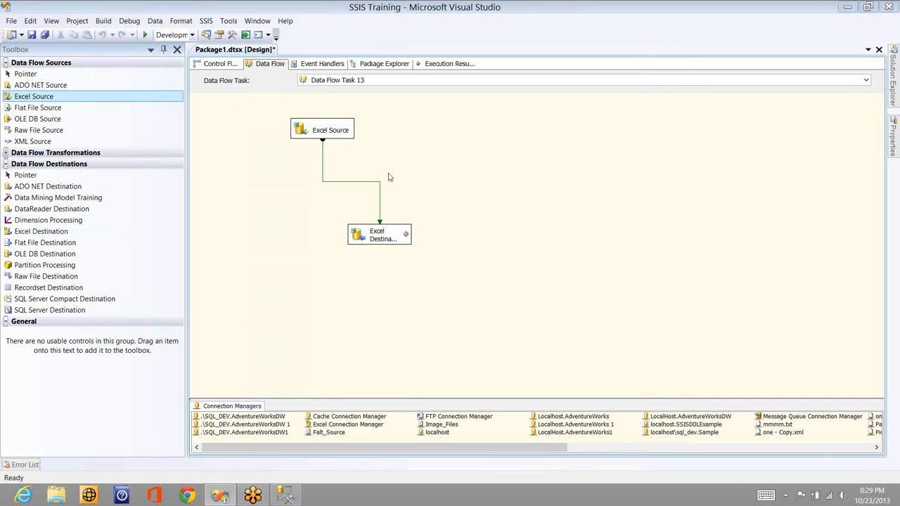
Delete the Excel Destination's invalid column references for ID, Name, City and State
{"action": "double_click", "coordinate": [380, 234]}
{"action": "left_click", "coordinate": [567, 370]}
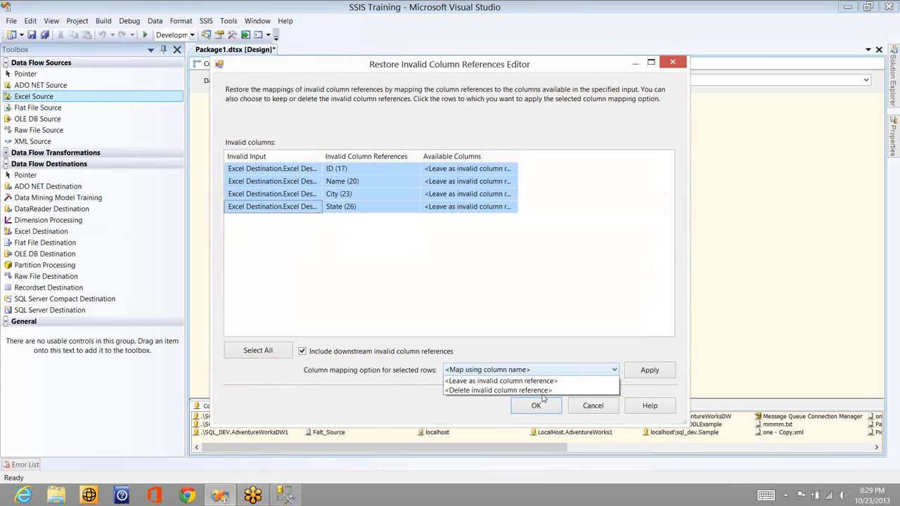
{"action": "left_click", "coordinate": [506, 390]}
{"action": "left_click", "coordinate": [258, 350]}
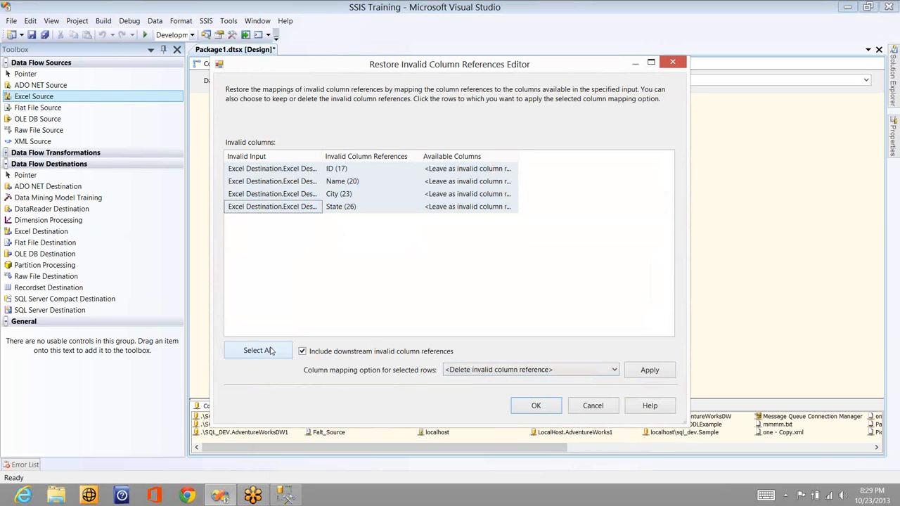
{"action": "left_click", "coordinate": [650, 370]}
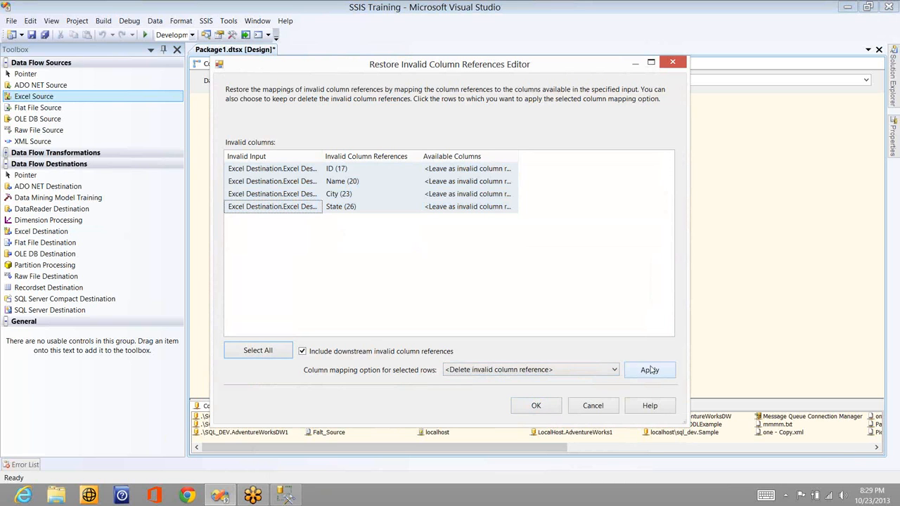
{"action": "left_click", "coordinate": [555, 407]}
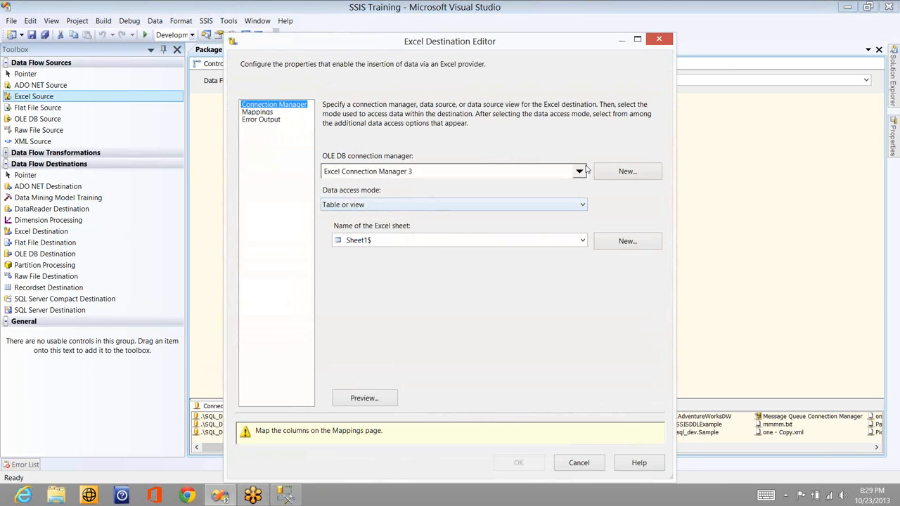
Set the Excel Destination to use Excel Connection Manager with Sheet2$ as the target sheet
{"action": "left_click", "coordinate": [581, 170]}
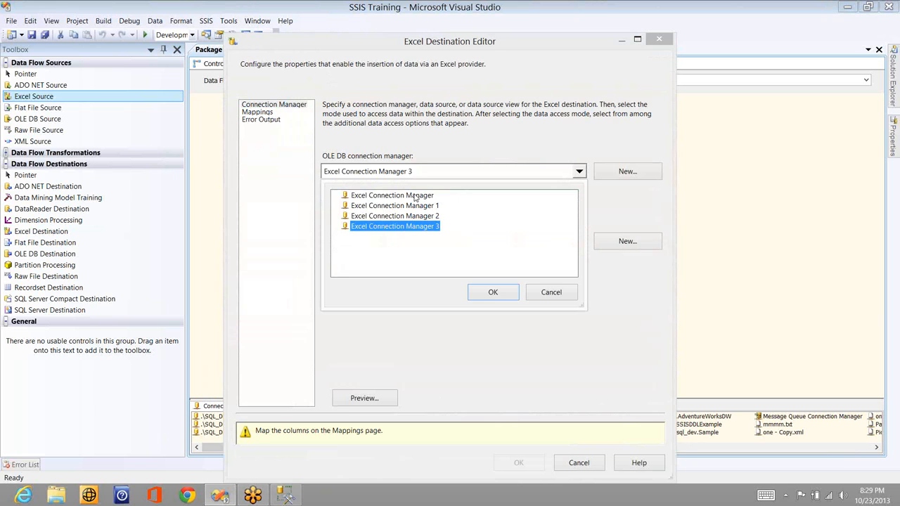
{"action": "left_click", "coordinate": [415, 197]}
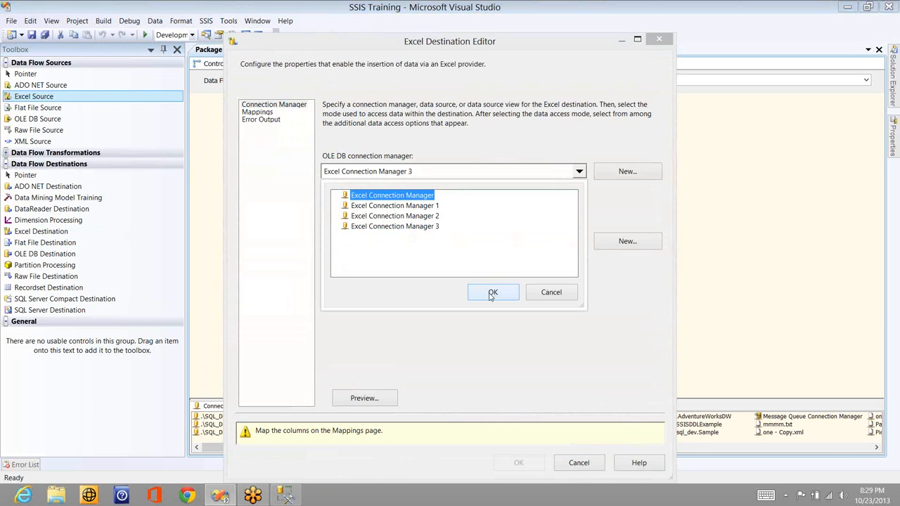
{"action": "left_click", "coordinate": [492, 293]}
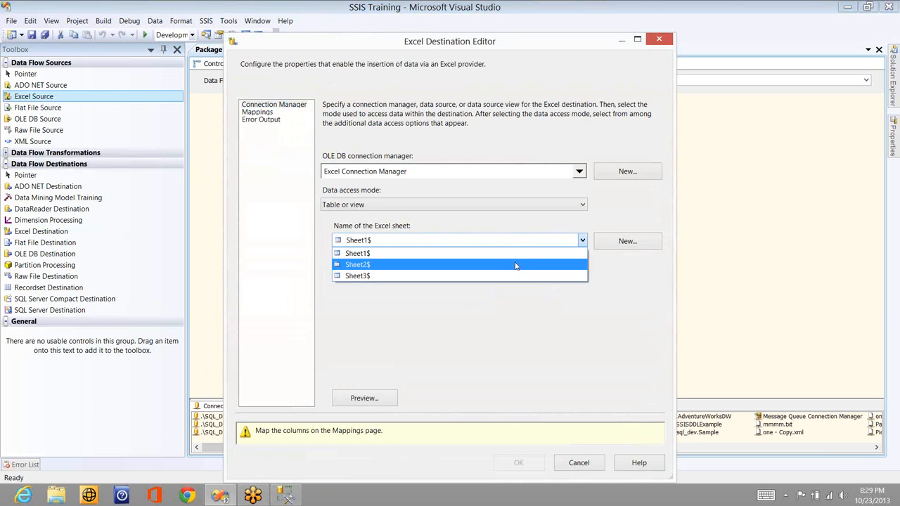
{"action": "left_click", "coordinate": [514, 263]}
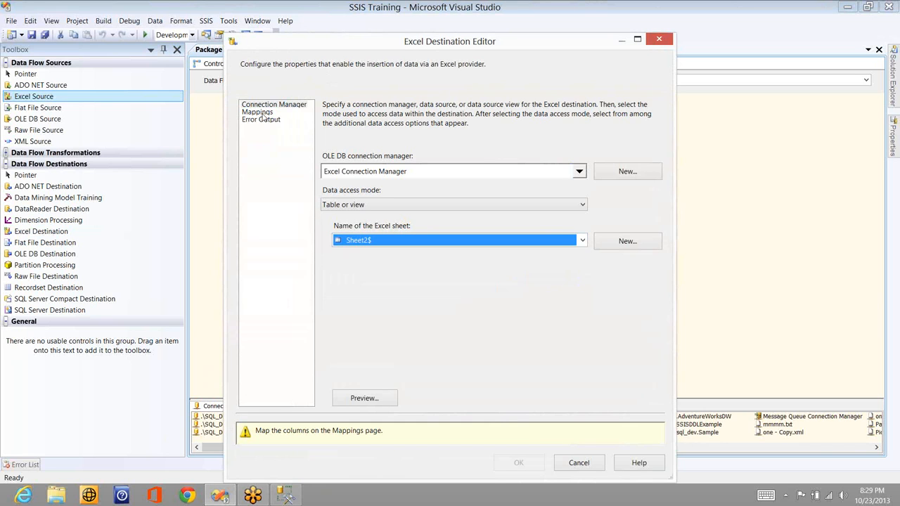
Map input column Col1 to destination column F1 and accept the Excel Destination settings
{"action": "left_click", "coordinate": [264, 118]}
{"action": "left_click", "coordinate": [261, 113]}
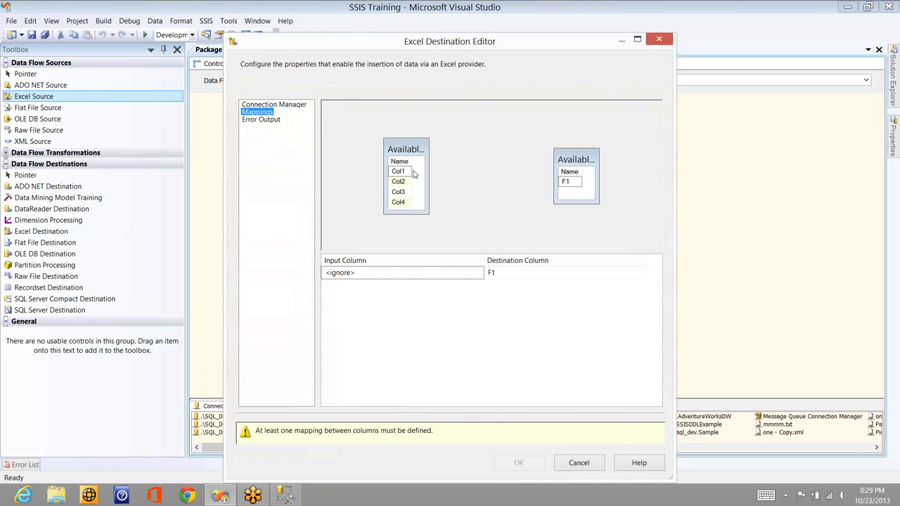
{"action": "left_click_drag", "start_coordinate": [408, 172], "coordinate": [571, 183]}
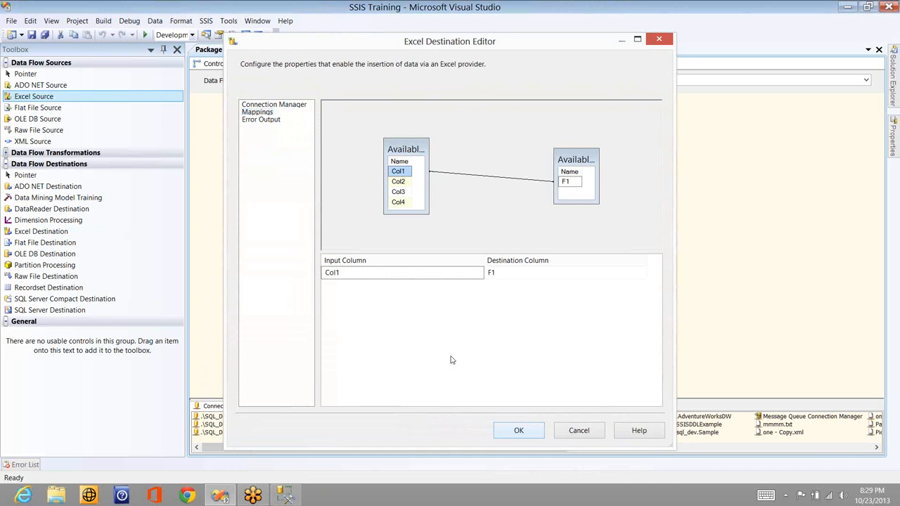
{"action": "key", "text": "Return"}
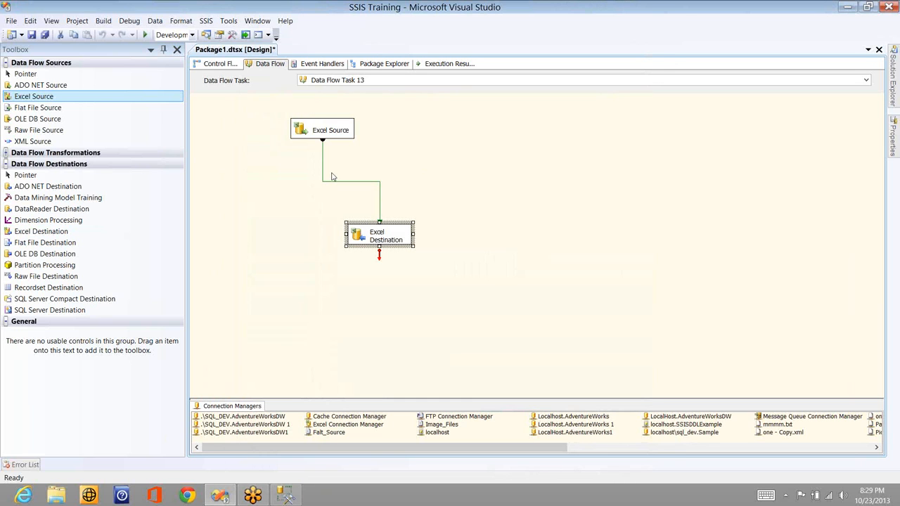
Inspect the column data types in the metadata of the path from the Excel Source to the Excel Destination
{"action": "double_click", "coordinate": [331, 183]}
{"action": "left_click", "coordinate": [307, 146]}
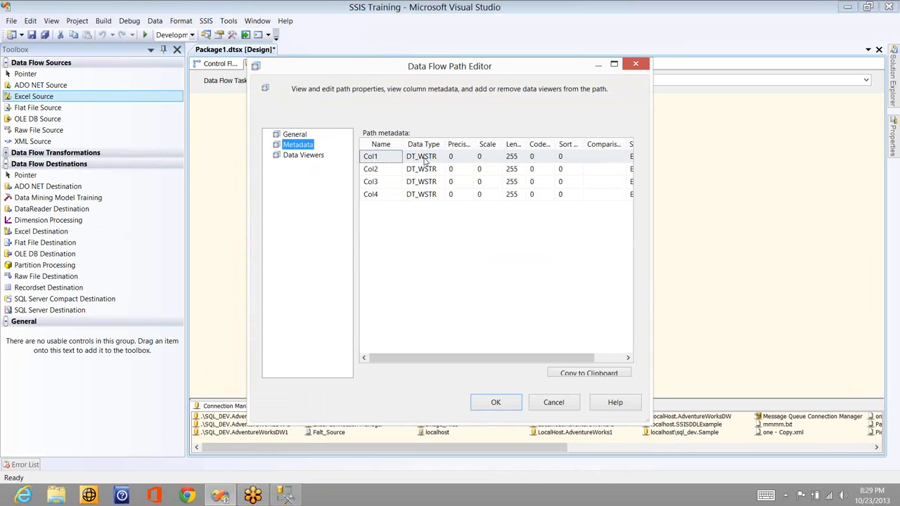
{"action": "left_click", "coordinate": [425, 161]}
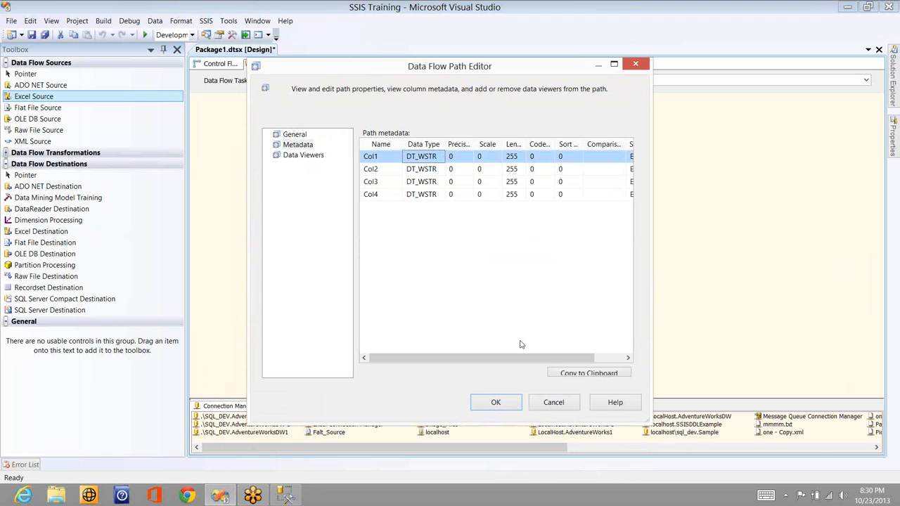
{"action": "left_click", "coordinate": [560, 402]}
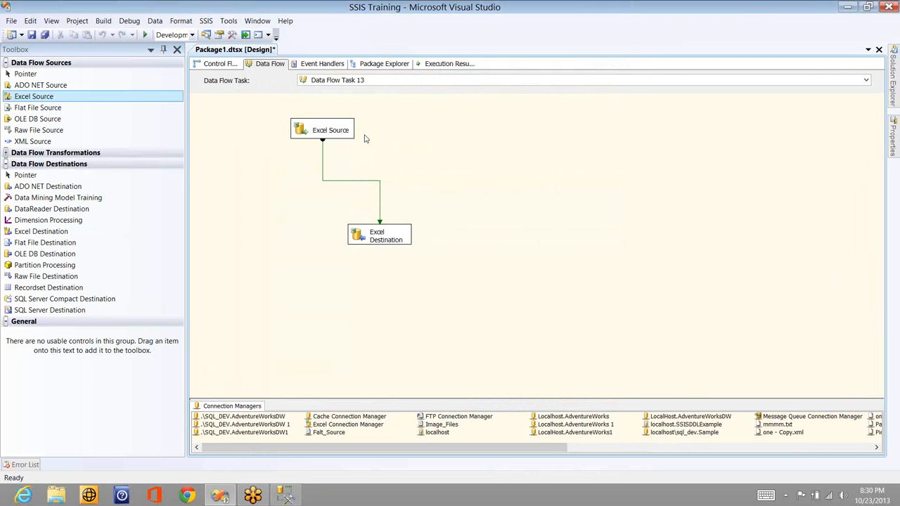
Open the Training workbook from the desktop in Excel, dismiss the activation wizard and go to Sheet2
{"action": "right_click", "coordinate": [346, 156]}
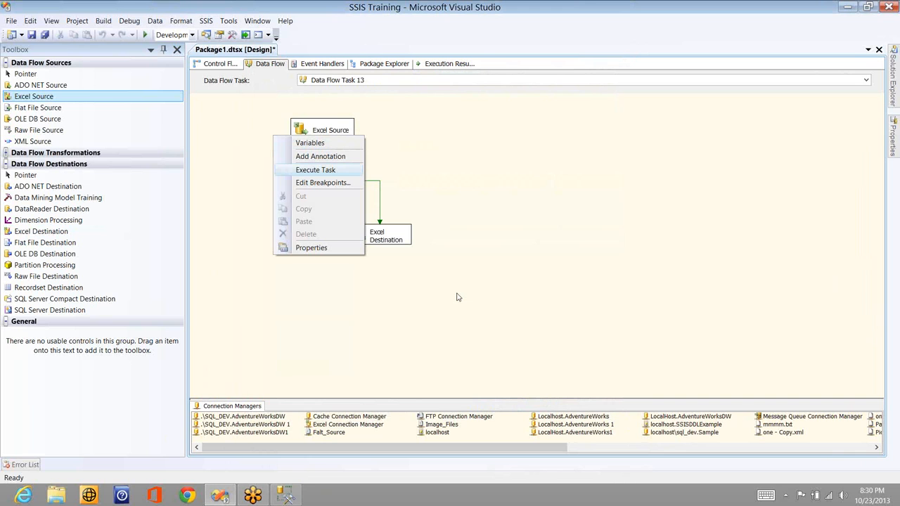
{"action": "key", "text": "super+d"}
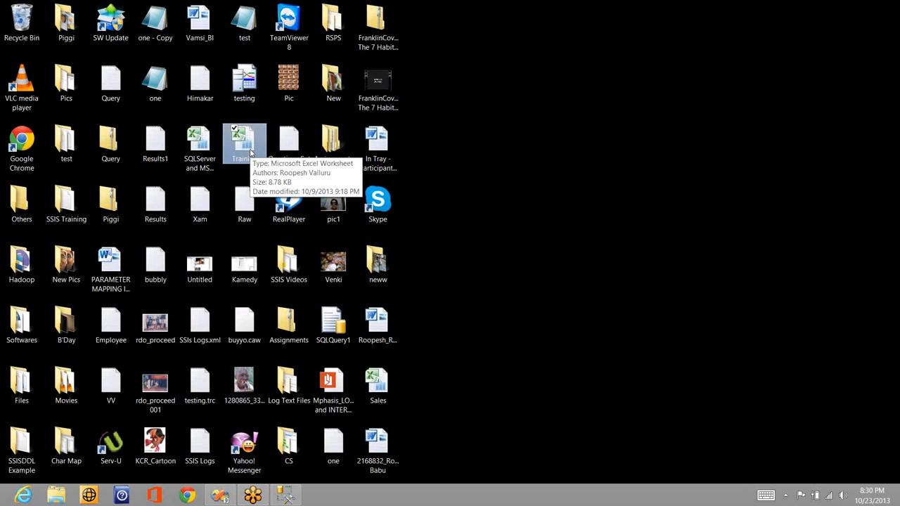
{"action": "double_click", "coordinate": [250, 149]}
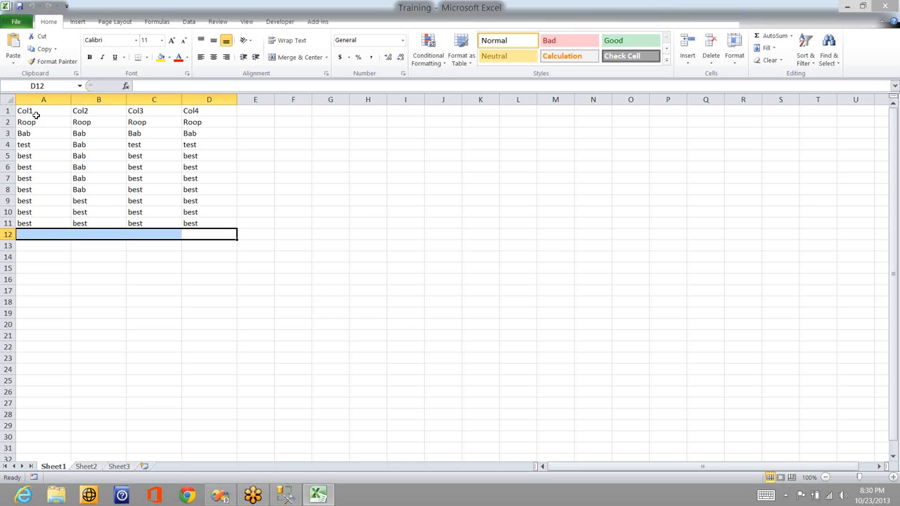
{"action": "left_click", "coordinate": [35, 115]}
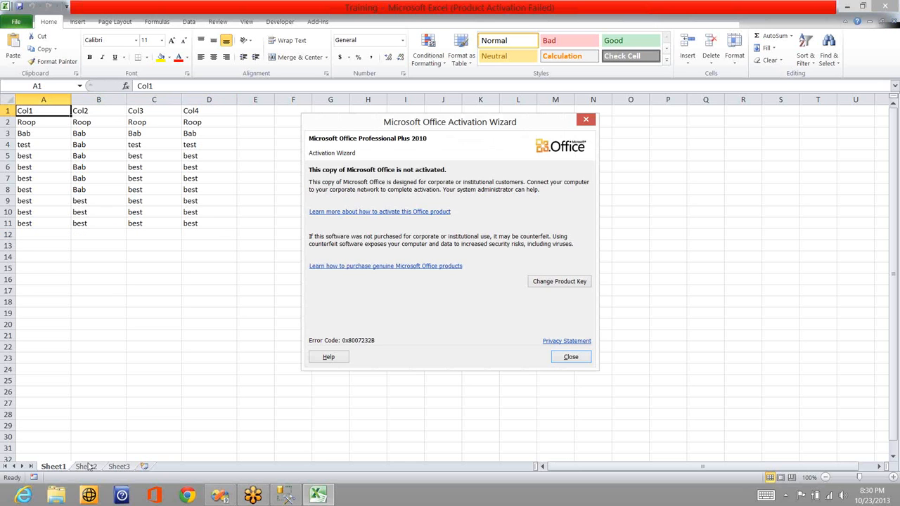
{"action": "left_click", "coordinate": [568, 358]}
{"action": "left_click", "coordinate": [85, 467]}
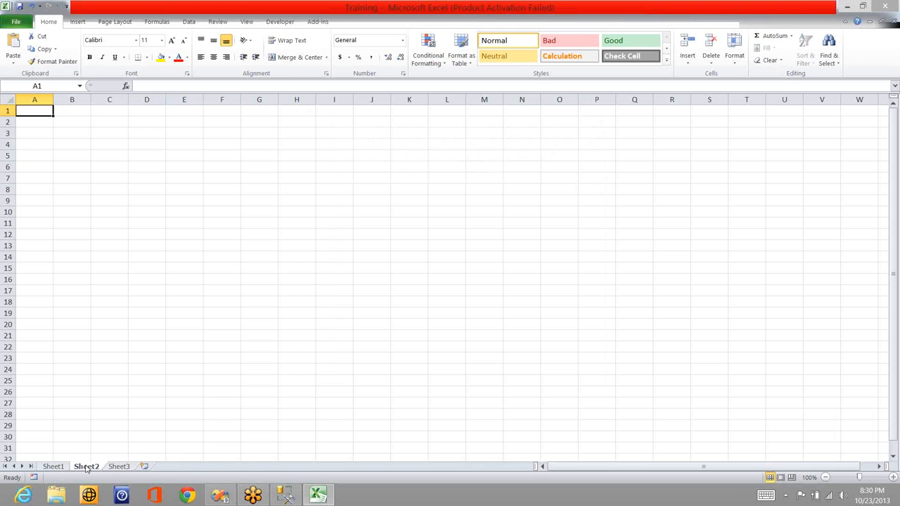
Enter the headers Col, Col2, Col3 and Col4 in cells A1 to D1 of Sheet2
{"action": "type", "text": "Col"}
{"action": "key", "text": "Tab"}
{"action": "type", "text": "Col2"}
{"action": "key", "text": "Tab"}
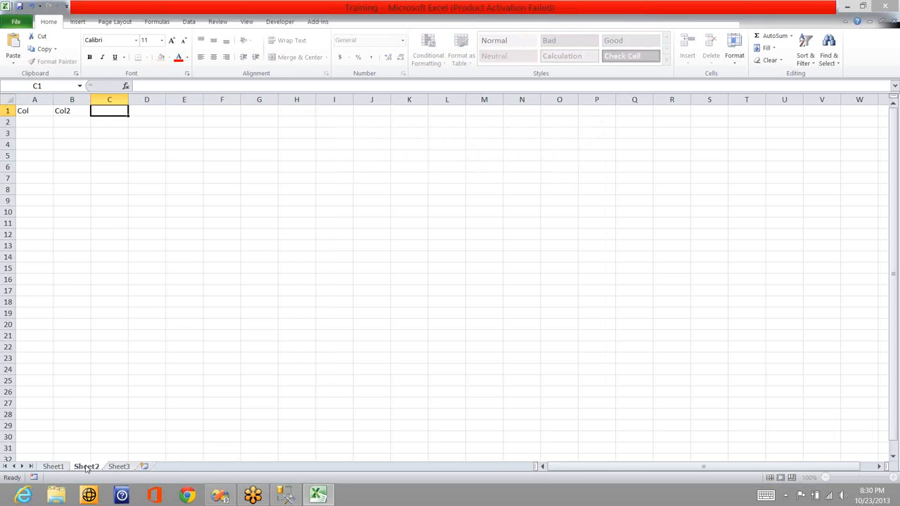
{"action": "type", "text": "Col3"}
{"action": "key", "text": "Tab"}
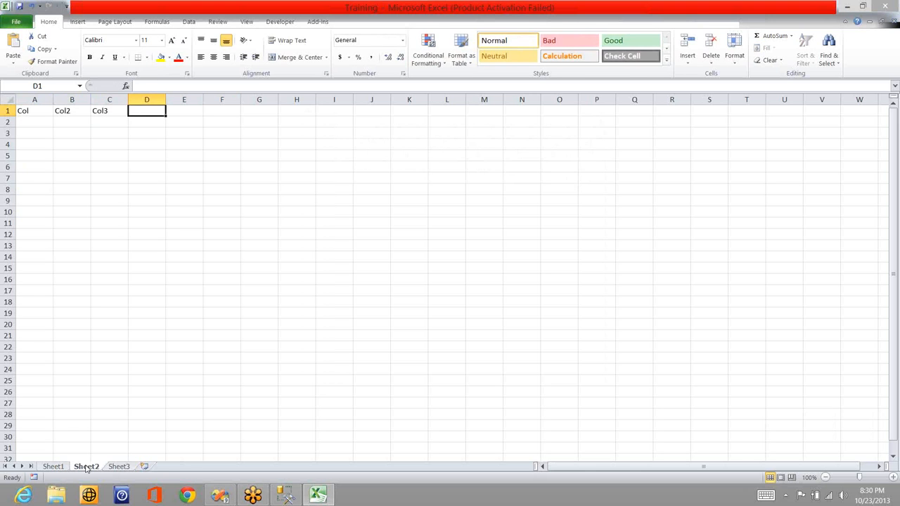
{"action": "type", "text": "Col34"}
{"action": "key", "text": "BackSpace"}
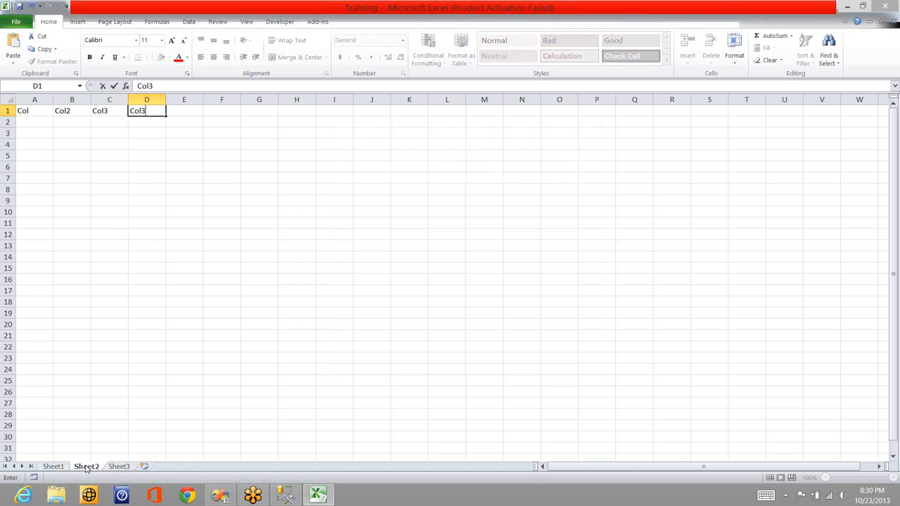
{"action": "type", "text": "4"}
{"action": "key", "text": "Return"}
Change the header in cell A1 of Sheet2 to Col1
{"action": "key", "text": "Up"}
{"action": "key", "text": "ctrl+Home"}
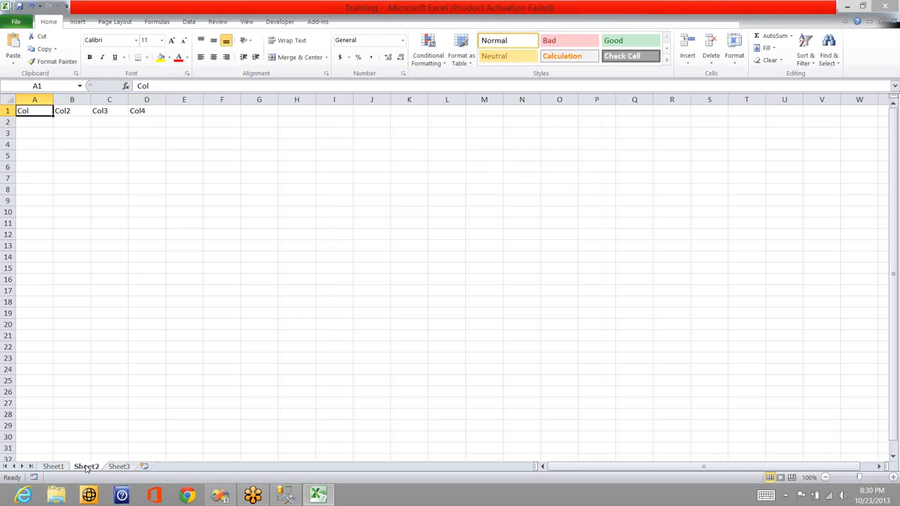
{"action": "type", "text": "Col2"}
{"action": "key", "text": "Return"}
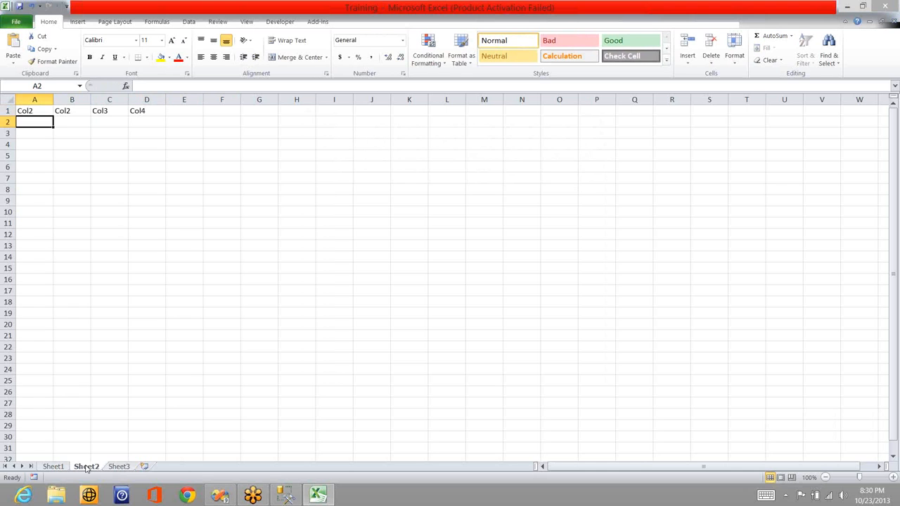
{"action": "key", "text": "Up"}
{"action": "type", "text": "Col1"}
{"action": "key", "text": "Return"}
Switch back to Visual Studio and reopen the Excel Destination, letting it fix its out-of-sync external columns automatically
{"action": "left_click", "coordinate": [220, 495]}
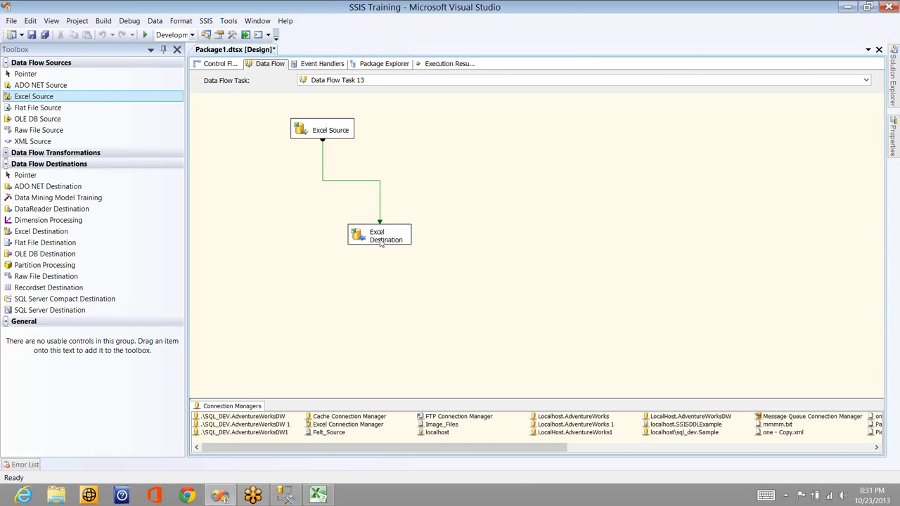
{"action": "left_click", "coordinate": [380, 234]}
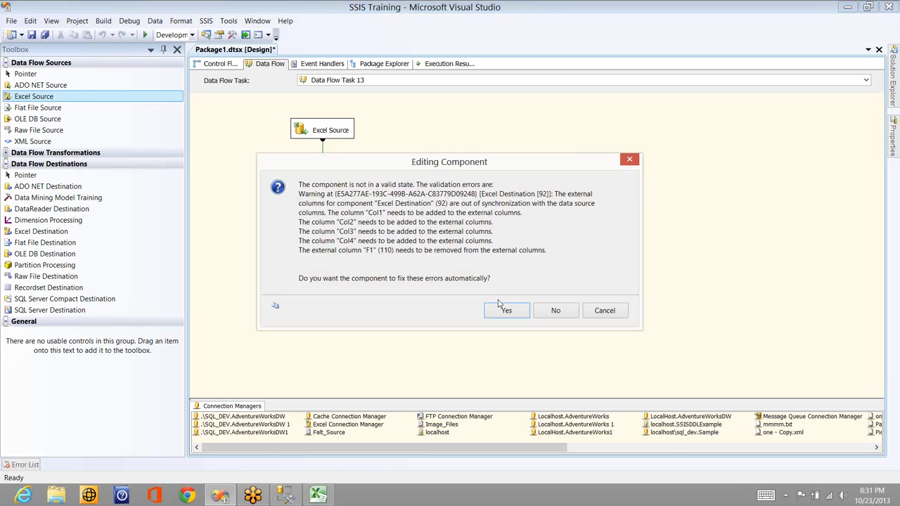
{"action": "left_click", "coordinate": [502, 310]}
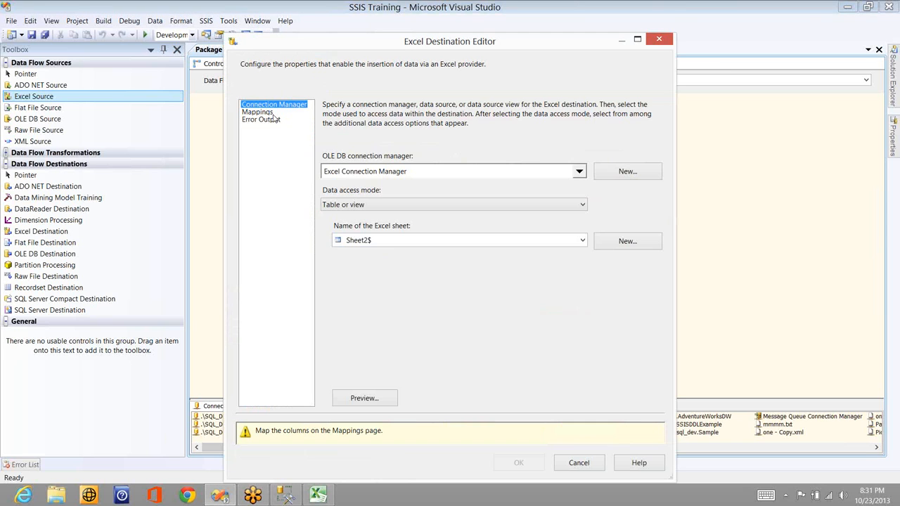
Map Col1 to Col4 to the matching Sheet2 columns in the Excel Destination, save it and execute the data flow task
{"action": "left_click", "coordinate": [262, 112]}
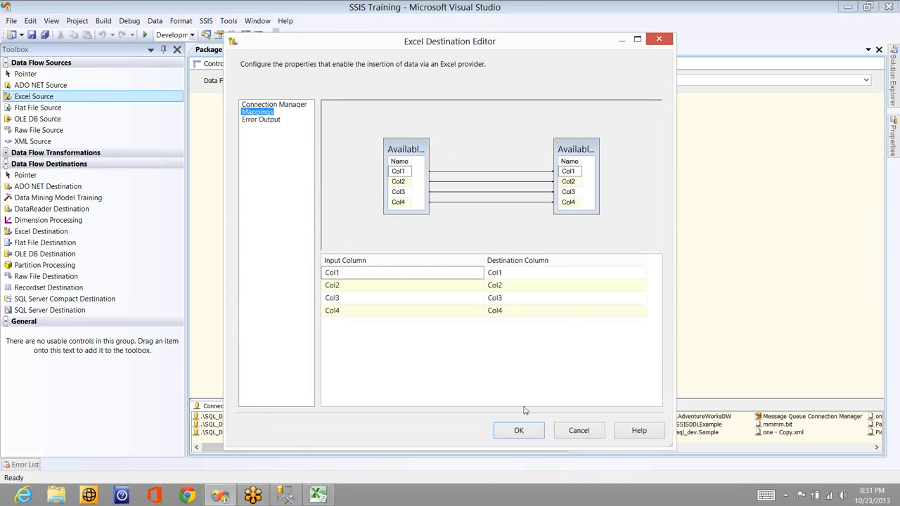
{"action": "left_click", "coordinate": [519, 430]}
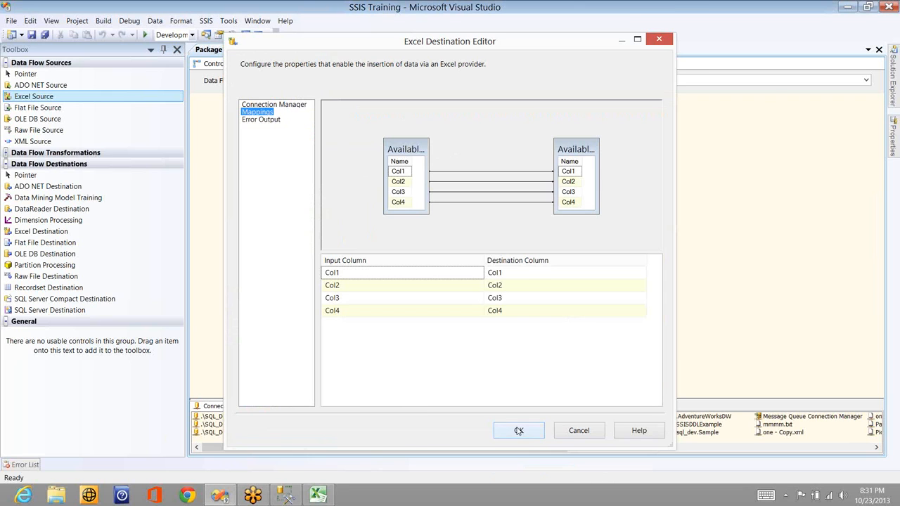
{"action": "left_click", "coordinate": [414, 157]}
{"action": "right_click", "coordinate": [348, 139]}
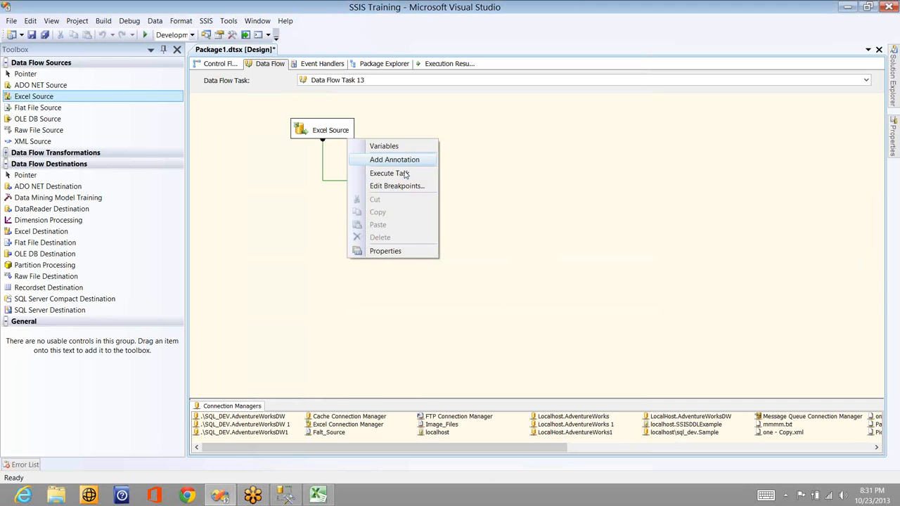
{"action": "left_click", "coordinate": [405, 174]}
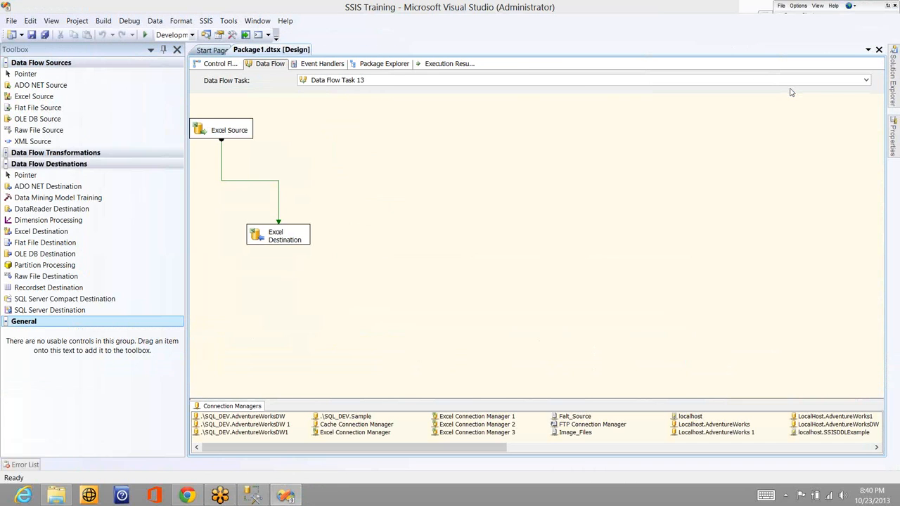
Switch to Chrome and look at the Microsoft Support article on bugs fixed in SQL Server 2008 R2 Service Pack 1
{"action": "key", "text": "alt+Tab"}
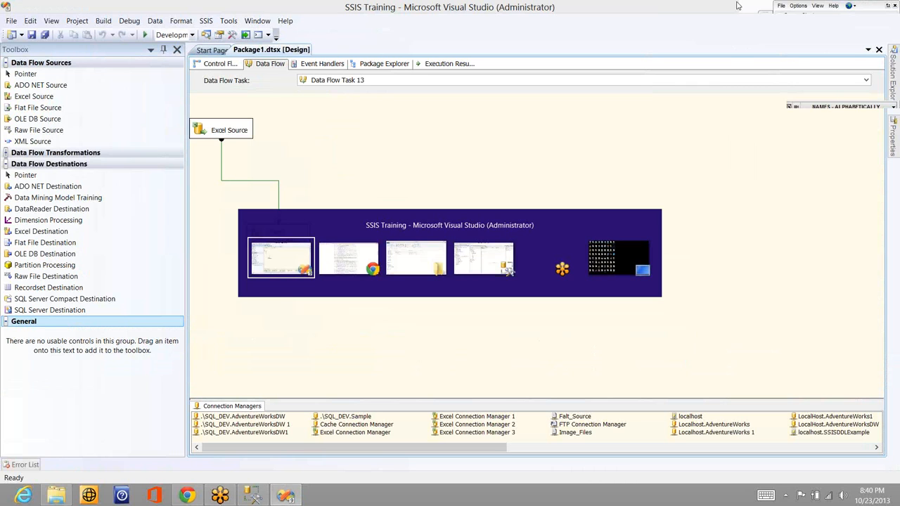
{"action": "key", "text": "alt+Tab"}
{"action": "key", "text": "ctrl+Tab"}
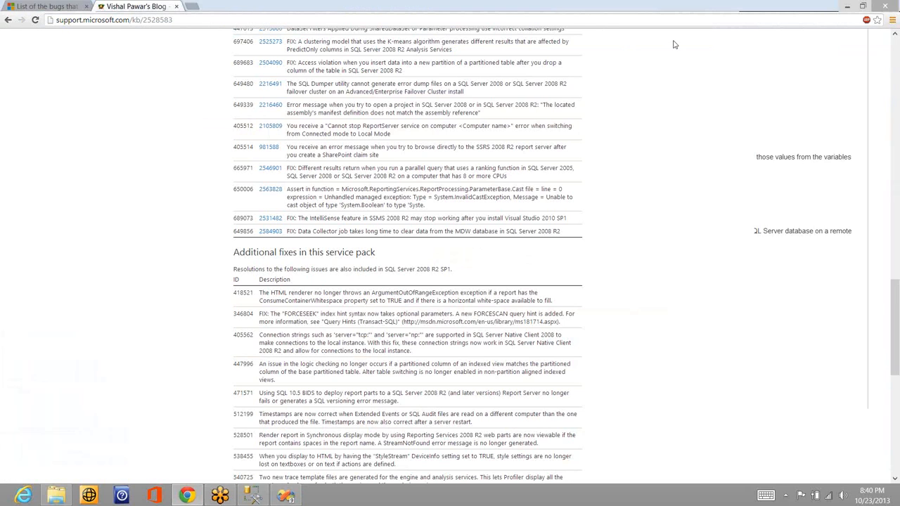
{"action": "key", "text": "ctrl+Tab"}
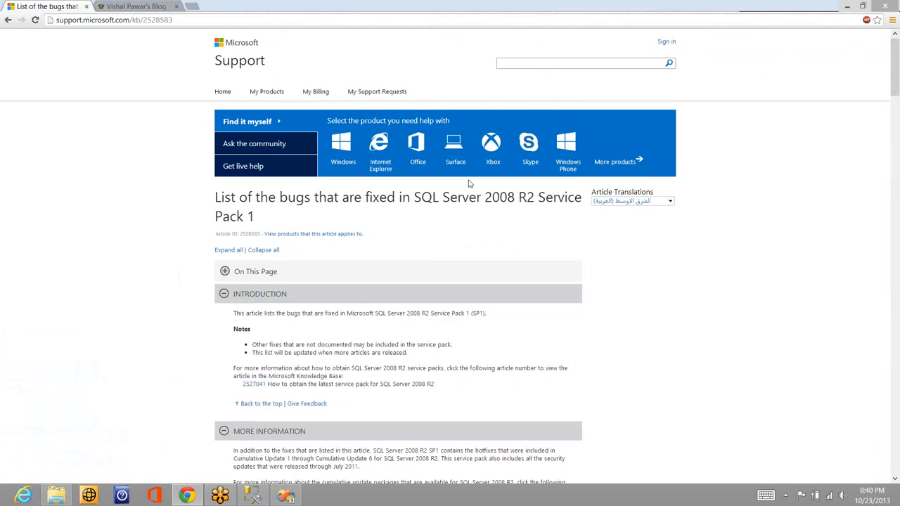
Switch back to Visual Studio and execute Data Flow Task 13 again
{"action": "key", "text": "alt+Tab"}
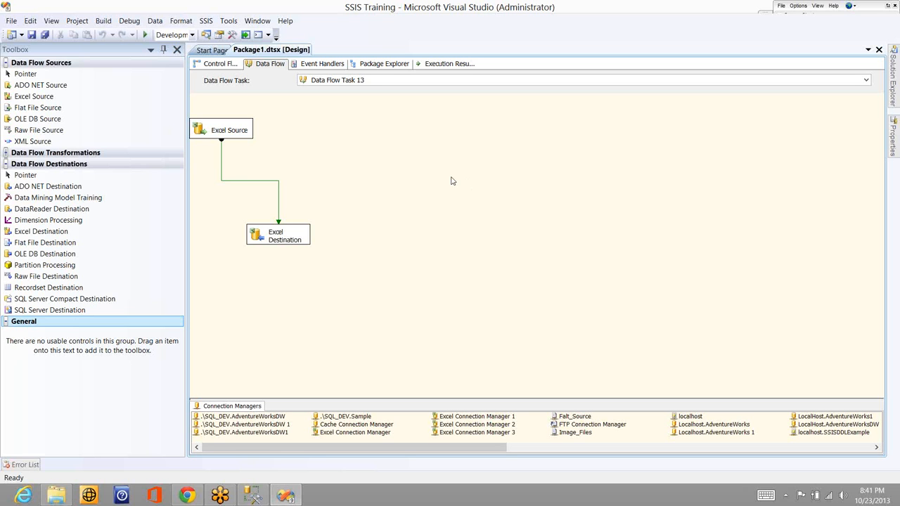
{"action": "right_click", "coordinate": [284, 162]}
{"action": "left_click", "coordinate": [351, 200]}
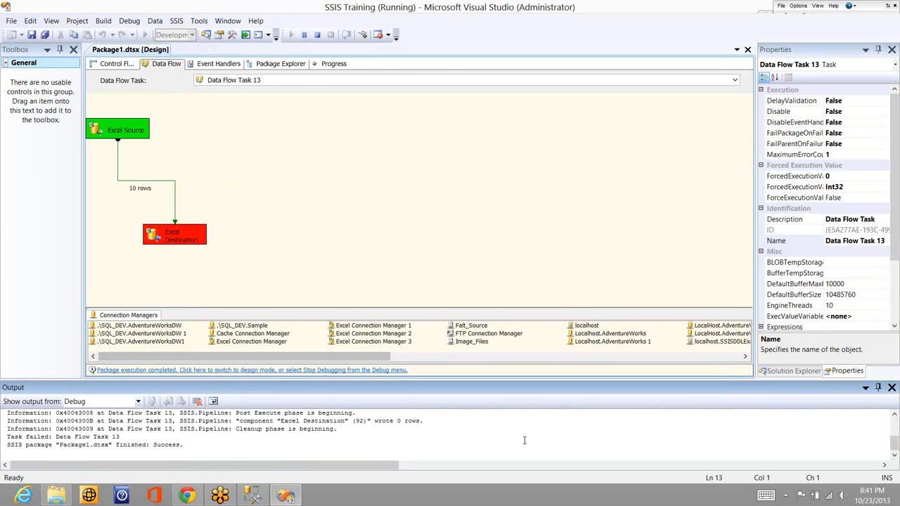
Read the Excel Destination error lines in the debug output, following the long ProcessInput message to its end
{"action": "left_click", "coordinate": [521, 436]}
{"action": "key", "text": "Up"}
{"action": "key", "text": "Up"}
{"action": "key", "text": "Up"}
{"action": "key", "text": "Up"}
{"action": "key", "text": "Up"}
{"action": "key", "text": "Up"}
{"action": "key", "text": "Up"}
{"action": "key", "text": "Up"}
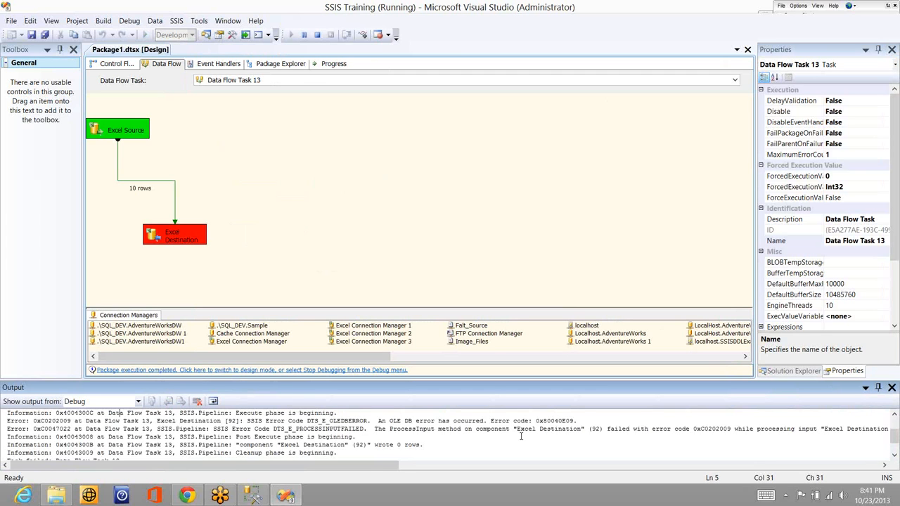
{"action": "left_click", "coordinate": [632, 445]}
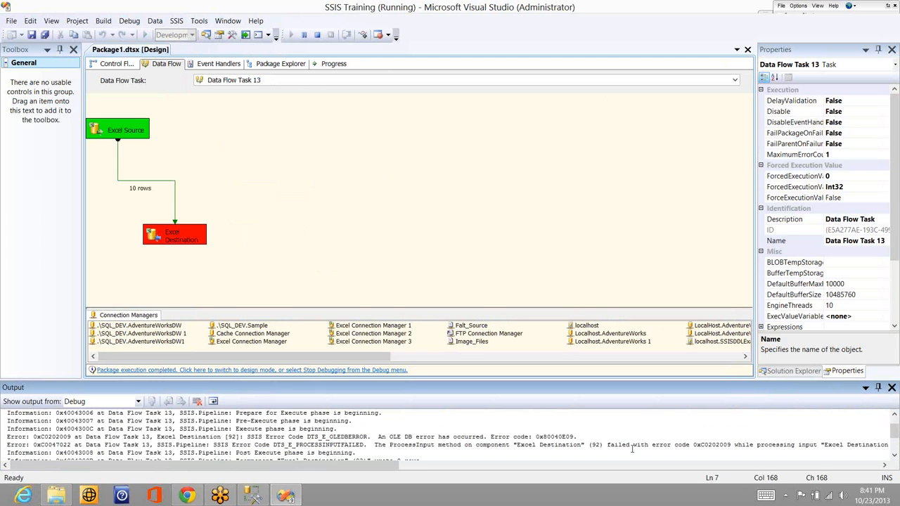
{"action": "left_click", "coordinate": [694, 445]}
{"action": "key", "text": "ctrl+Right"}
{"action": "key", "text": "ctrl+Right"}
{"action": "key", "text": "ctrl+Right"}
{"action": "key", "text": "ctrl+Right"}
{"action": "key", "text": "ctrl+Right"}
{"action": "key", "text": "ctrl+Right"}
{"action": "key", "text": "ctrl+Right"}
{"action": "key", "text": "ctrl+Right"}
{"action": "key", "text": "ctrl+Right"}
{"action": "key", "text": "ctrl+Right"}
{"action": "key", "text": "ctrl+Right"}
{"action": "key", "text": "ctrl+Right"}
{"action": "key", "text": "ctrl+Right"}
{"action": "key", "text": "ctrl+Right"}
{"action": "key", "text": "ctrl+Right"}
{"action": "key", "text": "ctrl+Right"}
{"action": "key", "text": "ctrl+Right"}
{"action": "key", "text": "ctrl+Right"}
{"action": "key", "text": "ctrl+Right"}
{"action": "key", "text": "ctrl+Right"}
{"action": "key", "text": "ctrl+Right"}
{"action": "key", "text": "ctrl+Right"}
{"action": "key", "text": "ctrl+Right"}
{"action": "key", "text": "ctrl+Right"}
{"action": "key", "text": "ctrl+Right"}
{"action": "key", "text": "ctrl+Right"}
{"action": "key", "text": "ctrl+Right"}
{"action": "key", "text": "ctrl+Right"}
{"action": "key", "text": "ctrl+Right"}
{"action": "key", "text": "ctrl+Right"}
{"action": "key", "text": "ctrl+Right"}
{"action": "key", "text": "ctrl+Right"}
{"action": "key", "text": "ctrl+Right"}
{"action": "key", "text": "ctrl+Right"}
{"action": "key", "text": "ctrl+Right"}
{"action": "key", "text": "ctrl+Right"}
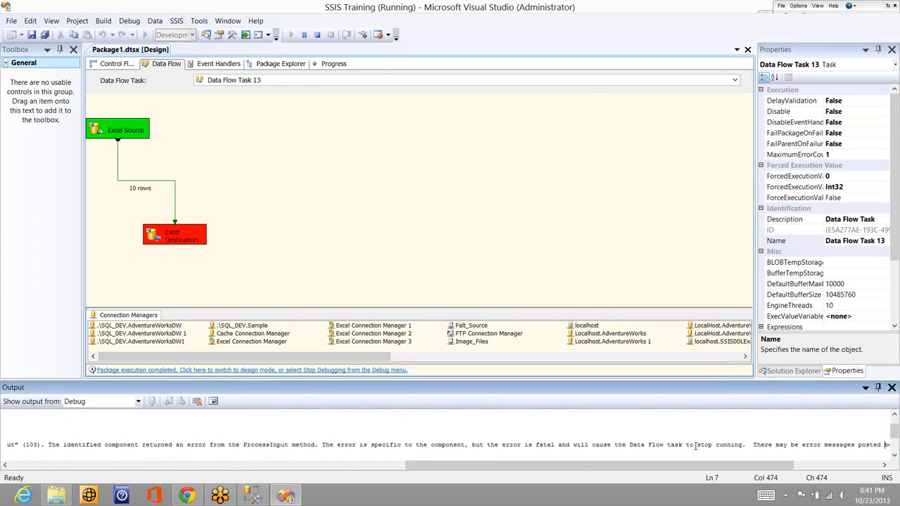
{"action": "key", "text": "ctrl+Right"}
{"action": "key", "text": "ctrl+Right"}
{"action": "key", "text": "ctrl+Right"}
{"action": "key", "text": "ctrl+Right"}
{"action": "key", "text": "ctrl+Right"}
{"action": "key", "text": "ctrl+Right"}
{"action": "key", "text": "ctrl+Right"}
{"action": "key", "text": "ctrl+Right"}
{"action": "key", "text": "ctrl+Right"}
{"action": "key", "text": "ctrl+Right"}
{"action": "key", "text": "ctrl+Right"}
{"action": "key", "text": "ctrl+Right"}
{"action": "key", "text": "ctrl+Right"}
{"action": "key", "text": "ctrl+Right"}
{"action": "key", "text": "ctrl+Right"}
{"action": "key", "text": "ctrl+Right"}
{"action": "key", "text": "ctrl+Right"}
{"action": "key", "text": "ctrl+Right"}
{"action": "key", "text": "ctrl+Right"}
{"action": "key", "text": "ctrl+Right"}
{"action": "key", "text": "ctrl+Right"}
{"action": "key", "text": "ctrl+Right"}
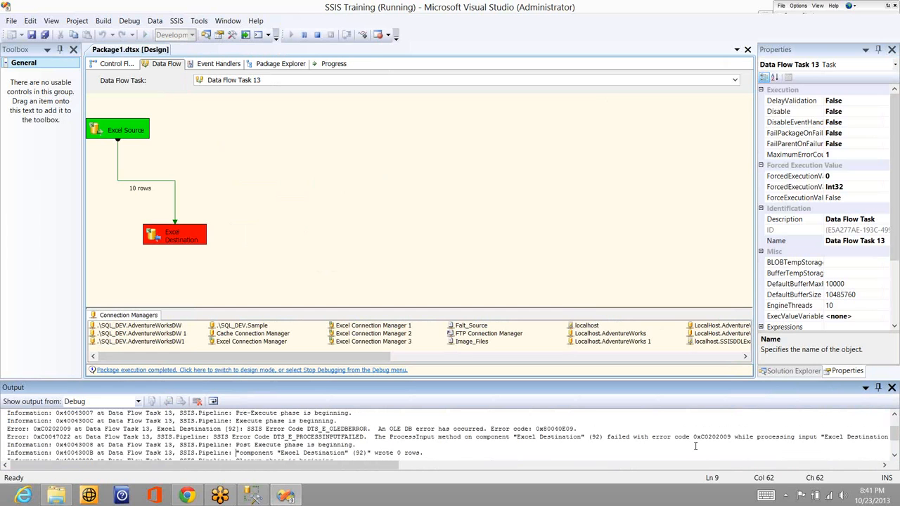
Highlight the ProcessInput failure text for the Excel Destination in the debug output, up to "while processing input"
{"action": "key", "text": "Up"}
{"action": "key", "text": "Up"}
{"action": "key", "text": "Up"}
{"action": "key", "text": "Up"}
{"action": "key", "text": "Down"}
{"action": "key", "text": "Down"}
{"action": "key", "text": "Down"}
{"action": "key", "text": "Down"}
{"action": "key", "text": "Down"}
{"action": "key", "text": "Down"}
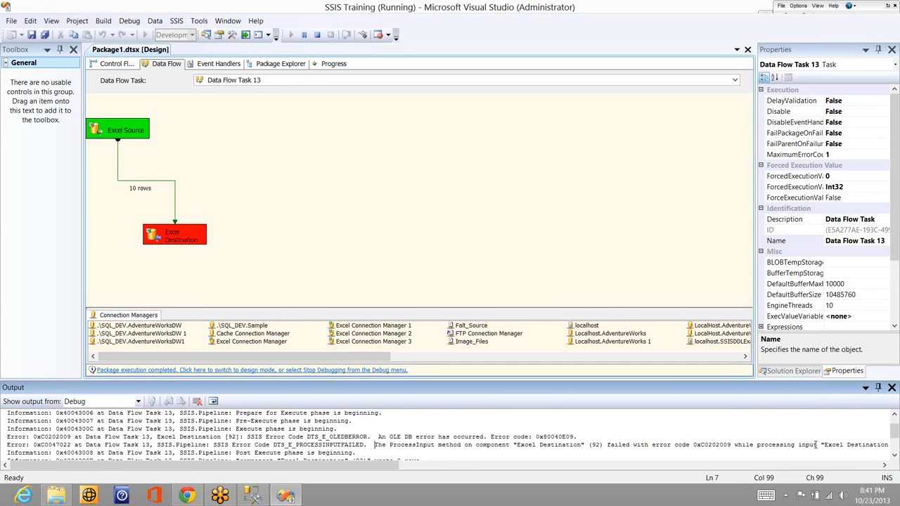
{"action": "left_click", "coordinate": [816, 444], "text": "shift"}
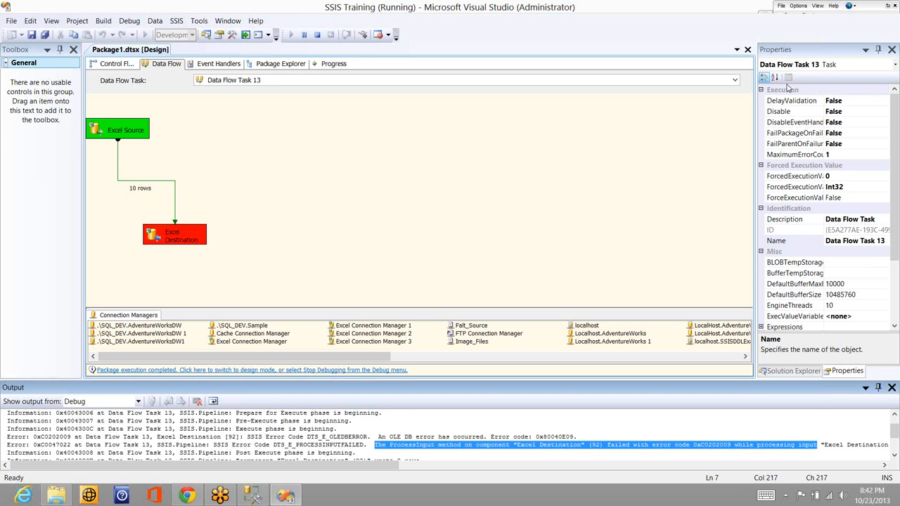
Stop debugging and delete the Excel Destination from the data flow
{"action": "left_click", "coordinate": [316, 38]}
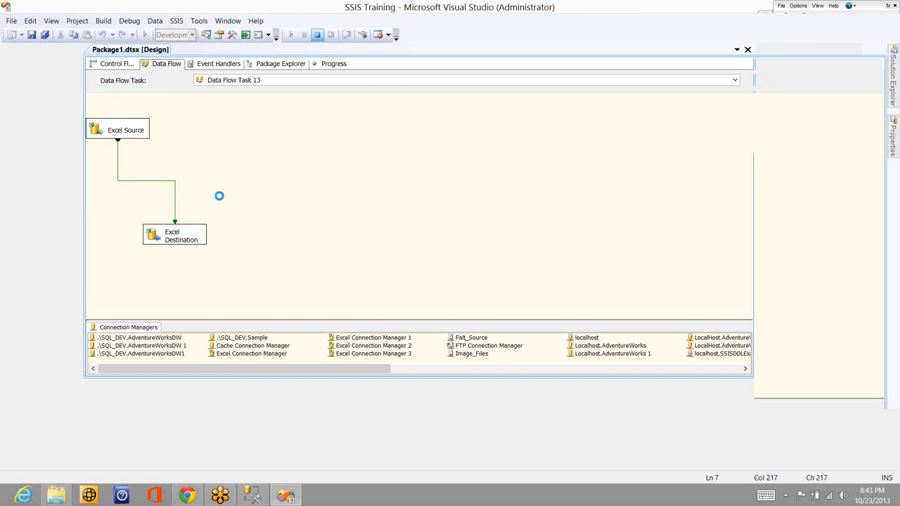
{"action": "left_click", "coordinate": [280, 238]}
{"action": "key", "text": "Delete"}
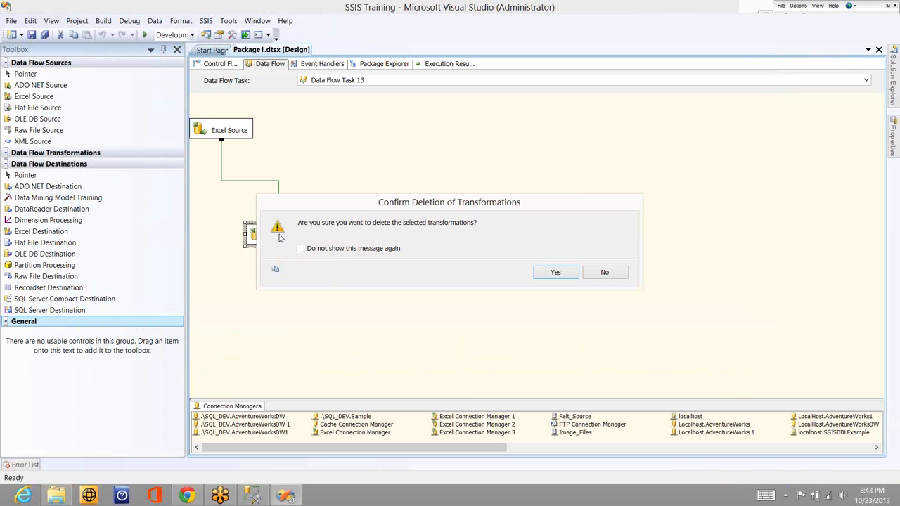
{"action": "key", "text": "Return"}
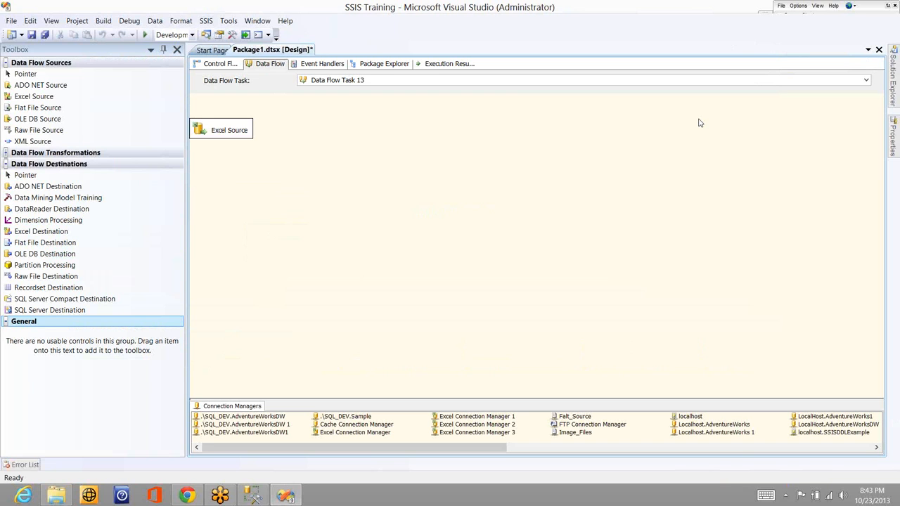
With the screen annotation pen, sketch a box beside the Excel Source, label it SBCS and write DBCS next to it
{"action": "right_click", "coordinate": [770, 144]}
{"action": "left_click", "coordinate": [774, 139]}
{"action": "mouse_move", "coordinate": [409, 161]}
{"action": "left_mouse_down"}
{"action": "mouse_move", "coordinate": [363, 108]}
{"action": "mouse_move", "coordinate": [454, 152]}
{"action": "left_mouse_up"}
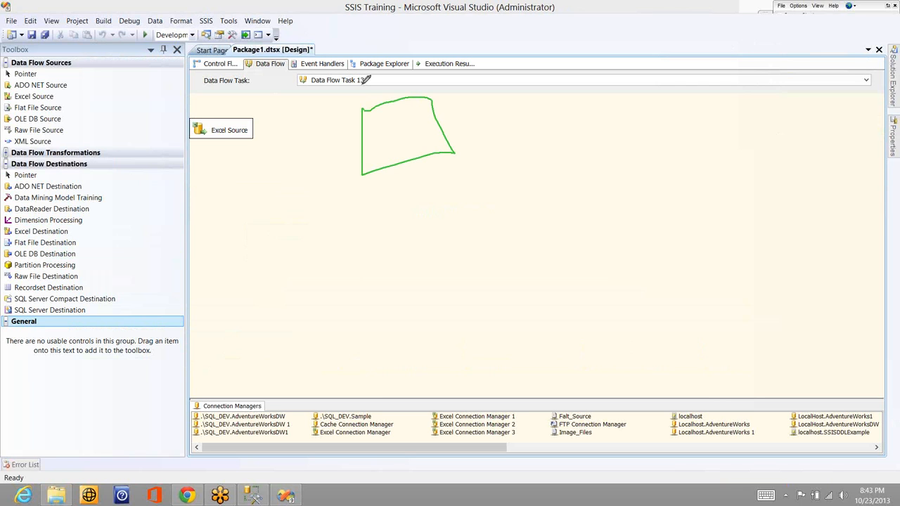
{"action": "mouse_move", "coordinate": [363, 83]}
{"action": "left_mouse_down"}
{"action": "mouse_move", "coordinate": [368, 96]}
{"action": "mouse_move", "coordinate": [398, 80]}
{"action": "left_mouse_up"}
{"action": "left_click_drag", "start_coordinate": [513, 60], "coordinate": [512, 79]}
{"action": "mouse_move", "coordinate": [512, 62]}
{"action": "left_mouse_down"}
{"action": "mouse_move", "coordinate": [516, 71]}
{"action": "mouse_move", "coordinate": [543, 65]}
{"action": "left_mouse_up"}
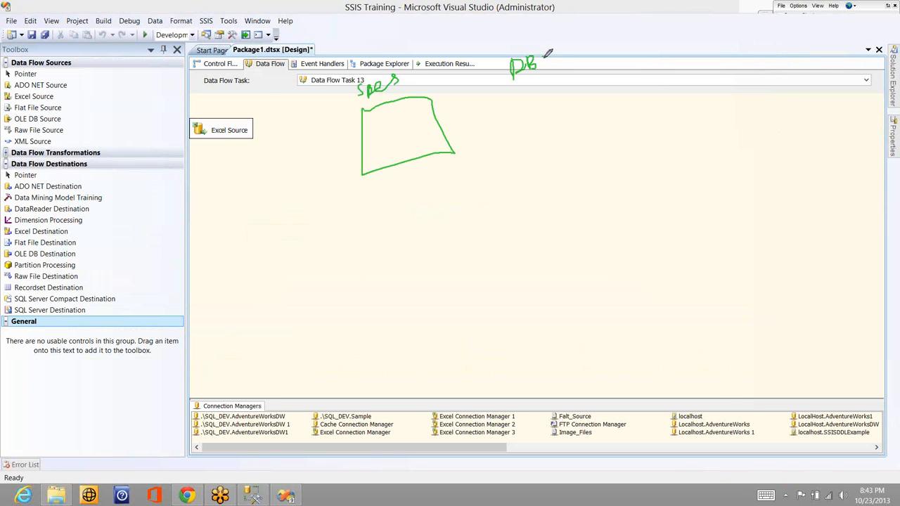
{"action": "mouse_move", "coordinate": [550, 59]}
{"action": "left_mouse_down"}
{"action": "mouse_move", "coordinate": [549, 67]}
{"action": "mouse_move", "coordinate": [561, 60]}
{"action": "left_mouse_up"}
Sketch a box under the DBCS label, draw arrows from the two boxes to 1b and 2, and point arrows at both labels
{"action": "left_click_drag", "start_coordinate": [406, 129], "coordinate": [392, 232]}
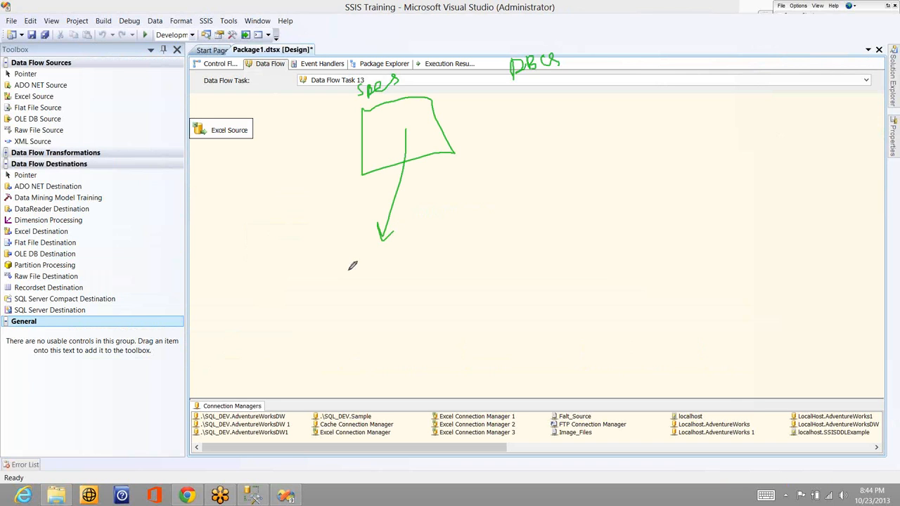
{"action": "mouse_move", "coordinate": [347, 270]}
{"action": "left_mouse_down"}
{"action": "mouse_move", "coordinate": [345, 284]}
{"action": "mouse_move", "coordinate": [365, 289]}
{"action": "left_mouse_up"}
{"action": "left_click_drag", "start_coordinate": [503, 84], "coordinate": [499, 90]}
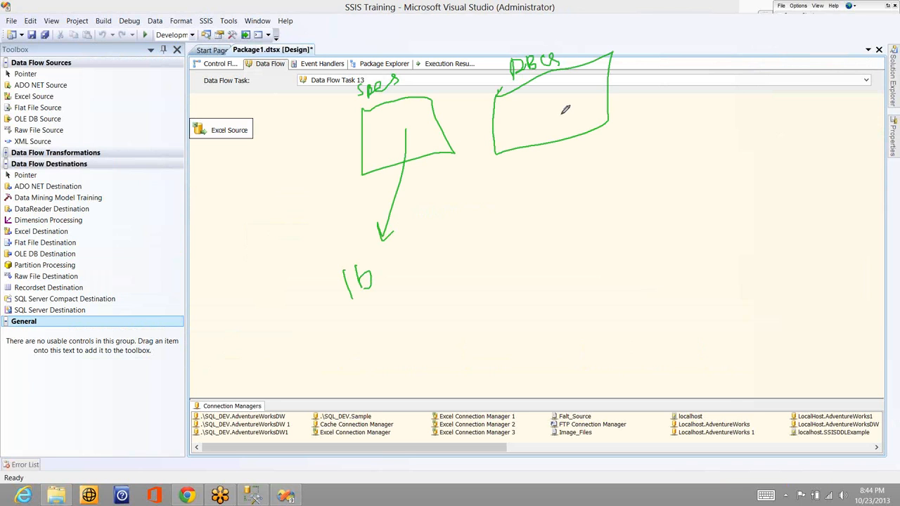
{"action": "left_click_drag", "start_coordinate": [559, 114], "coordinate": [568, 181]}
{"action": "left_click_drag", "start_coordinate": [557, 178], "coordinate": [574, 176]}
{"action": "left_click", "coordinate": [564, 195]}
{"action": "left_click", "coordinate": [564, 198]}
{"action": "left_click_drag", "start_coordinate": [565, 196], "coordinate": [590, 209]}
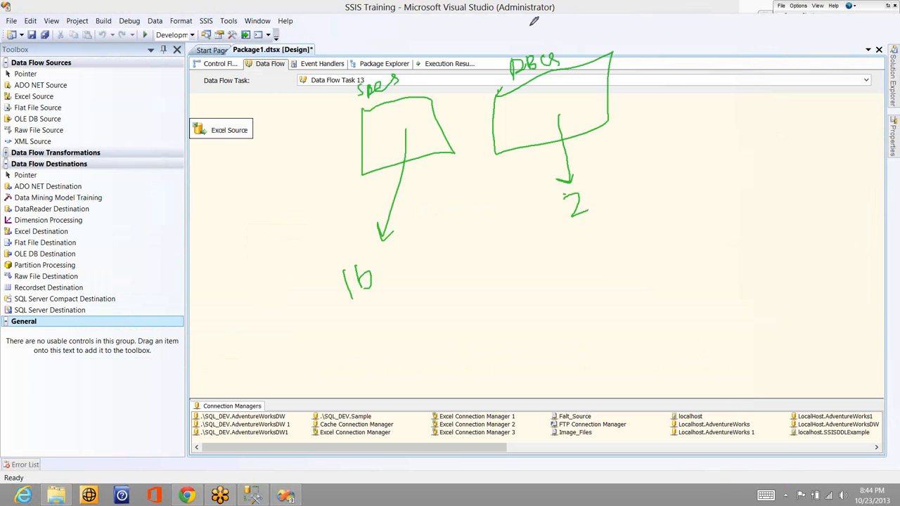
{"action": "left_click_drag", "start_coordinate": [530, 27], "coordinate": [530, 50]}
{"action": "left_click_drag", "start_coordinate": [357, 48], "coordinate": [371, 63]}
Handwrite a column of notes starting with V and C below the Excel Source, outline it, and sketch an empty box below the 2
{"action": "left_click", "coordinate": [237, 185]}
{"action": "left_click_drag", "start_coordinate": [237, 185], "coordinate": [261, 178]}
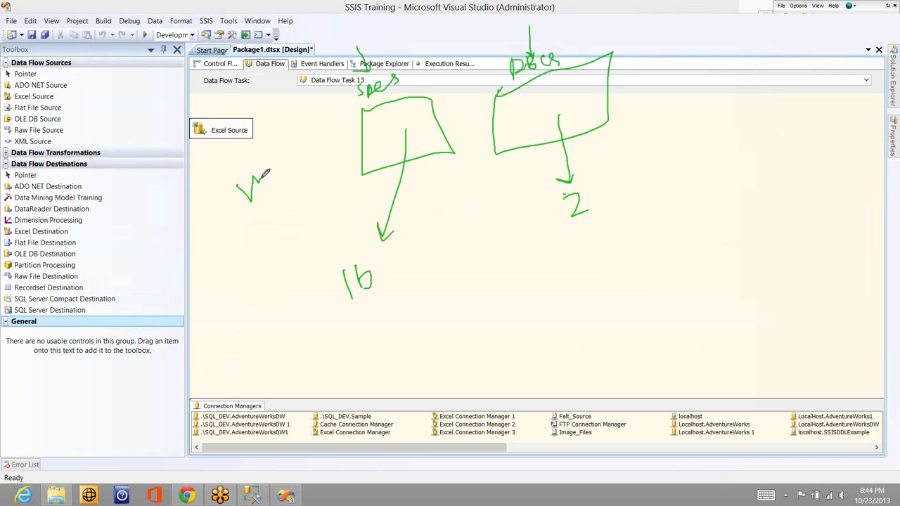
{"action": "mouse_move", "coordinate": [260, 232]}
{"action": "left_mouse_down"}
{"action": "mouse_move", "coordinate": [259, 251]}
{"action": "mouse_move", "coordinate": [307, 285]}
{"action": "left_mouse_up"}
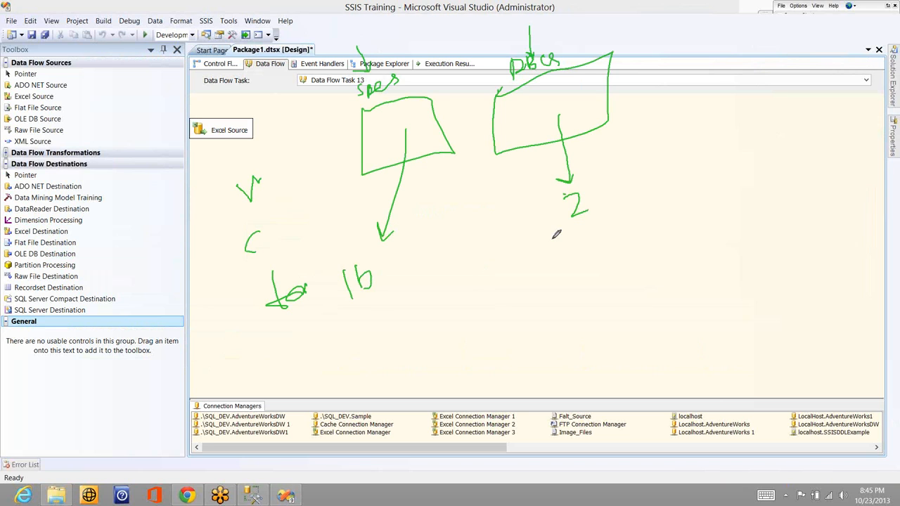
{"action": "mouse_move", "coordinate": [538, 240]}
{"action": "left_mouse_down"}
{"action": "mouse_move", "coordinate": [485, 271]}
{"action": "mouse_move", "coordinate": [537, 241]}
{"action": "left_mouse_up"}
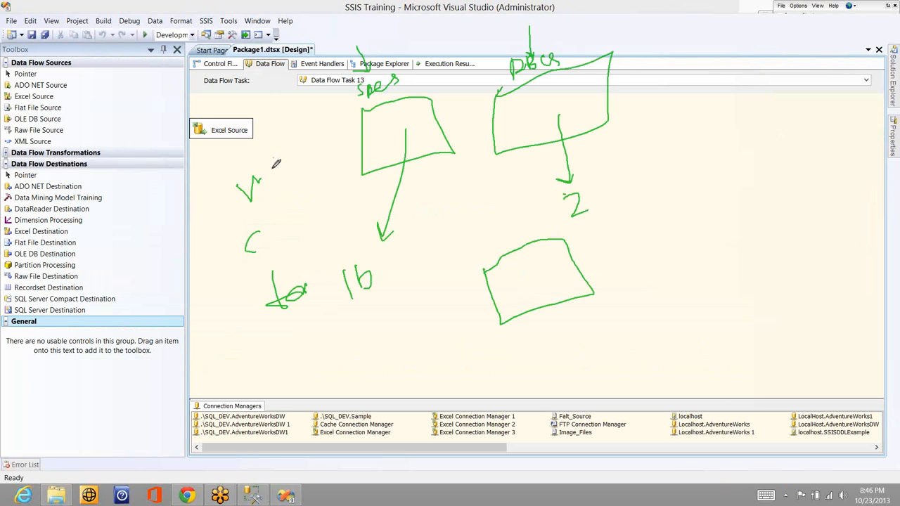
{"action": "left_click_drag", "start_coordinate": [275, 163], "coordinate": [277, 164]}
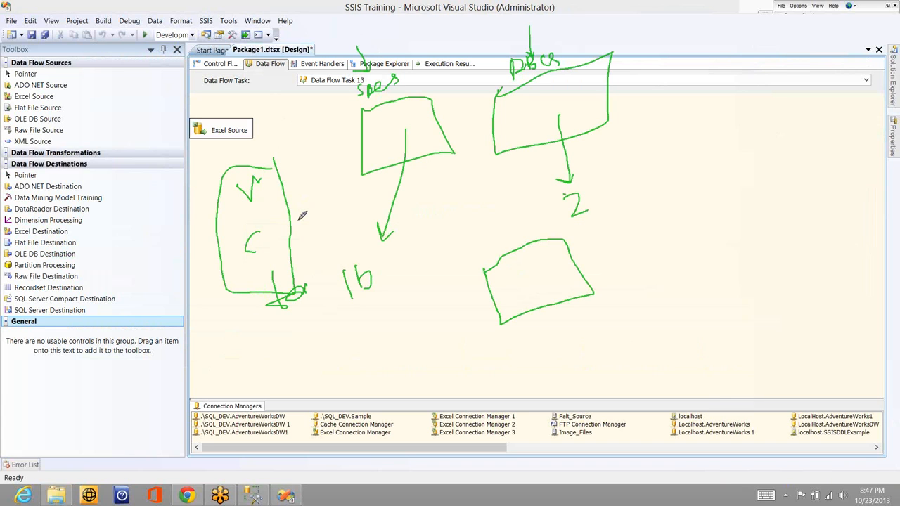
Clear the pen annotations from the screen and open the Training workbook from the desktop
{"action": "left_click_drag", "start_coordinate": [265, 175], "coordinate": [286, 154]}
{"action": "left_click", "coordinate": [800, 90]}
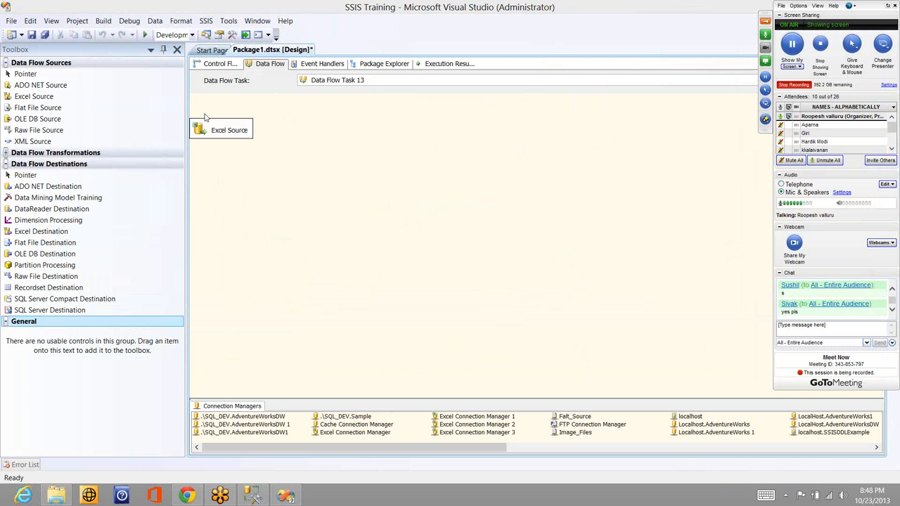
{"action": "key", "text": "super+d"}
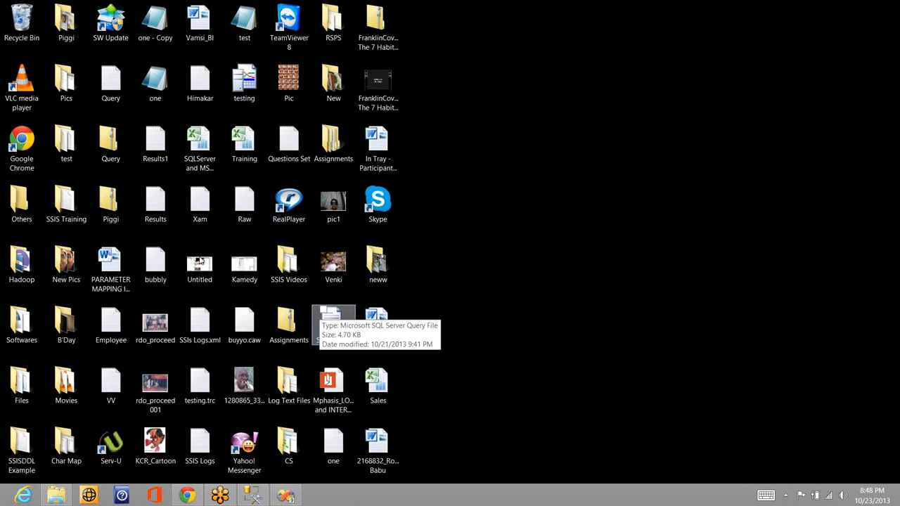
{"action": "double_click", "coordinate": [245, 141]}
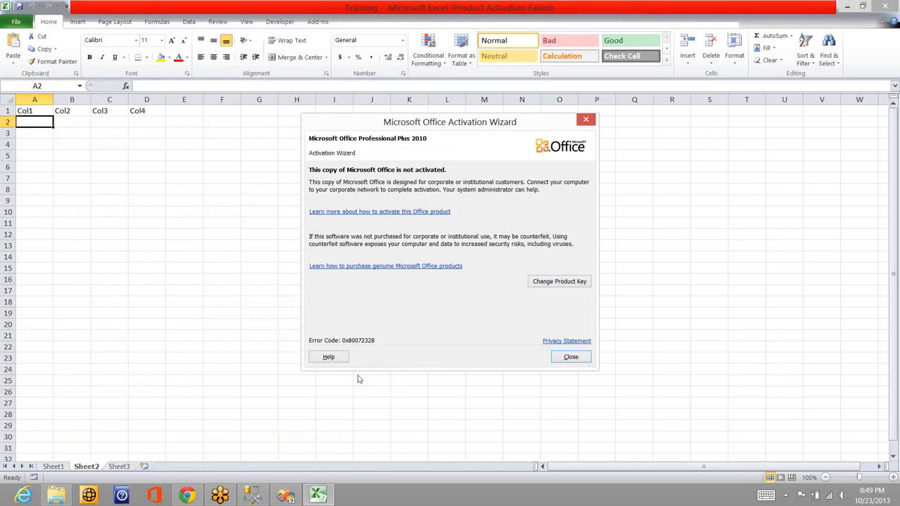
{"action": "key", "text": "Escape"}
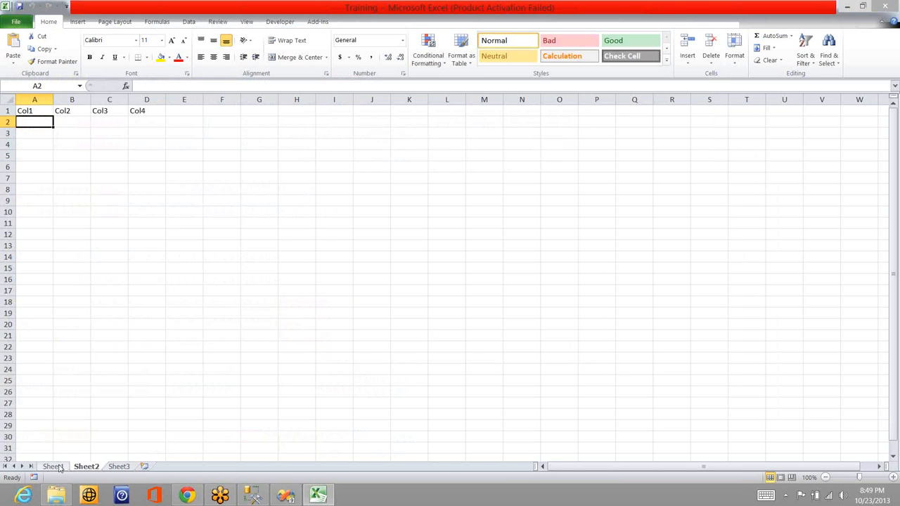
On Sheet1, mark the data range A2:D11 for review and move to the empty cell A12 below it
{"action": "left_click", "coordinate": [53, 466]}
{"action": "key", "text": "Down"}
{"action": "key", "text": "Down"}
{"action": "key", "text": "Up"}
{"action": "key", "text": "shift+Right"}
{"action": "key", "text": "shift+Right"}
{"action": "key", "text": "shift+Right"}
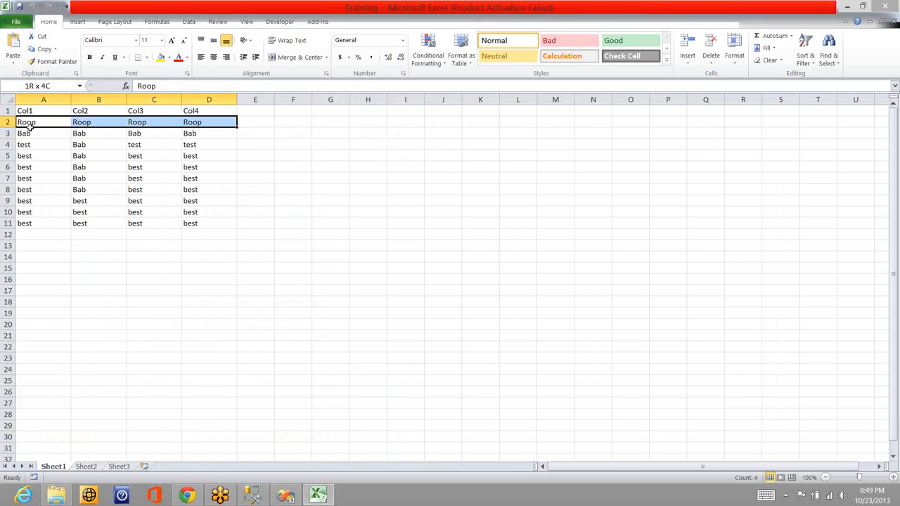
{"action": "key", "text": "shift+Down"}
{"action": "key", "text": "shift+Down"}
{"action": "key", "text": "shift+Down"}
{"action": "key", "text": "shift+Down"}
{"action": "key", "text": "shift+Down"}
{"action": "key", "text": "shift+Down"}
{"action": "key", "text": "shift+Down"}
{"action": "key", "text": "shift+Down"}
{"action": "key", "text": "shift+Down"}
{"action": "key", "text": "shift+Down"}
{"action": "key", "text": "shift+Up"}
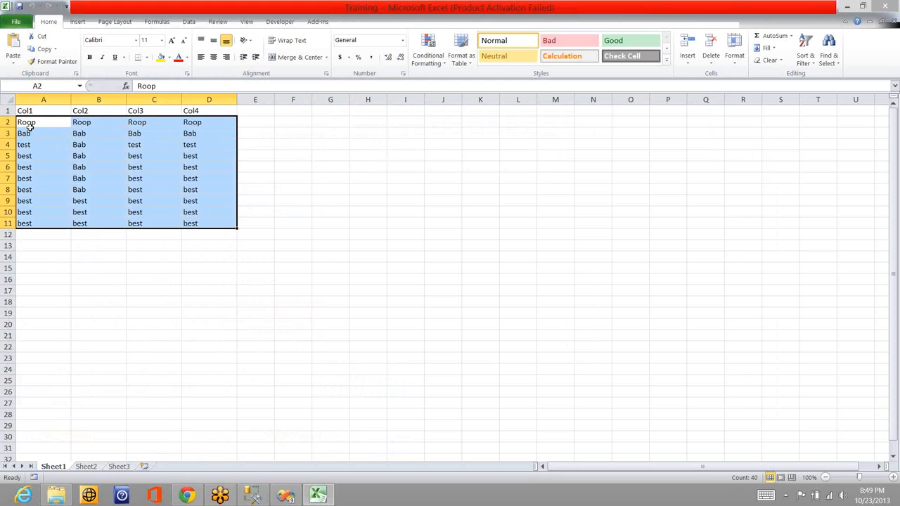
{"action": "key", "text": "Delete"}
{"action": "key", "text": "Down"}
{"action": "key", "text": "Down"}
{"action": "key", "text": "Down"}
{"action": "key", "text": "Down"}
{"action": "key", "text": "Down"}
{"action": "key", "text": "Down"}
{"action": "key", "text": "Down"}
{"action": "key", "text": "Down"}
{"action": "key", "text": "Down"}
{"action": "key", "text": "Down"}
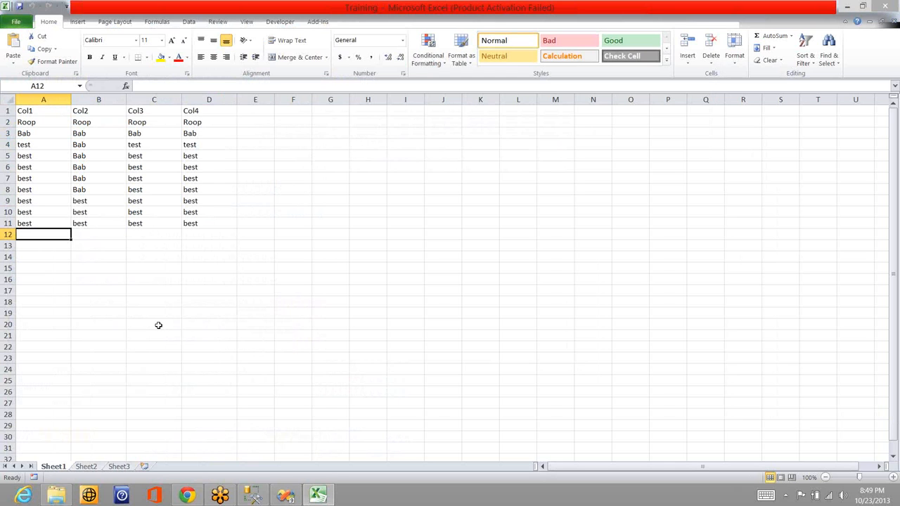
Switch to Chrome and open translate.google.com in a new tab
{"action": "left_click", "coordinate": [186, 495]}
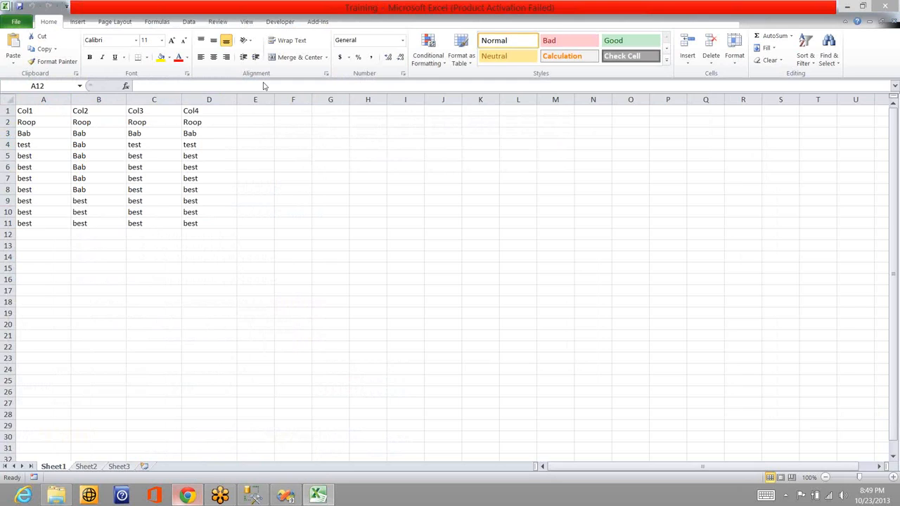
{"action": "left_click", "coordinate": [284, 8]}
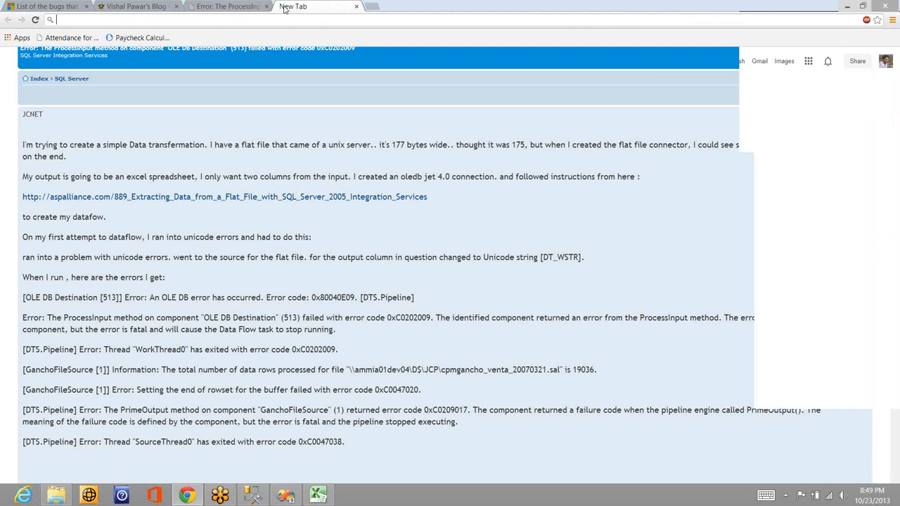
{"action": "type", "text": "translate.google.com"}
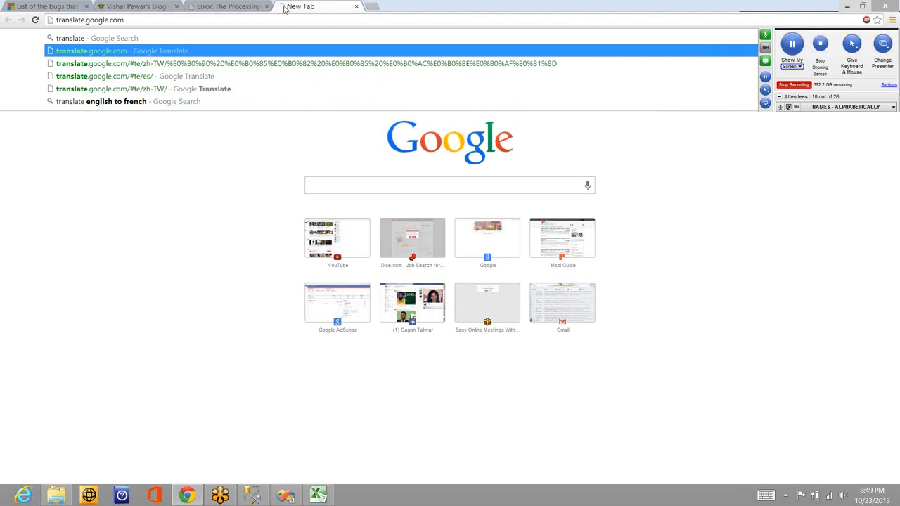
{"action": "key", "text": "Return"}
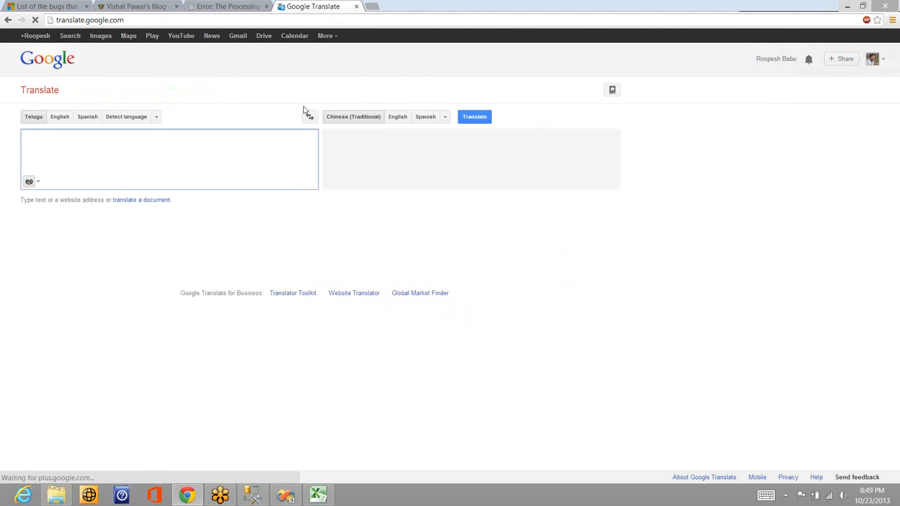
Translate "Bad Boy" from Telugu to Chinese (Traditional) and copy the translated text
{"action": "type", "text": "Ba"}
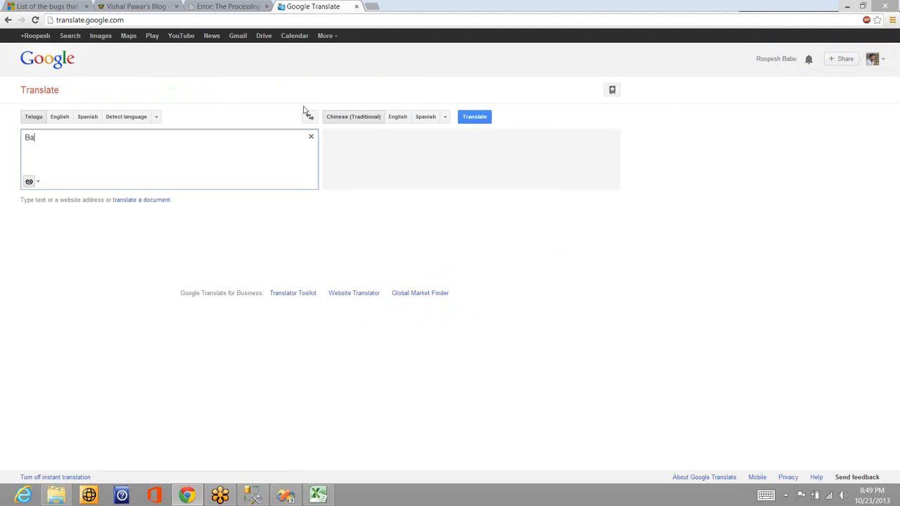
{"action": "type", "text": "d Bo"}
{"action": "type", "text": "y"}
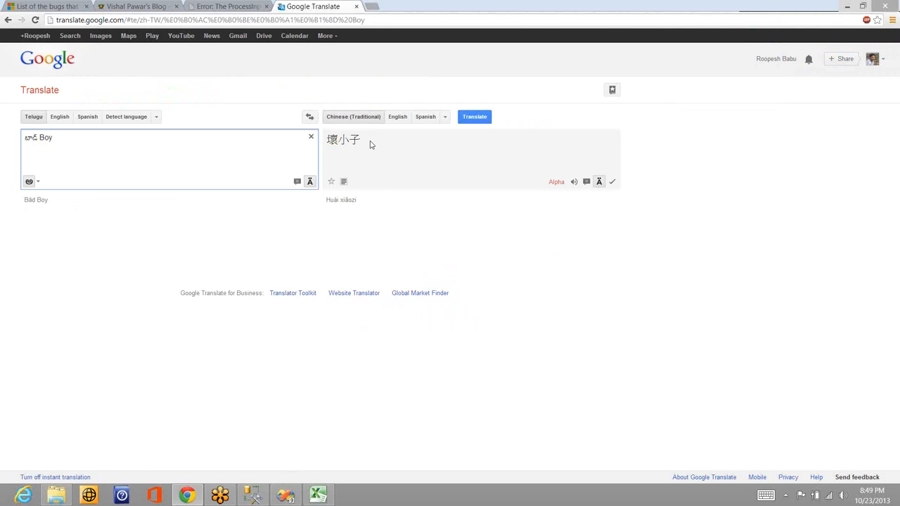
{"action": "double_click", "coordinate": [344, 140]}
{"action": "key", "text": "ctrl+c"}
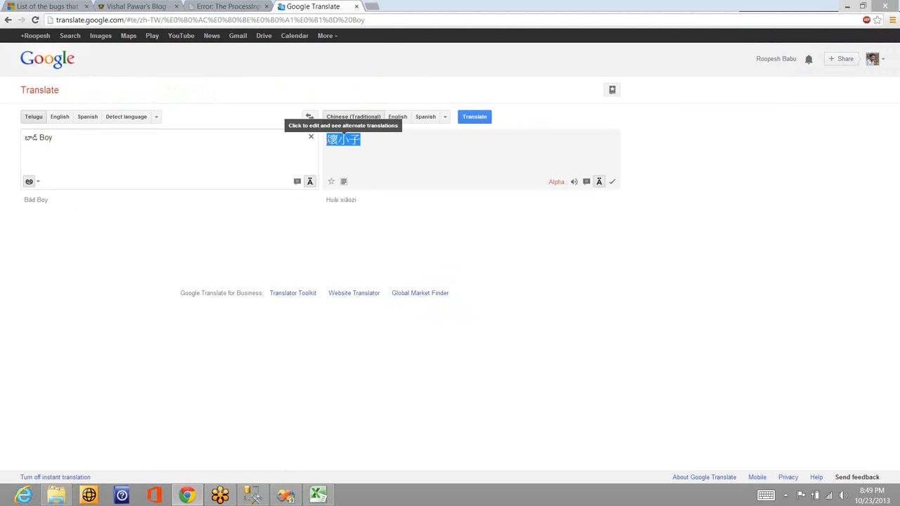
Return to the Training workbook in Excel and paste the Chinese text into cells A12, B12 and C12
{"action": "key", "text": "alt+Tab"}
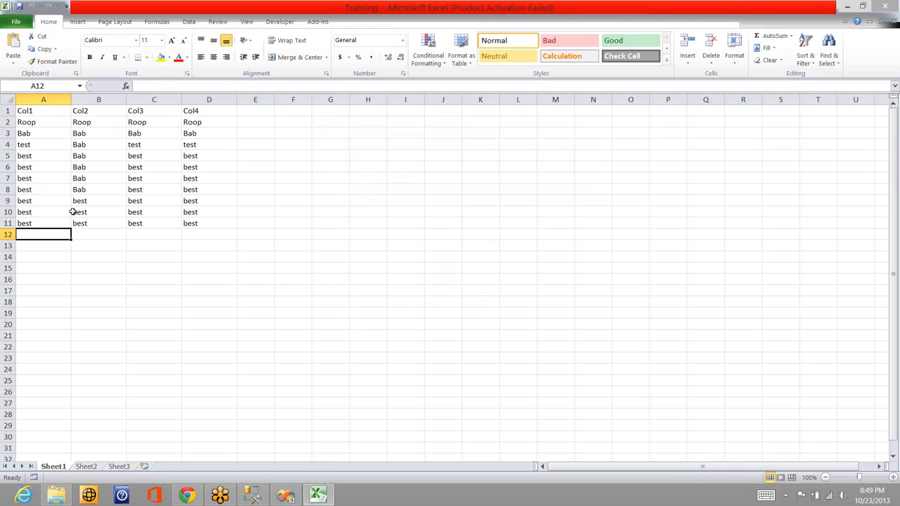
{"action": "key", "text": "ctrl+v"}
{"action": "left_click", "coordinate": [119, 234]}
{"action": "key", "text": "ctrl+v"}
{"action": "left_click", "coordinate": [146, 233]}
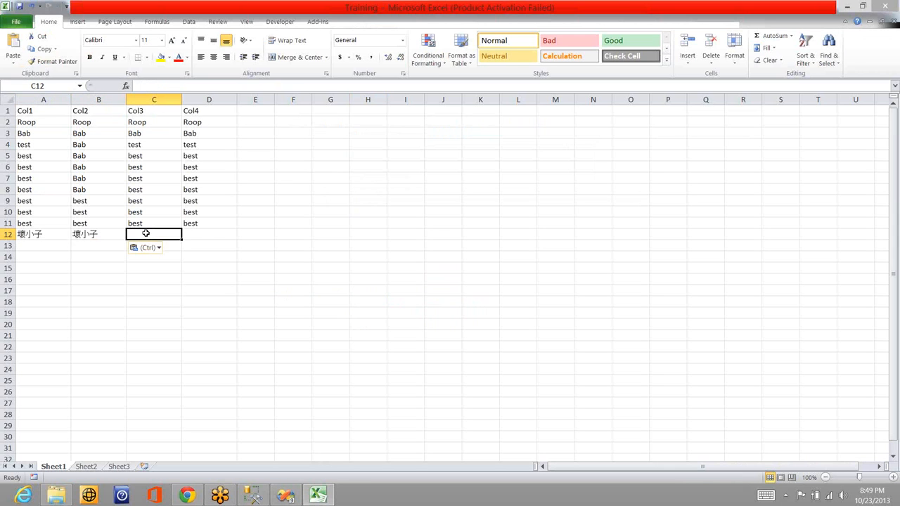
{"action": "key", "text": "ctrl+v"}
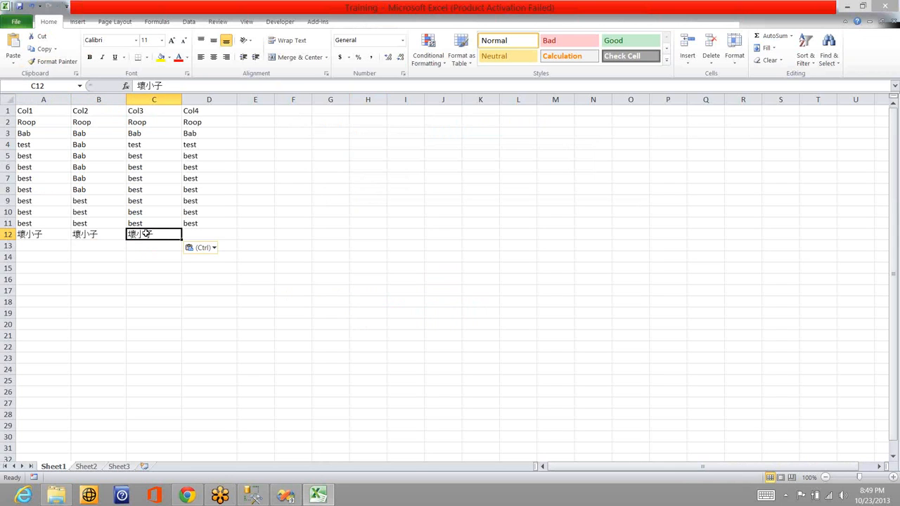
Replace the Chinese text in B12 with test and in C12 with tets, and enter test in D12
{"action": "key", "text": "shift+Left"}
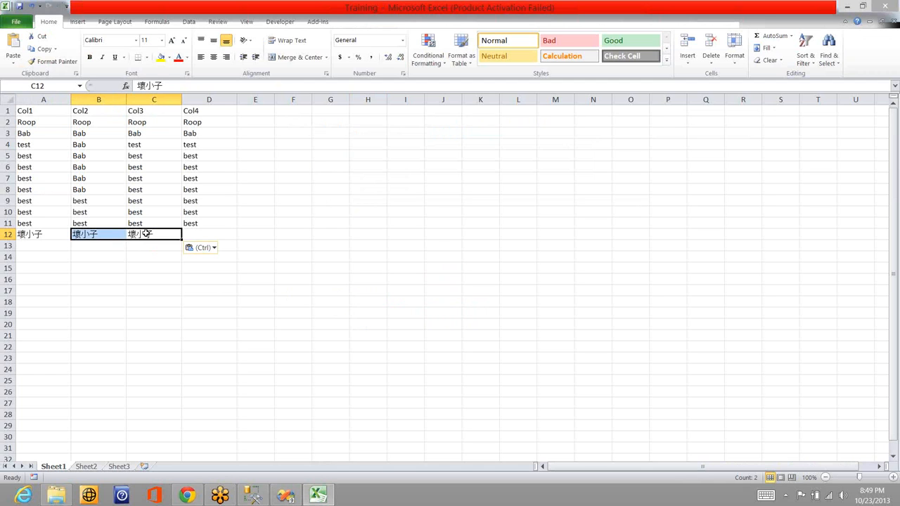
{"action": "type", "text": "testts"}
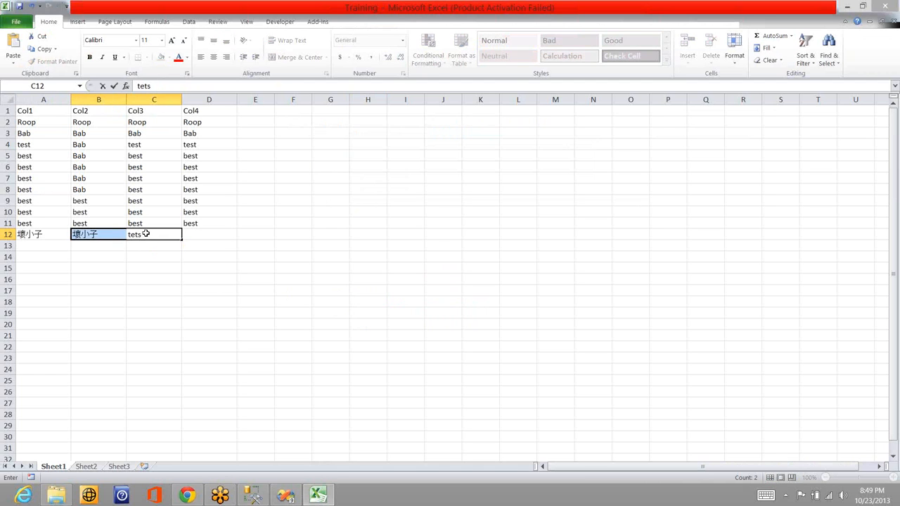
{"action": "key", "text": "Left"}
{"action": "type", "text": "test"}
{"action": "key", "text": "Right"}
{"action": "key", "text": "Right"}
{"action": "type", "text": "test"}
{"action": "left_click", "coordinate": [206, 212]}
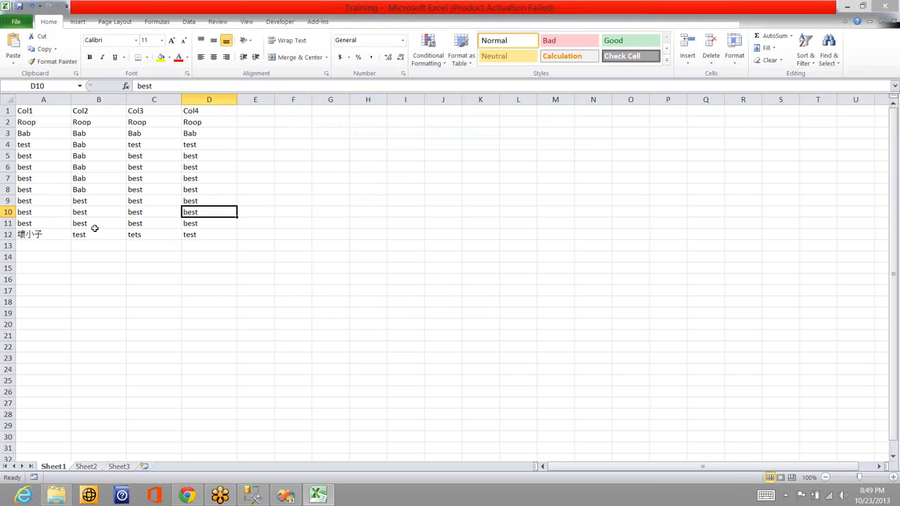
Close the Training workbook, saving the changes to its new row 12
{"action": "left_click", "coordinate": [63, 234]}
{"action": "left_click", "coordinate": [51, 212]}
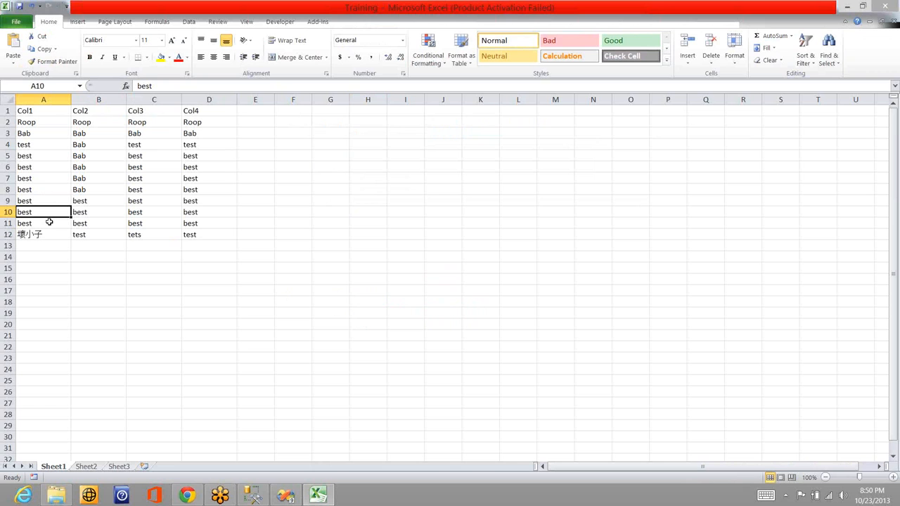
{"action": "key", "text": "Down"}
{"action": "key", "text": "Down"}
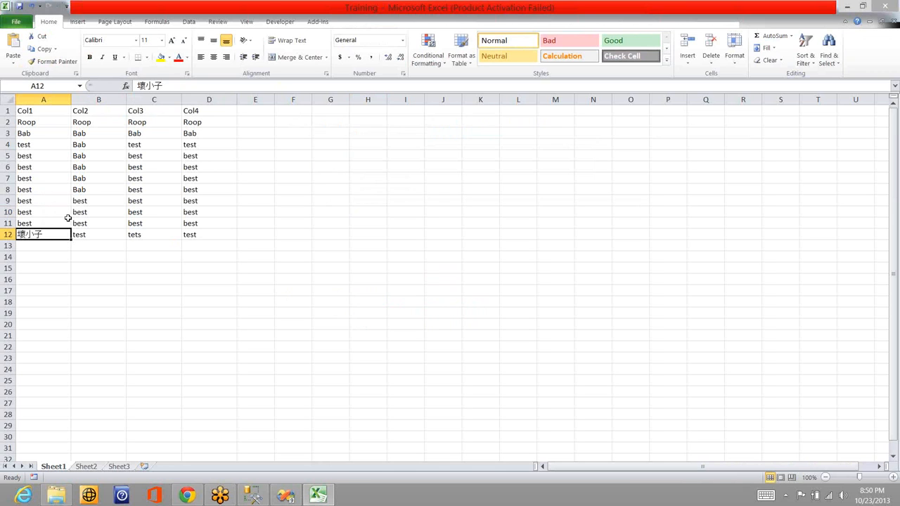
{"action": "right_click", "coordinate": [266, 8]}
{"action": "left_click", "coordinate": [288, 72]}
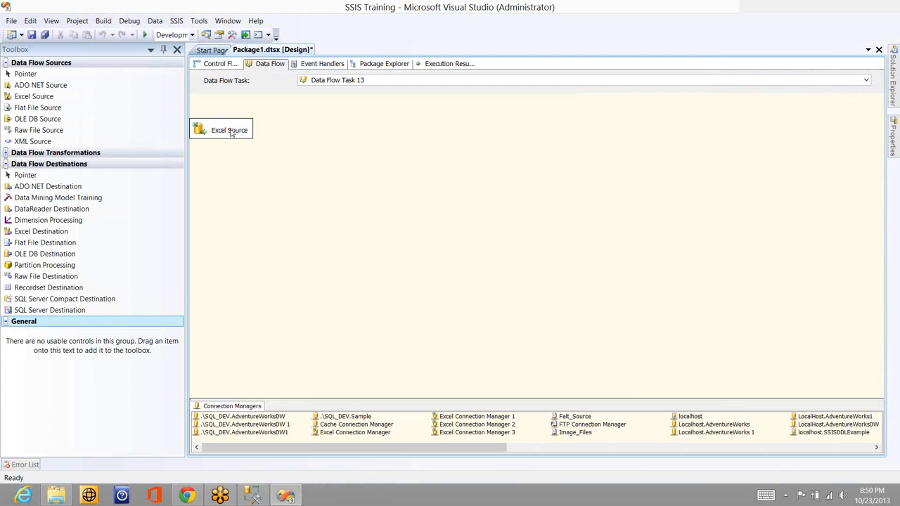
Open the Excel Source in the data flow, preview its Sheet1$ rows and close the editor
{"action": "left_click_drag", "start_coordinate": [232, 133], "coordinate": [234, 133]}
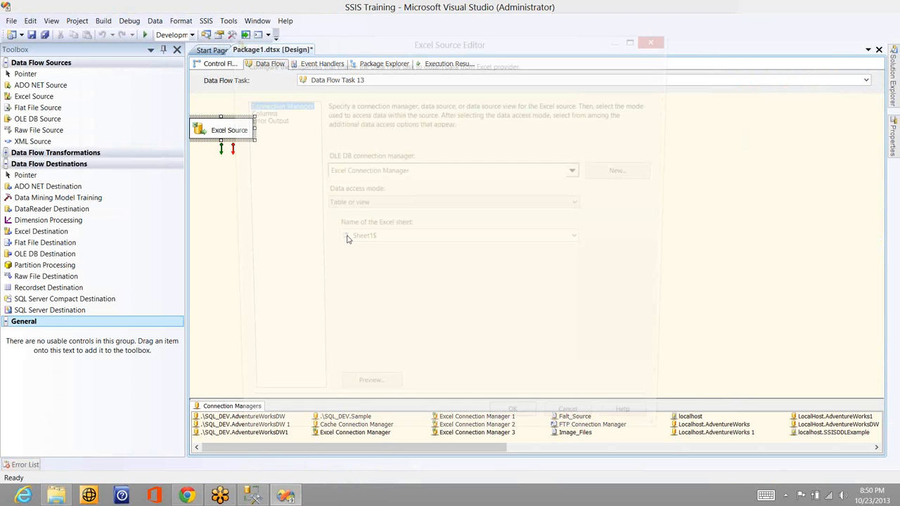
{"action": "left_click", "coordinate": [374, 403]}
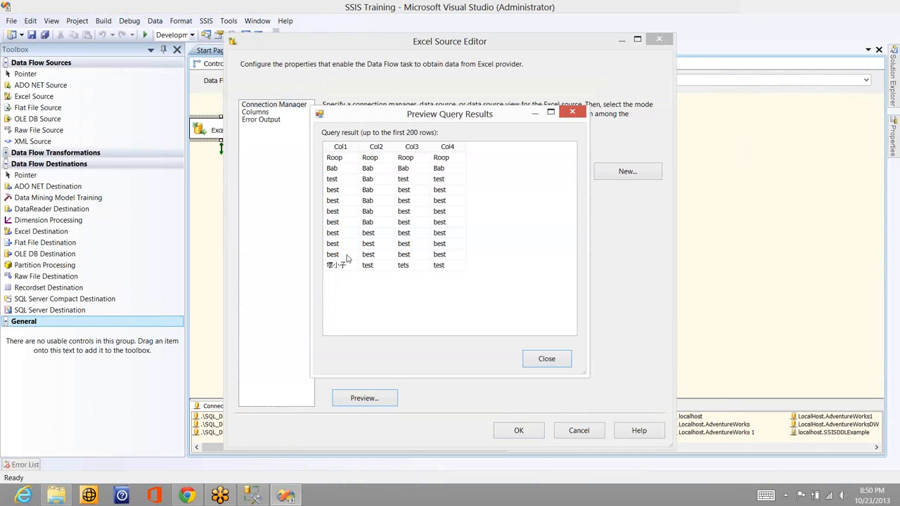
{"action": "left_click", "coordinate": [536, 364]}
{"action": "key", "text": "Return"}
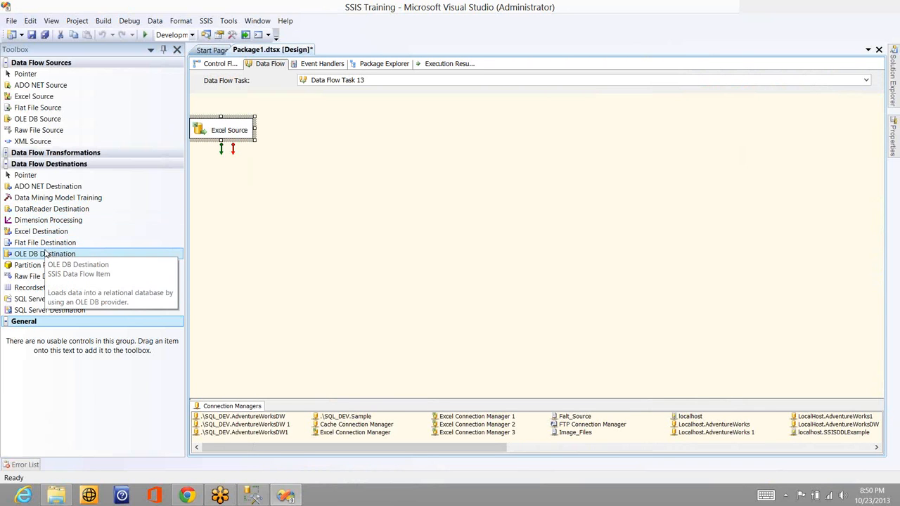
Add an OLE DB Destination to the data flow and connect the Excel Source output to it
{"action": "left_click_drag", "start_coordinate": [46, 254], "coordinate": [292, 198]}
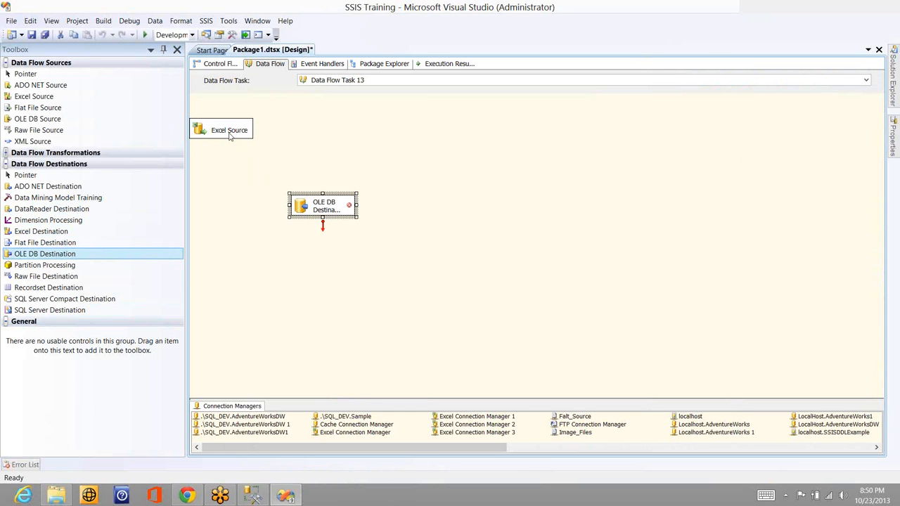
{"action": "left_click", "coordinate": [221, 149]}
{"action": "left_click_drag", "start_coordinate": [221, 149], "coordinate": [311, 211]}
{"action": "left_click", "coordinate": [311, 211]}
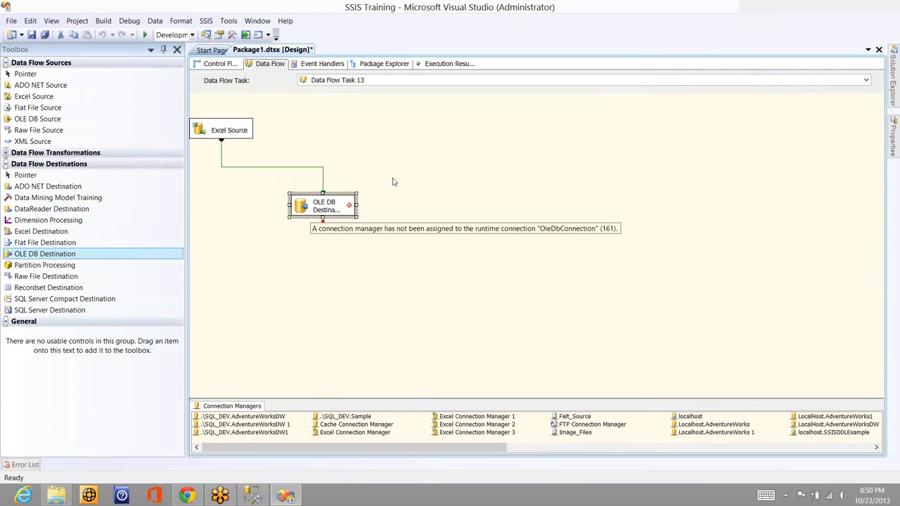
{"action": "left_click", "coordinate": [331, 206]}
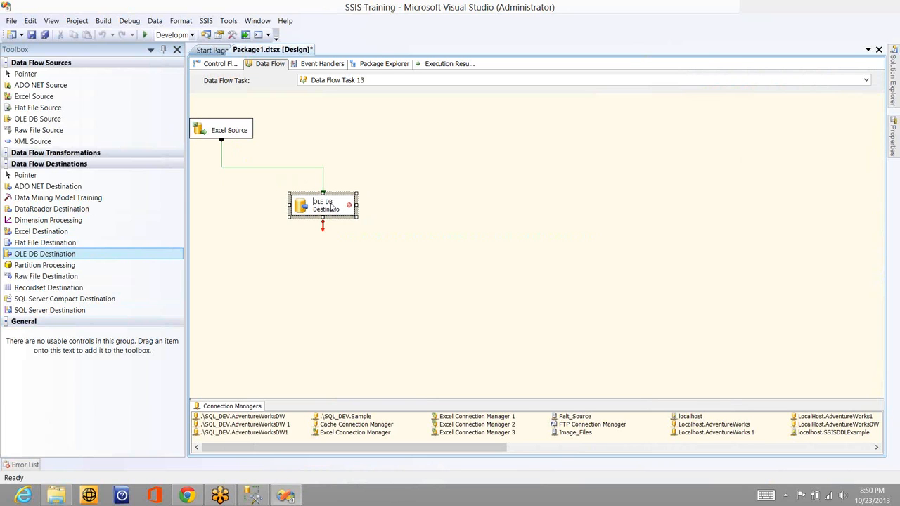
{"action": "double_click", "coordinate": [331, 205]}
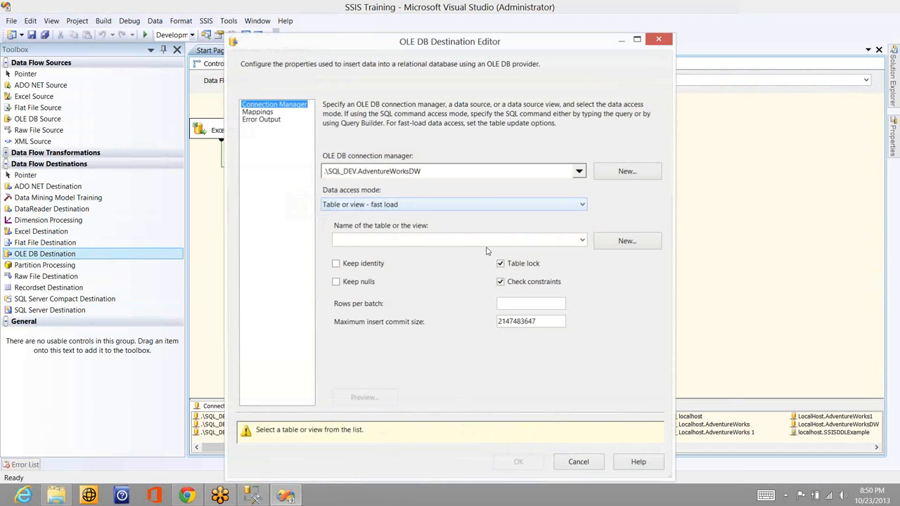
{"action": "left_click", "coordinate": [578, 462]}
Examine the column metadata of the data flow path between the Excel Source and the OLE DB Destination
{"action": "left_click", "coordinate": [278, 165]}
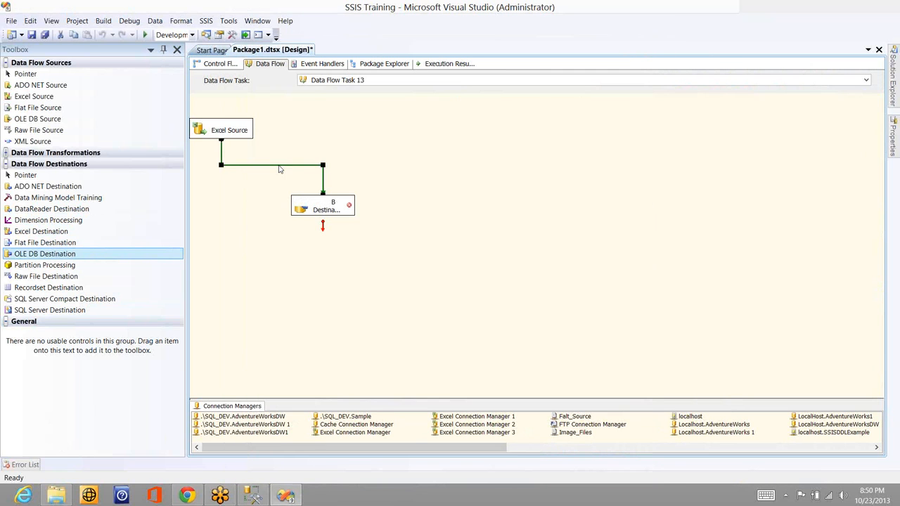
{"action": "double_click", "coordinate": [278, 166]}
{"action": "left_click", "coordinate": [296, 145]}
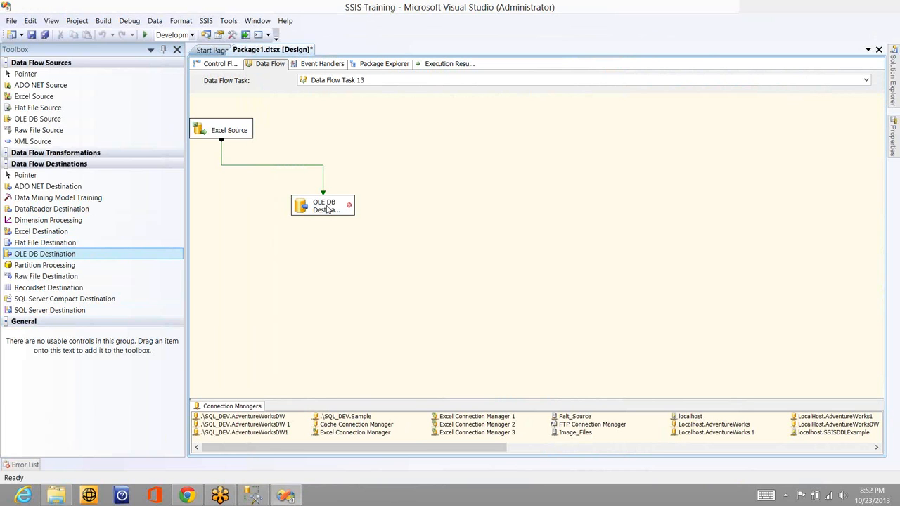
Delete the OLE DB Destination from the data flow
{"action": "left_click", "coordinate": [327, 209]}
{"action": "key", "text": "Delete"}
{"action": "key", "text": "Return"}
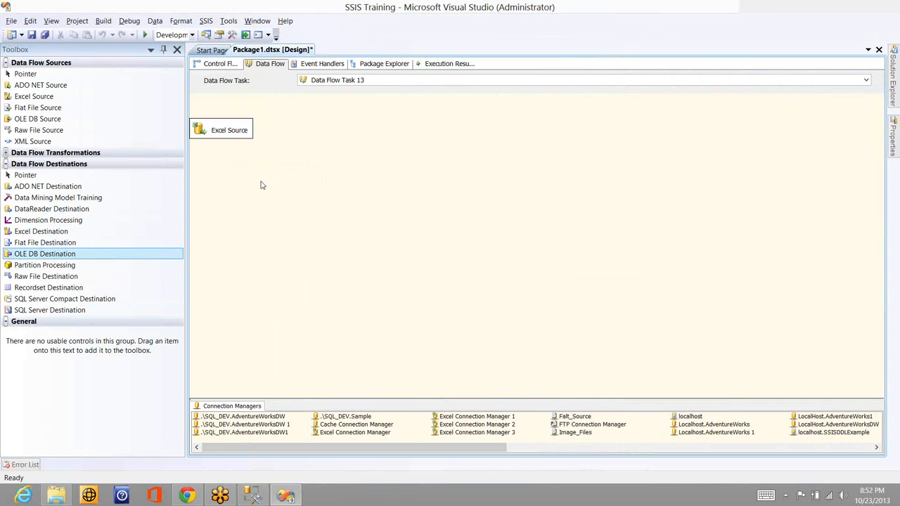
Switch to SQL Server Management Studio with the open query on Sales_Person_SCD0
{"action": "key", "text": "alt+Tab"}
{"action": "key", "text": "alt+Tab"}
{"action": "key", "text": "alt+Tab"}
{"action": "key", "text": "alt+Tab"}
{"action": "key", "text": "alt+Tab"}
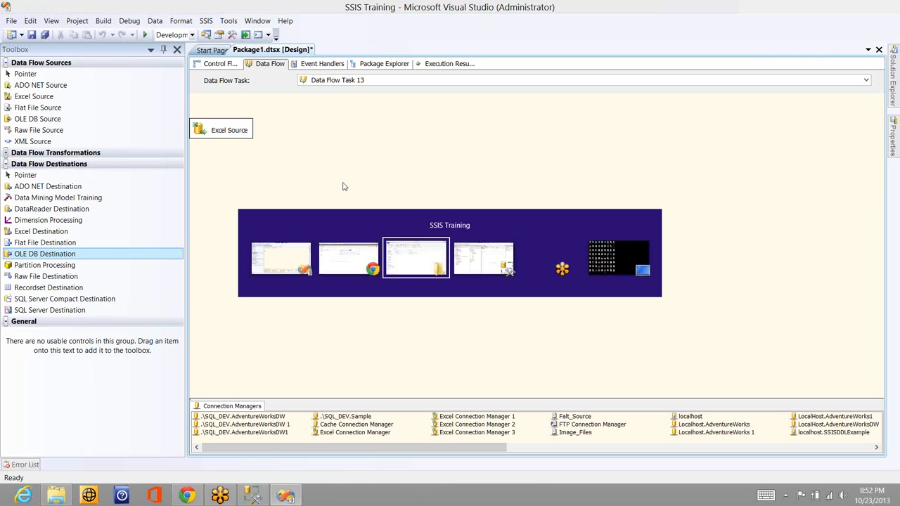
{"action": "key", "text": "alt+Tab"}
{"action": "key", "text": "alt+Tab"}
{"action": "key", "text": "alt+Tab"}
{"action": "key", "text": "alt+Tab"}
{"action": "key", "text": "alt+Tab"}
{"action": "key", "text": "alt+Tab"}
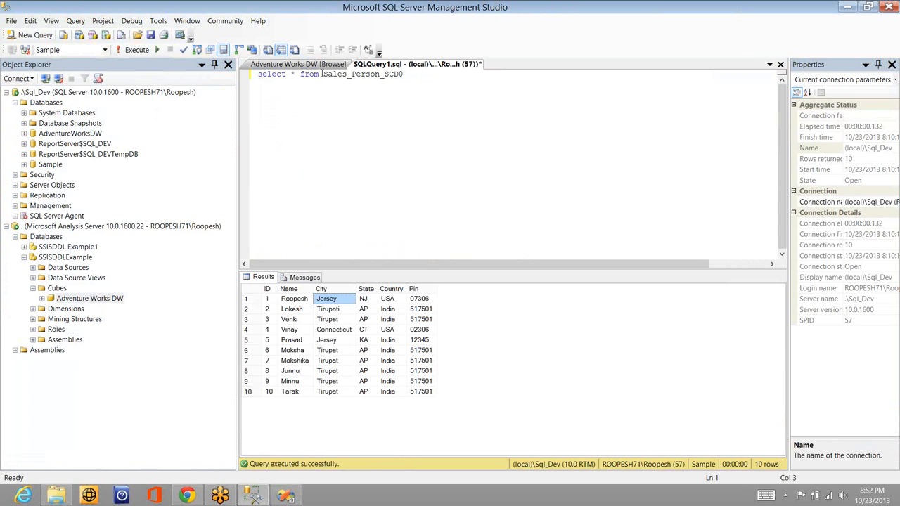
Replace the select statement with sp_help on Sales_Person_SCD0, execute it, and check the data types of its columns
{"action": "left_click", "coordinate": [316, 75]}
{"action": "key", "text": "shift+Home"}
{"action": "key", "text": "BackSpace"}
{"action": "type", "text": "sp_help"}
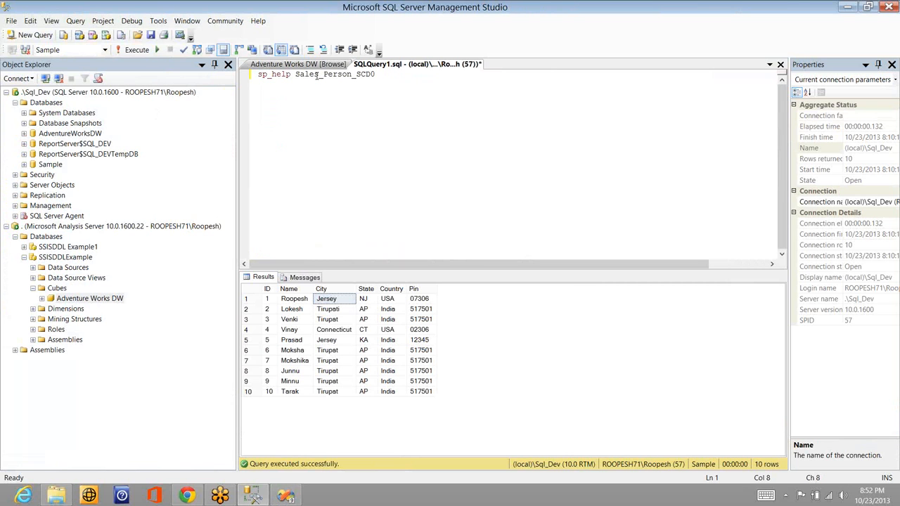
{"action": "key", "text": "F5"}
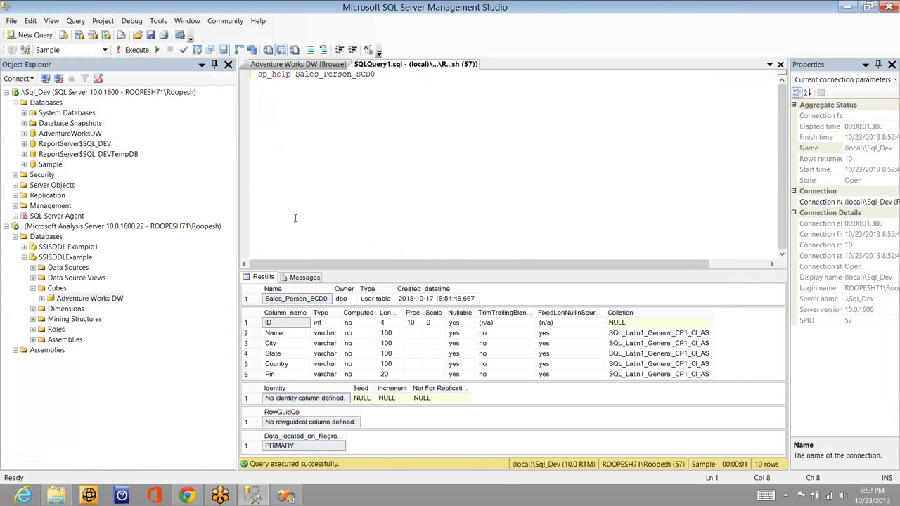
{"action": "left_click", "coordinate": [324, 339]}
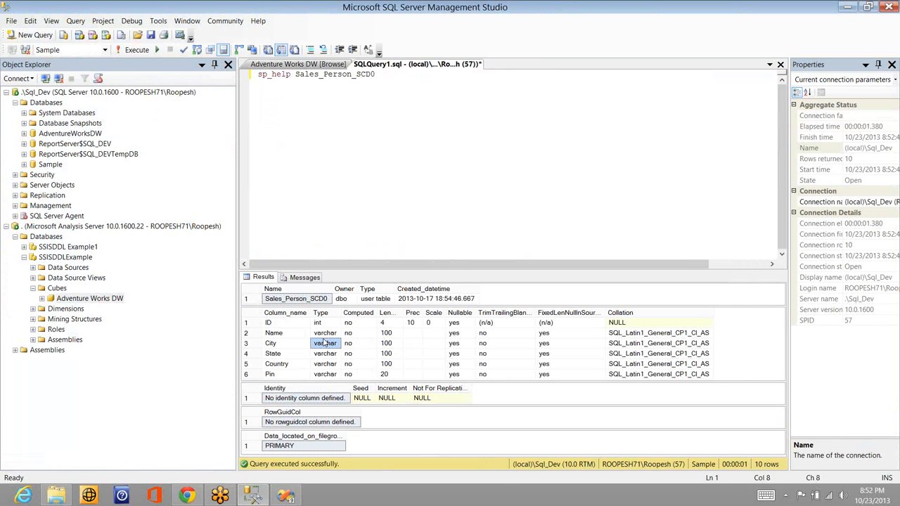
{"action": "left_click_drag", "start_coordinate": [325, 343], "coordinate": [324, 374]}
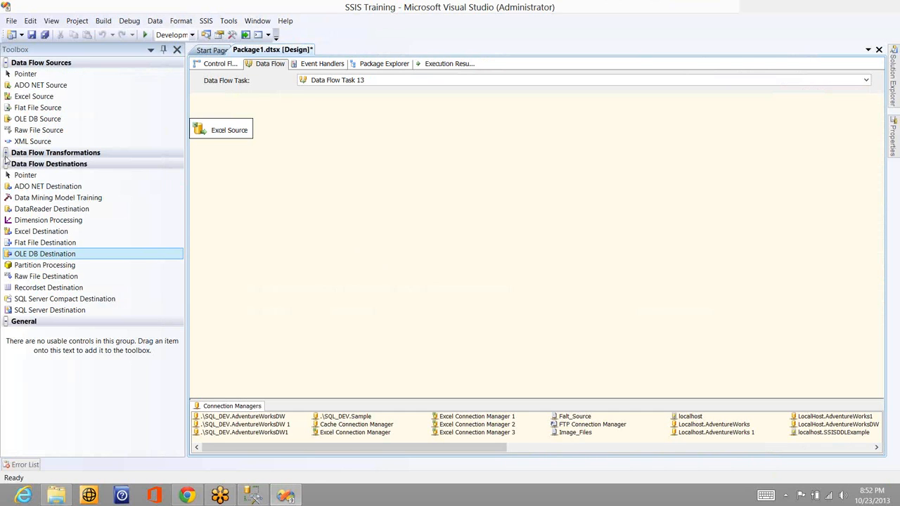
Switch to Visual Studio, add a Data Conversion transformation to the data flow and connect the Excel Source output to it
{"action": "left_click", "coordinate": [6, 153]}
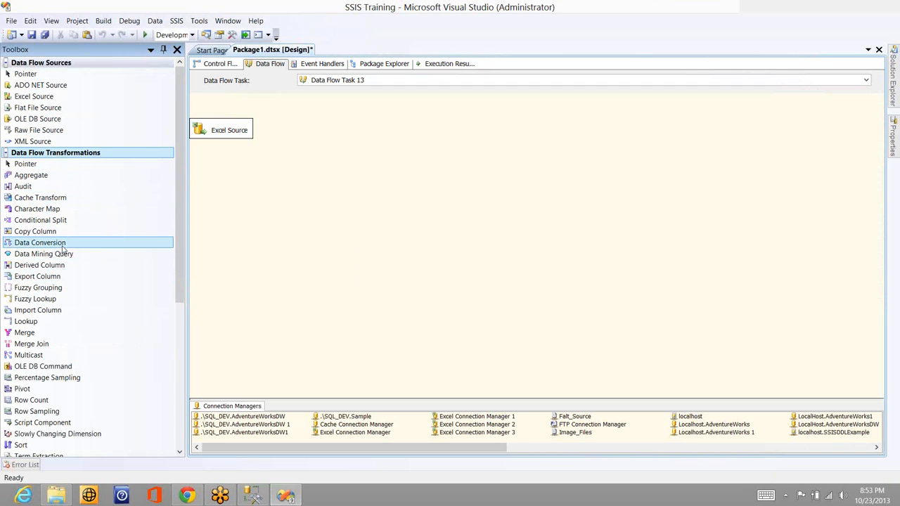
{"action": "left_click", "coordinate": [60, 243]}
{"action": "left_click_drag", "start_coordinate": [59, 243], "coordinate": [322, 175]}
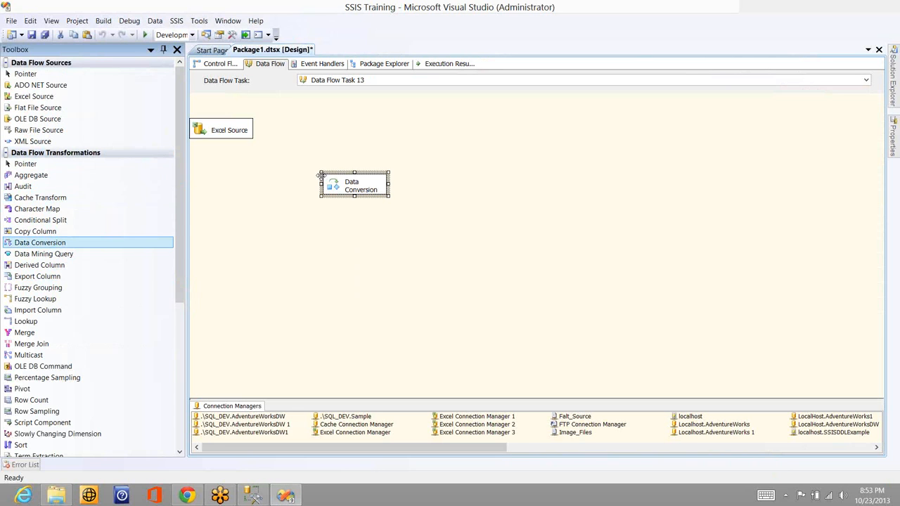
{"action": "left_click", "coordinate": [227, 138]}
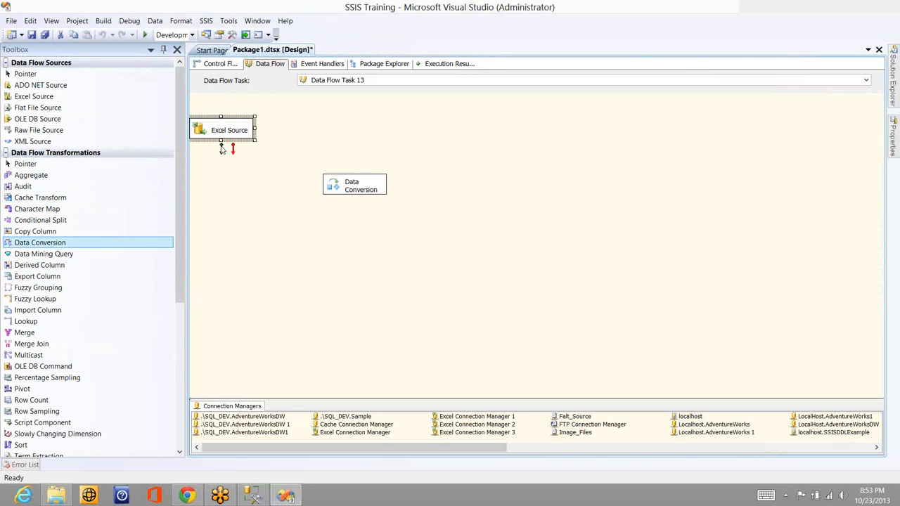
{"action": "left_click", "coordinate": [351, 186]}
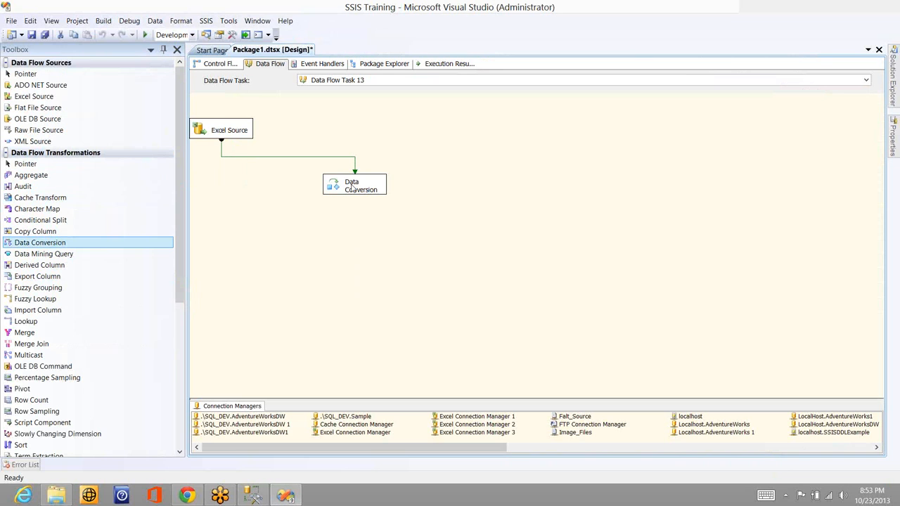
Open the Data Conversion transformation for editing and include all input columns, Col1 to Col4
{"action": "left_click", "coordinate": [351, 186]}
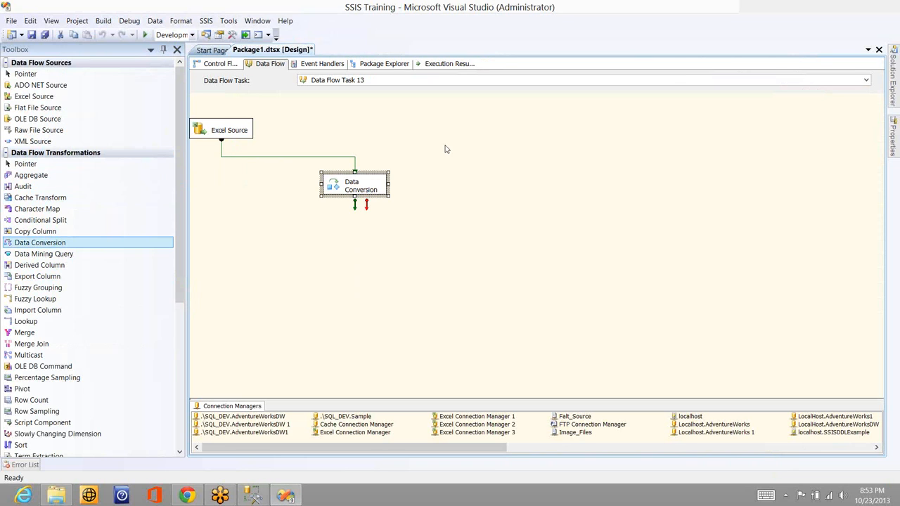
{"action": "left_click", "coordinate": [377, 189]}
{"action": "double_click", "coordinate": [377, 188]}
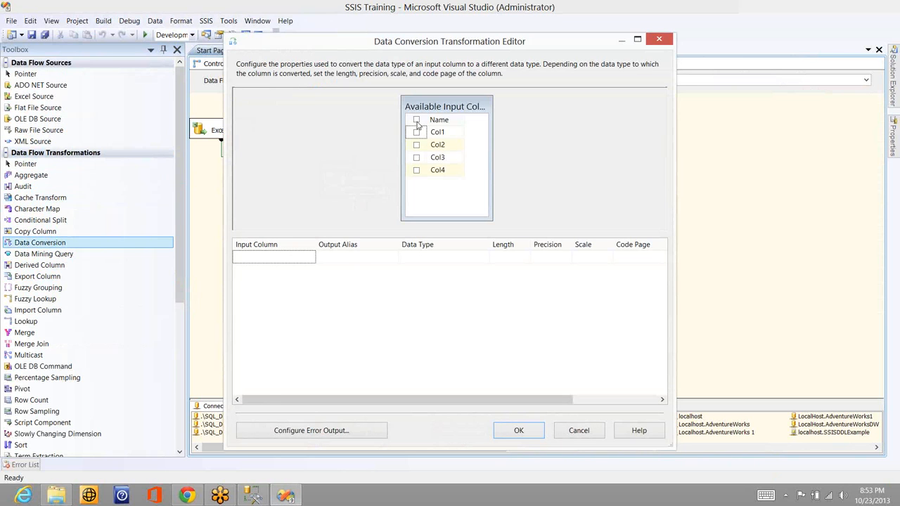
{"action": "left_click", "coordinate": [416, 120]}
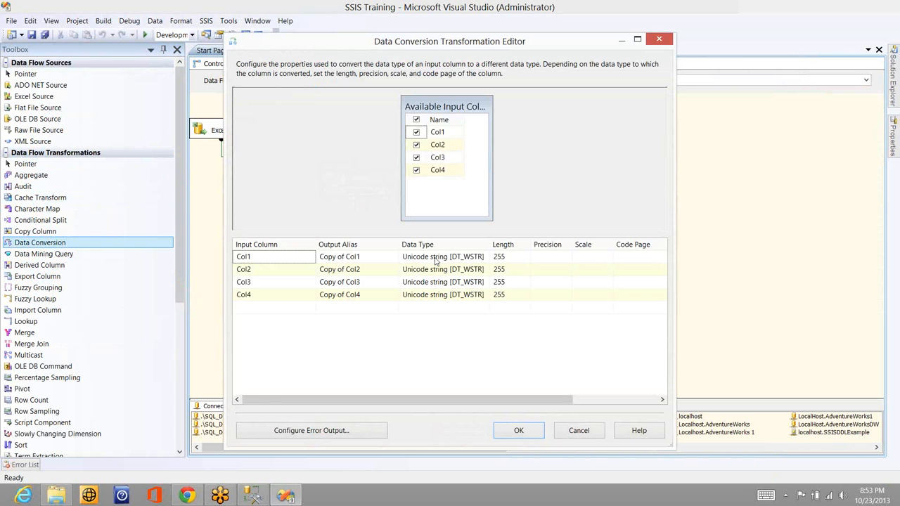
Set the data type of the converted columns Col1, Col2, Col3 and Col4 to string [DT_STR] and accept the conversion settings
{"action": "left_click", "coordinate": [491, 263]}
{"action": "left_click", "coordinate": [457, 280]}
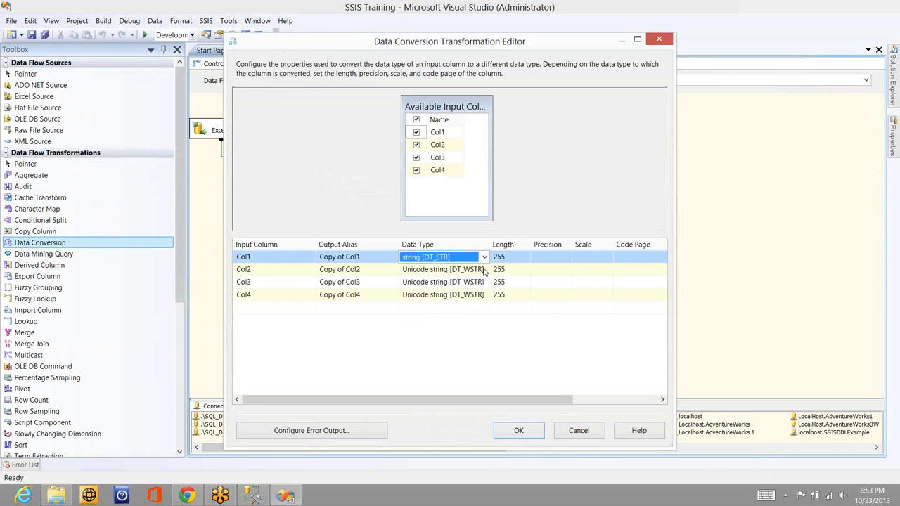
{"action": "left_click", "coordinate": [484, 271]}
{"action": "left_click", "coordinate": [484, 269]}
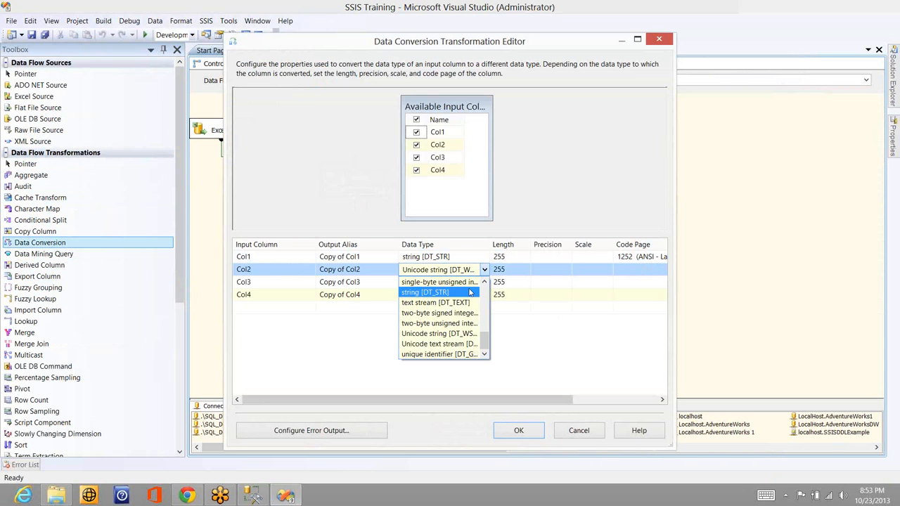
{"action": "left_click", "coordinate": [439, 295]}
{"action": "left_click", "coordinate": [489, 282]}
{"action": "left_click", "coordinate": [484, 282]}
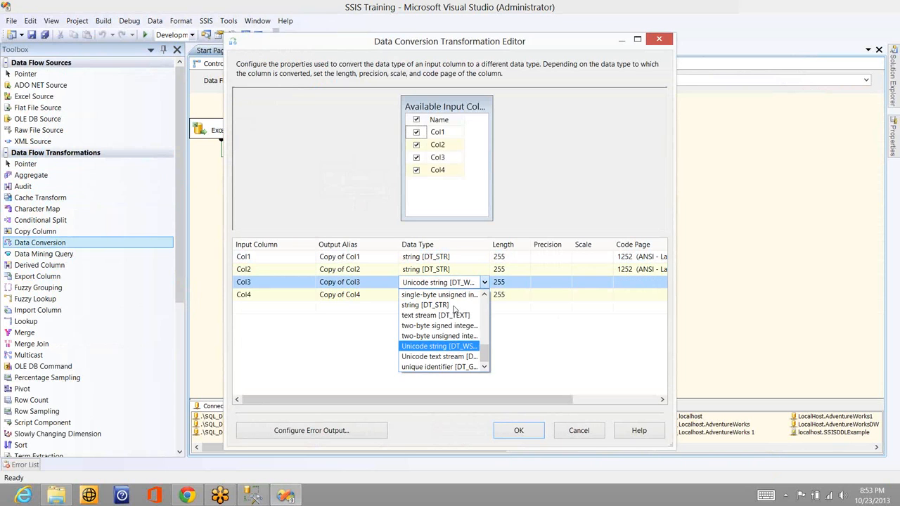
{"action": "left_click", "coordinate": [485, 300]}
{"action": "left_click", "coordinate": [484, 296]}
{"action": "left_click", "coordinate": [483, 295]}
{"action": "left_click", "coordinate": [433, 316]}
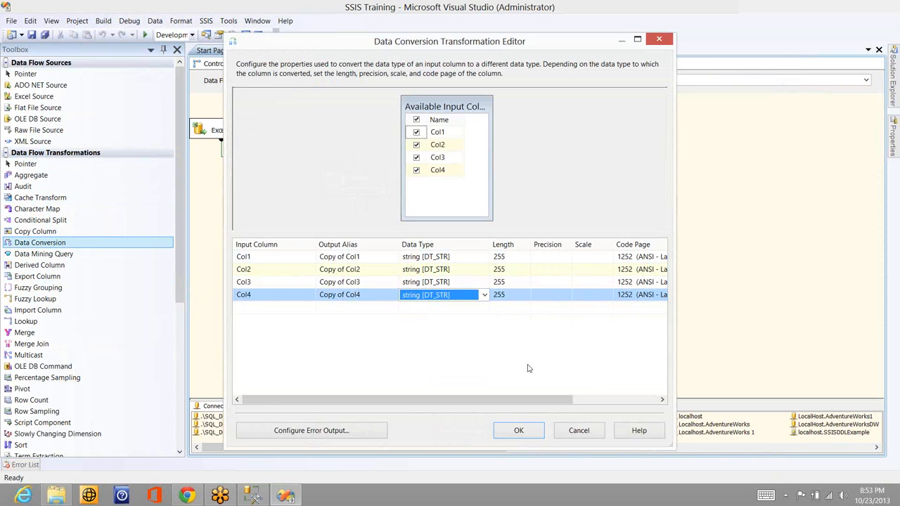
{"action": "left_click", "coordinate": [533, 431]}
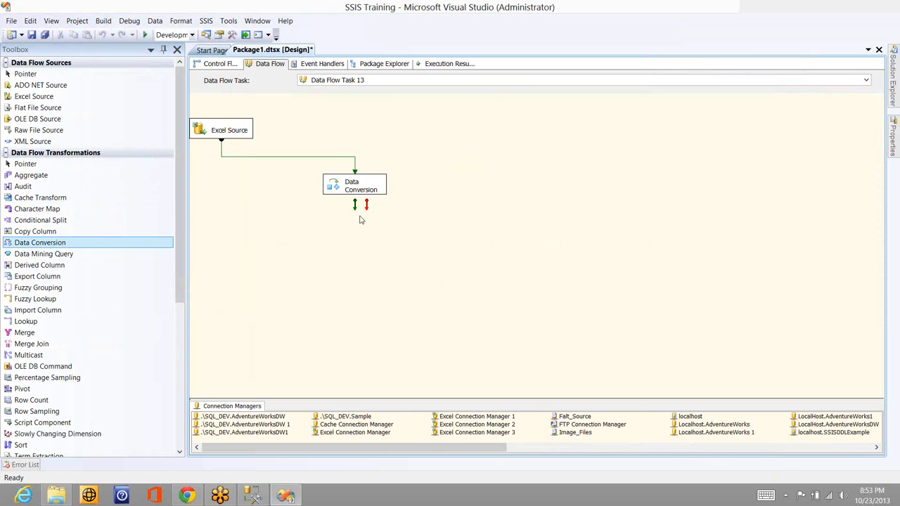
Add an Audit transformation below the Data Conversion and connect the Data Conversion output to it
{"action": "left_click_drag", "start_coordinate": [176, 218], "coordinate": [379, 256]}
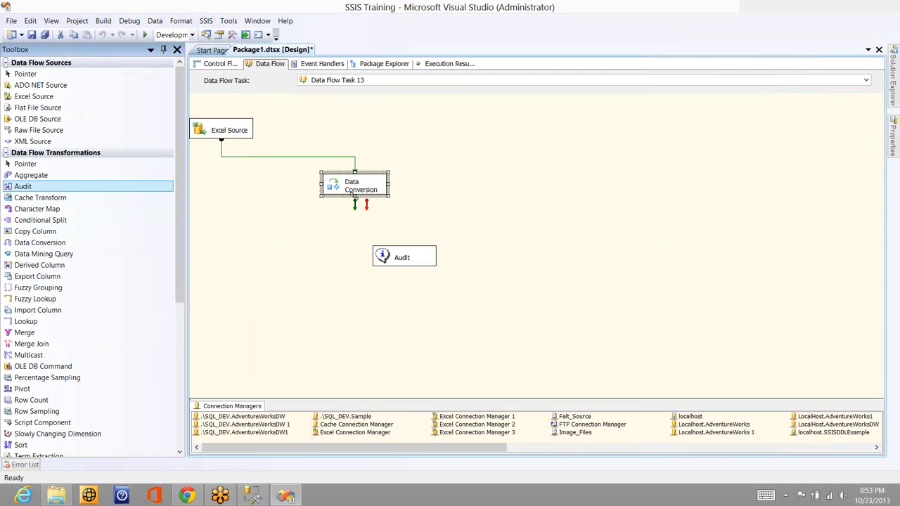
{"action": "left_click", "coordinate": [357, 208]}
{"action": "left_click", "coordinate": [395, 269]}
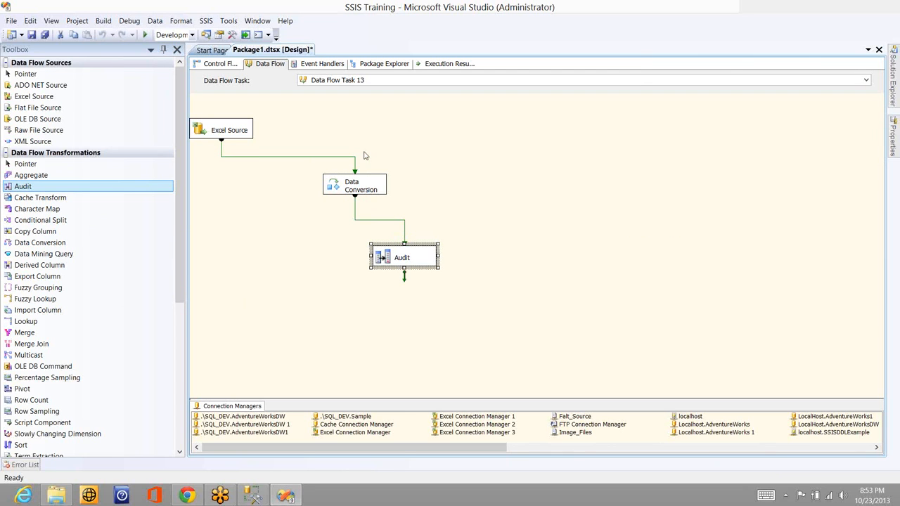
Execute the data flow task with all four columns converted
{"action": "left_click", "coordinate": [429, 153]}
{"action": "right_click", "coordinate": [429, 153]}
{"action": "left_click", "coordinate": [403, 185]}
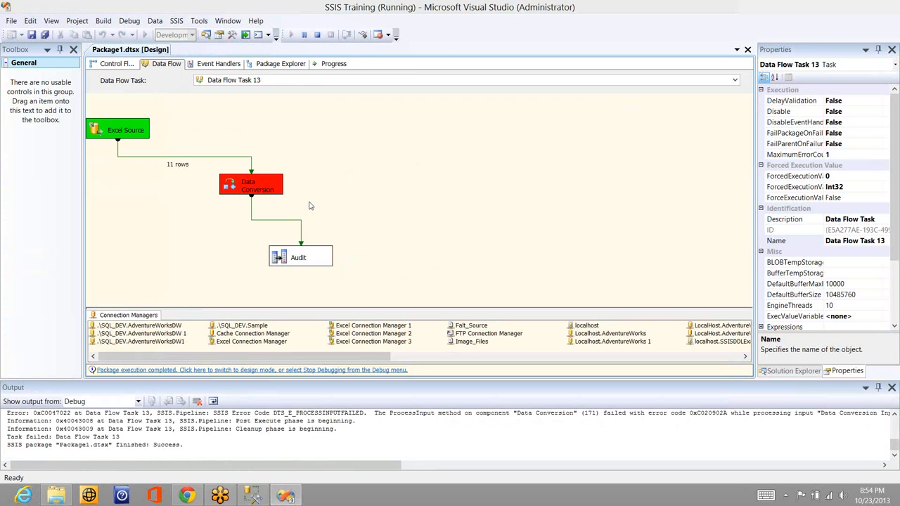
Read the full Data Conversion error message in the debug output and stop debugging
{"action": "left_click", "coordinate": [584, 413]}
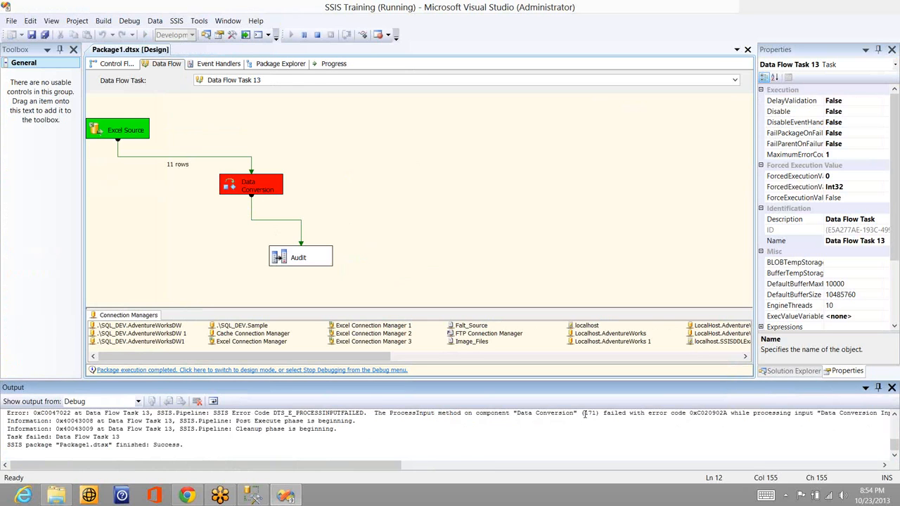
{"action": "key", "text": "End"}
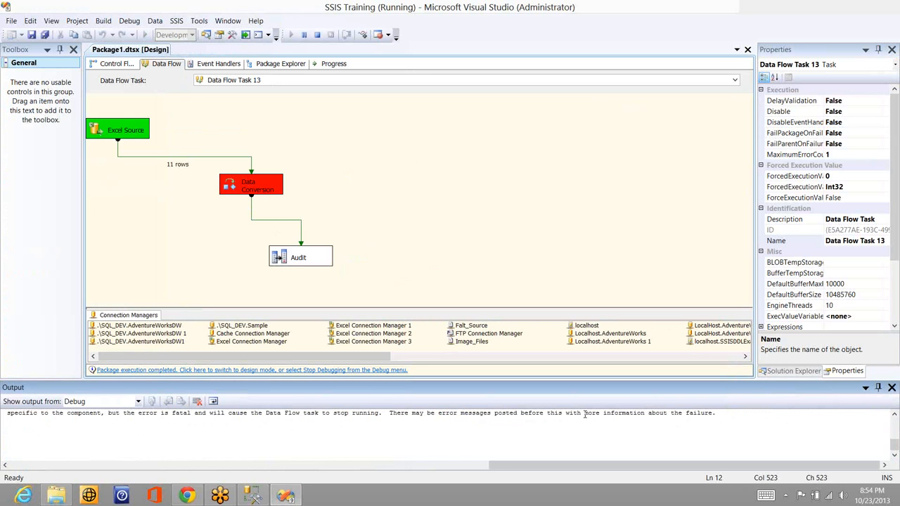
{"action": "left_click", "coordinate": [317, 38]}
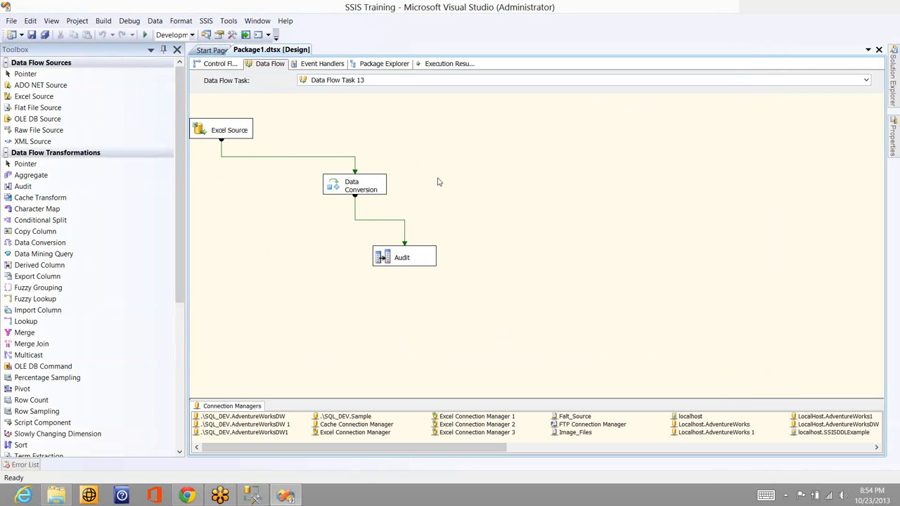
Exclude Col1 from the Data Conversion transformation, keeping Col2, Col3 and Col4 converted, and accept the change
{"action": "left_click", "coordinate": [387, 191]}
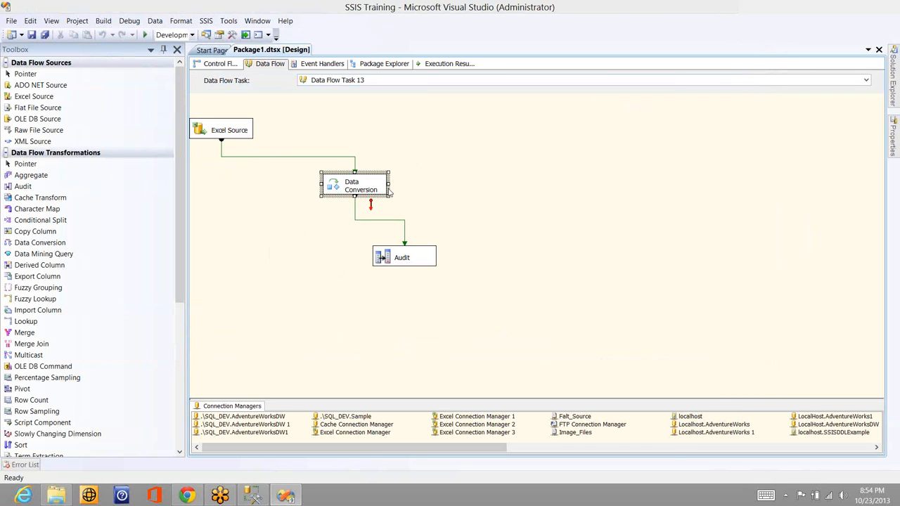
{"action": "double_click", "coordinate": [388, 191]}
{"action": "left_click", "coordinate": [416, 133]}
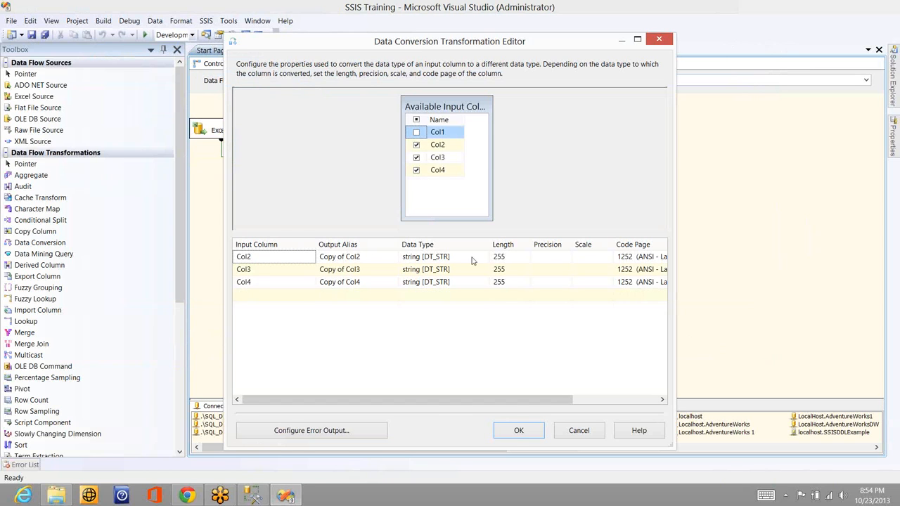
{"action": "left_click", "coordinate": [518, 431]}
Examine the column metadata of the data flow path between the Data Conversion and the Audit transformation
{"action": "left_click", "coordinate": [404, 230]}
{"action": "double_click", "coordinate": [404, 231]}
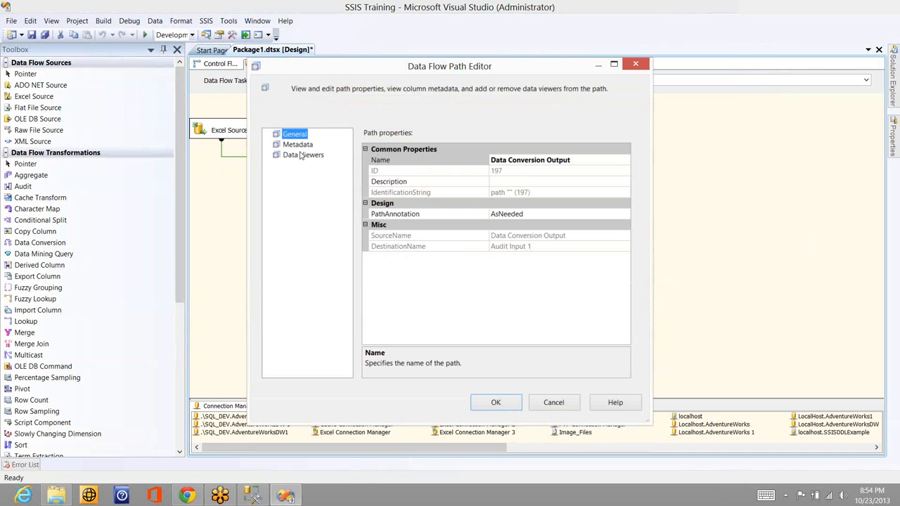
{"action": "left_click", "coordinate": [297, 144]}
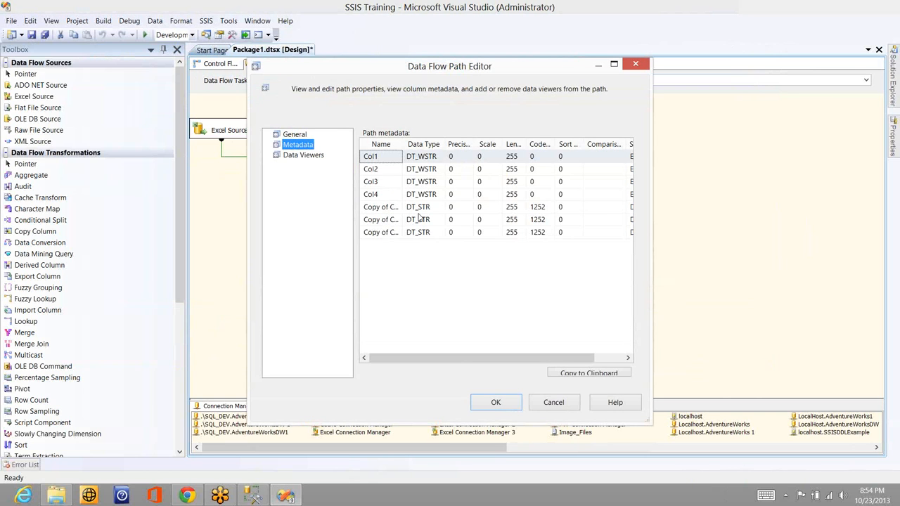
{"action": "left_click", "coordinate": [514, 403]}
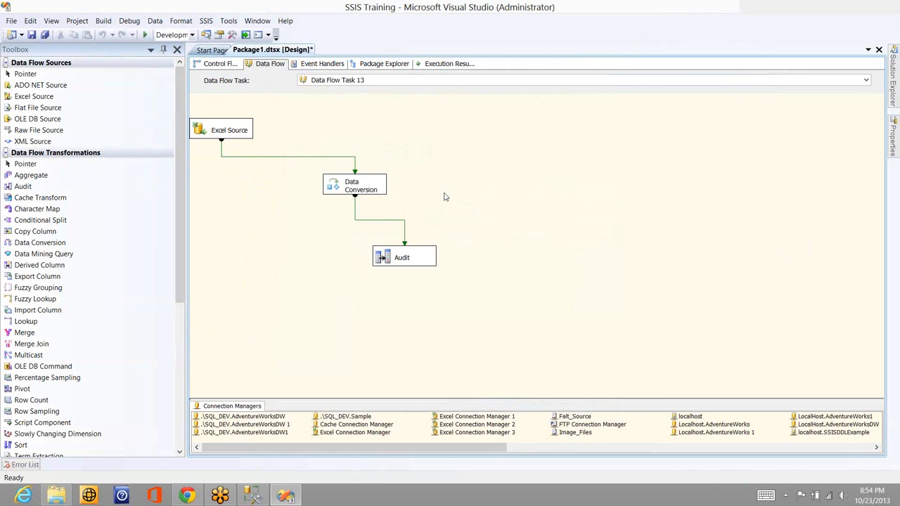
Execute the data flow task again without the Col1 conversion
{"action": "right_click", "coordinate": [444, 197]}
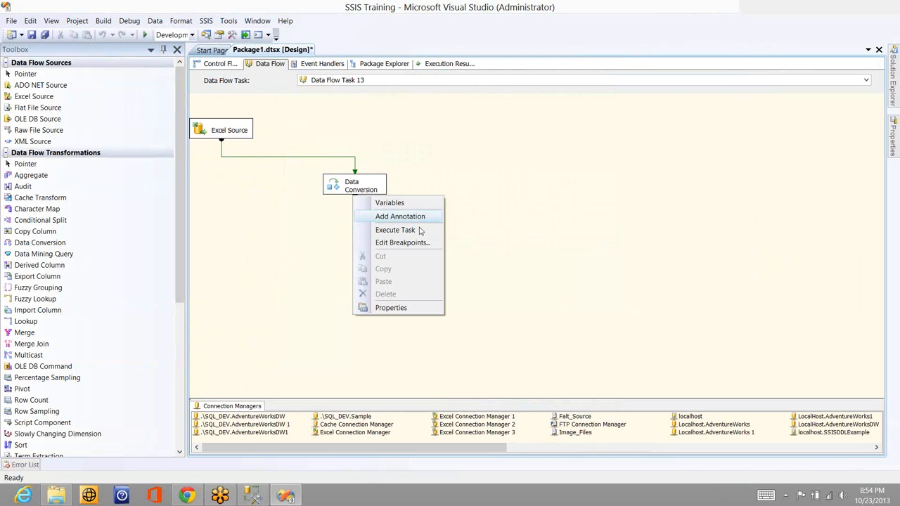
{"action": "left_click", "coordinate": [420, 231]}
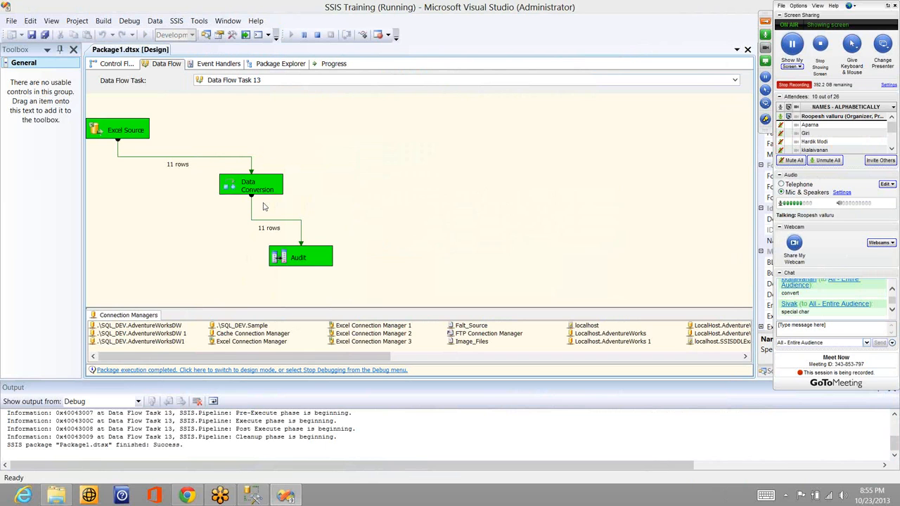
Open the Training workbook in Excel and examine the Col2 to Col4 data and the Chinese text in cell A12
{"action": "key", "text": "super+d"}
{"action": "double_click", "coordinate": [242, 146]}
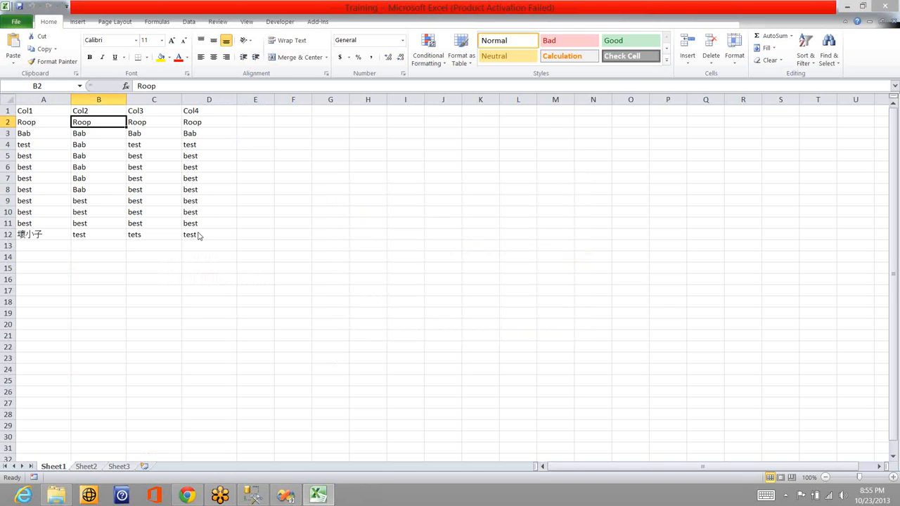
{"action": "key", "text": "Escape"}
{"action": "left_click", "coordinate": [213, 235], "text": "shift"}
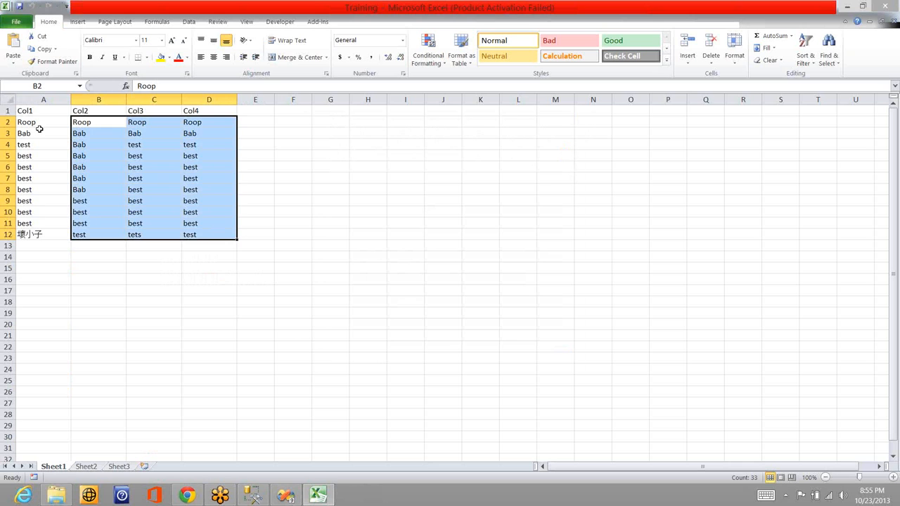
{"action": "left_click", "coordinate": [52, 234]}
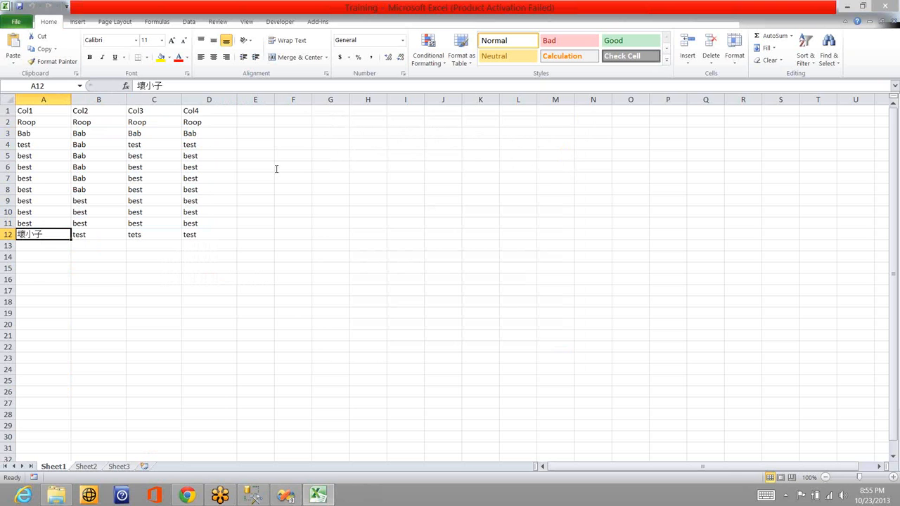
Switch back to the running SSIS package in Visual Studio, stop debugging, and select the Audit transformation
{"action": "key", "text": "alt+Tab"}
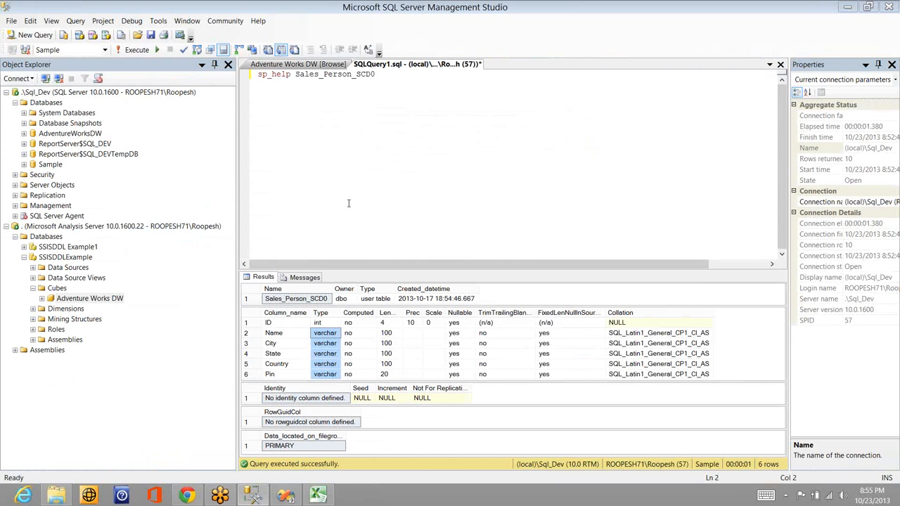
{"action": "key", "text": "alt+Tab"}
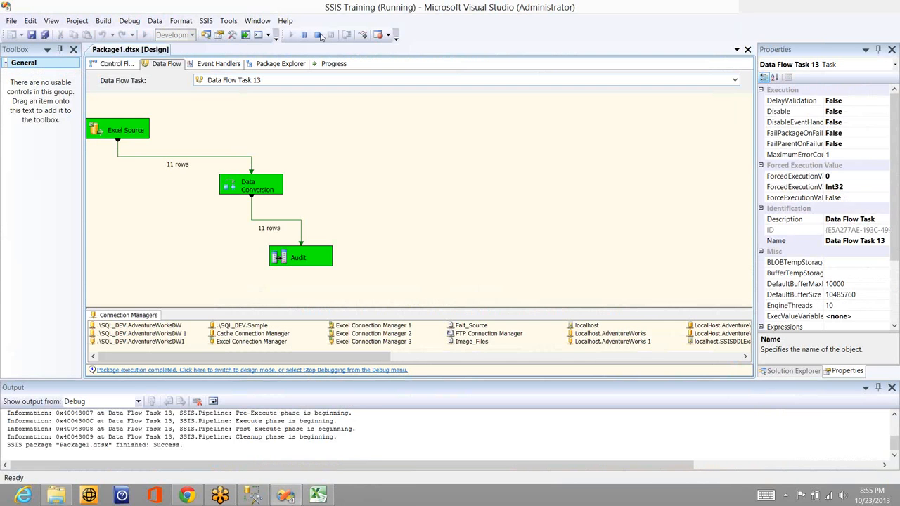
{"action": "left_click", "coordinate": [318, 35]}
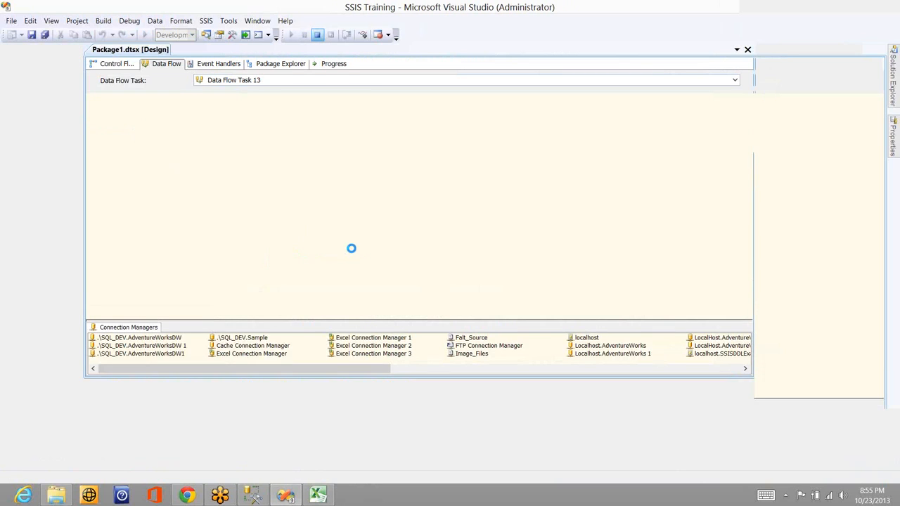
{"action": "left_click", "coordinate": [402, 258]}
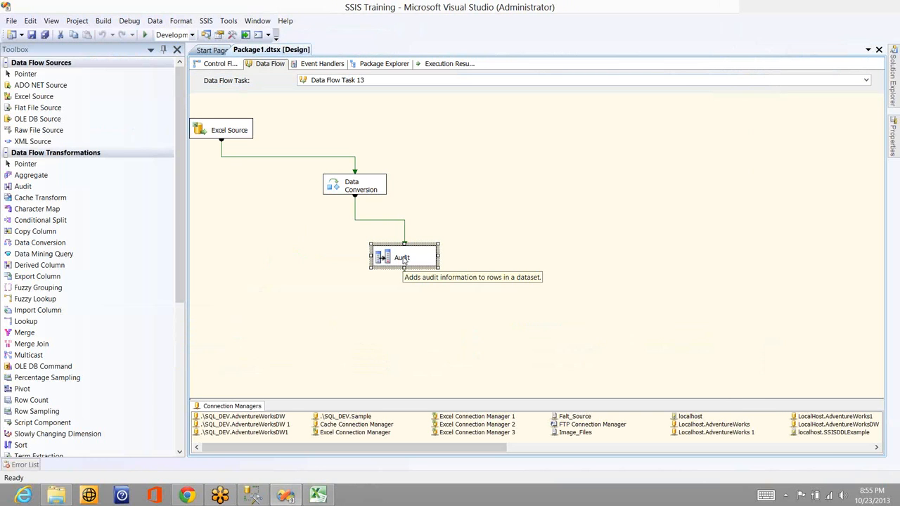
Replace the Audit transformation with an OLE DB Destination fed by the Data Conversion output
{"action": "key", "text": "Delete"}
{"action": "key", "text": "Return"}
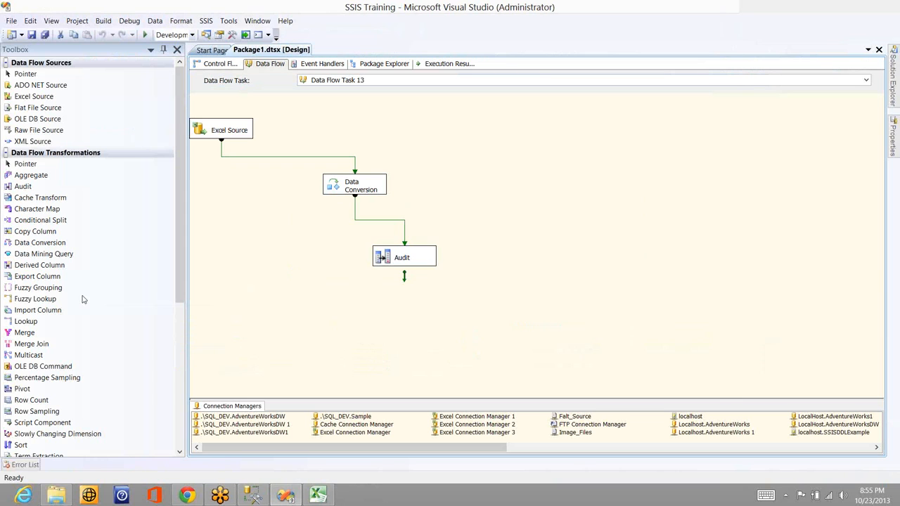
{"action": "left_click", "coordinate": [7, 153]}
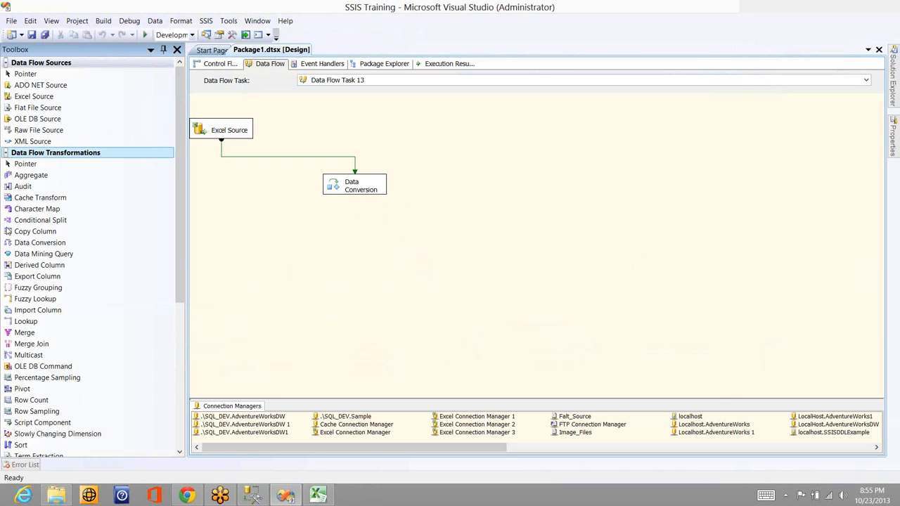
{"action": "left_click_drag", "start_coordinate": [119, 253], "coordinate": [336, 234]}
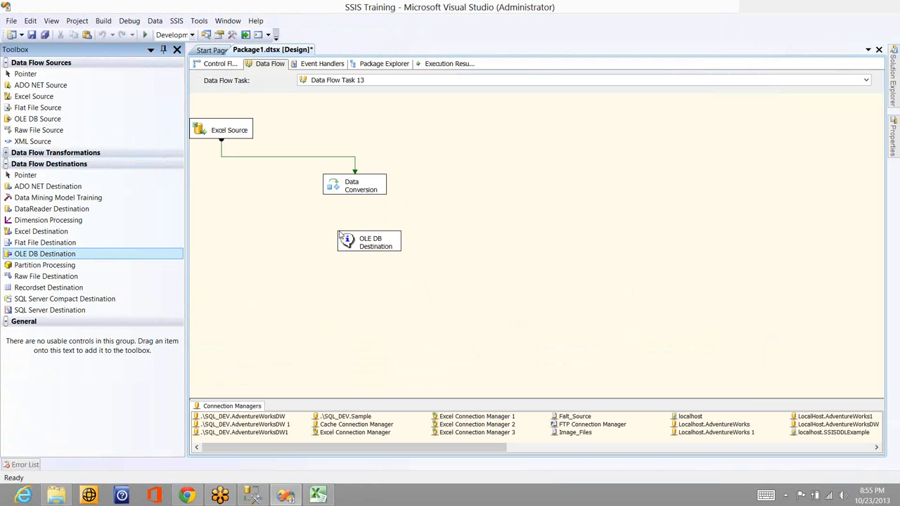
{"action": "left_click", "coordinate": [355, 192]}
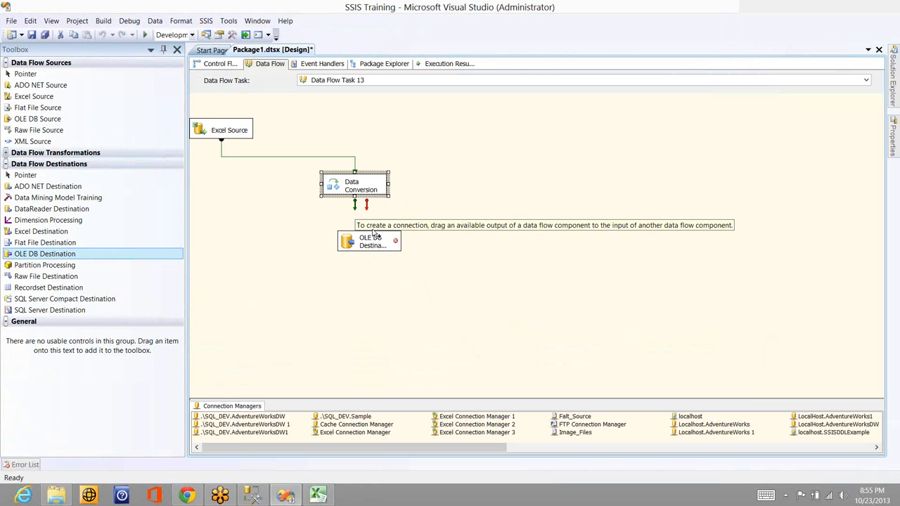
{"action": "left_click_drag", "start_coordinate": [355, 205], "coordinate": [378, 246]}
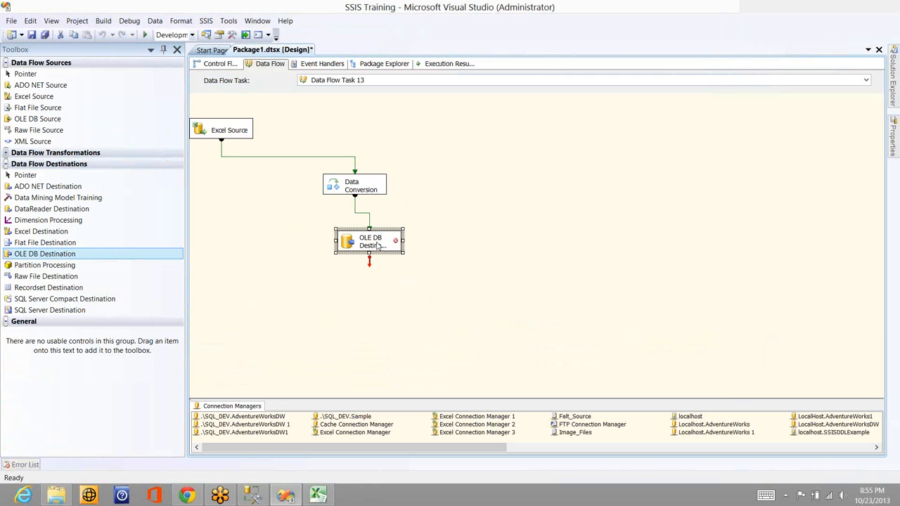
{"action": "left_click", "coordinate": [445, 233]}
Point the OLE DB Destination at the localhost\sql_dev.Sample connection, using Table or view access to the [dbo].[Sales_Person_SCD0] table
{"action": "double_click", "coordinate": [383, 241]}
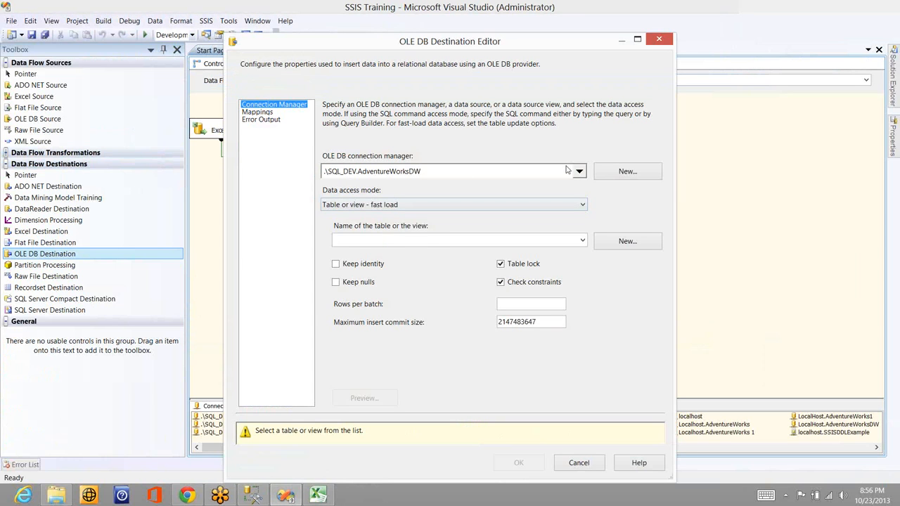
{"action": "left_click", "coordinate": [579, 172]}
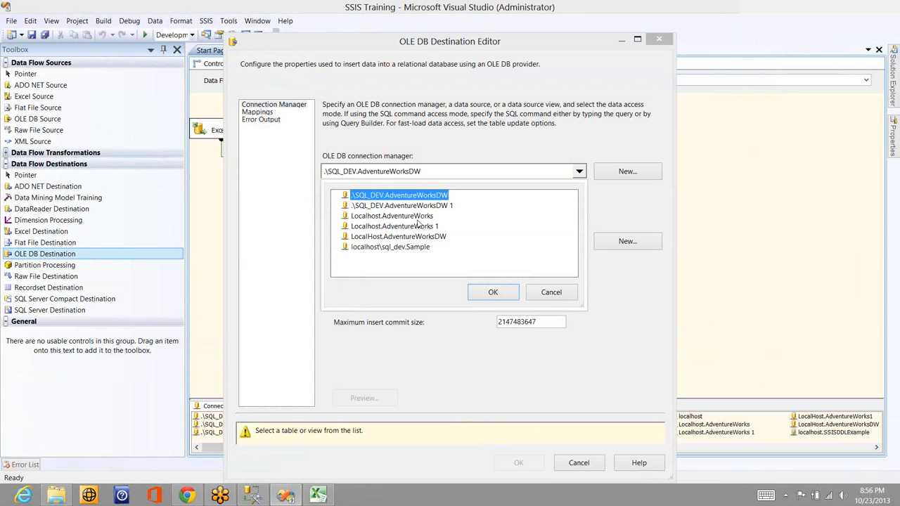
{"action": "left_click", "coordinate": [413, 249]}
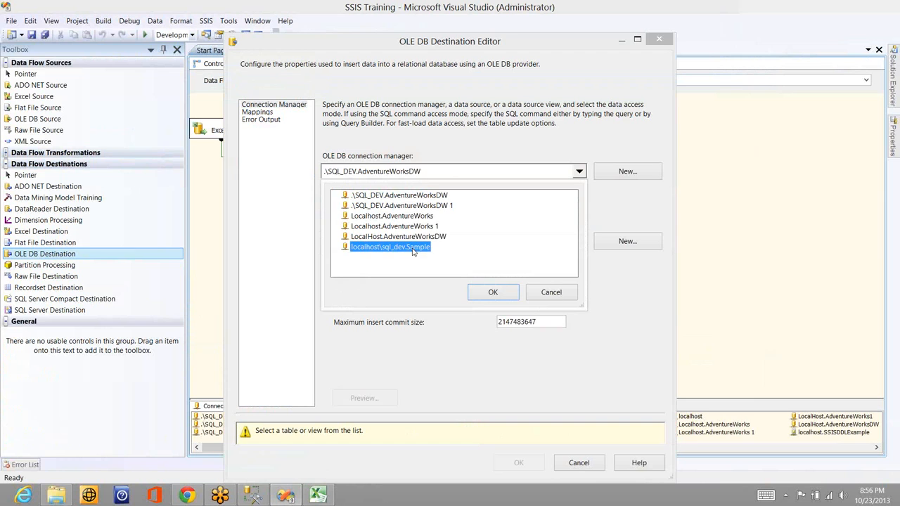
{"action": "left_click", "coordinate": [493, 292]}
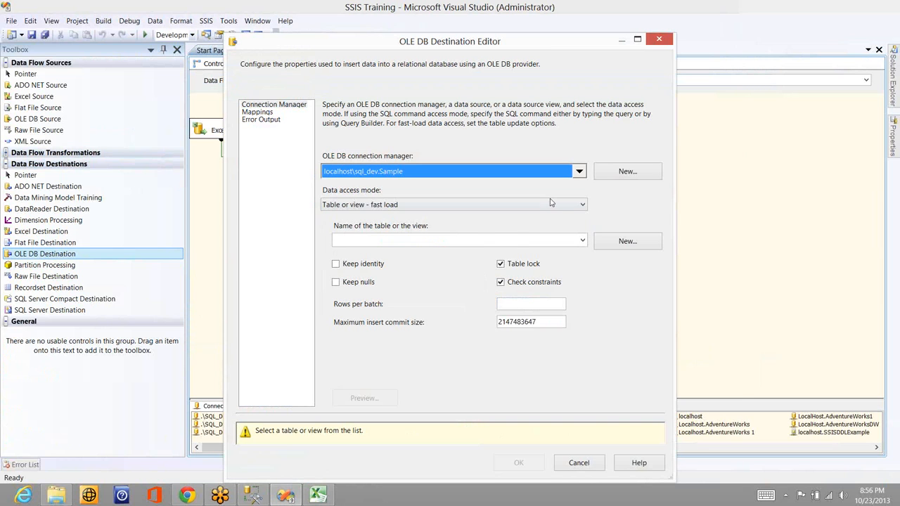
{"action": "left_click", "coordinate": [480, 205]}
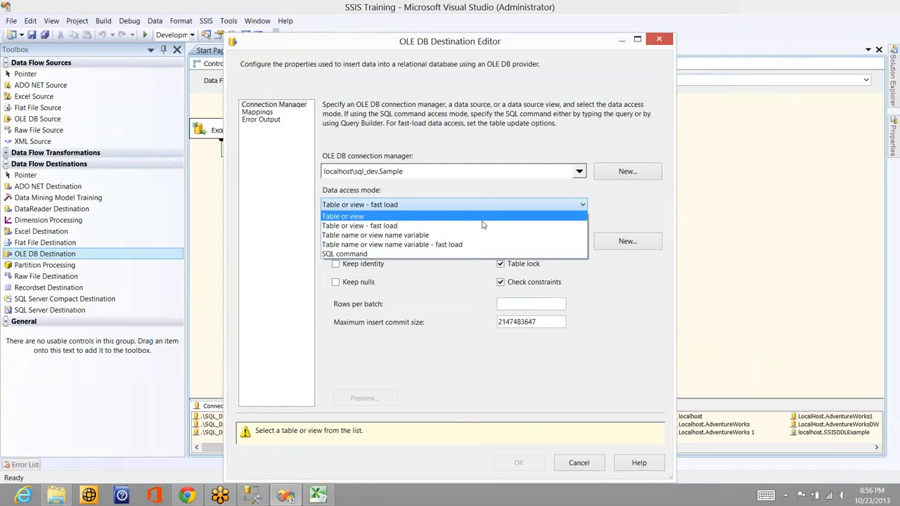
{"action": "left_click", "coordinate": [481, 218]}
{"action": "left_click", "coordinate": [476, 240]}
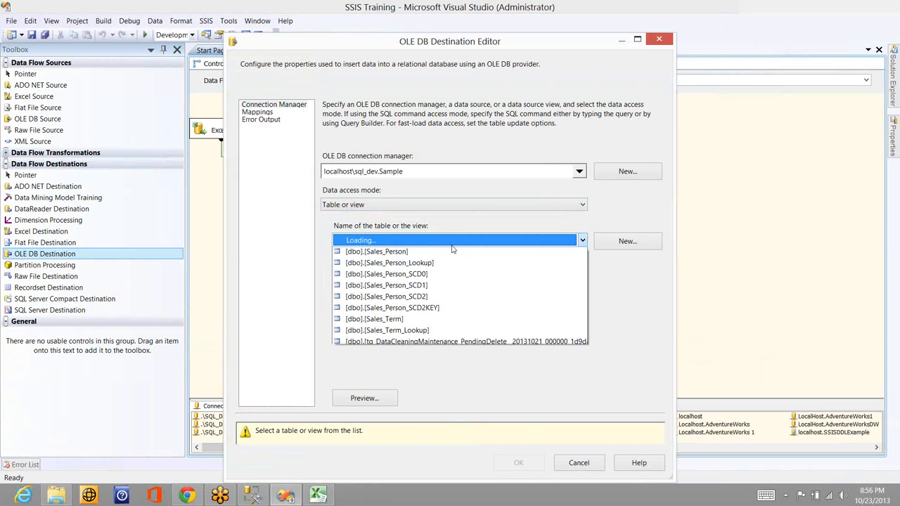
{"action": "left_click", "coordinate": [414, 310]}
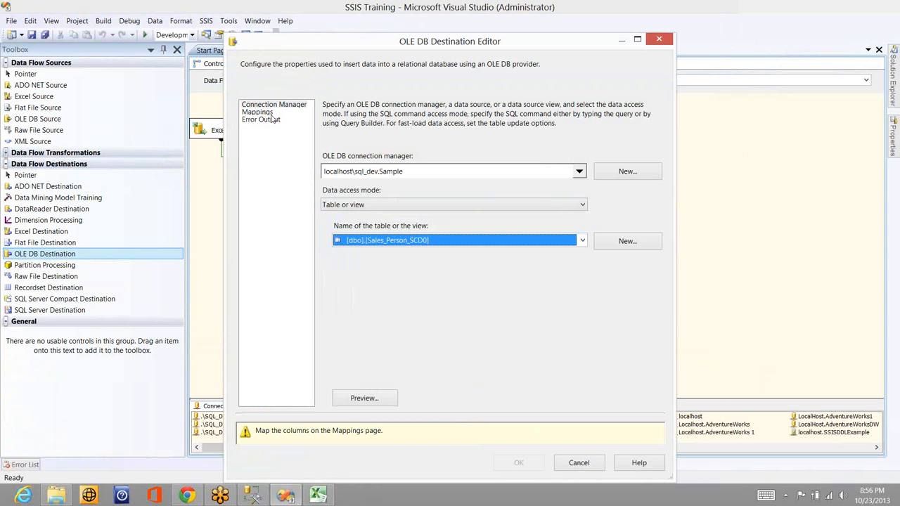
Map Copy of Col2 to City, Copy of Col3 to State and Copy of Col4 to Pin in the destination
{"action": "left_click", "coordinate": [268, 113]}
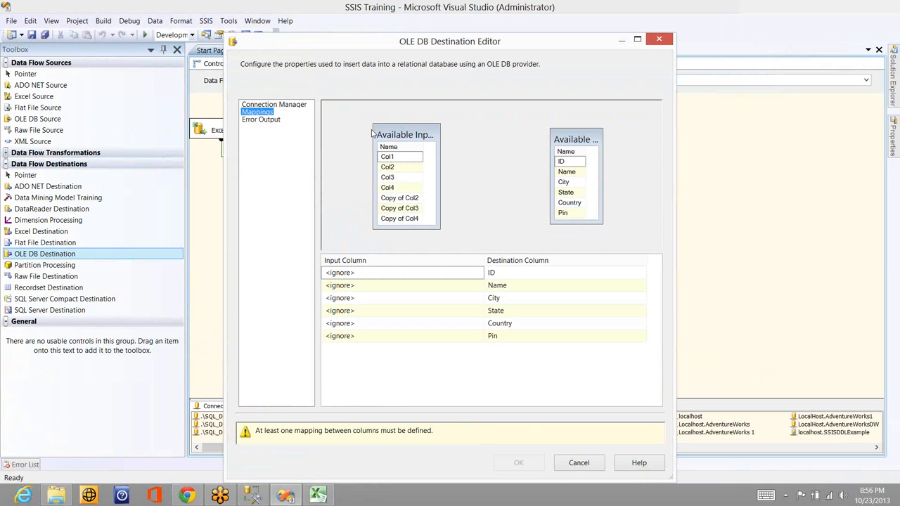
{"action": "left_click_drag", "start_coordinate": [408, 200], "coordinate": [560, 187]}
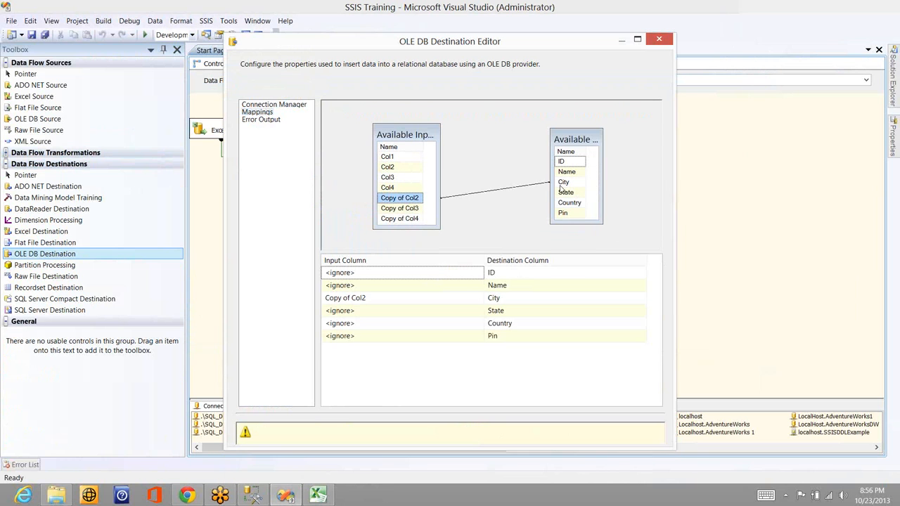
{"action": "left_click_drag", "start_coordinate": [416, 210], "coordinate": [578, 194]}
{"action": "left_click_drag", "start_coordinate": [417, 222], "coordinate": [567, 213]}
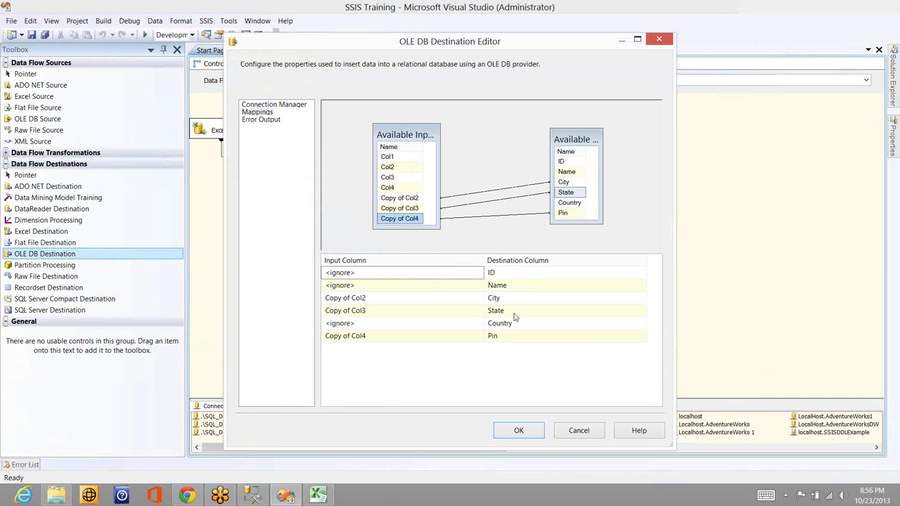
{"action": "left_click", "coordinate": [518, 432]}
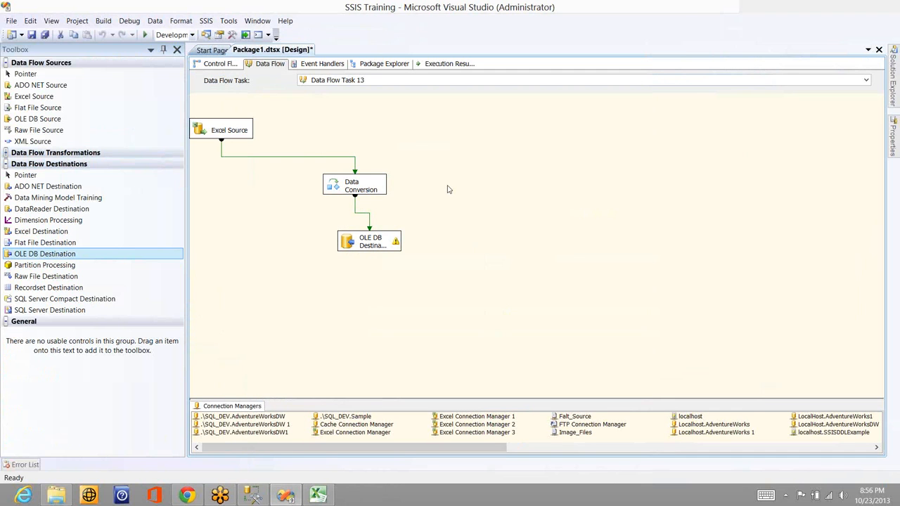
Execute the data flow task to load the converted Excel rows into the SQL table
{"action": "right_click", "coordinate": [356, 186]}
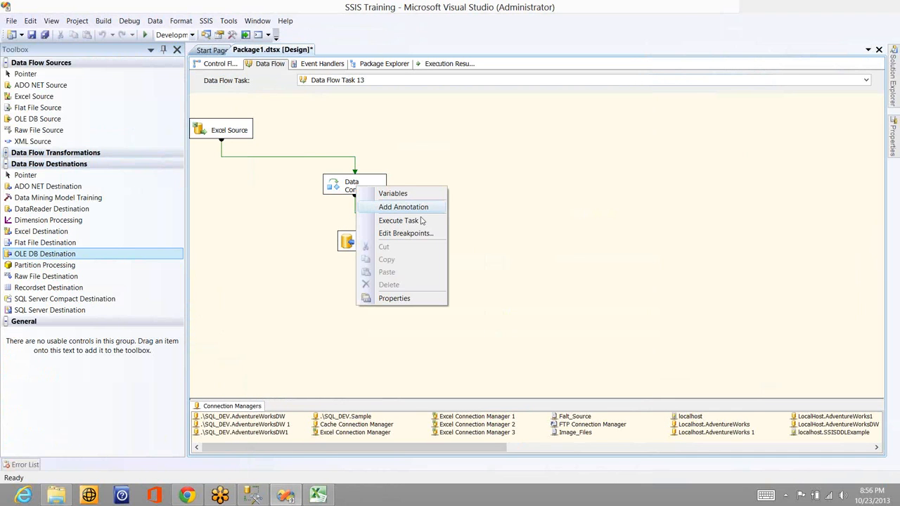
{"action": "left_click", "coordinate": [420, 220]}
{"action": "key", "text": "ctrl+s"}
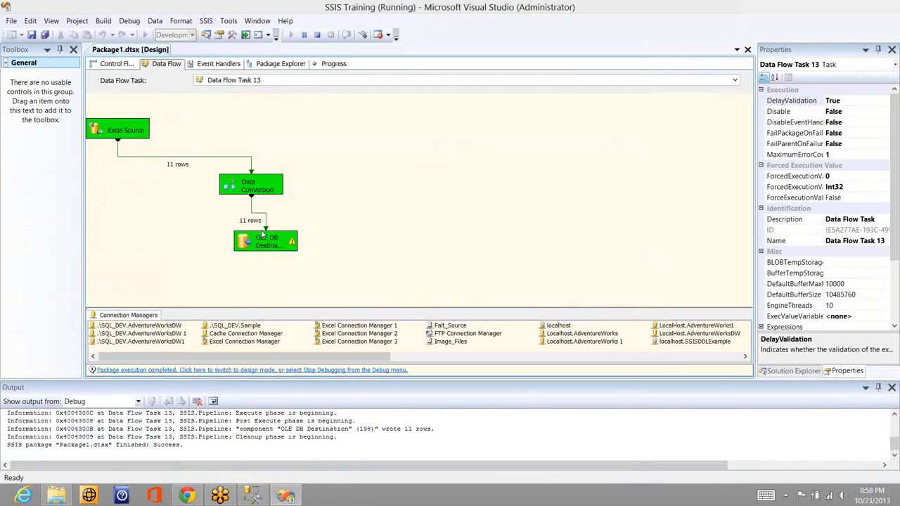
Switch to SQL Server Management Studio, run select * from Sales_Person_SCD0, and inspect the newly loaded rows
{"action": "left_click", "coordinate": [251, 495]}
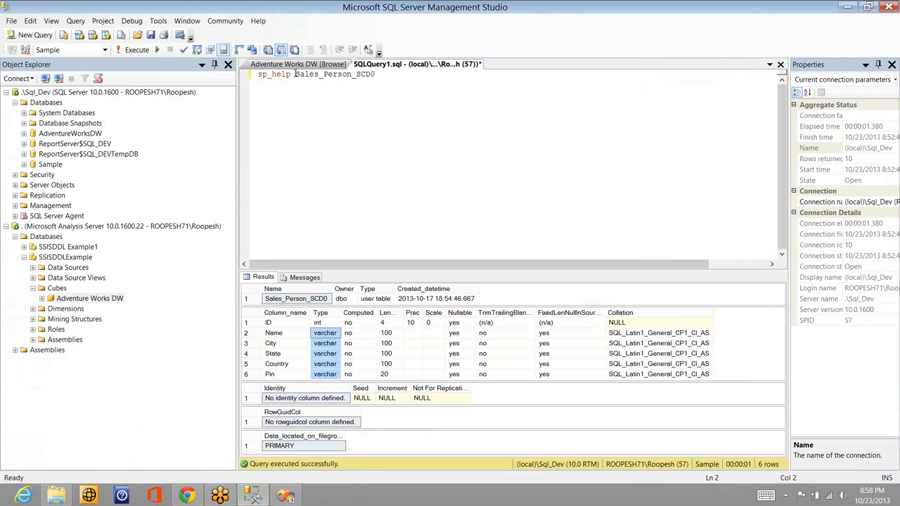
{"action": "left_click_drag", "start_coordinate": [258, 74], "coordinate": [294, 74]}
{"action": "type", "text": "select "}
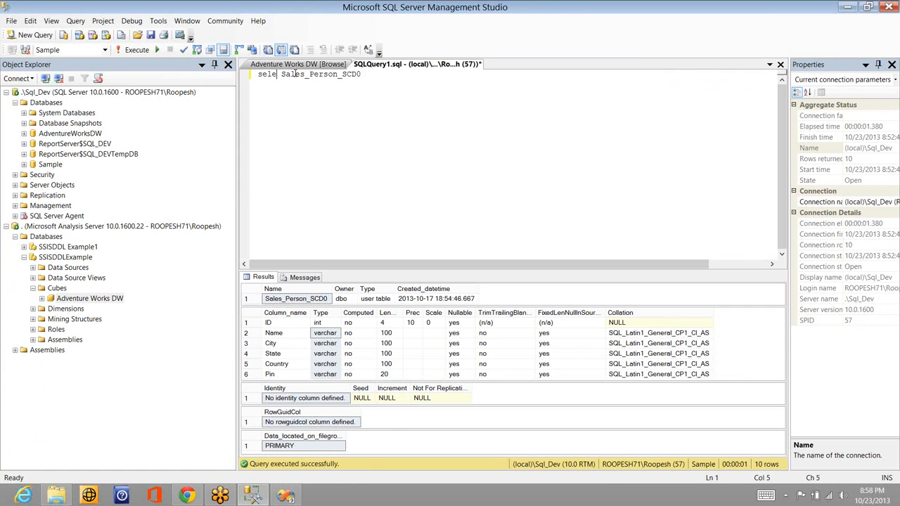
{"action": "type", "text": "* from"}
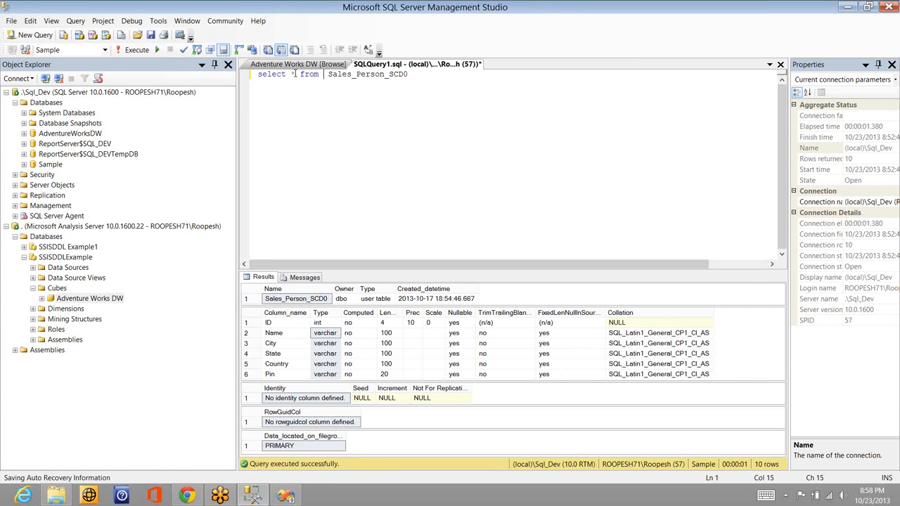
{"action": "key", "text": "F5"}
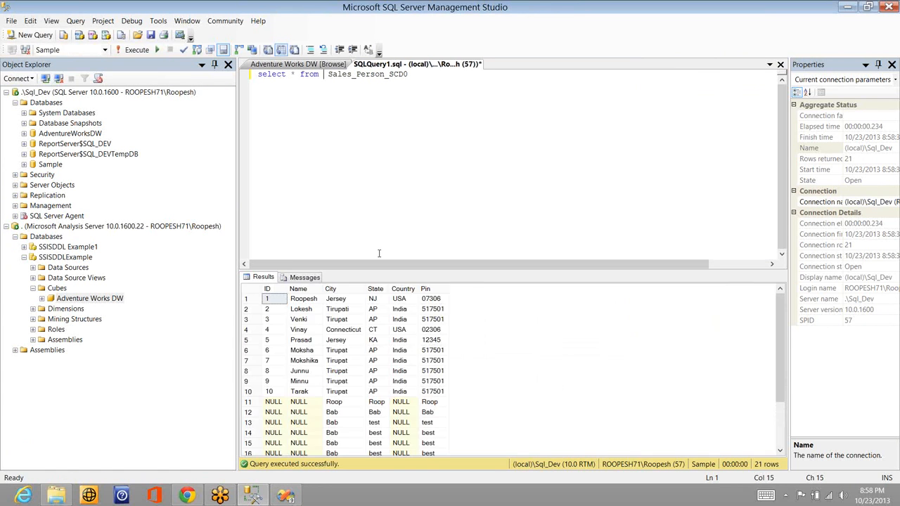
{"action": "left_click", "coordinate": [342, 415]}
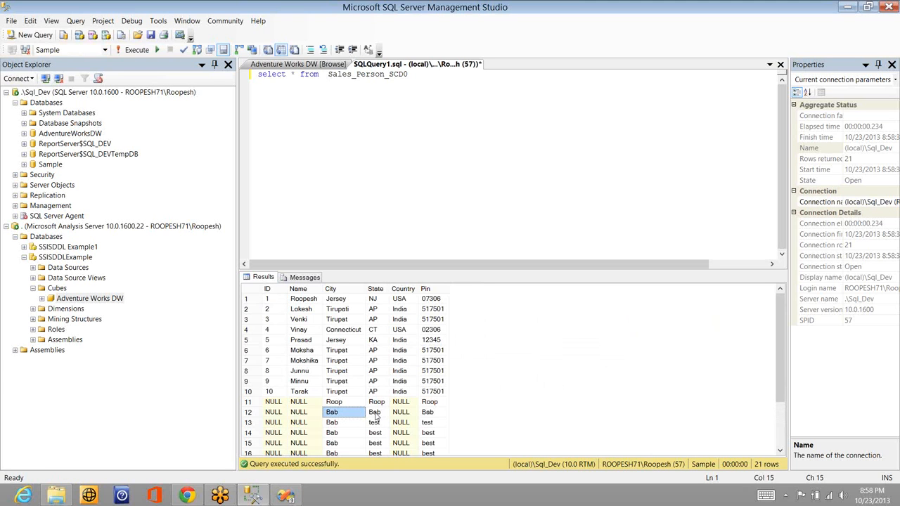
{"action": "left_click", "coordinate": [376, 414]}
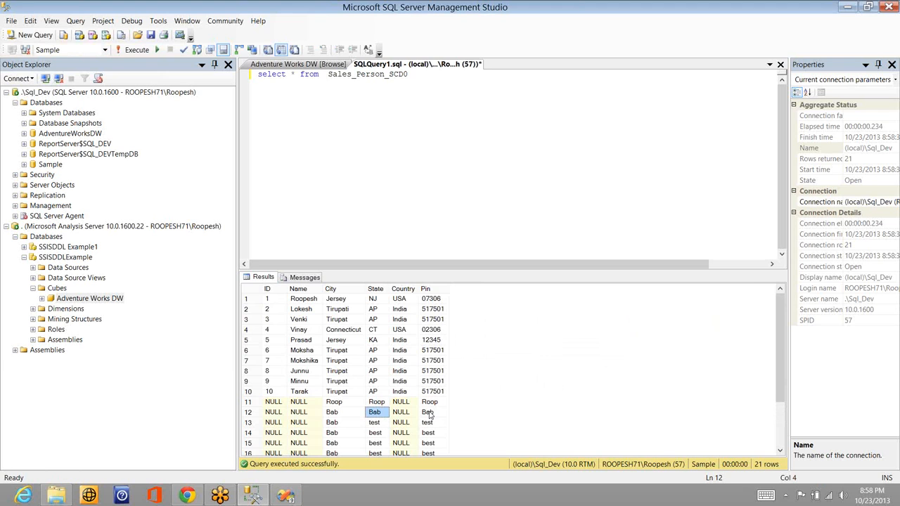
Return to Visual Studio, stop debugging, and map the unconverted Col1 to City in the OLE DB Destination
{"action": "key", "text": "alt+Tab"}
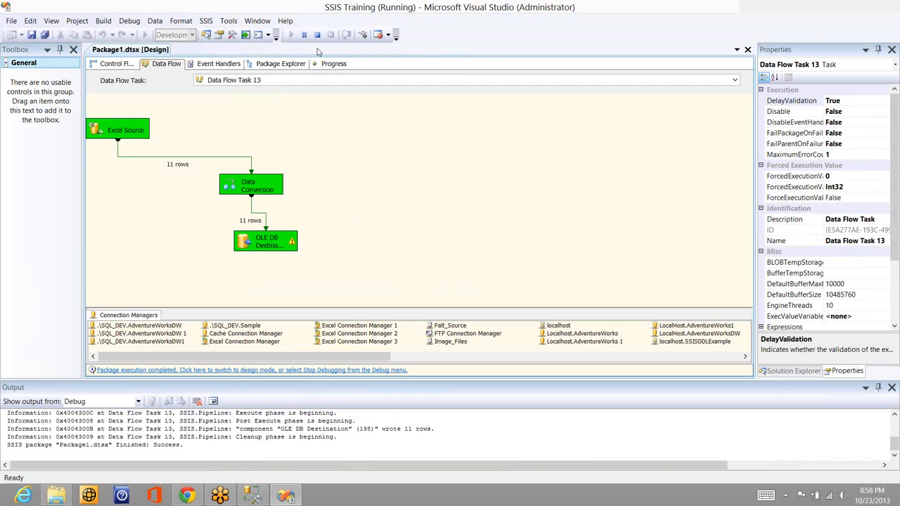
{"action": "left_click", "coordinate": [317, 35]}
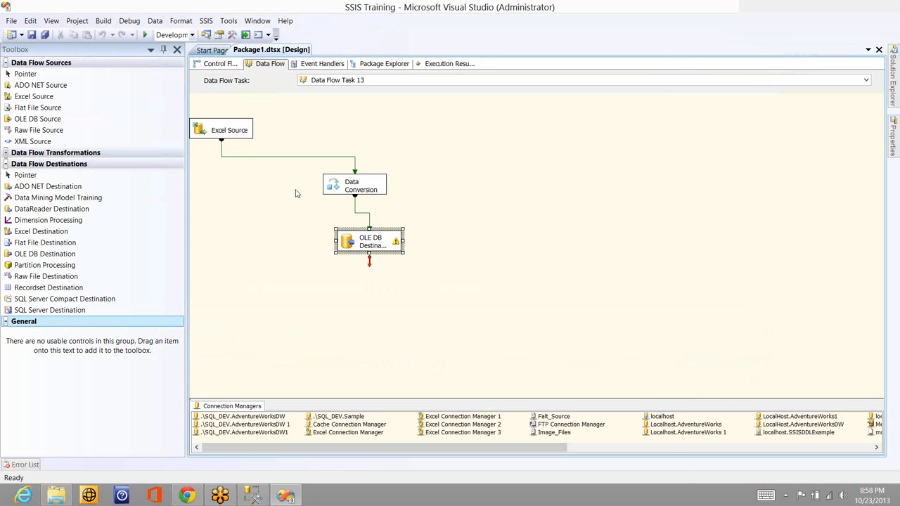
{"action": "left_click", "coordinate": [257, 112]}
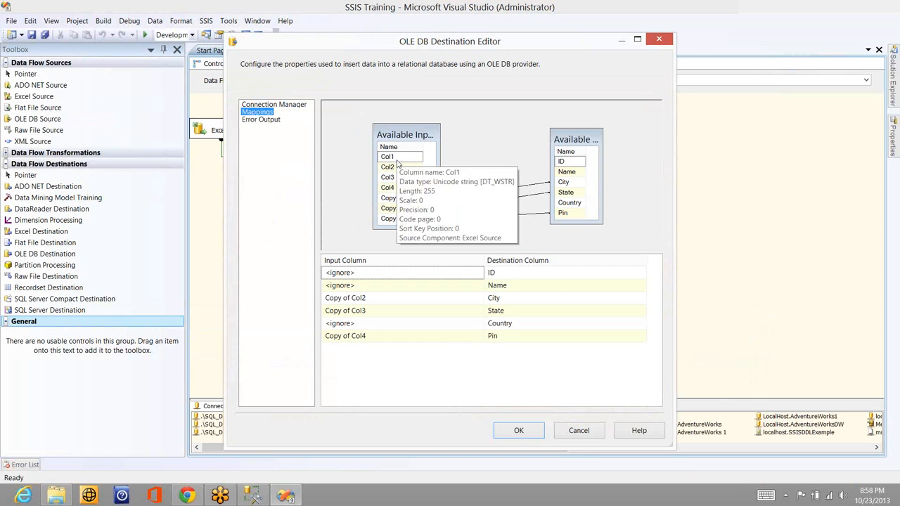
{"action": "left_click_drag", "start_coordinate": [397, 161], "coordinate": [563, 182]}
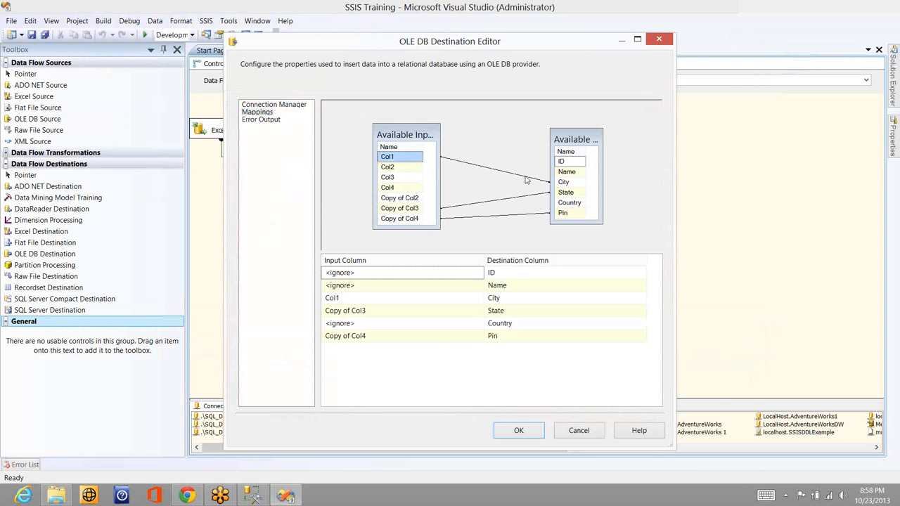
{"action": "left_click", "coordinate": [518, 429]}
{"action": "mouse_move", "coordinate": [396, 241]}
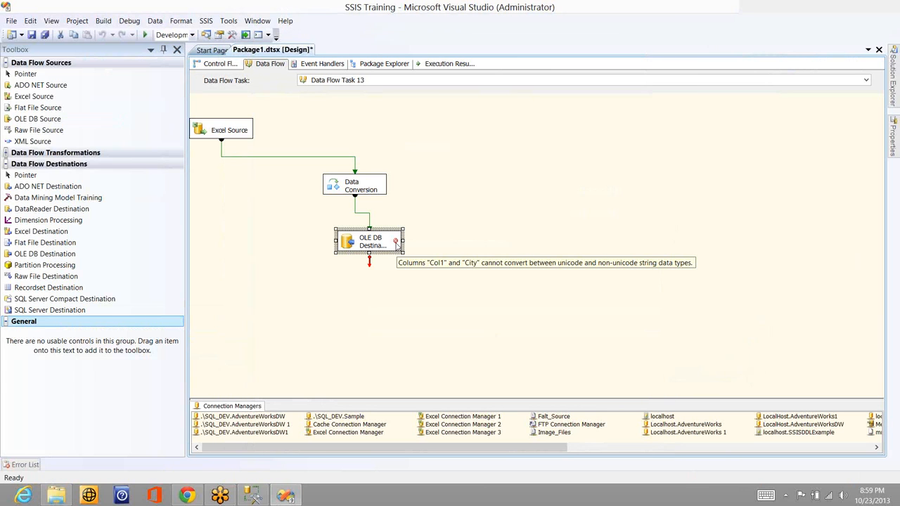
Switch to SQL Server Management Studio and begin an alter table Sales_Person_SCD0 statement below the select query
{"action": "left_click", "coordinate": [370, 197]}
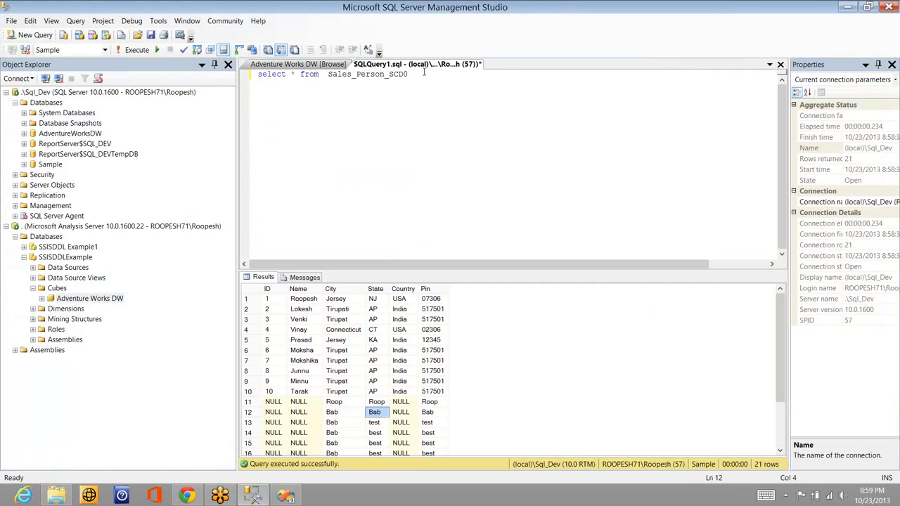
{"action": "left_click", "coordinate": [424, 71]}
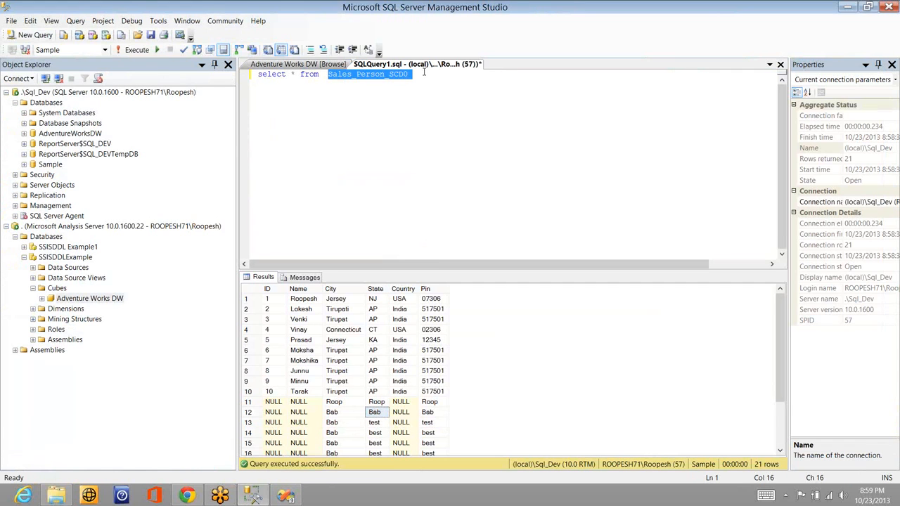
{"action": "key", "text": "Return"}
{"action": "key", "text": "Return"}
{"action": "type", "text": "alter table Sales_Person_SCD0"}
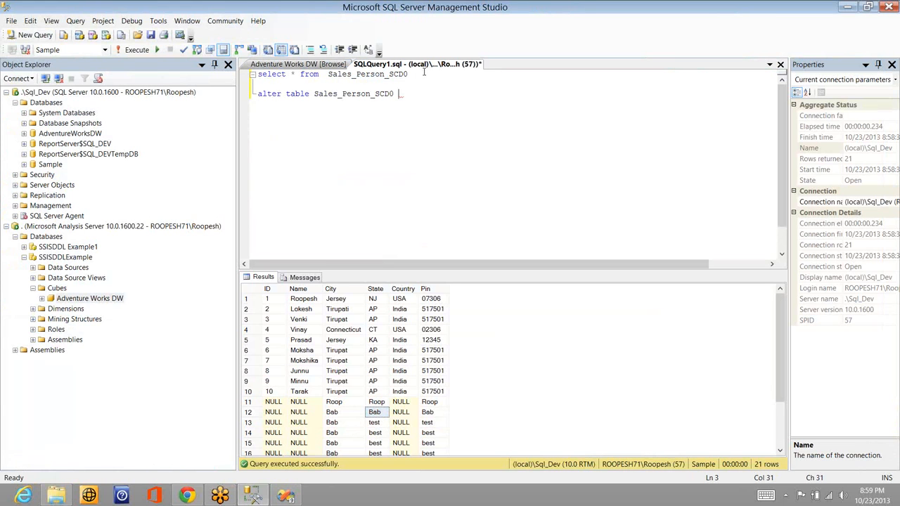
{"action": "key", "text": "Return"}
{"action": "type", "text": "alter name"}
{"action": "key", "text": "ctrl+Left"}
{"action": "type", "text": "column name"}
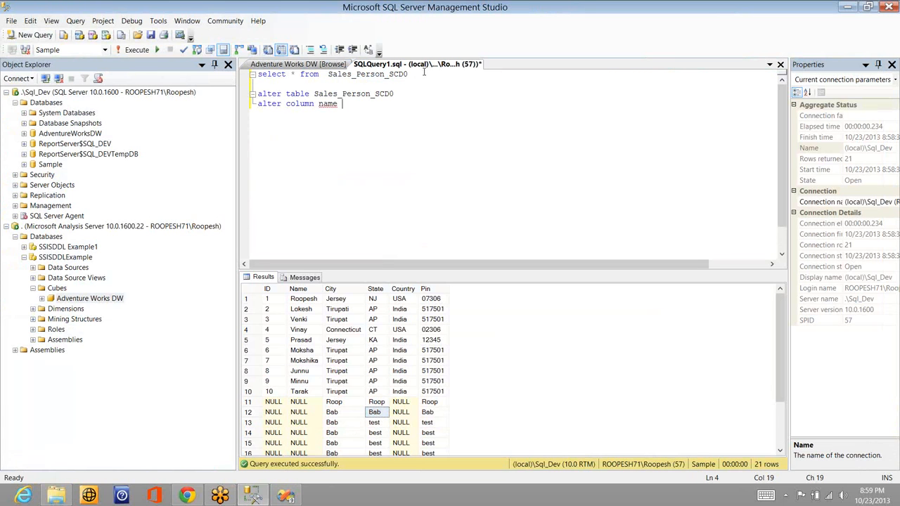
{"action": "type", "text": " nvarchar(100)"}
{"action": "key", "text": "shift+Home"}
{"action": "key", "text": "BackSpace"}
{"action": "key", "text": "shift+Up"}
{"action": "key", "text": "shift+Up"}
{"action": "key", "text": "ctrl+z"}
Complete the alter table Sales_Person_SCD0 statement with alter column name nvarchar(100) and execute only that statement
{"action": "key", "text": "ctrl+z"}
{"action": "key", "text": "shift+Home"}
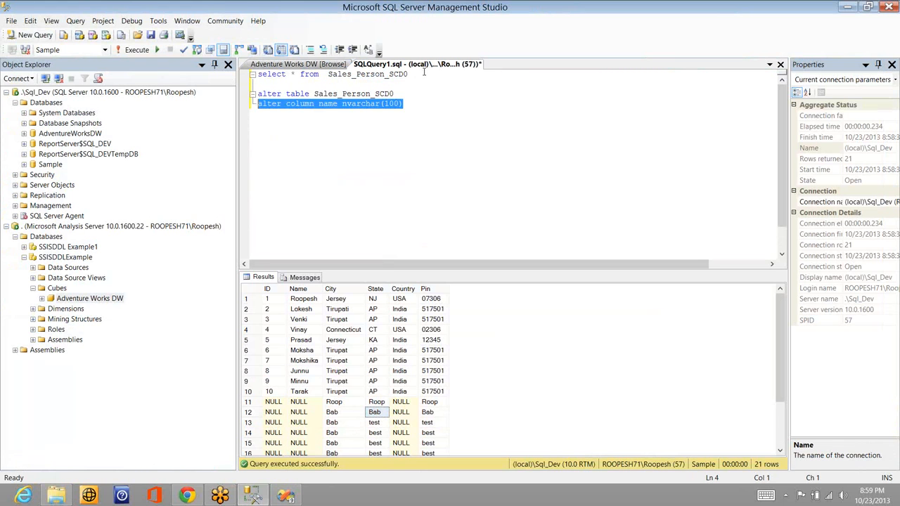
{"action": "key", "text": "shift+Up"}
{"action": "key", "text": "F5"}
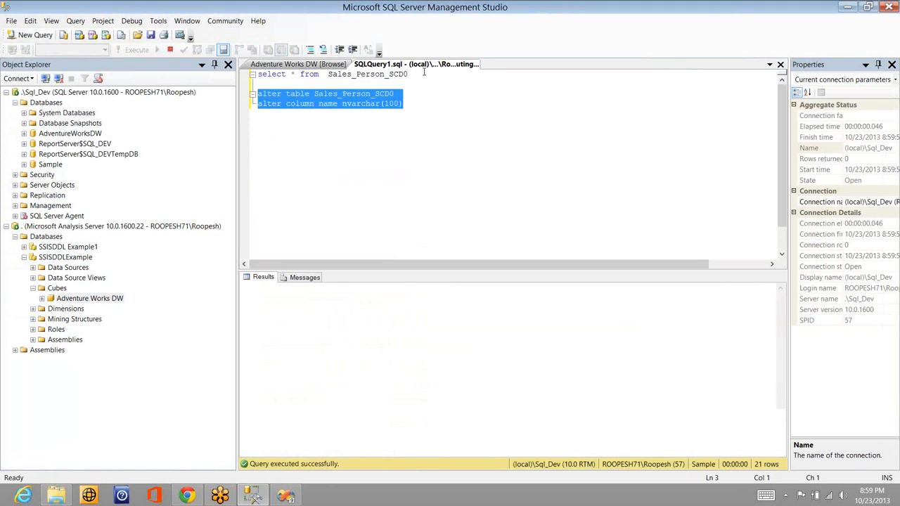
Run only the select * from Sales_Person_SCD0 query to check the table's rows
{"action": "left_click", "coordinate": [424, 73]}
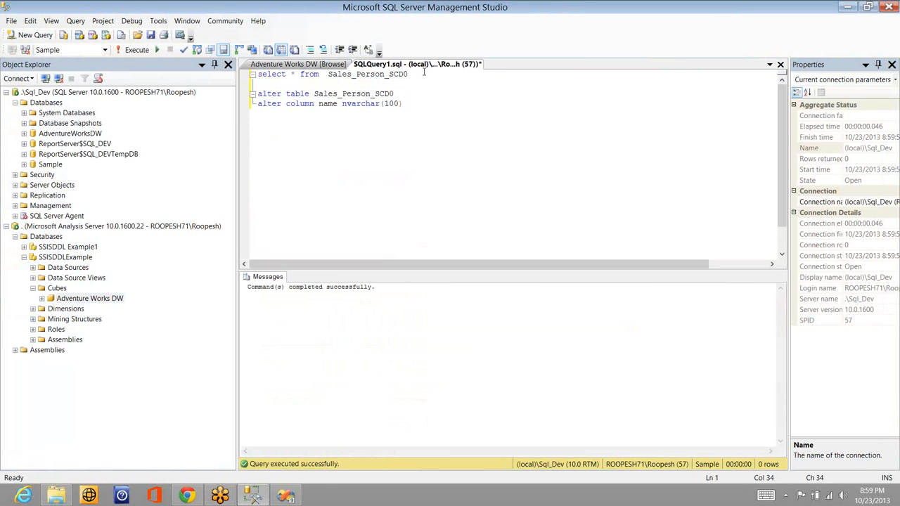
{"action": "key", "text": "shift+Home"}
{"action": "key", "text": "F5"}
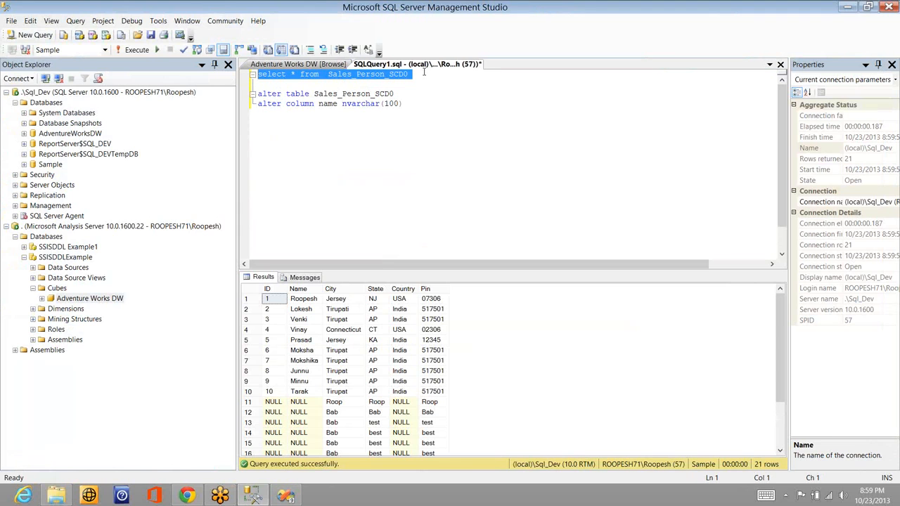
Switch to Visual Studio and map Col1 to Name and Copy of Col2 to City in the OLE DB Destination
{"action": "key", "text": "alt+Tab"}
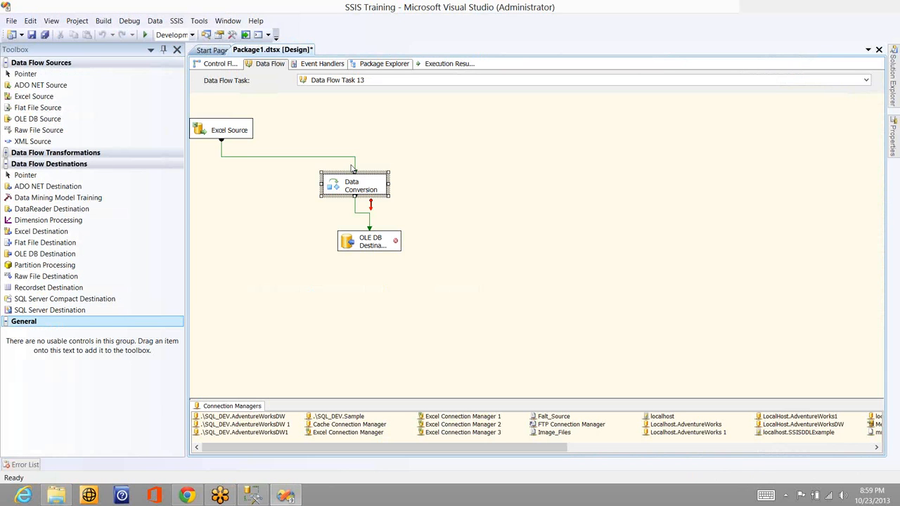
{"action": "double_click", "coordinate": [383, 240]}
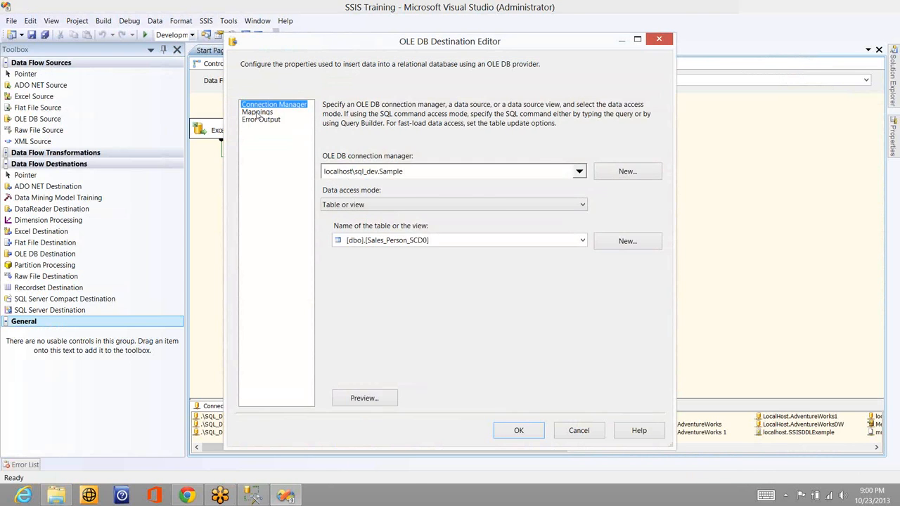
{"action": "left_click", "coordinate": [258, 112]}
{"action": "left_click_drag", "start_coordinate": [412, 158], "coordinate": [569, 173]}
{"action": "left_click_drag", "start_coordinate": [411, 202], "coordinate": [568, 186]}
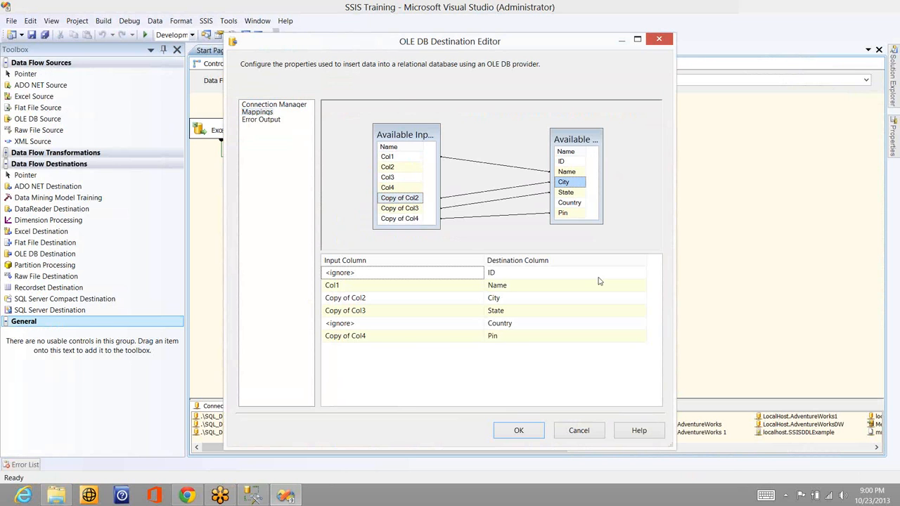
{"action": "left_click", "coordinate": [521, 431]}
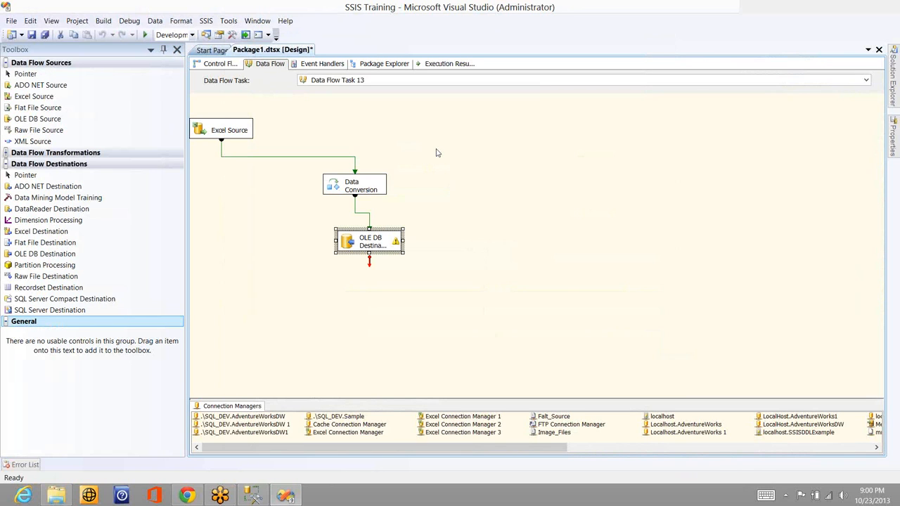
Execute the data flow task with the revised OLE DB Destination mappings
{"action": "right_click", "coordinate": [436, 153]}
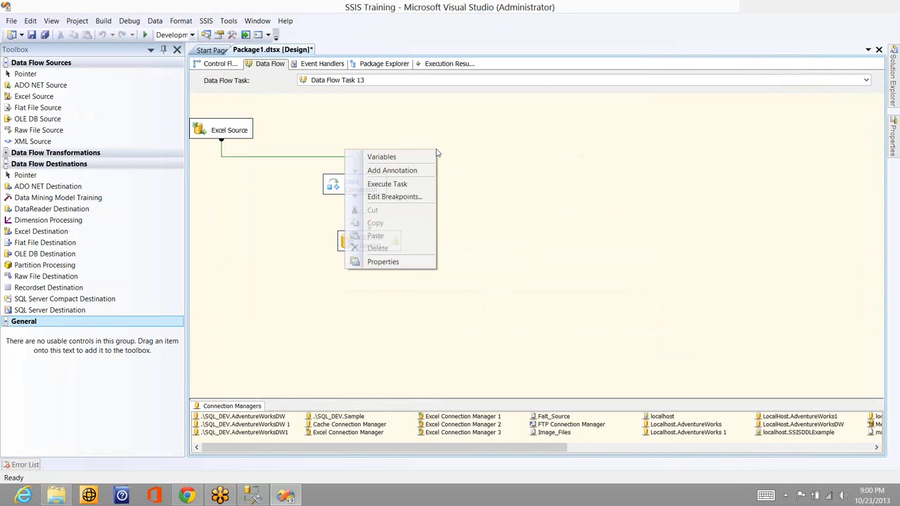
{"action": "left_click", "coordinate": [412, 184]}
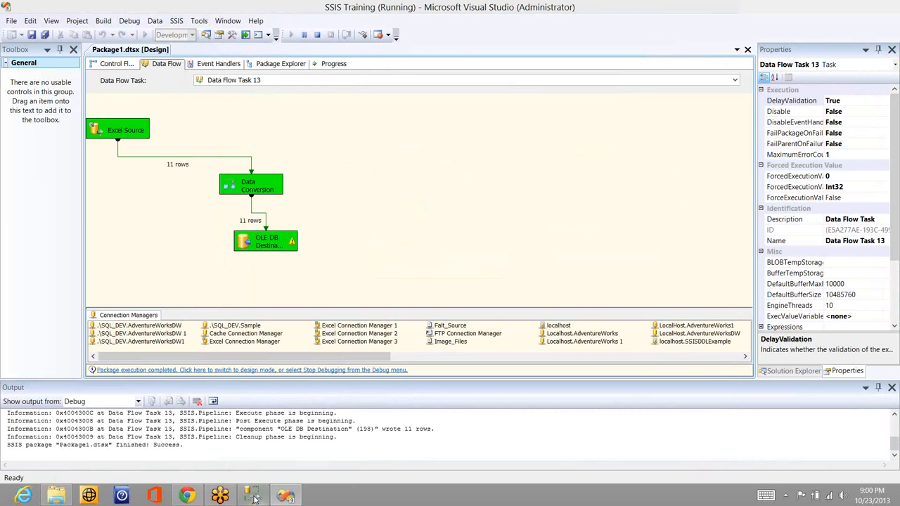
Switch to SQL Server Management Studio, rerun the Sales_Person_SCD0 select query, and inspect the Name values of the last rows
{"action": "left_click", "coordinate": [253, 497]}
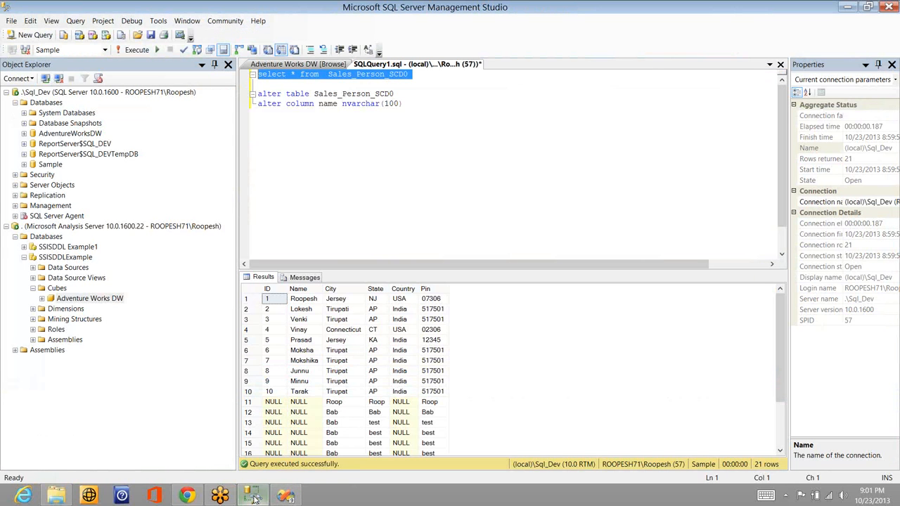
{"action": "key", "text": "F5"}
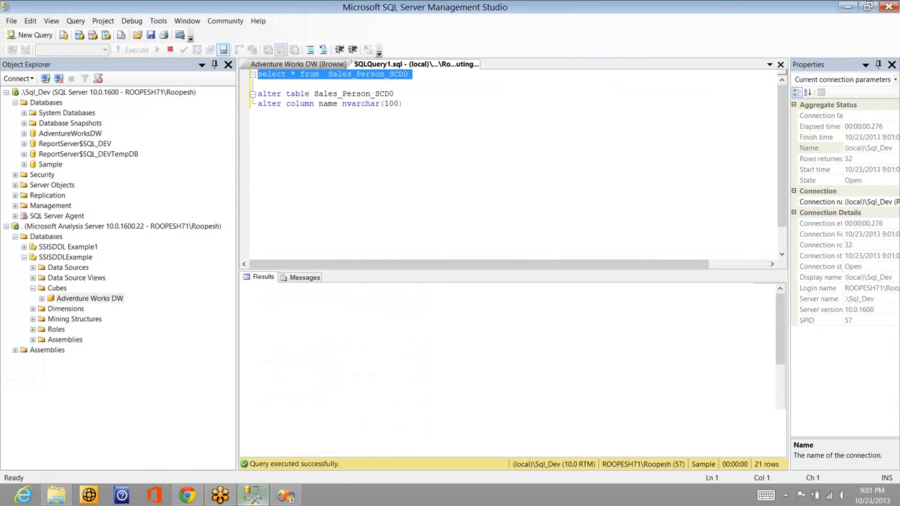
{"action": "left_click", "coordinate": [296, 423]}
{"action": "key", "text": "Down"}
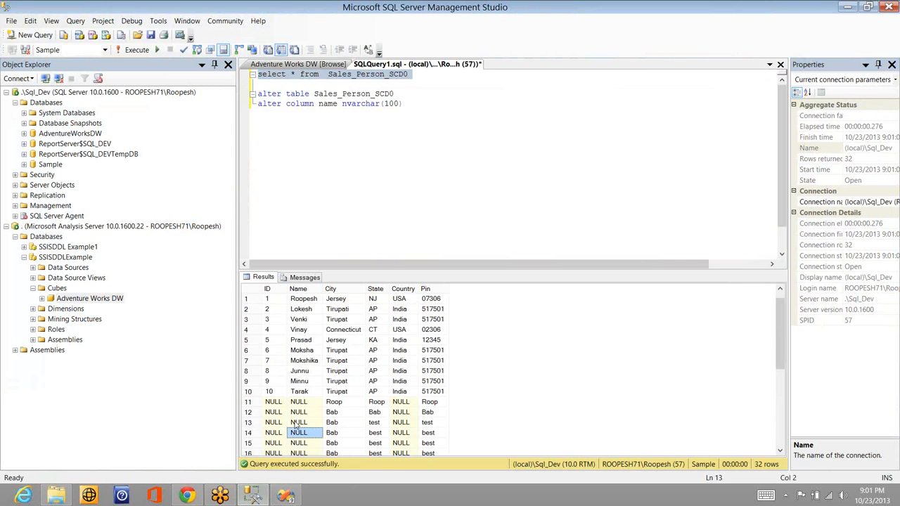
{"action": "key", "text": "Page_Down"}
{"action": "key", "text": "Page_Down"}
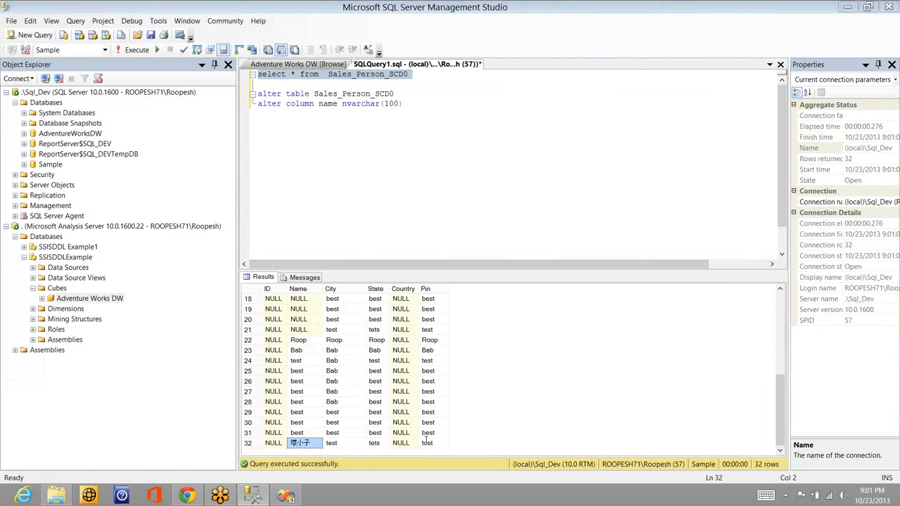
Return to Visual Studio, stop debugging the package, and open the OLE DB Destination for editing
{"action": "key", "text": "alt+Tab"}
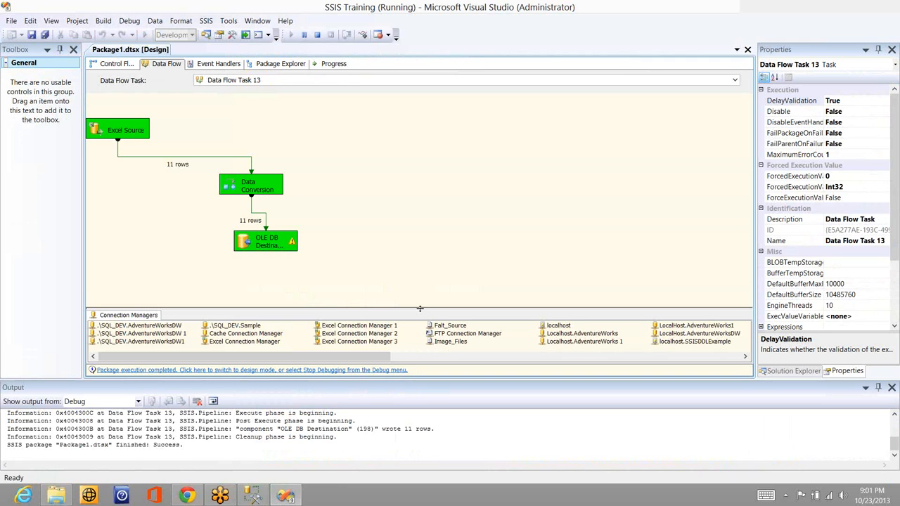
{"action": "left_click", "coordinate": [318, 36]}
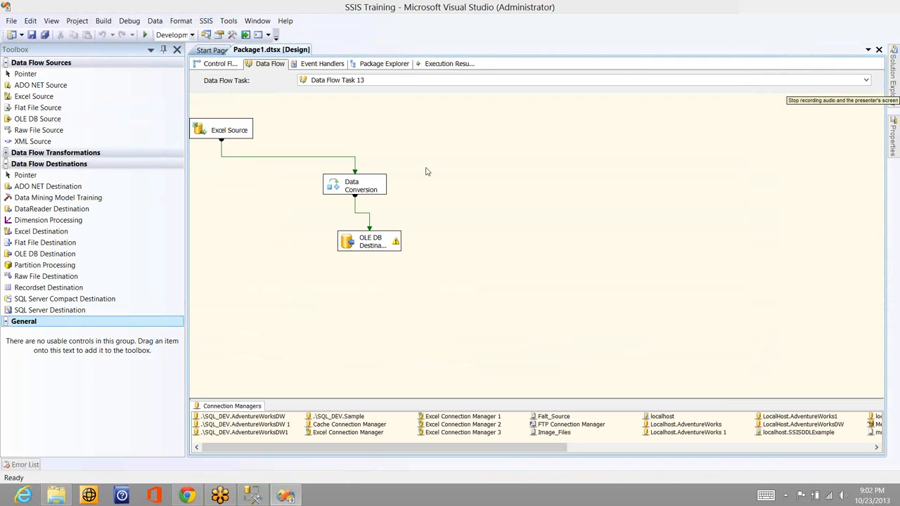
{"action": "double_click", "coordinate": [372, 245]}
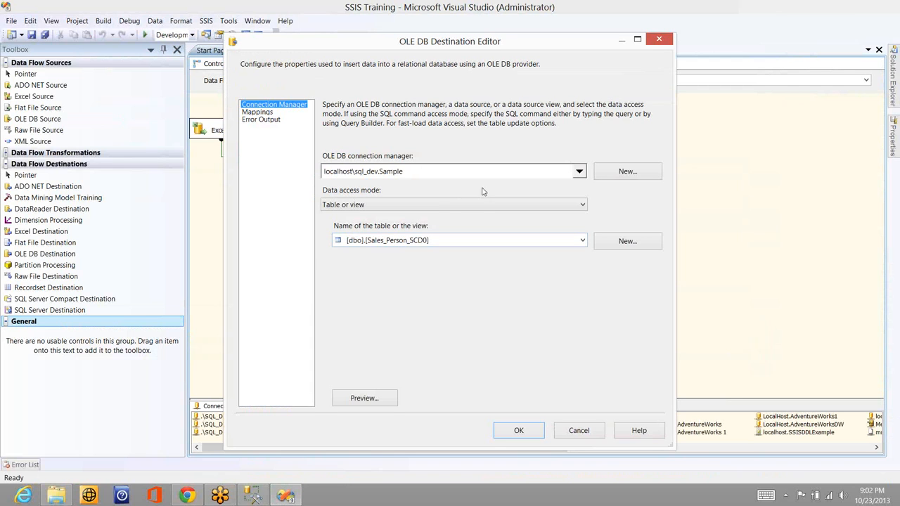
Compare the Table or view data access mode with Table or view - fast load, and leave the fast load mode selected
{"action": "left_click", "coordinate": [466, 206]}
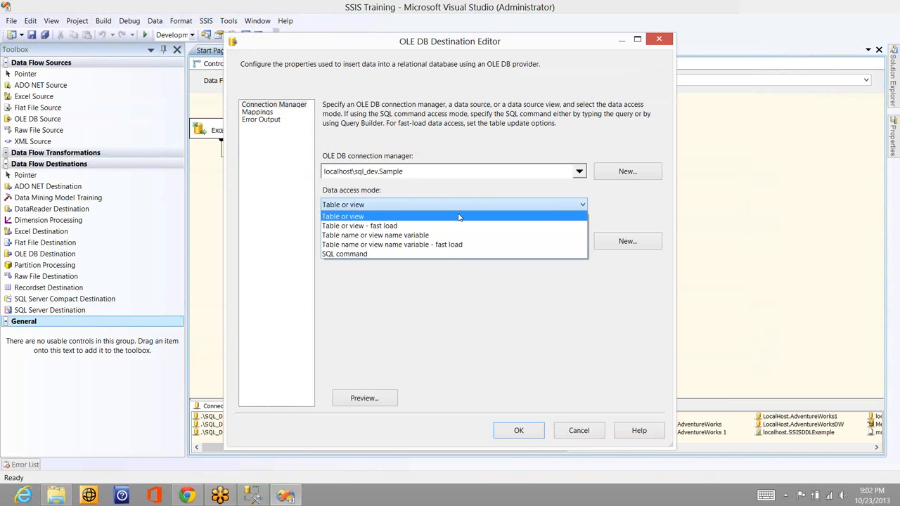
{"action": "left_click", "coordinate": [457, 226]}
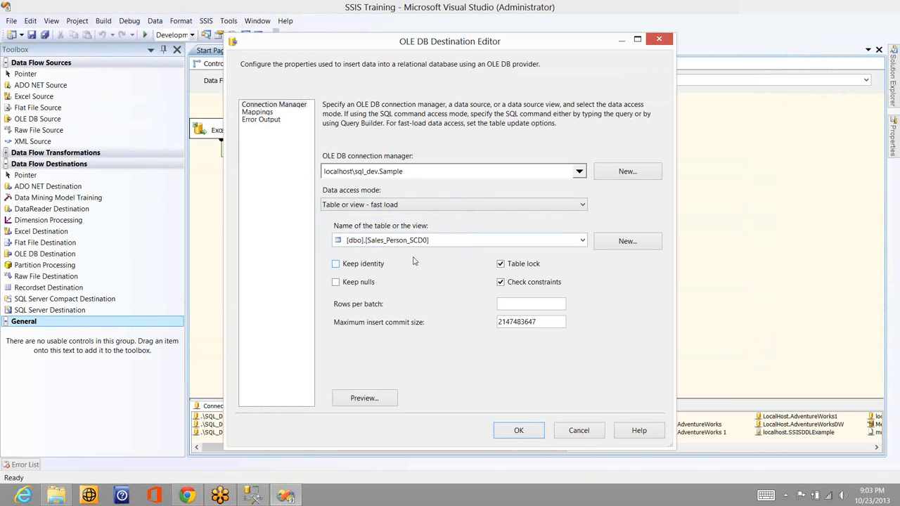
{"action": "left_click", "coordinate": [413, 203]}
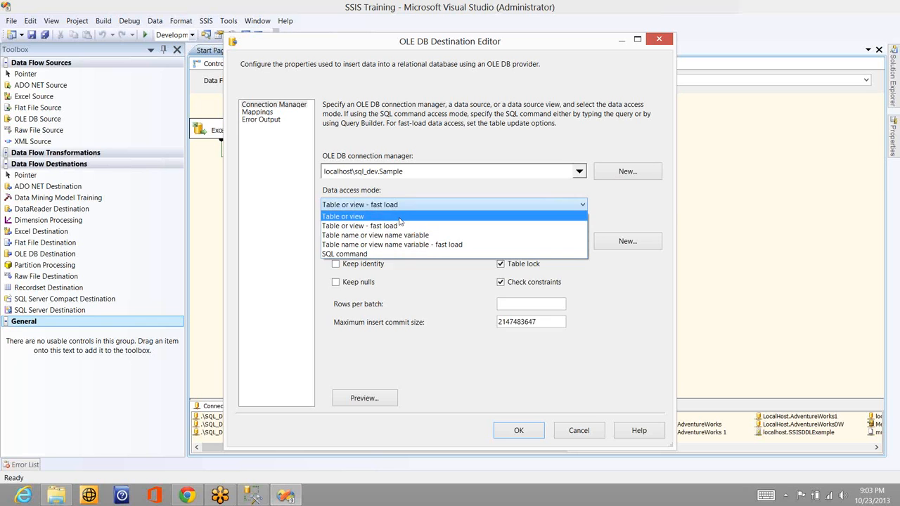
{"action": "left_click", "coordinate": [398, 218]}
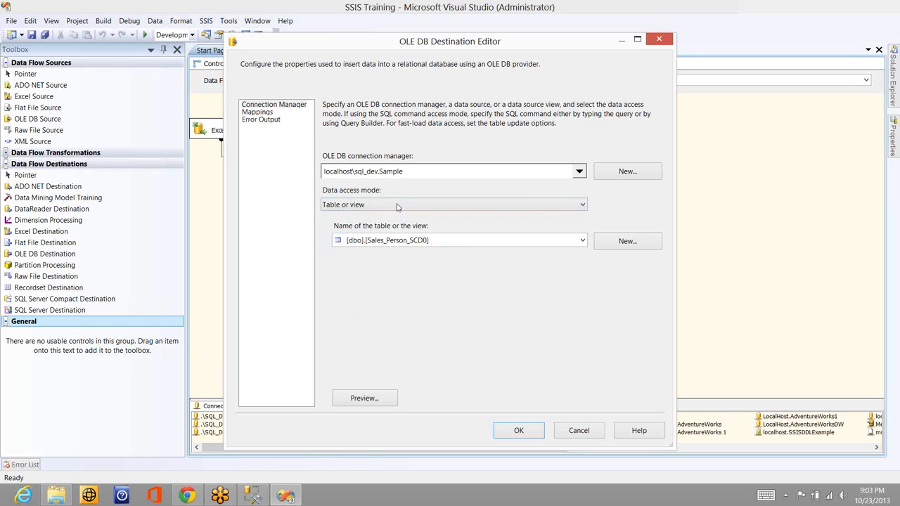
{"action": "left_click", "coordinate": [397, 206]}
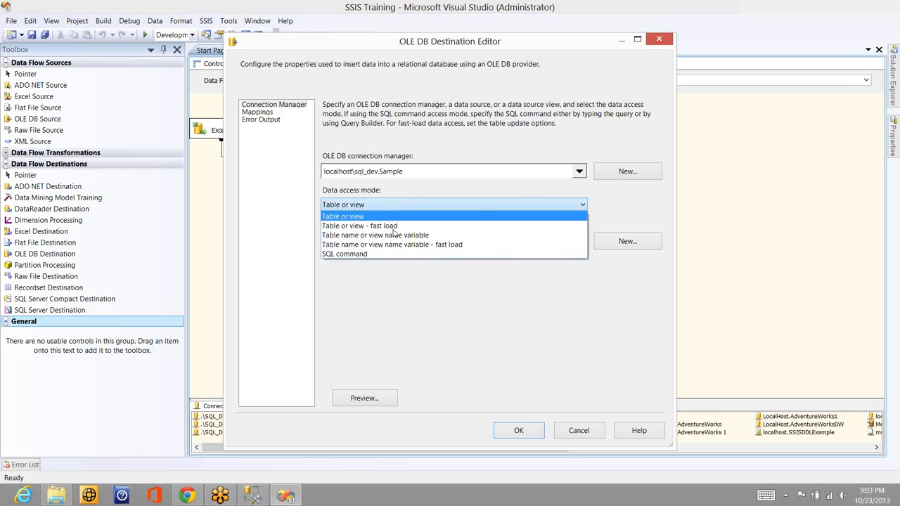
{"action": "left_click", "coordinate": [395, 226]}
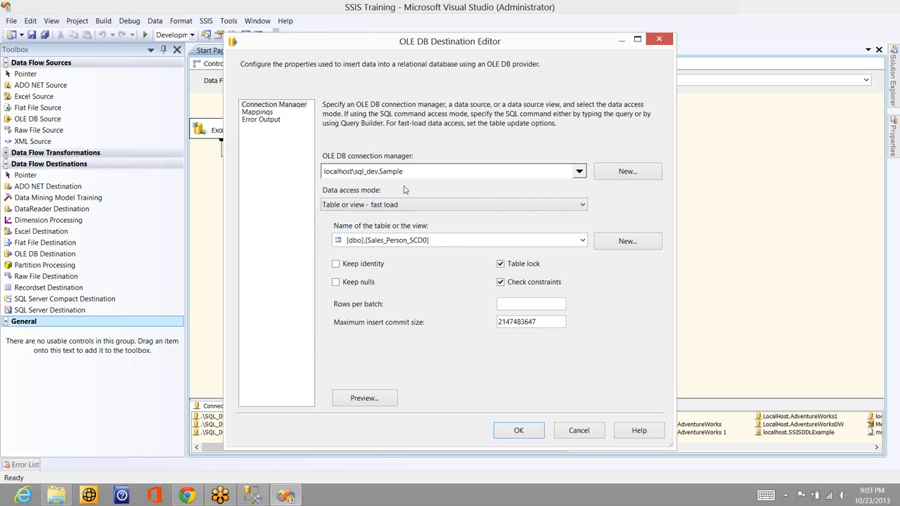
Look through the destination table selection and the generated CREATE TABLE statement, and dismiss it without creating a table
{"action": "left_click", "coordinate": [448, 242]}
{"action": "left_click", "coordinate": [415, 310]}
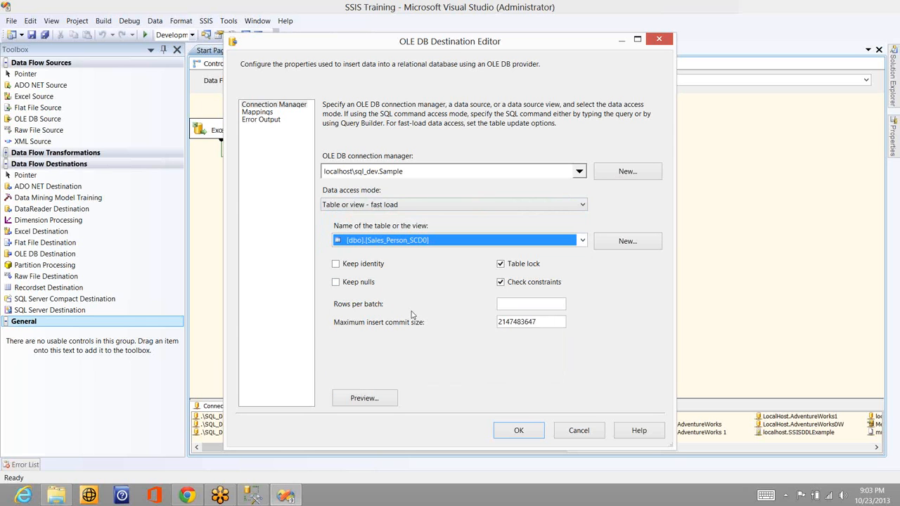
{"action": "left_click", "coordinate": [627, 245]}
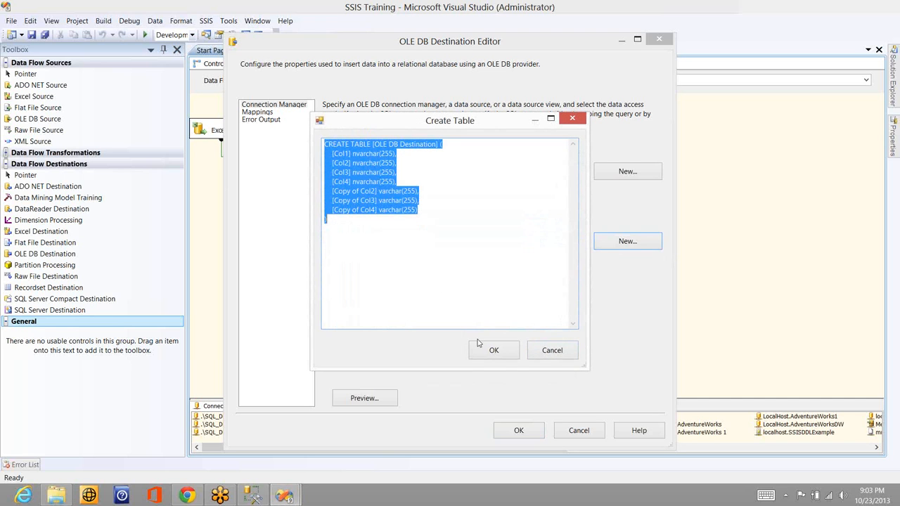
{"action": "left_click", "coordinate": [543, 350]}
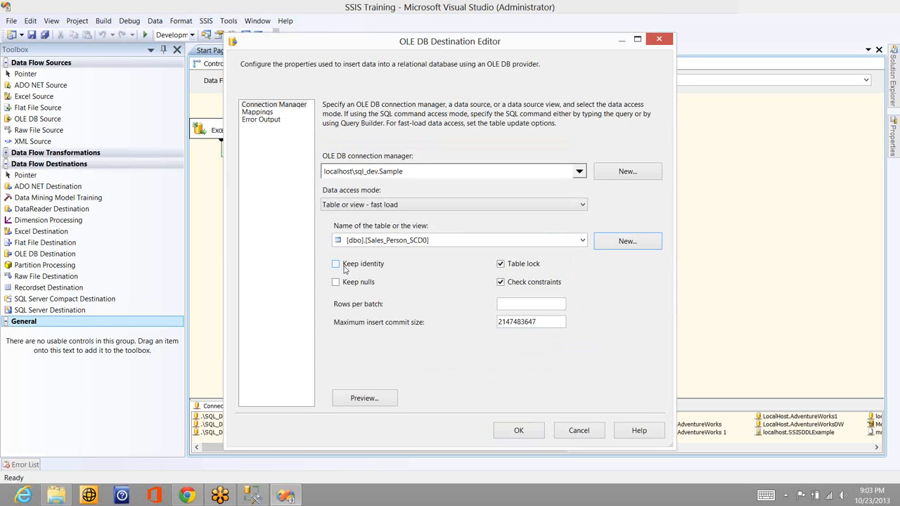
Examine the fast load options from Keep identity and Table lock to Maximum insert commit size, and review the column mappings
{"action": "left_click", "coordinate": [346, 269]}
{"action": "left_click", "coordinate": [345, 268]}
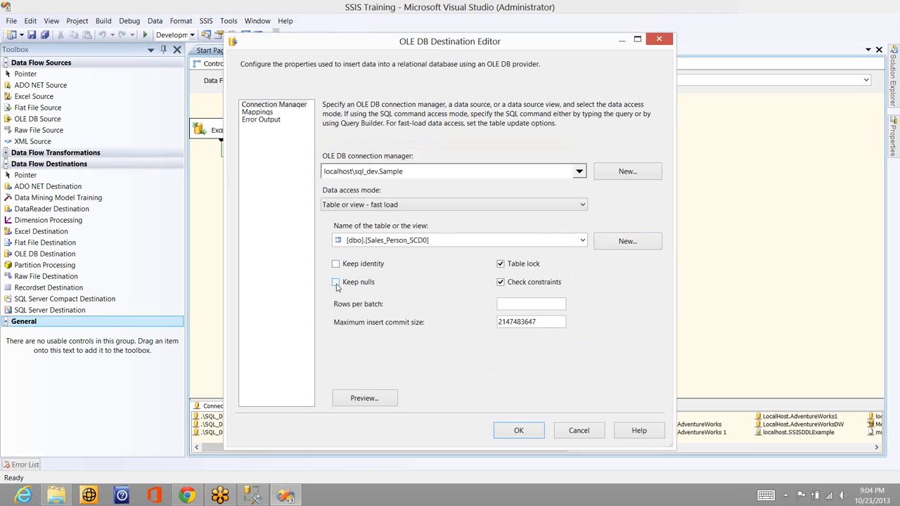
{"action": "left_click", "coordinate": [500, 265]}
{"action": "left_click", "coordinate": [500, 283]}
{"action": "left_click", "coordinate": [507, 304]}
{"action": "left_click", "coordinate": [533, 322]}
{"action": "left_click", "coordinate": [258, 113]}
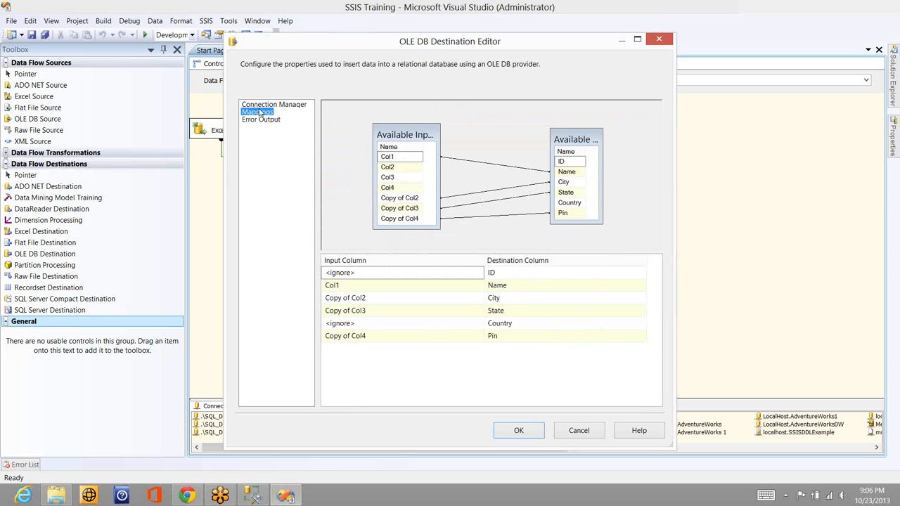
{"action": "left_click", "coordinate": [264, 105]}
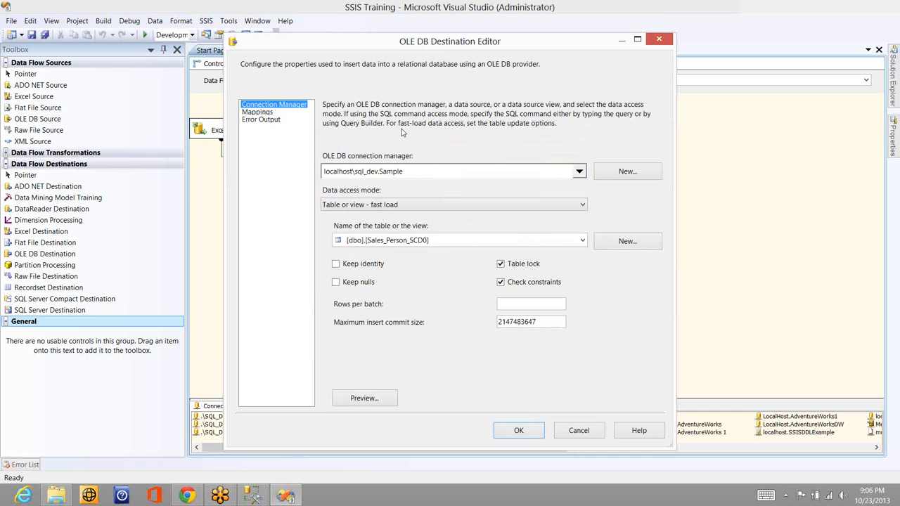
Set the data access mode to Table name or view name variable and show the variables available for it
{"action": "left_click", "coordinate": [418, 206]}
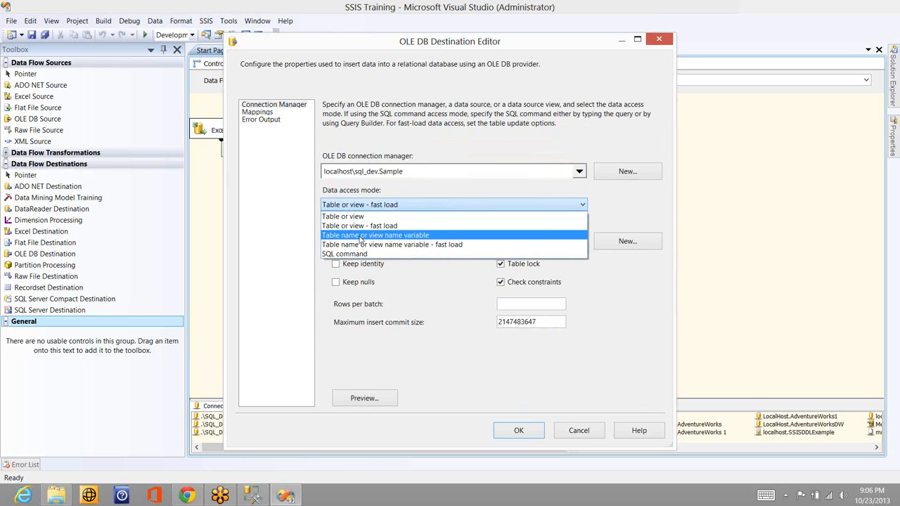
{"action": "left_click", "coordinate": [401, 237]}
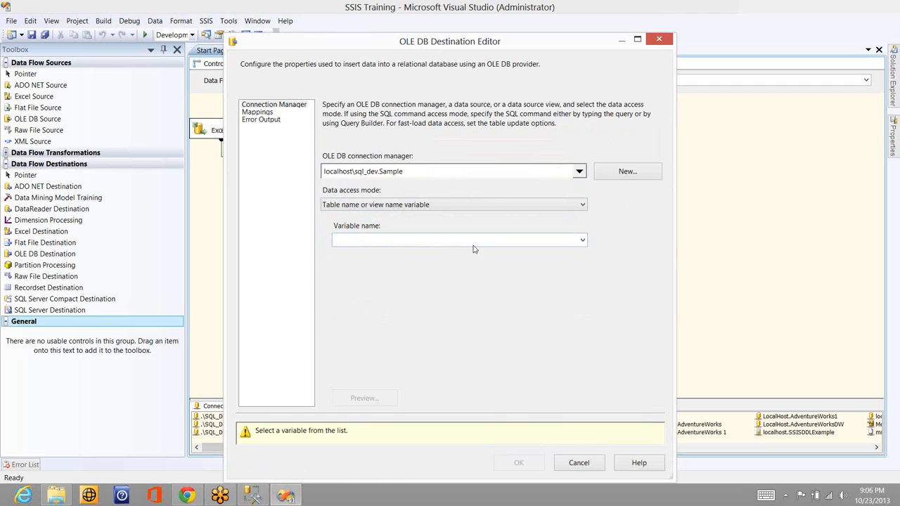
{"action": "left_click", "coordinate": [563, 246]}
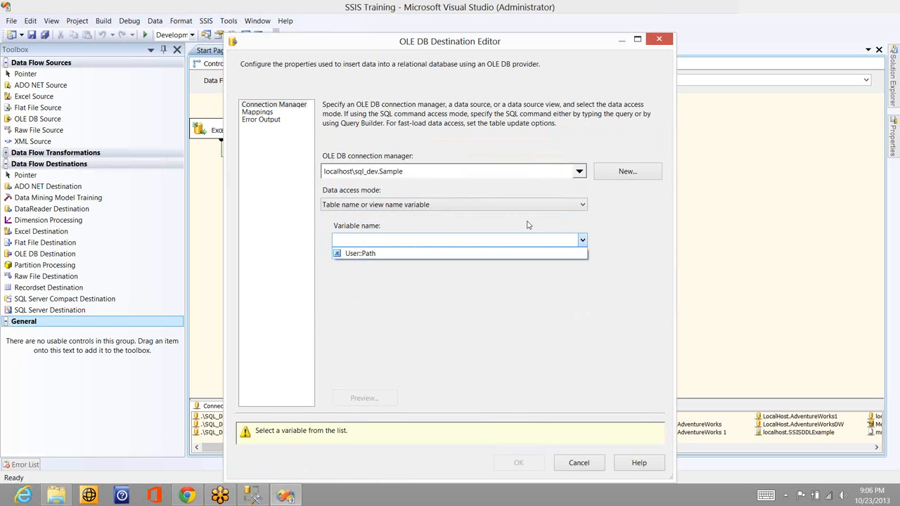
Set the OLE DB Destination's data access mode to Table name or view name variable - fast load
{"action": "left_click", "coordinate": [522, 205]}
{"action": "left_click", "coordinate": [521, 204]}
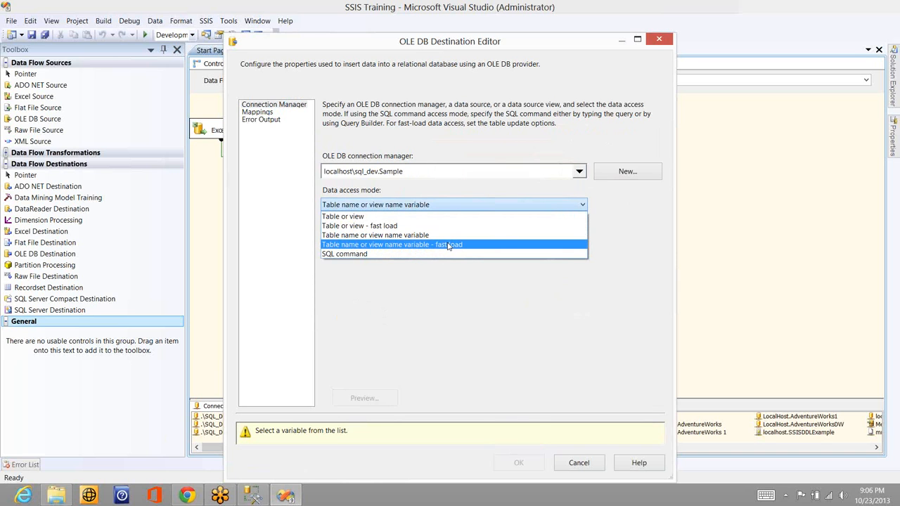
{"action": "left_click", "coordinate": [448, 245]}
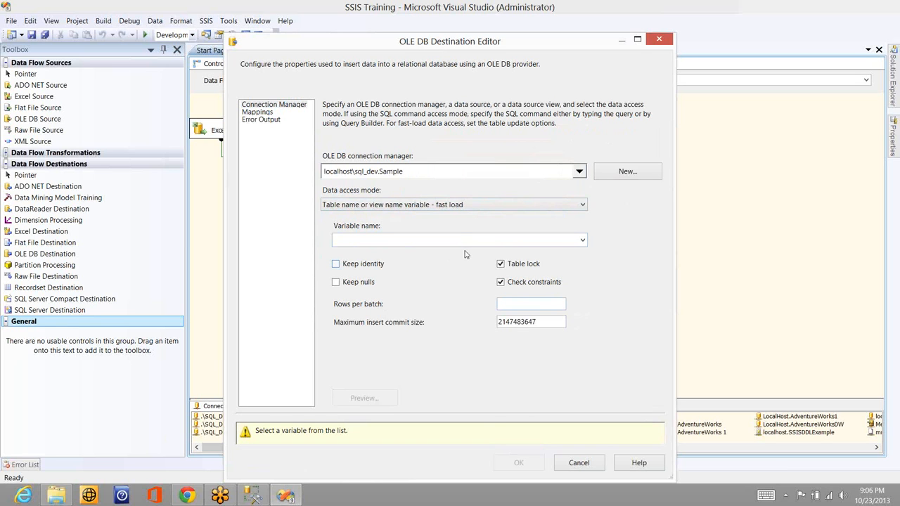
{"action": "left_click", "coordinate": [795, 86]}
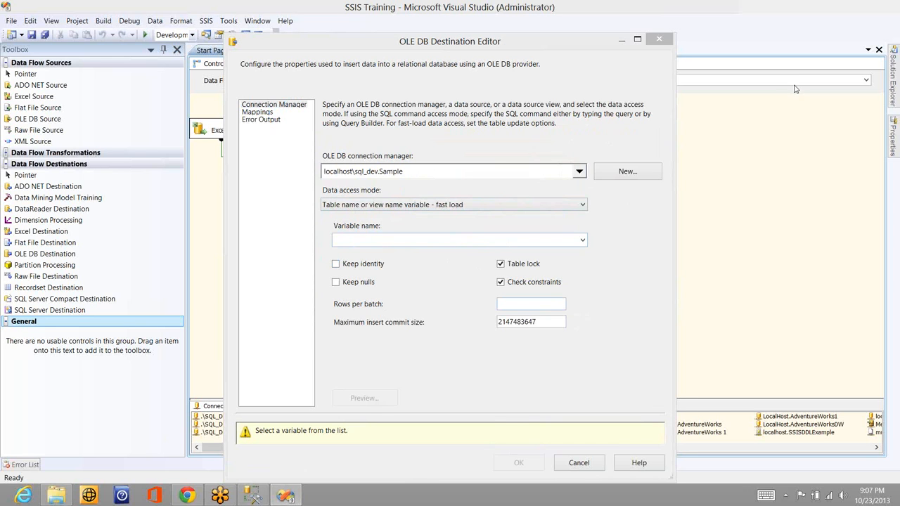
Set the data access mode to SQL command, enter "select * from sales_Person", and review the column mappings
{"action": "left_click", "coordinate": [431, 206]}
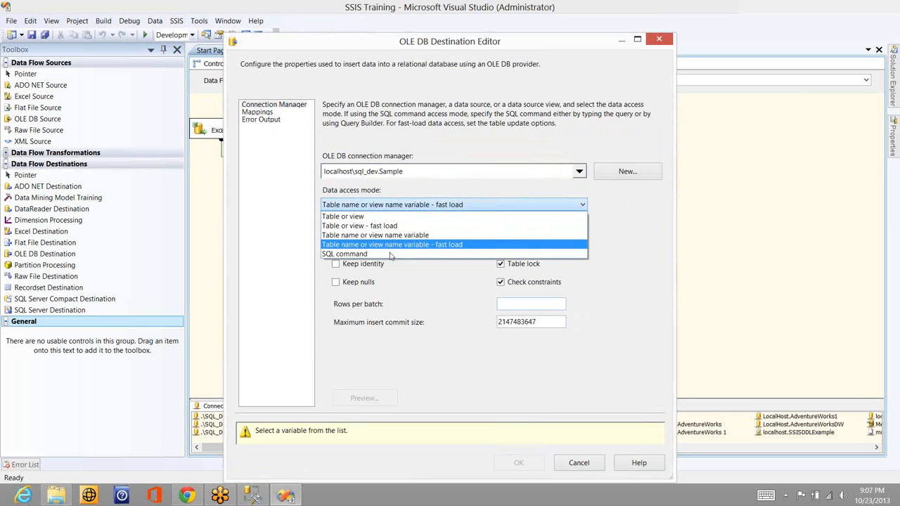
{"action": "left_click", "coordinate": [391, 254]}
{"action": "type", "text": "select * from sales_Person"}
{"action": "left_click", "coordinate": [267, 113]}
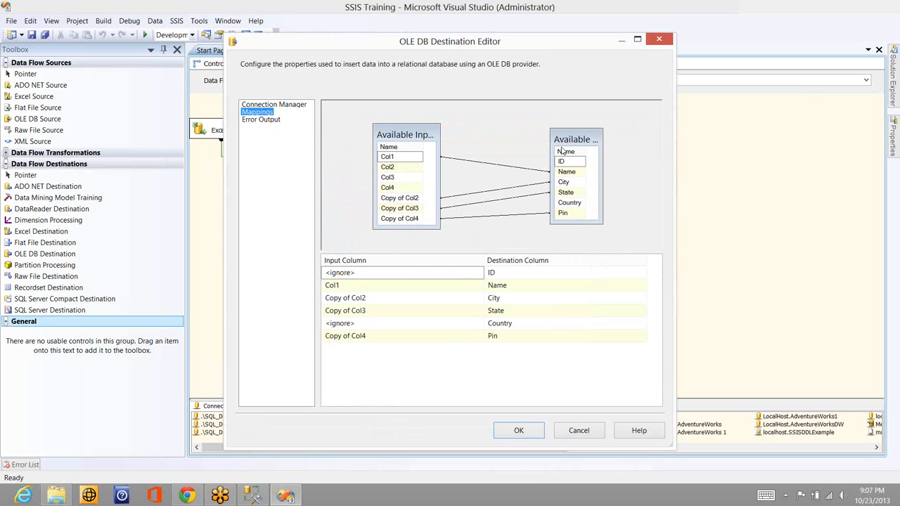
{"action": "left_click", "coordinate": [271, 106]}
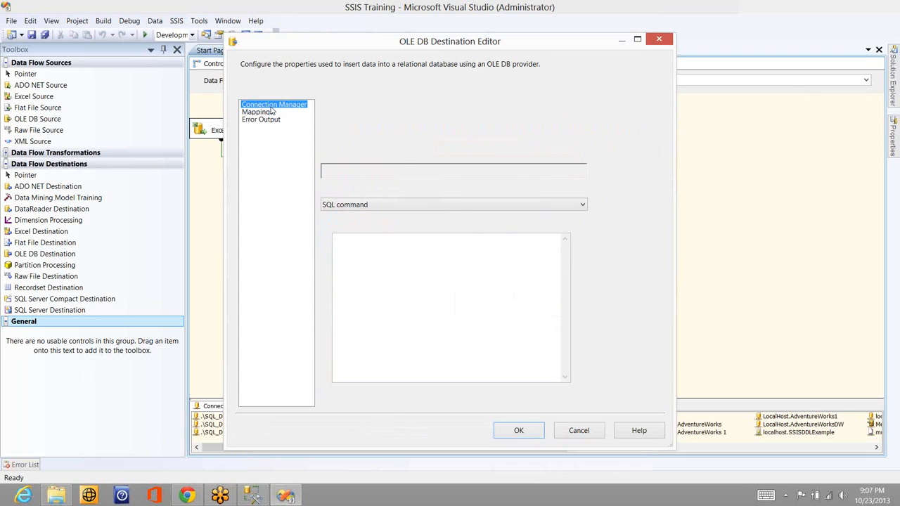
Change the SQL command to "select * from term_lookup" and try to open its column mappings
{"action": "left_click", "coordinate": [418, 240]}
{"action": "double_click", "coordinate": [418, 239]}
{"action": "type", "text": "term"}
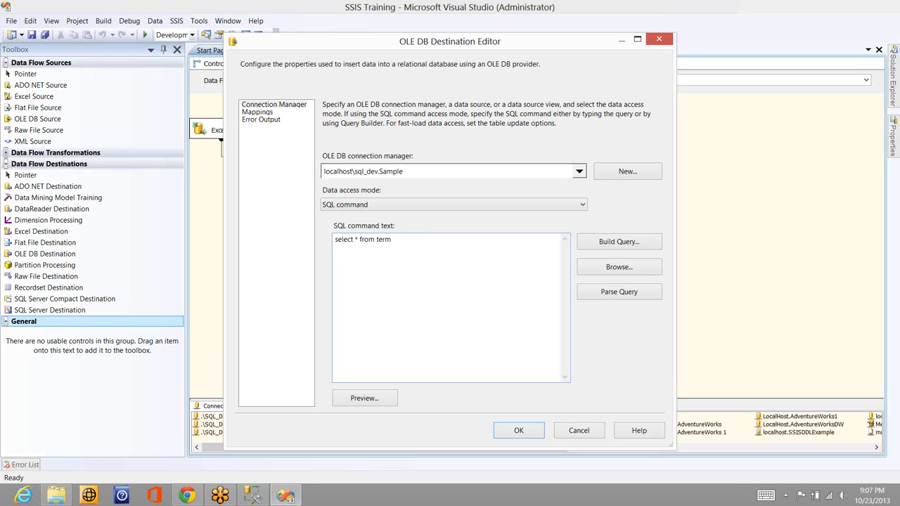
{"action": "type", "text": "_lookup"}
{"action": "left_click", "coordinate": [263, 114]}
{"action": "left_click", "coordinate": [596, 305]}
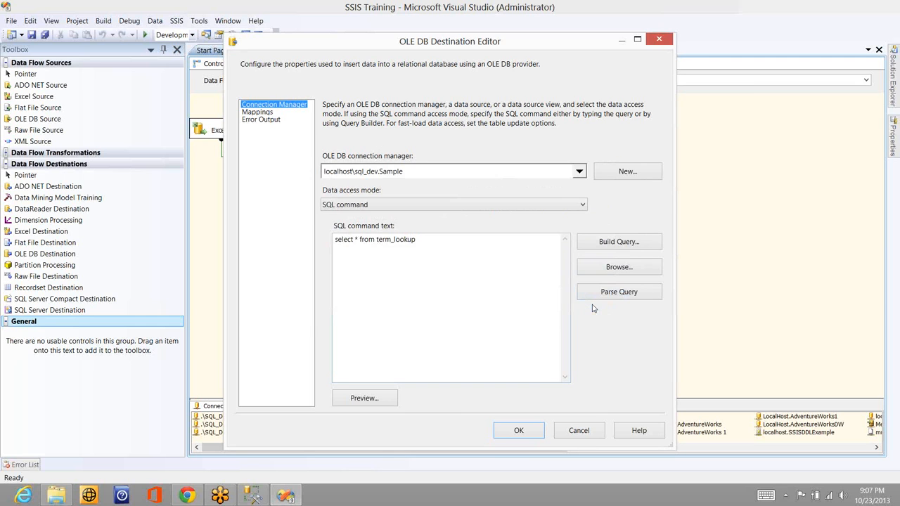
Switch to SQL Server Management Studio, look up the table names in the Sample database, and return to the destination editor
{"action": "key", "text": "alt+Tab"}
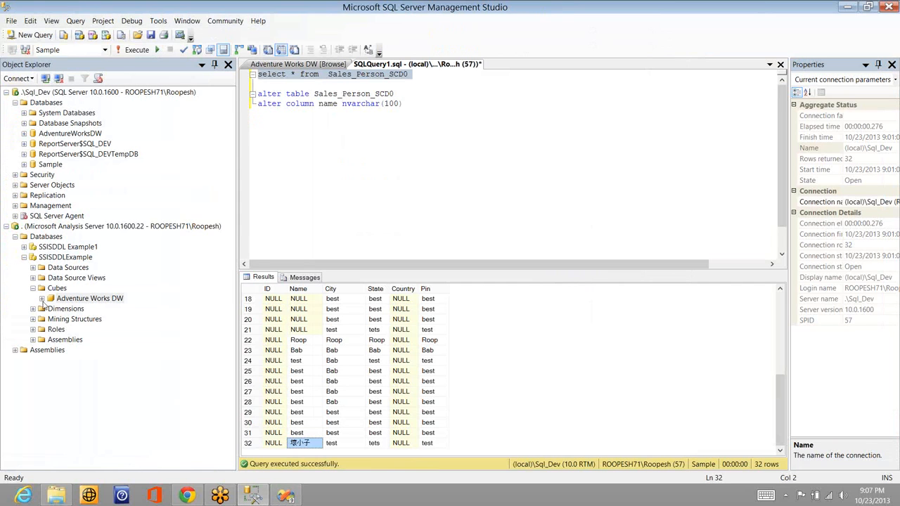
{"action": "left_click", "coordinate": [24, 164]}
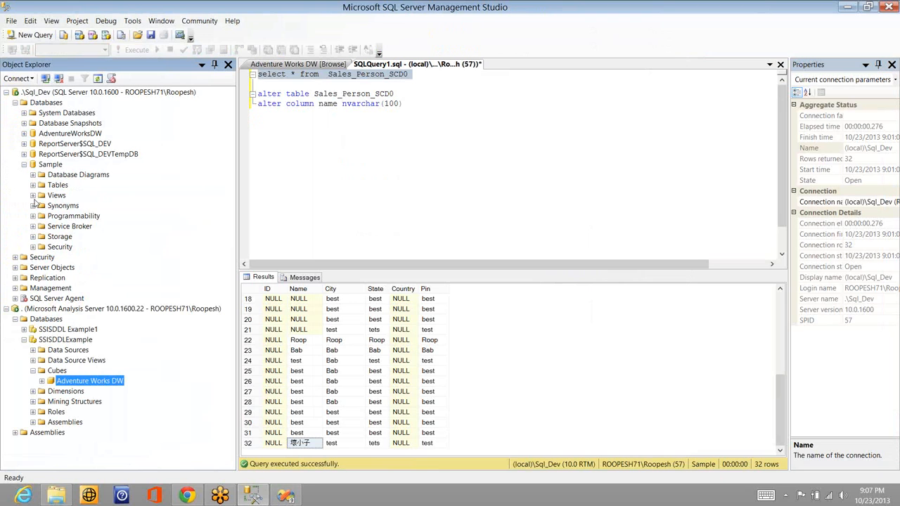
{"action": "left_click", "coordinate": [32, 185]}
{"action": "key", "text": "alt+Tab"}
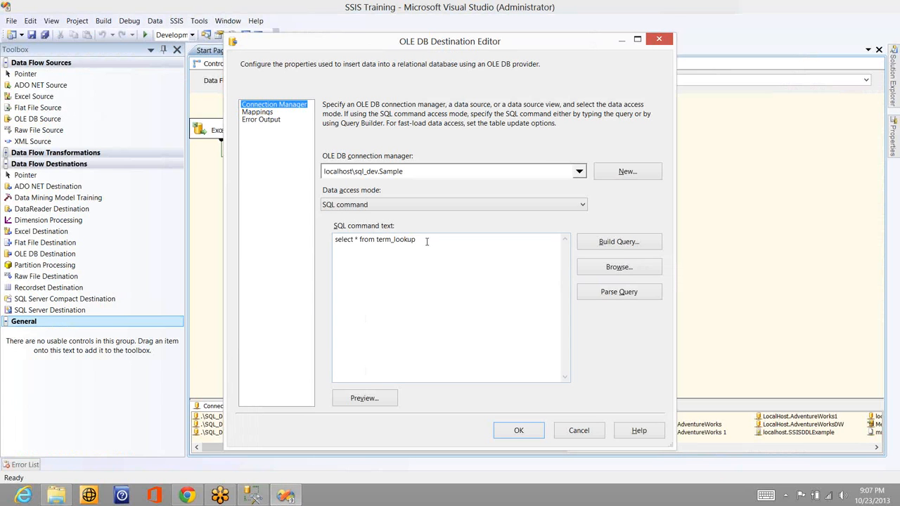
Point the SQL command at another table in the Sample database, review its column mappings, and discard the destination changes
{"action": "double_click", "coordinate": [426, 240]}
{"action": "type", "text": "sale"}
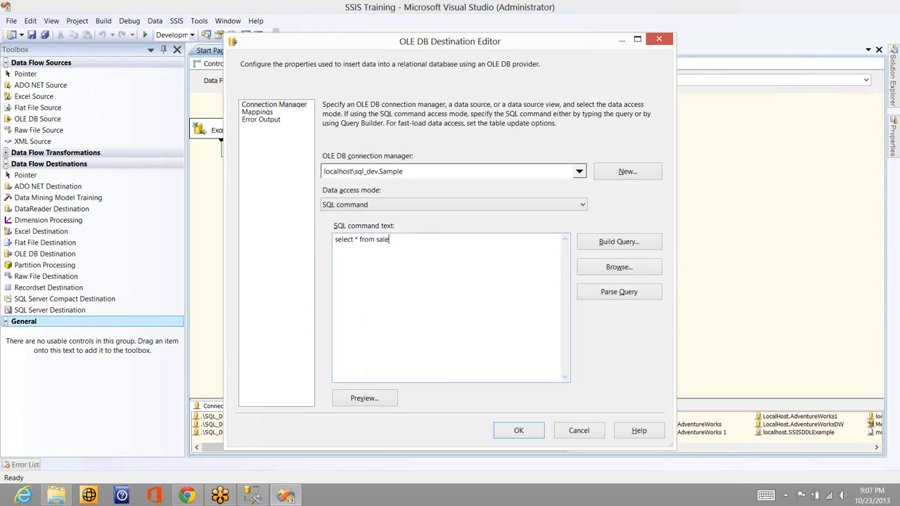
{"action": "type", "text": "s_rerm"}
{"action": "left_click", "coordinate": [258, 113]}
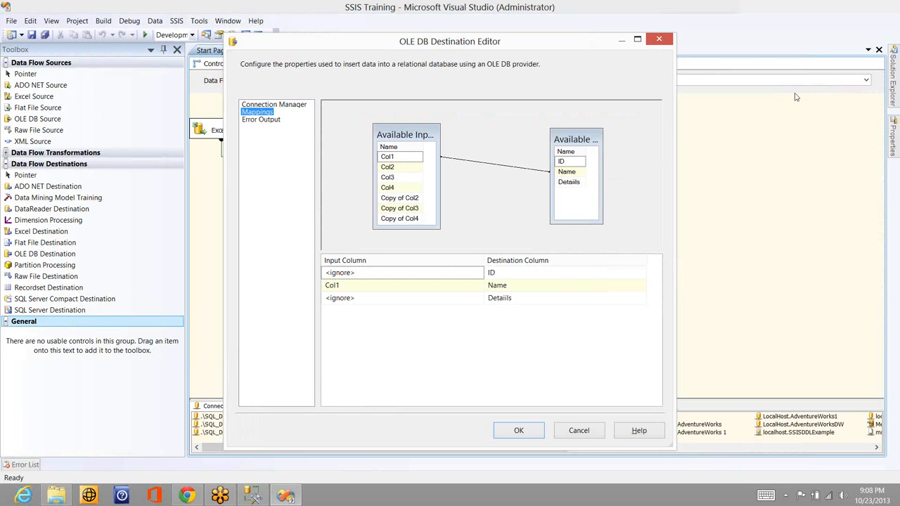
{"action": "key", "text": "Escape"}
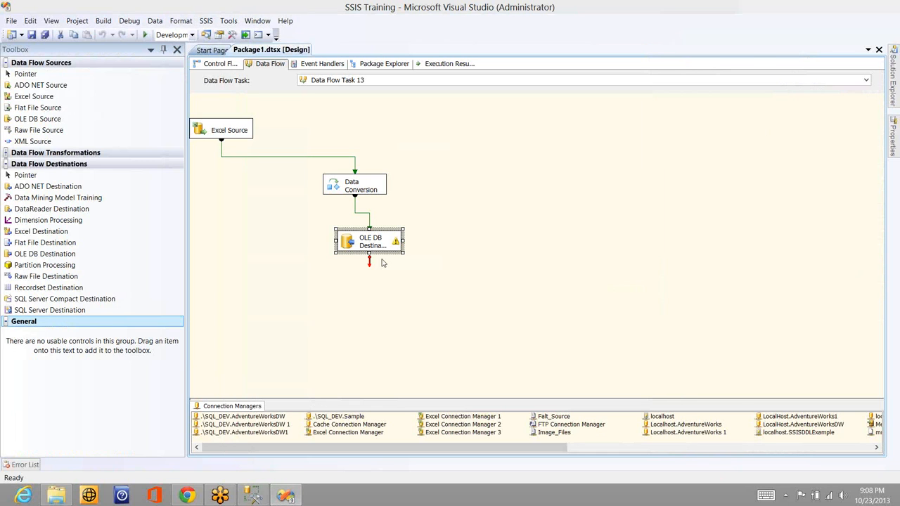
Delete the OLE DB Destination from the data flow
{"action": "left_click", "coordinate": [371, 291]}
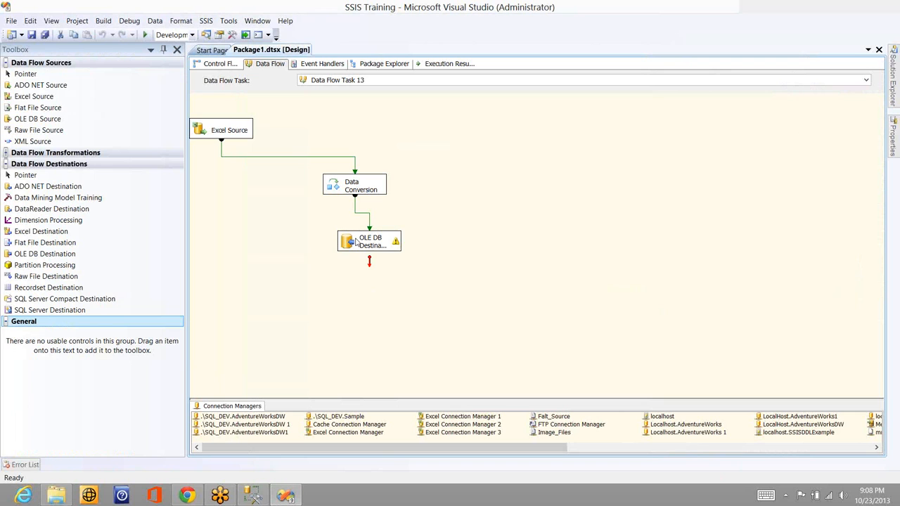
{"action": "left_click", "coordinate": [356, 241]}
{"action": "key", "text": "Delete"}
{"action": "key", "text": "Return"}
{"action": "key", "text": "Delete"}
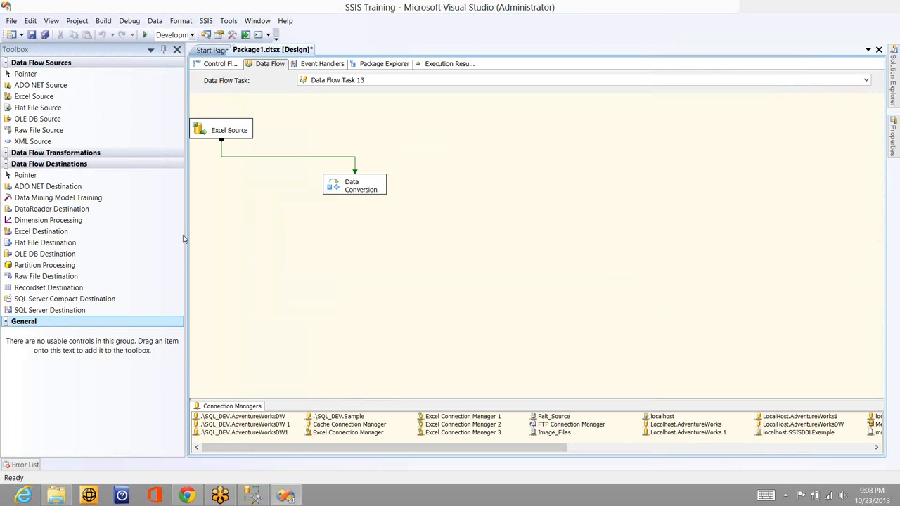
Add a Flat File Destination below Data Conversion and connect the Data Conversion output to it
{"action": "left_click_drag", "start_coordinate": [84, 242], "coordinate": [306, 251]}
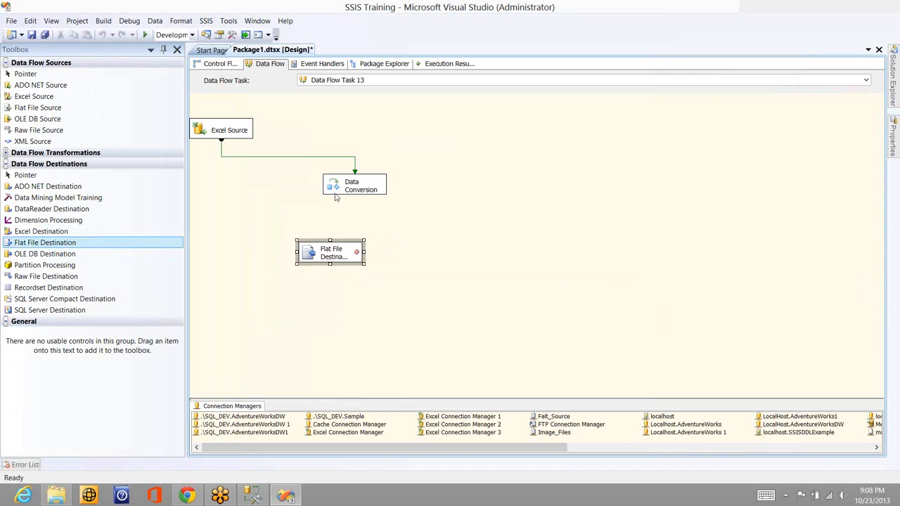
{"action": "left_click", "coordinate": [355, 184]}
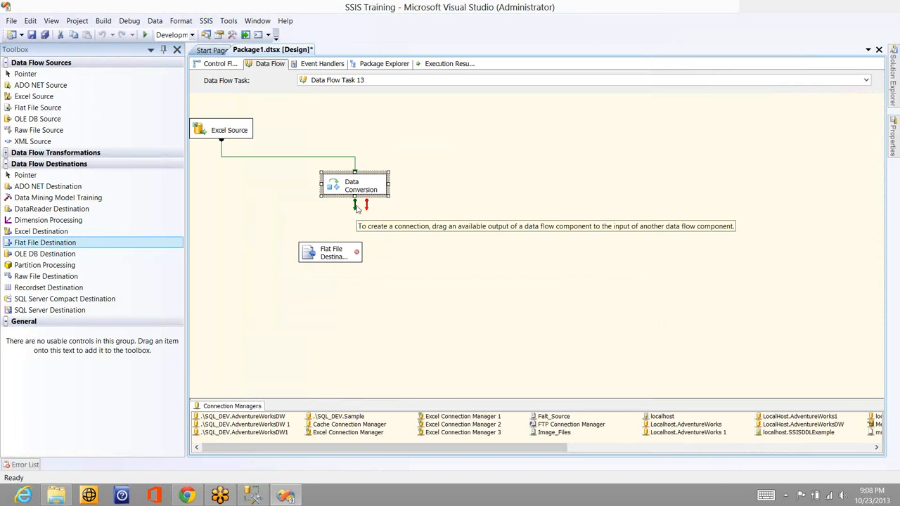
{"action": "left_click_drag", "start_coordinate": [344, 245], "coordinate": [345, 251]}
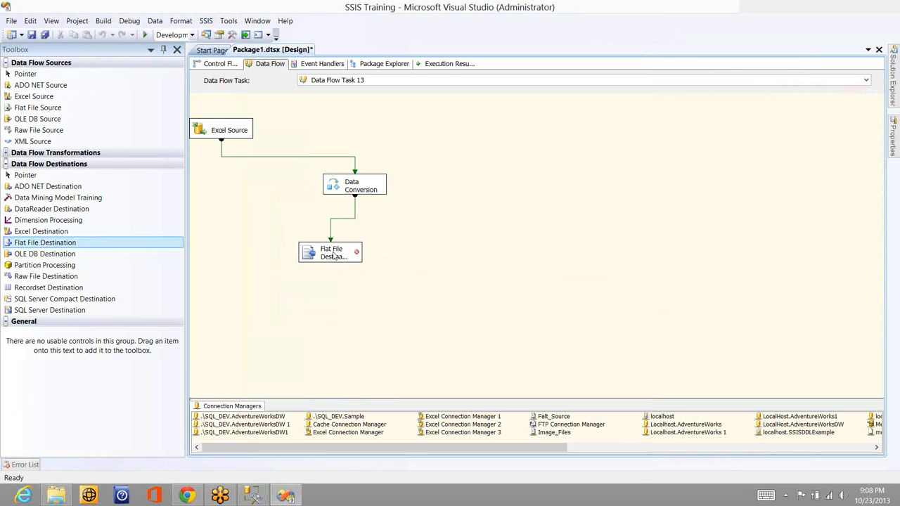
Start a new flat file connection manager with the Delimited format for the Flat File Destination
{"action": "double_click", "coordinate": [333, 250]}
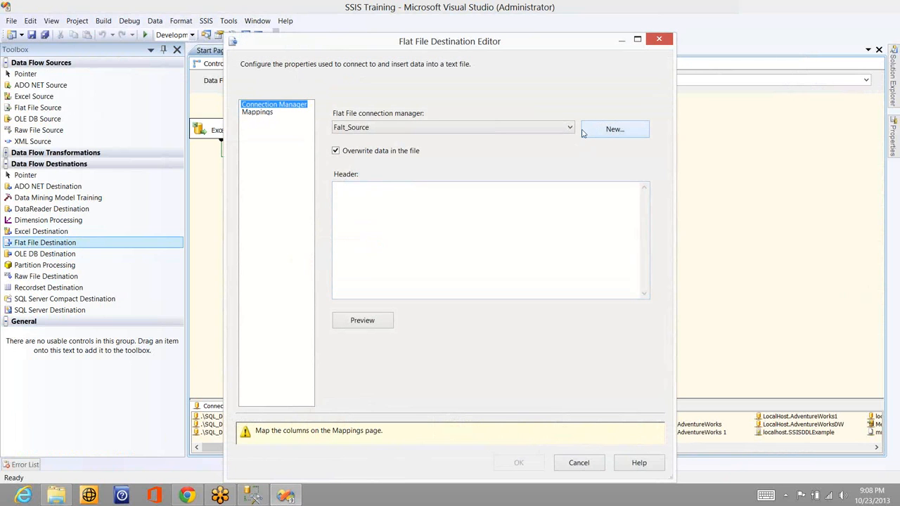
{"action": "left_click", "coordinate": [623, 129]}
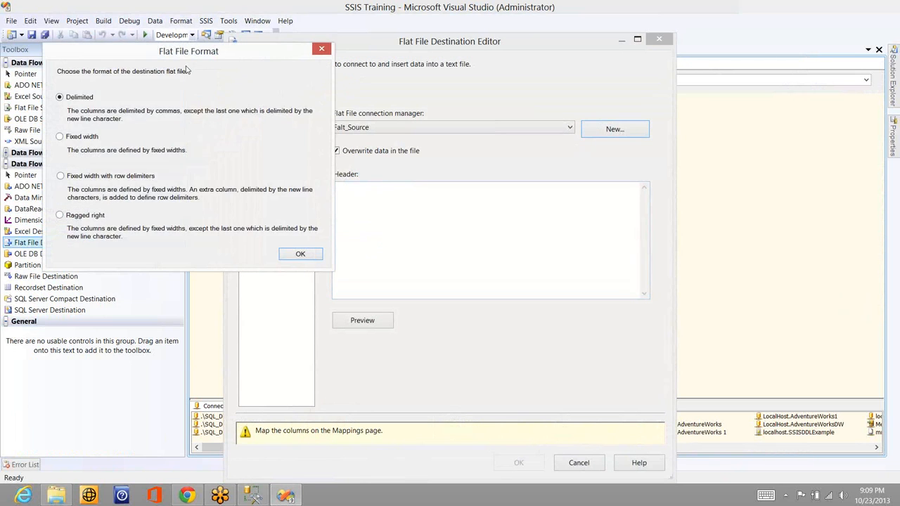
{"action": "left_click", "coordinate": [299, 259]}
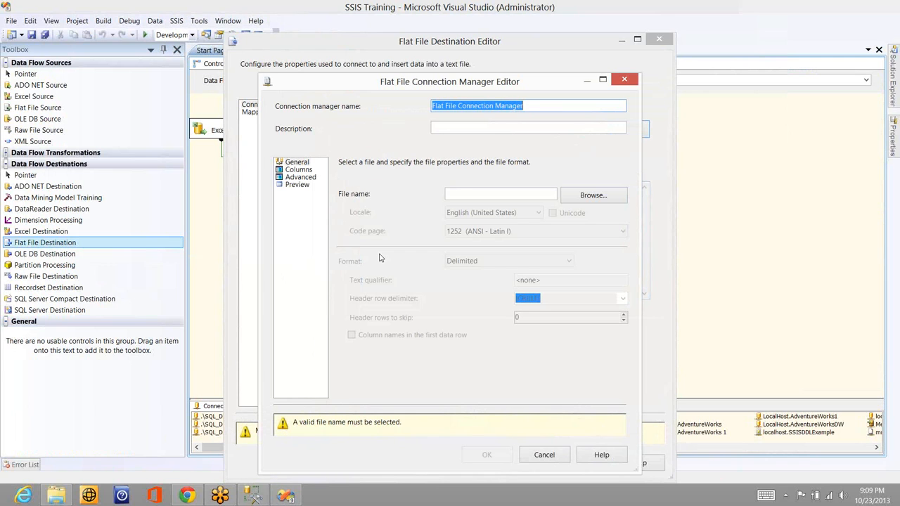
Create a new text document on the Desktop, name it with the author's first name, and choose it as the connection's file
{"action": "left_click", "coordinate": [586, 195]}
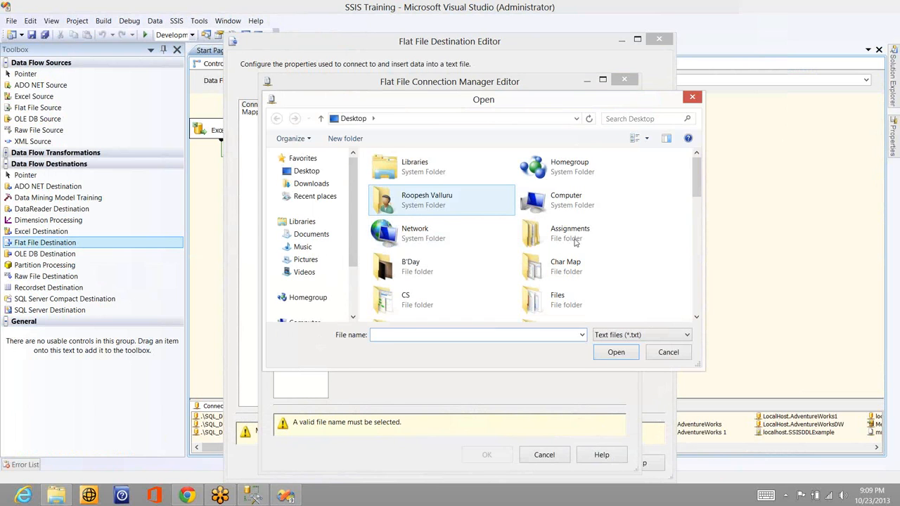
{"action": "right_click", "coordinate": [669, 262]}
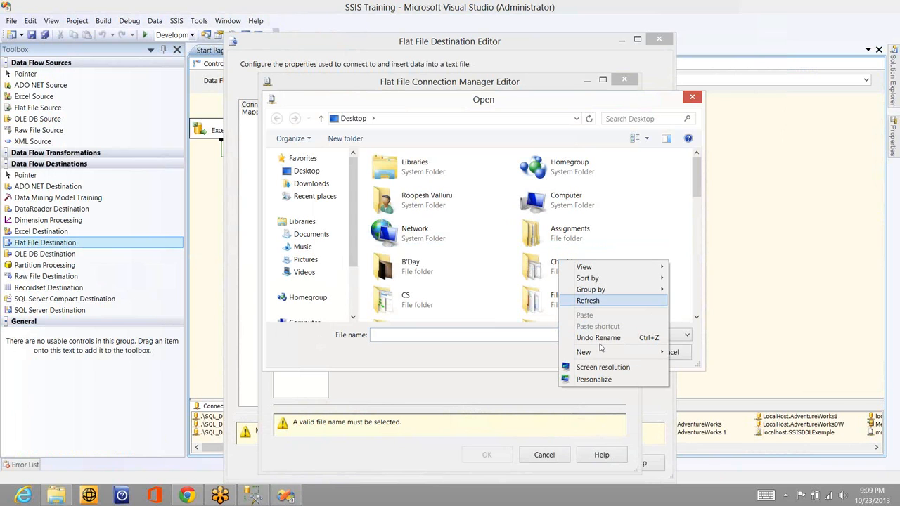
{"action": "mouse_move", "coordinate": [599, 353]}
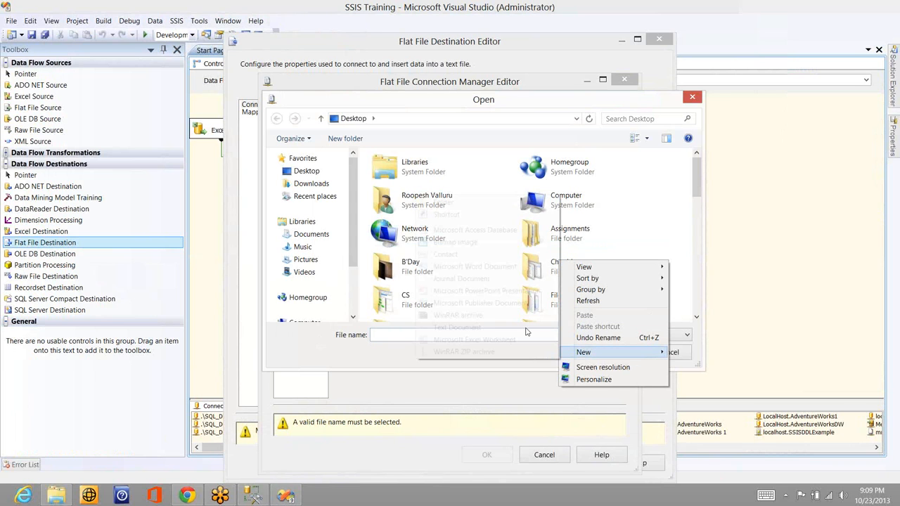
{"action": "left_click", "coordinate": [468, 329]}
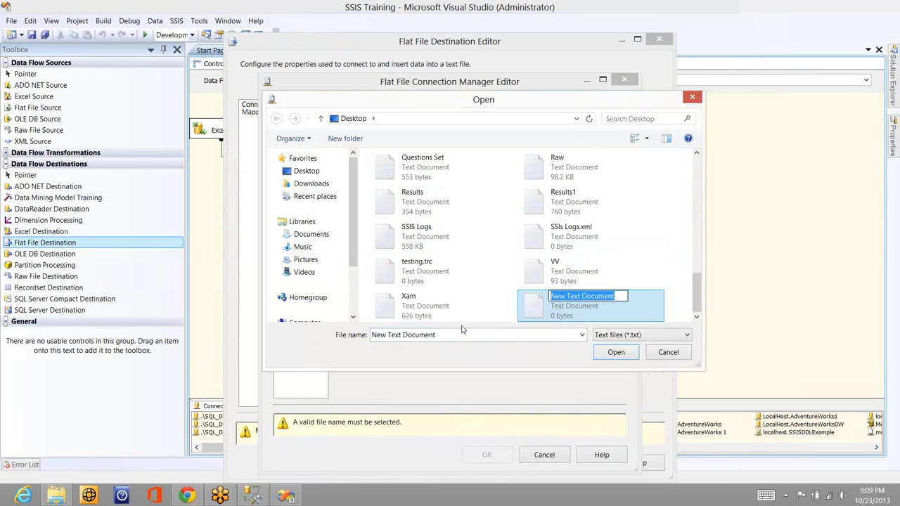
{"action": "type", "text": "Roopesh"}
{"action": "key", "text": "Return"}
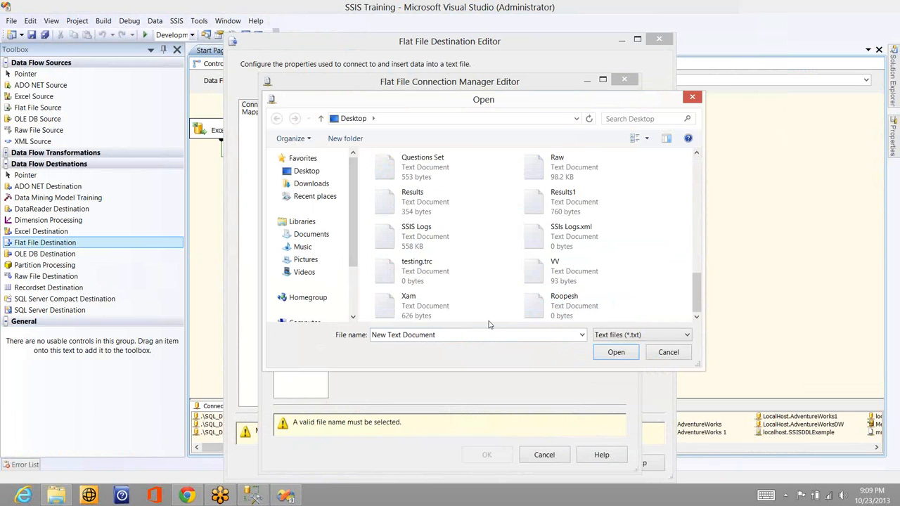
{"action": "double_click", "coordinate": [523, 296]}
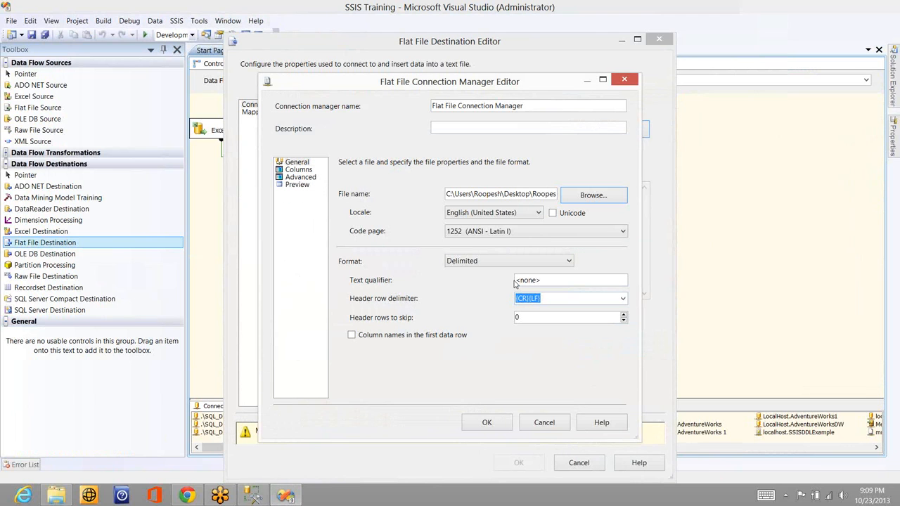
Enable column names in the first data row, review the delimiters and column properties, and save the flat file connection manager
{"action": "left_click", "coordinate": [394, 338]}
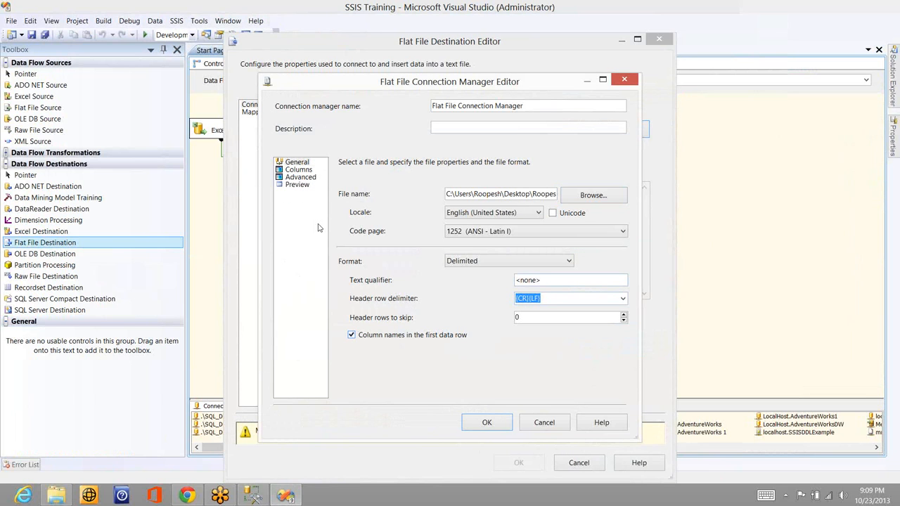
{"action": "left_click", "coordinate": [299, 170]}
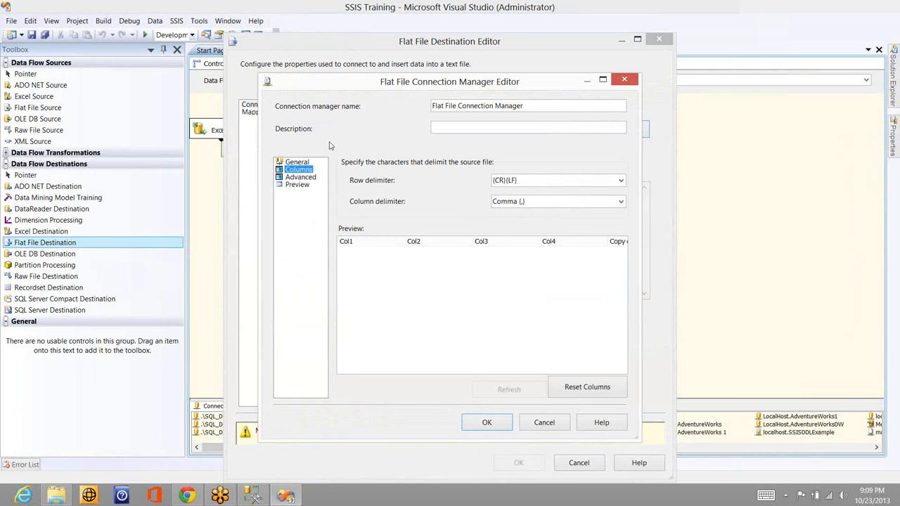
{"action": "left_click", "coordinate": [300, 178]}
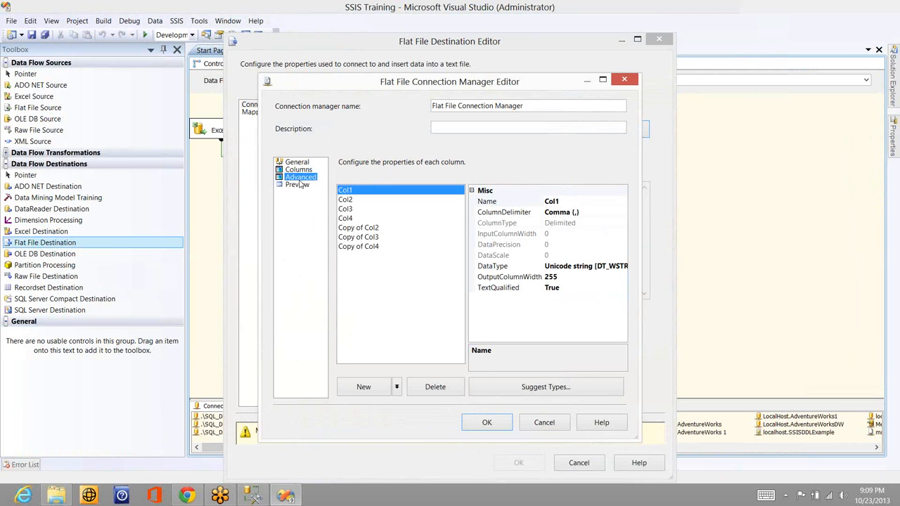
{"action": "left_click", "coordinate": [487, 422]}
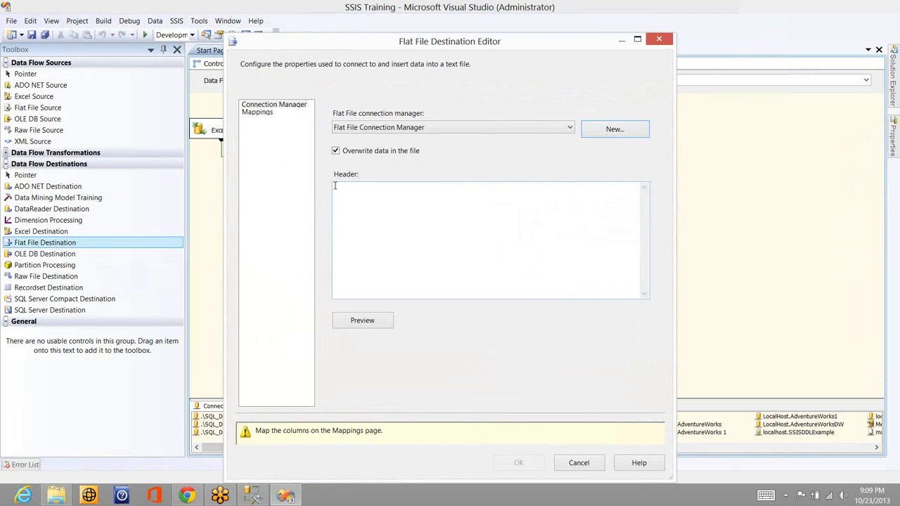
Map the input columns to the same-named flat file columns and save the Flat File Destination
{"action": "left_click", "coordinate": [260, 115]}
{"action": "left_click", "coordinate": [260, 114]}
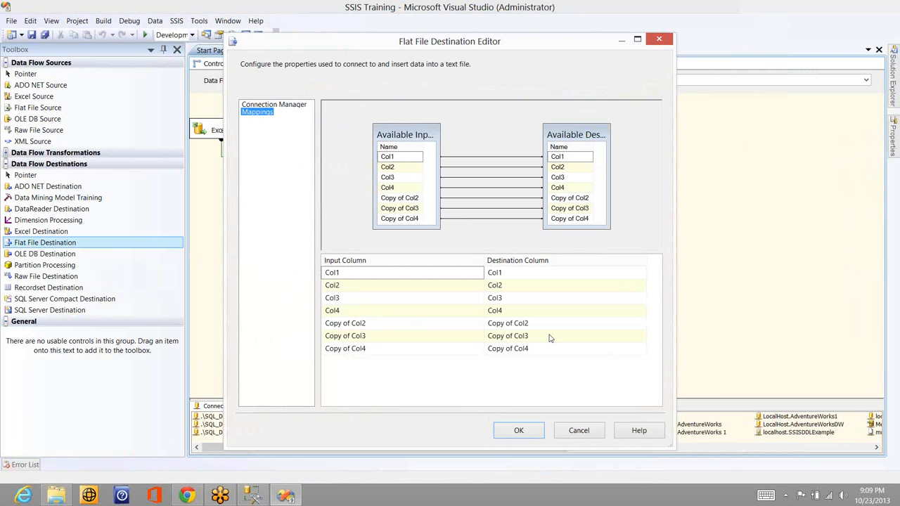
{"action": "left_click", "coordinate": [520, 431]}
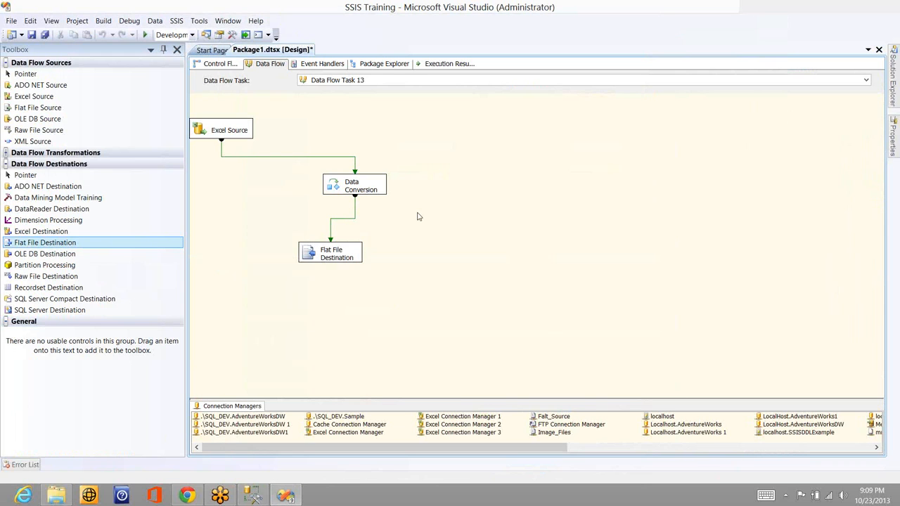
Execute Data Flow Task 13 to load the converted Excel data into the flat file
{"action": "right_click", "coordinate": [415, 214]}
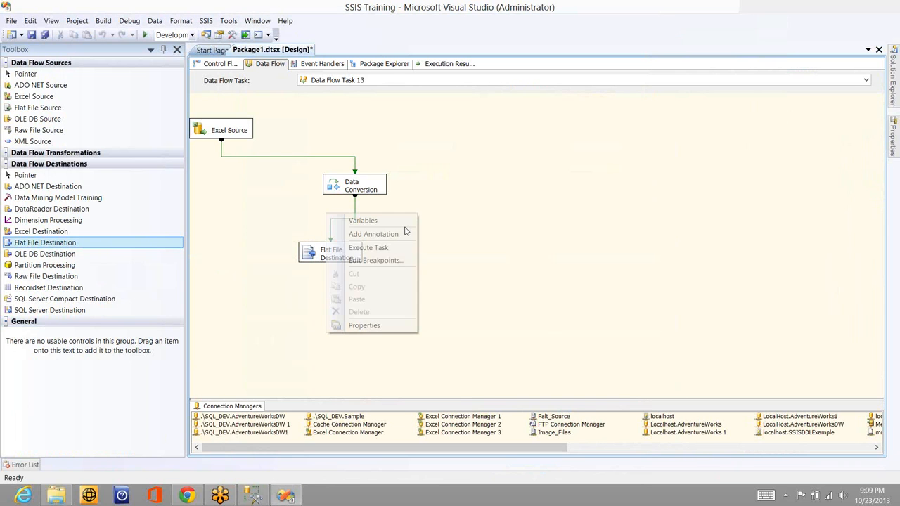
{"action": "left_click", "coordinate": [369, 249]}
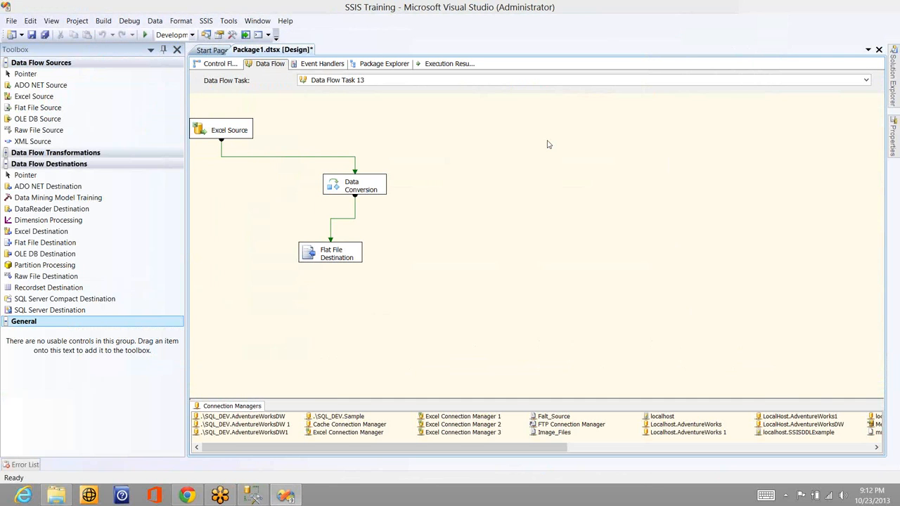
{"action": "right_click", "coordinate": [449, 166]}
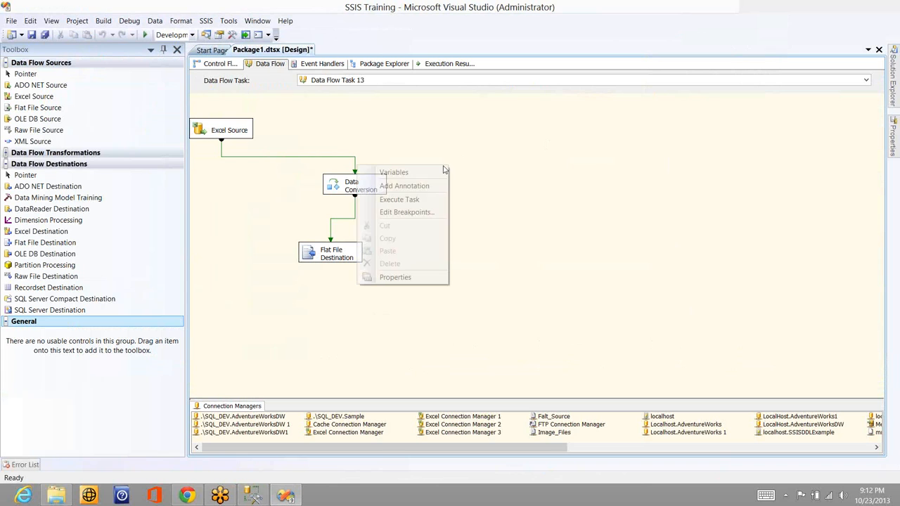
{"action": "left_click", "coordinate": [399, 200]}
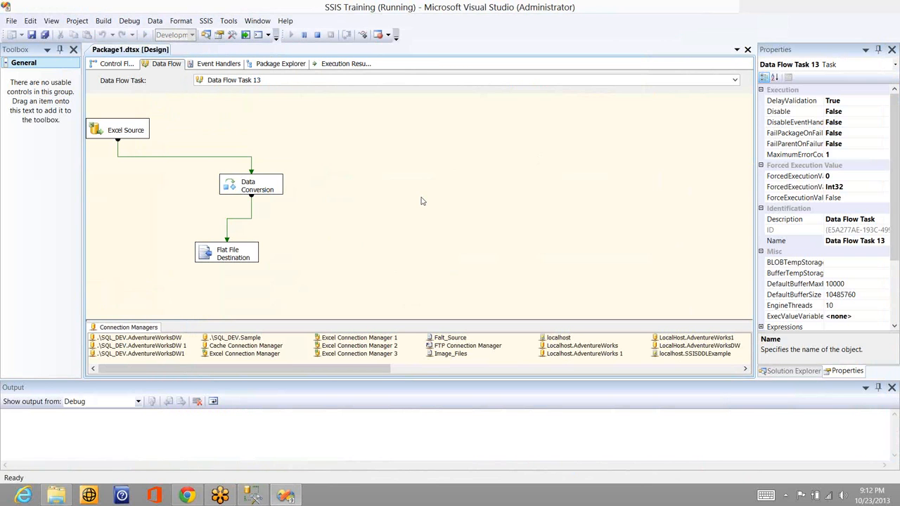
Open the destination text file on the Desktop to examine the rows loaded from Excel
{"action": "key", "text": "super"}
{"action": "key", "text": "super"}
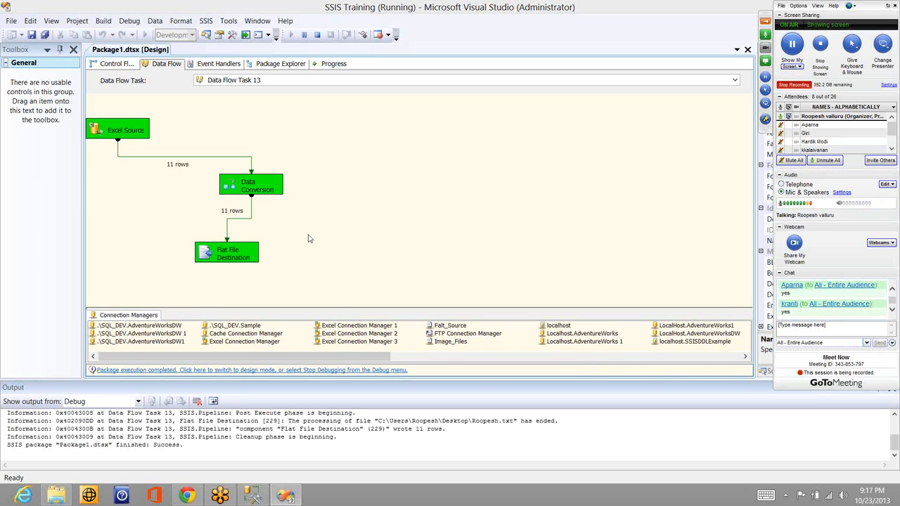
{"action": "key", "text": "super+d"}
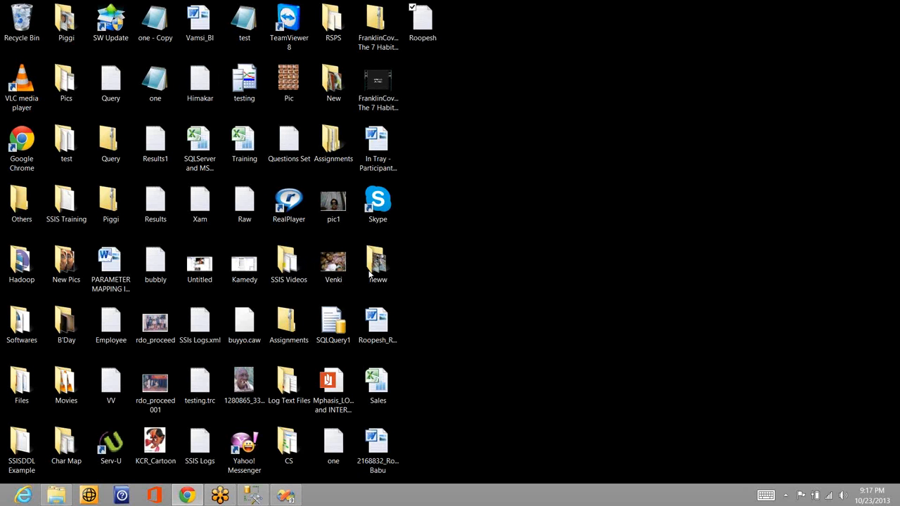
{"action": "double_click", "coordinate": [420, 39]}
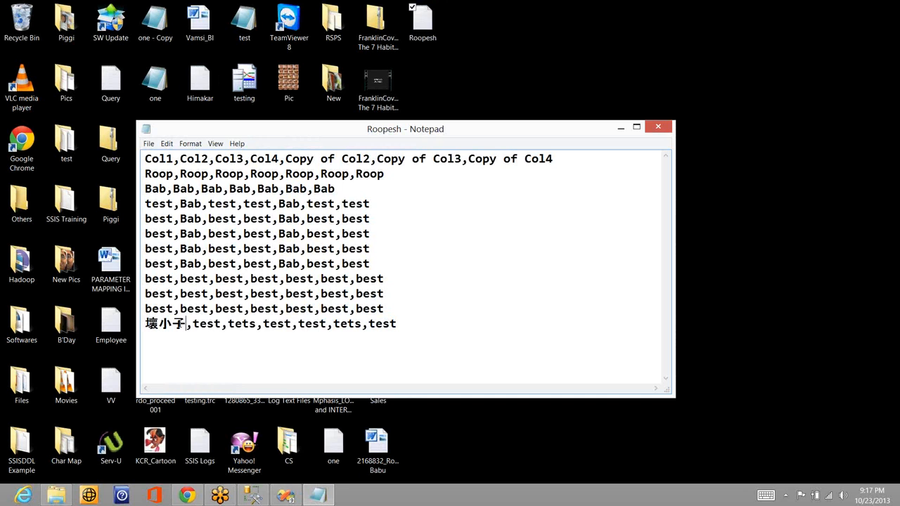
Switch back to Visual Studio, turn off Unicode in the Flat File Connection Manager, and save it
{"action": "left_click", "coordinate": [287, 498]}
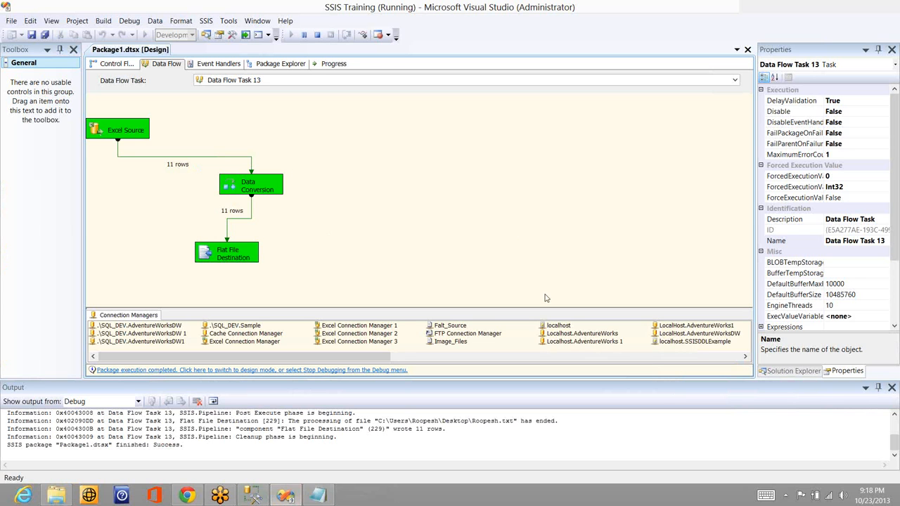
{"action": "left_click", "coordinate": [739, 357]}
{"action": "left_click", "coordinate": [586, 342]}
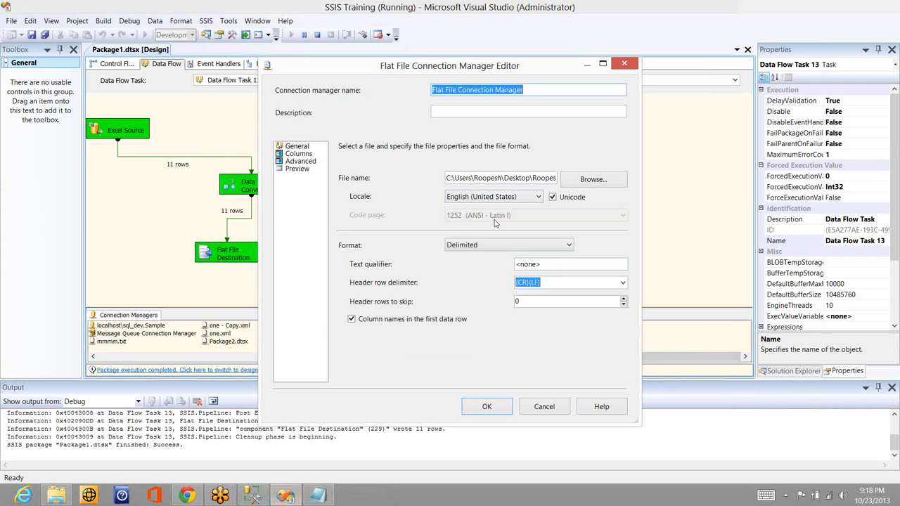
{"action": "left_click", "coordinate": [553, 197]}
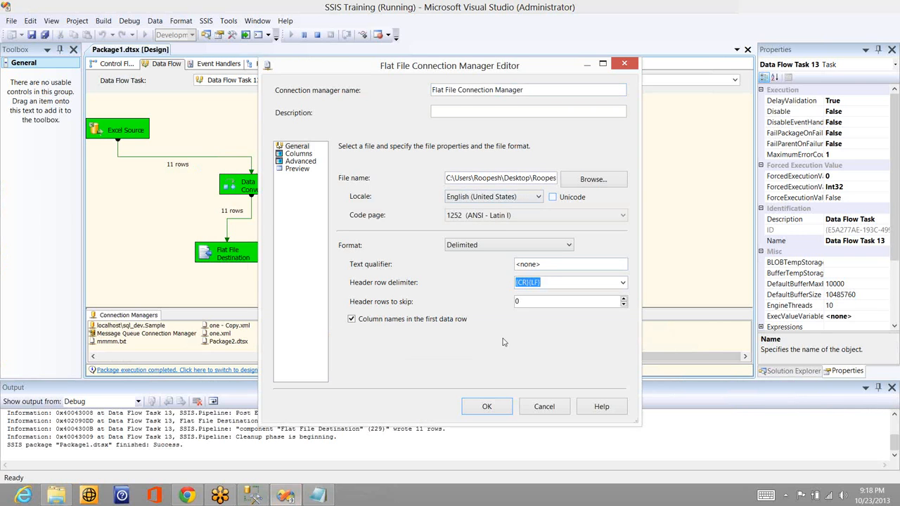
{"action": "left_click", "coordinate": [487, 406]}
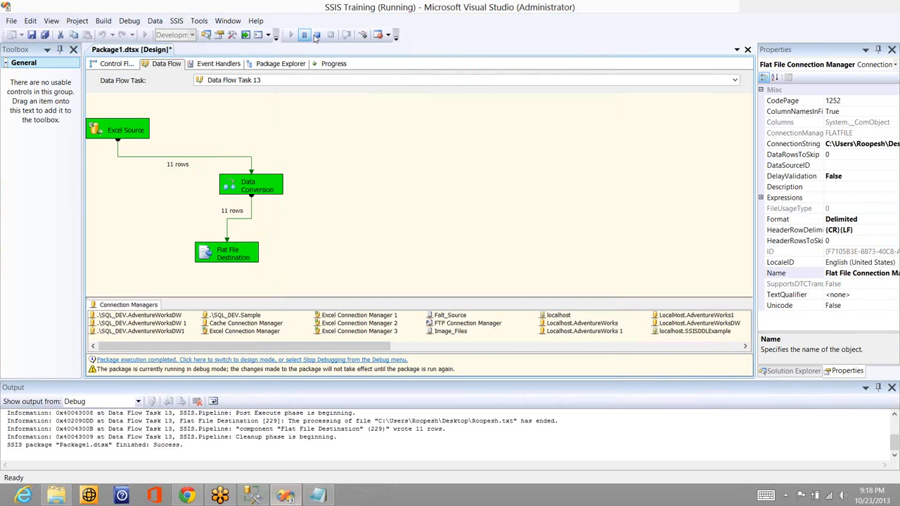
Stop debugging and execute Data Flow Task 13 again with the non-Unicode flat file connection
{"action": "left_click", "coordinate": [317, 34]}
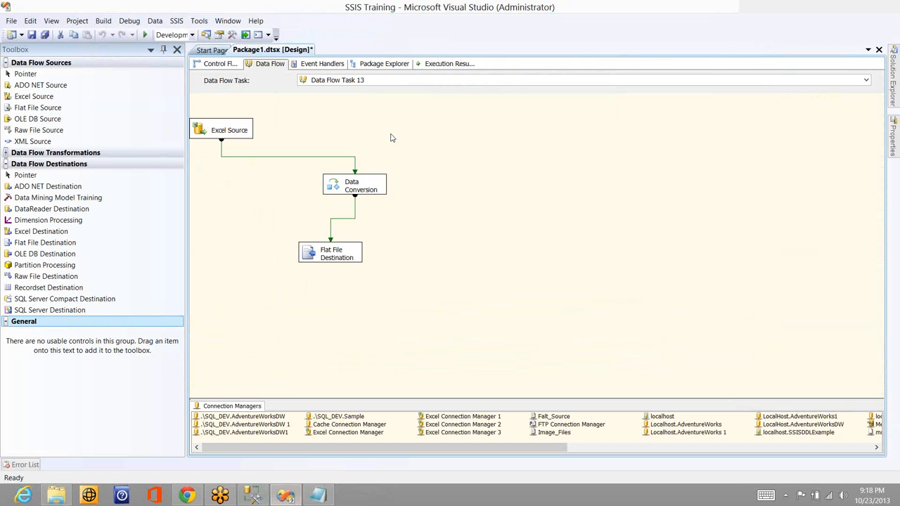
{"action": "right_click", "coordinate": [390, 136]}
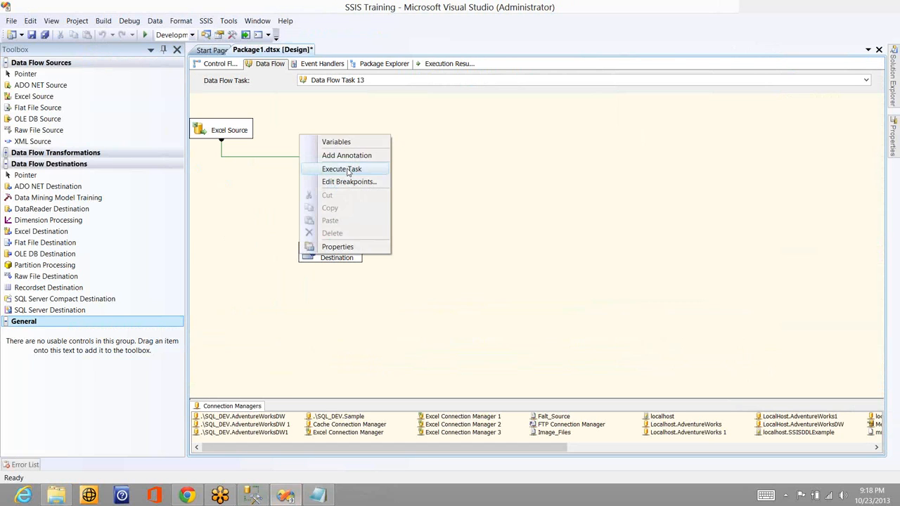
{"action": "left_click", "coordinate": [348, 169]}
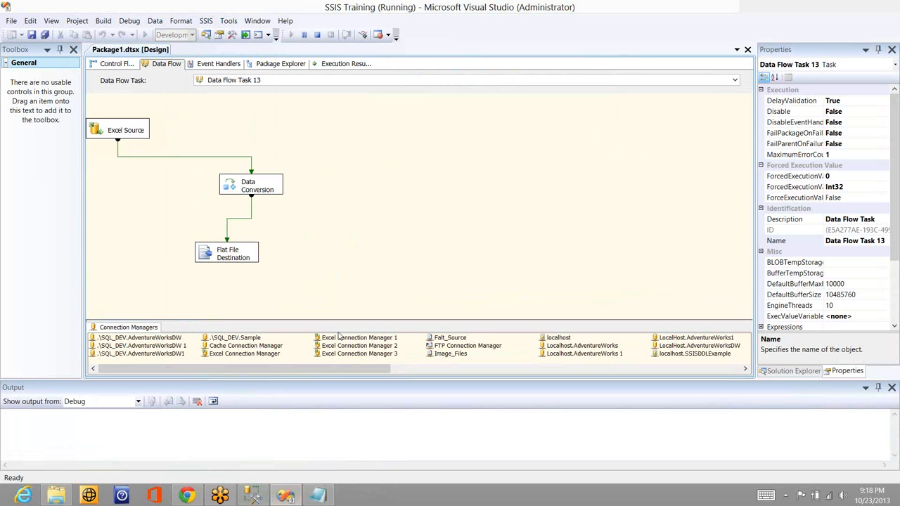
Close the old Notepad window and reopen the Desktop text file to examine the newly written rows
{"action": "left_click_drag", "start_coordinate": [325, 497], "coordinate": [286, 292]}
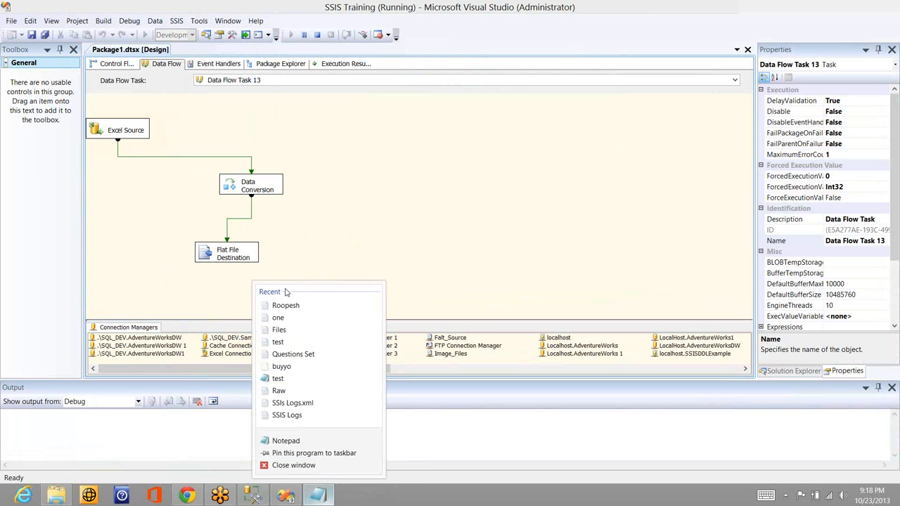
{"action": "left_click", "coordinate": [290, 465]}
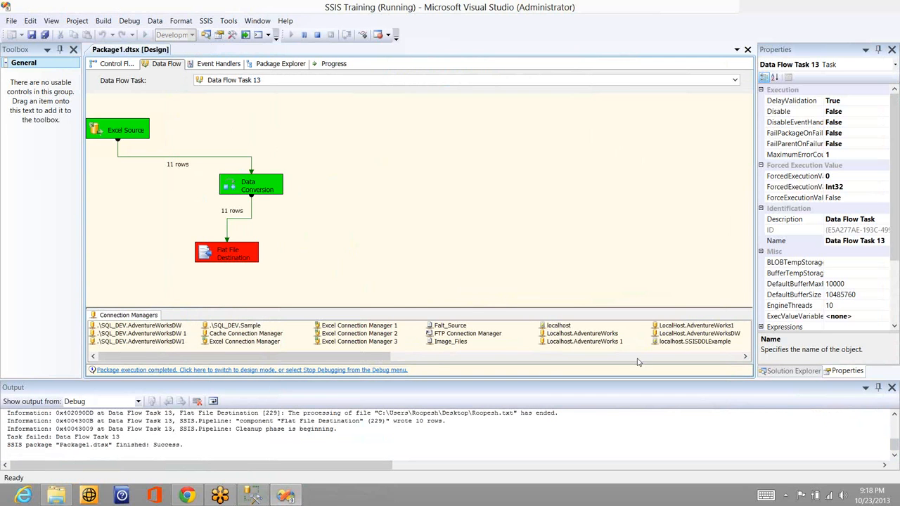
{"action": "key", "text": "super+d"}
{"action": "double_click", "coordinate": [421, 29]}
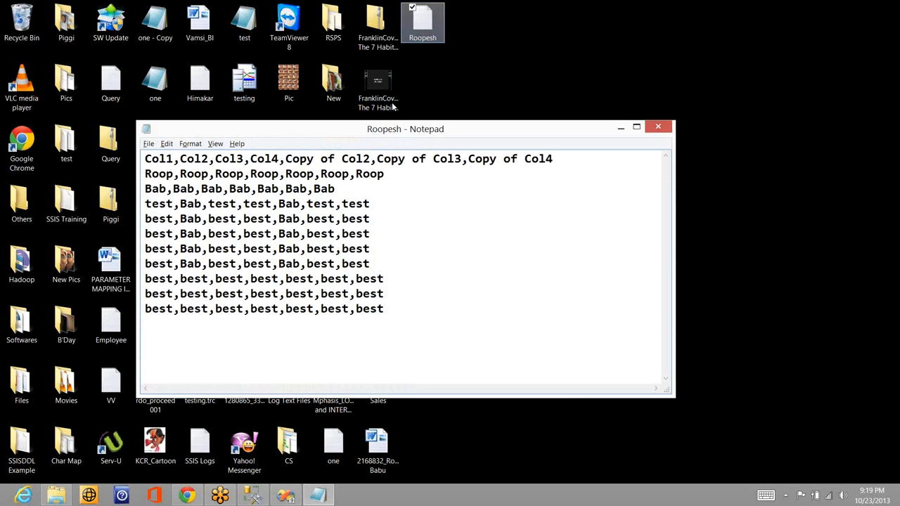
{"action": "left_click", "coordinate": [392, 102]}
Return to Visual Studio, stop debugging, re-enable Unicode in the Flat File Connection Manager, and save it
{"action": "left_click", "coordinate": [293, 498]}
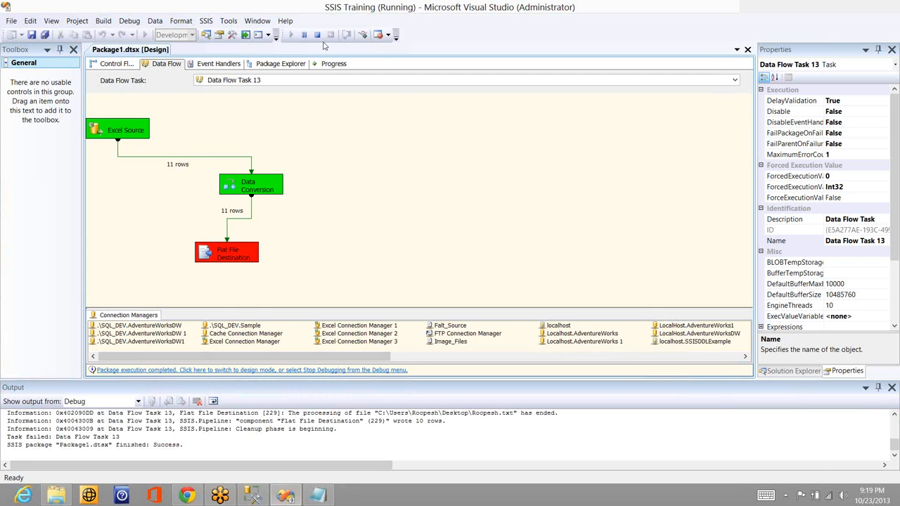
{"action": "left_click", "coordinate": [317, 34]}
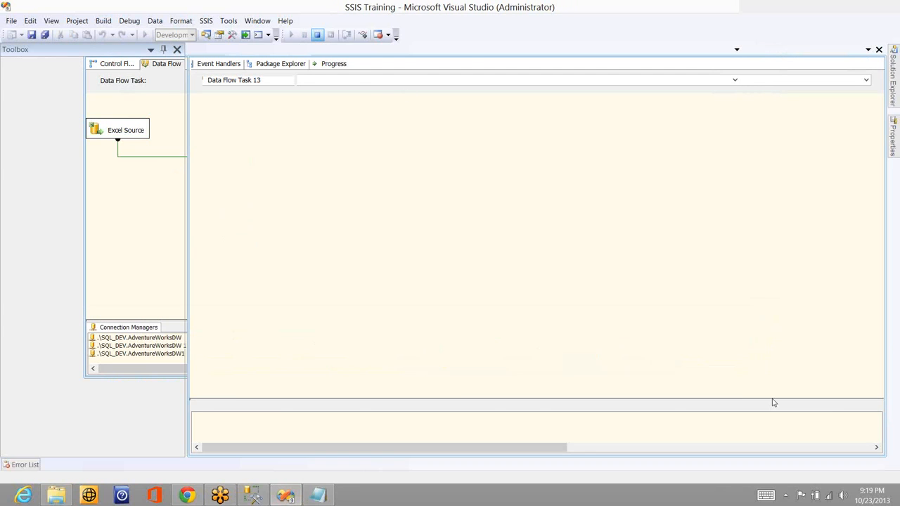
{"action": "left_click", "coordinate": [849, 448]}
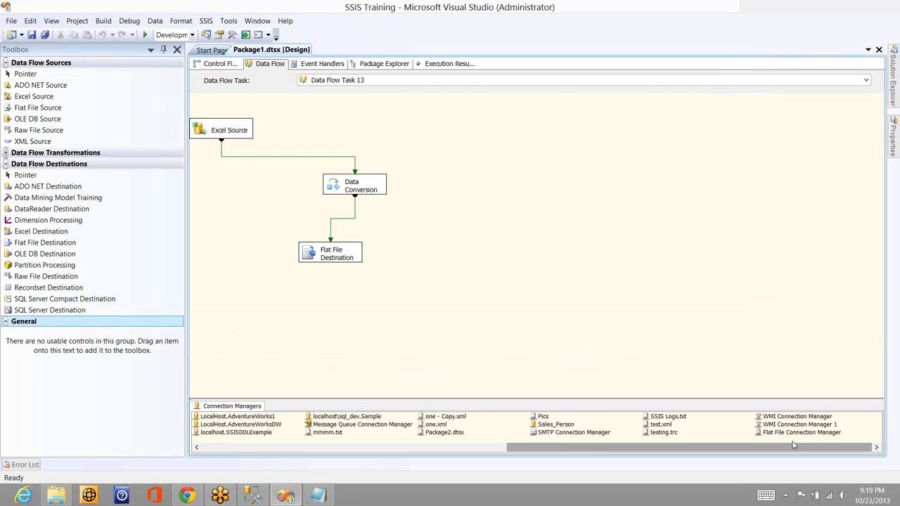
{"action": "left_click", "coordinate": [795, 432]}
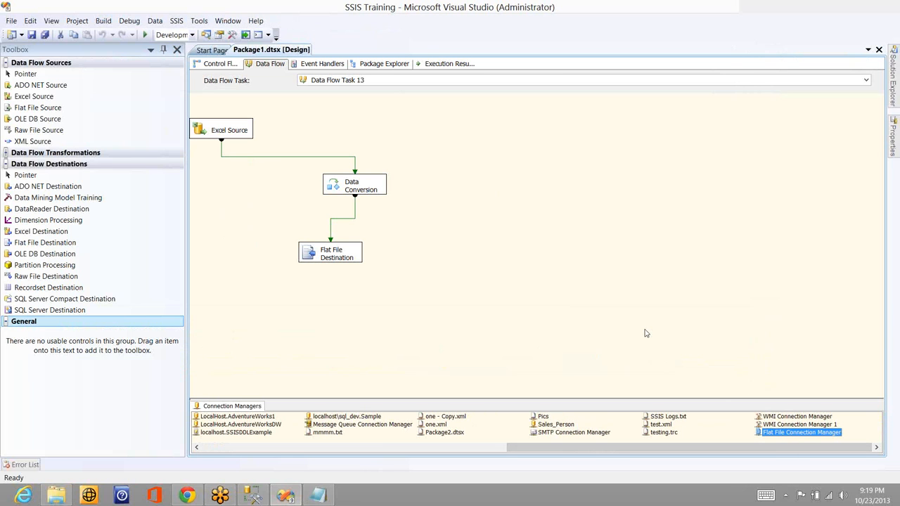
{"action": "left_click", "coordinate": [793, 85]}
{"action": "left_click", "coordinate": [568, 197]}
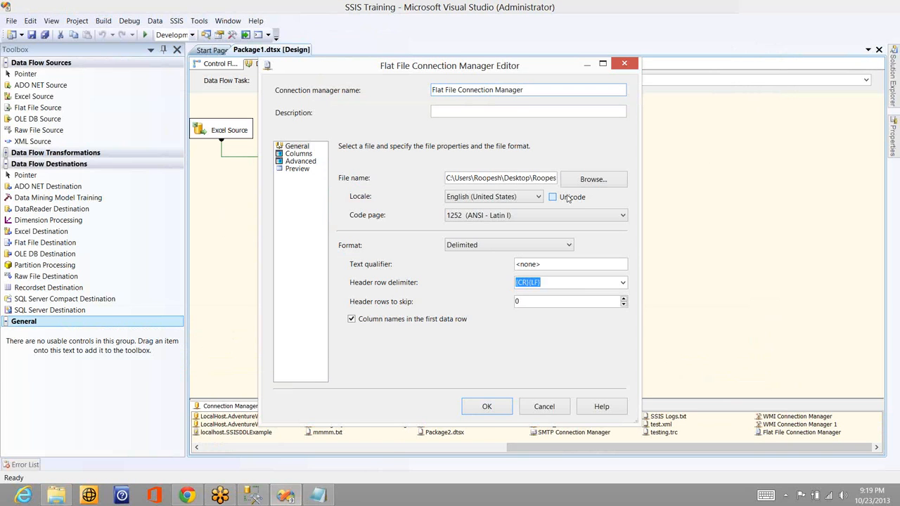
{"action": "left_click", "coordinate": [477, 405]}
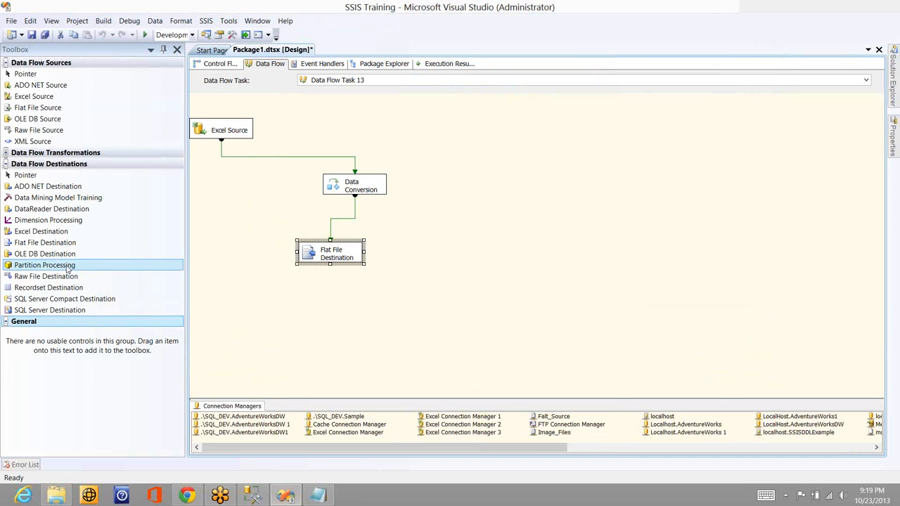
Replace the Flat File Destination with a Partition Processing destination fed by the Data Conversion output
{"action": "key", "text": "Delete"}
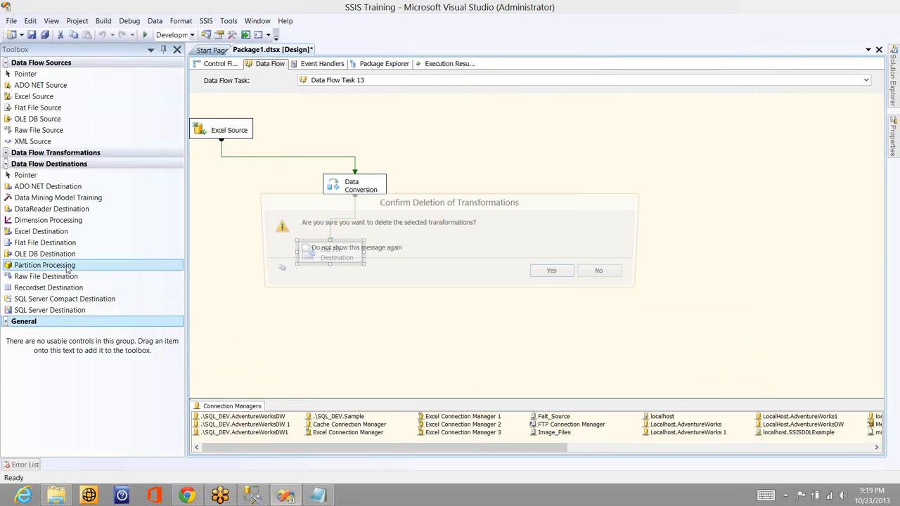
{"action": "key", "text": "Return"}
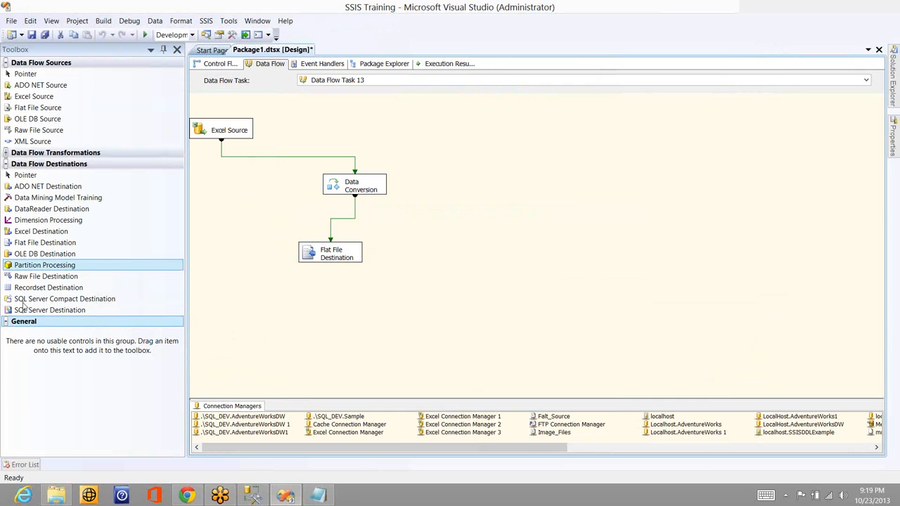
{"action": "left_click_drag", "start_coordinate": [51, 269], "coordinate": [292, 269]}
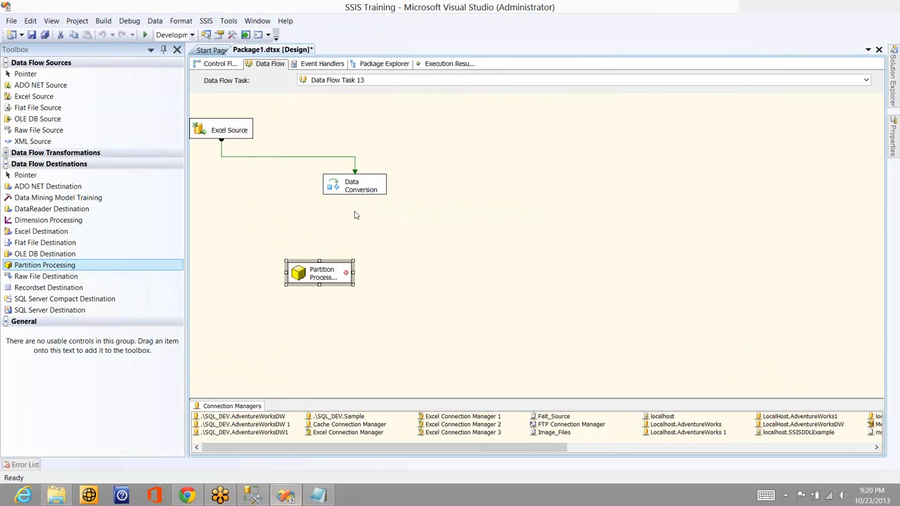
{"action": "left_click", "coordinate": [355, 190]}
{"action": "left_click_drag", "start_coordinate": [355, 209], "coordinate": [320, 281]}
Open the Partition Processing destination for editing and set its connection manager to localhost.SSISDDLExample
{"action": "double_click", "coordinate": [320, 281]}
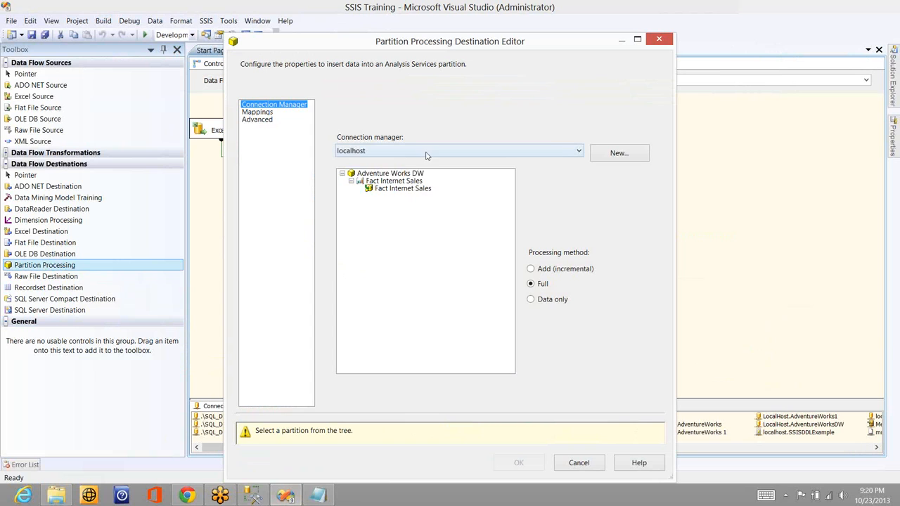
{"action": "left_click", "coordinate": [553, 151]}
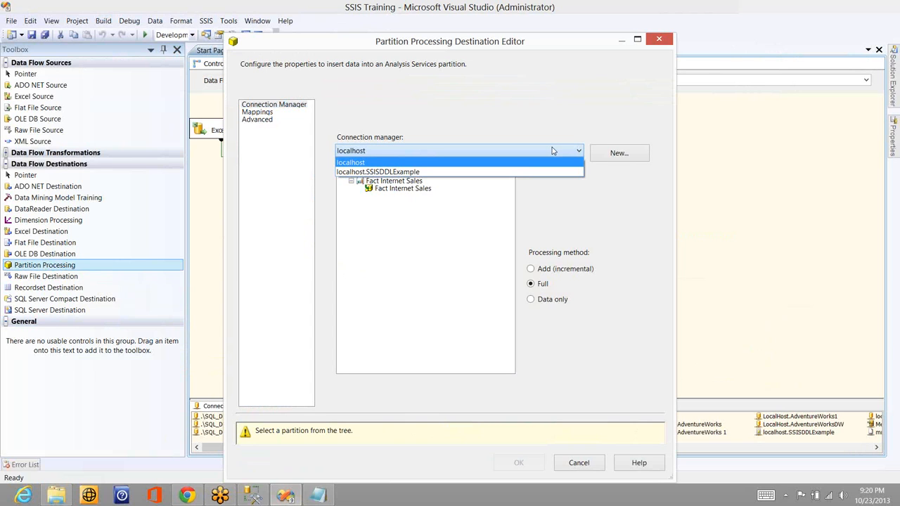
{"action": "left_click", "coordinate": [518, 172]}
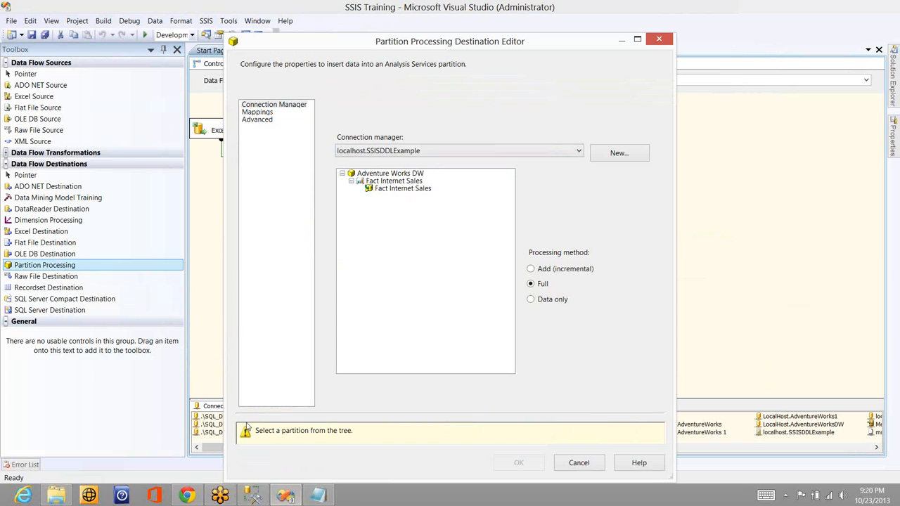
Switch to SQL Server Management Studio, locate the SSISDDLExample database on the Analysis Server, and return to the destination editor
{"action": "left_click", "coordinate": [258, 495]}
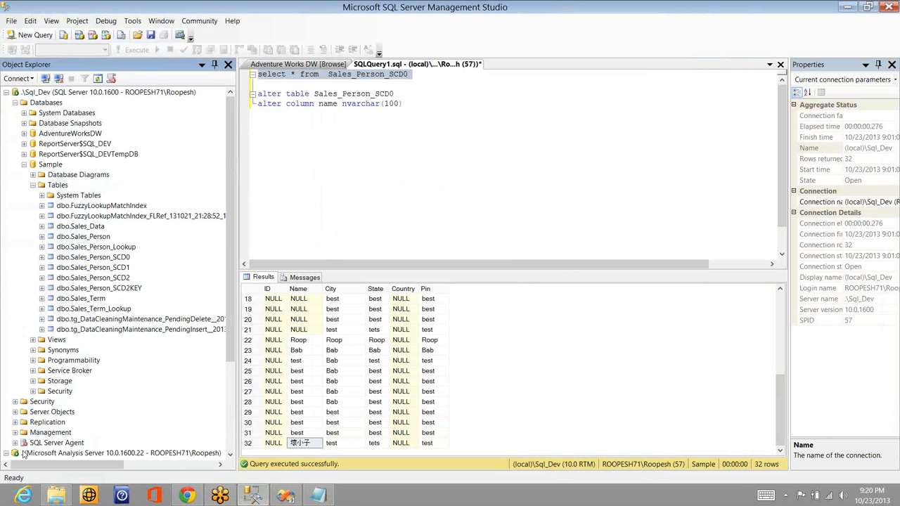
{"action": "left_click", "coordinate": [231, 424]}
{"action": "left_click", "coordinate": [24, 361]}
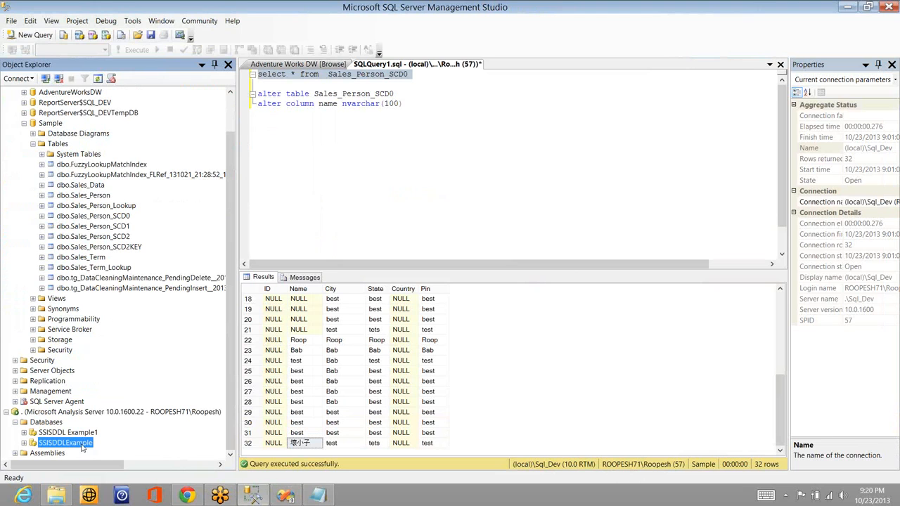
{"action": "key", "text": "alt+Tab"}
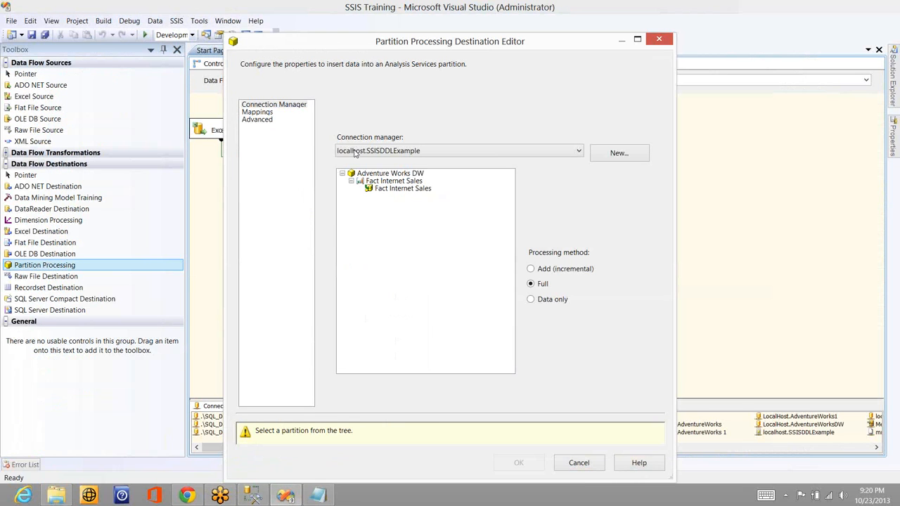
Select the Fact Internet Sales partition under the Adventure Works DW cube's Fact Internet Sales measure group
{"action": "left_click", "coordinate": [368, 174]}
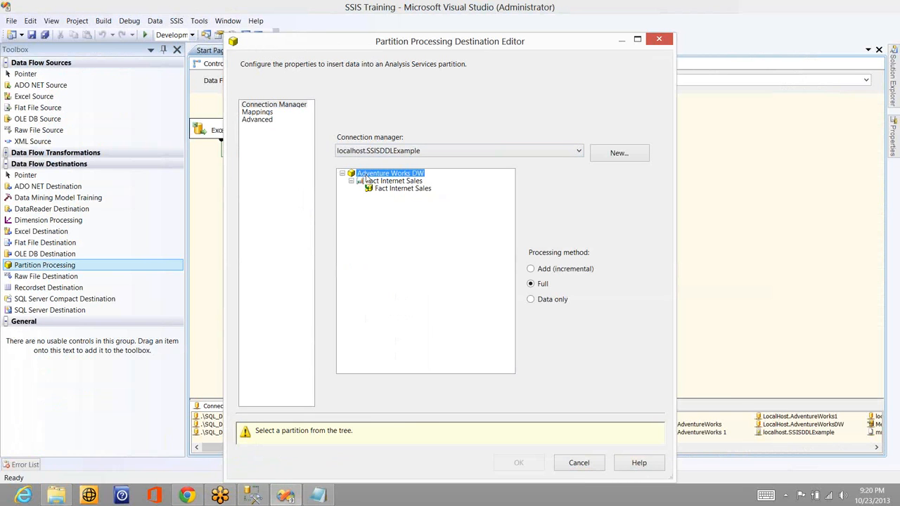
{"action": "left_click", "coordinate": [378, 183]}
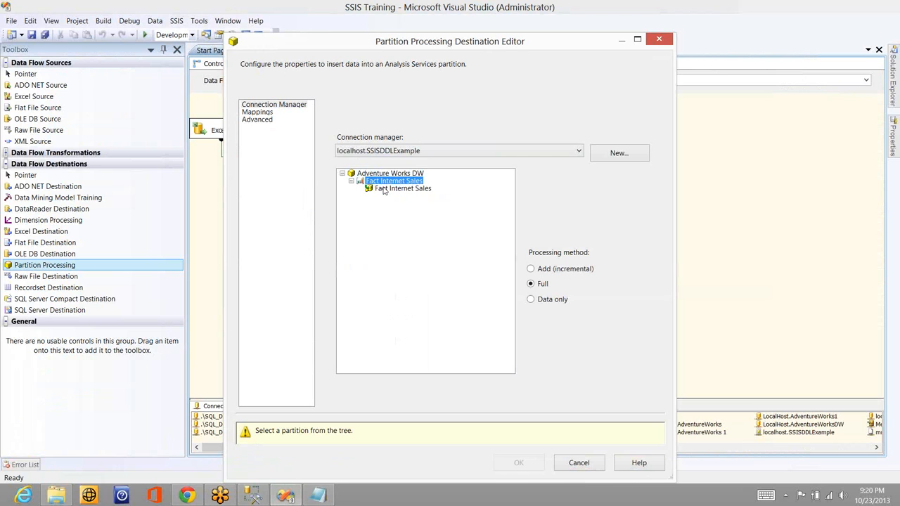
{"action": "left_click", "coordinate": [385, 191]}
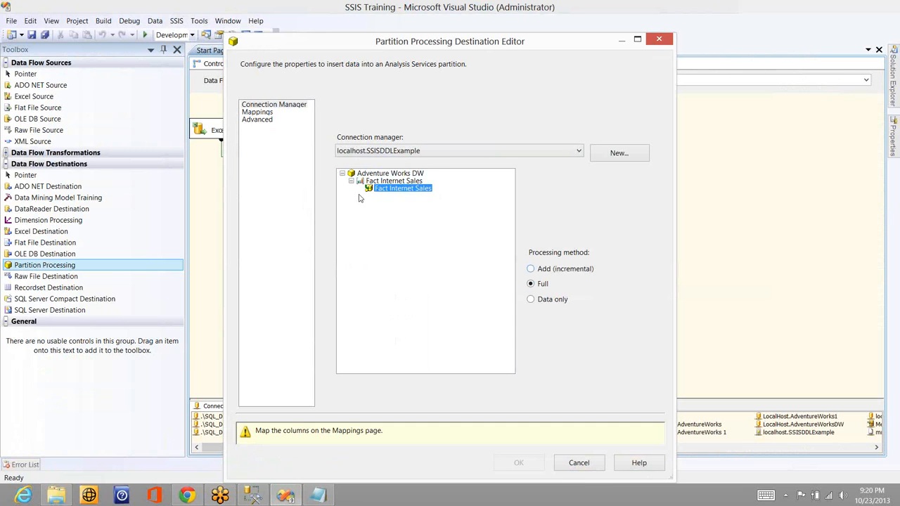
Review the partition's column mappings and disable the default error configuration to expose the advanced error settings
{"action": "left_click", "coordinate": [261, 113]}
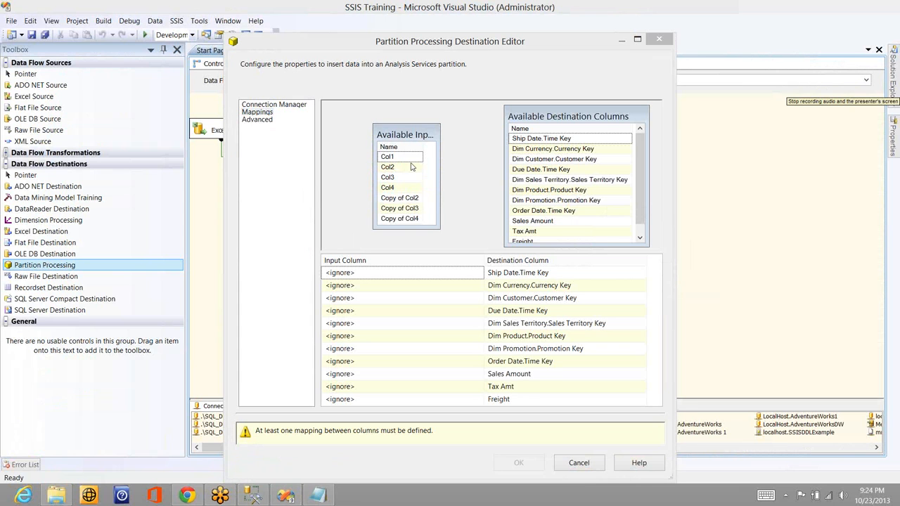
{"action": "left_click_drag", "start_coordinate": [412, 156], "coordinate": [435, 175]}
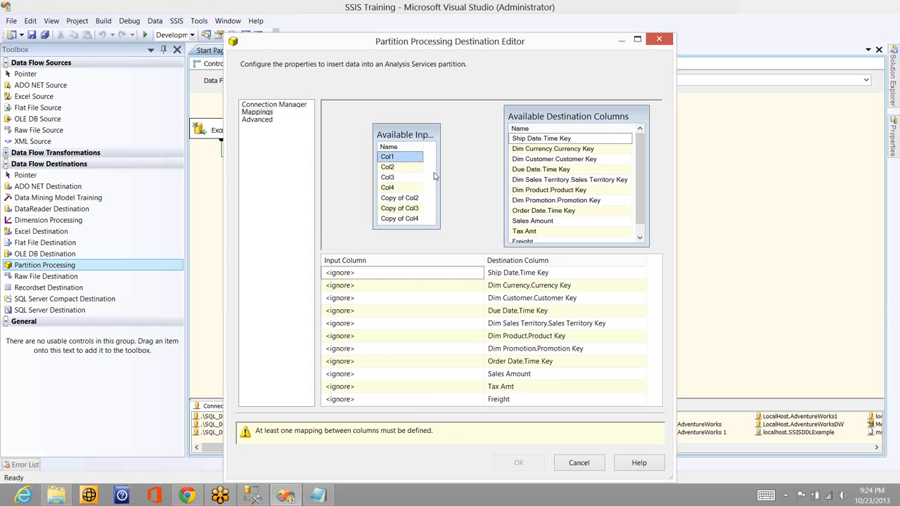
{"action": "left_click", "coordinate": [259, 119]}
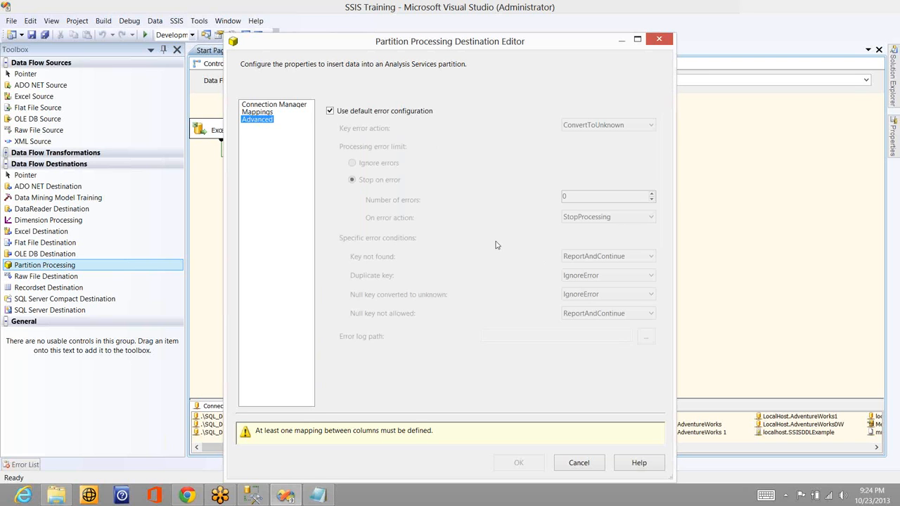
{"action": "left_click", "coordinate": [354, 115]}
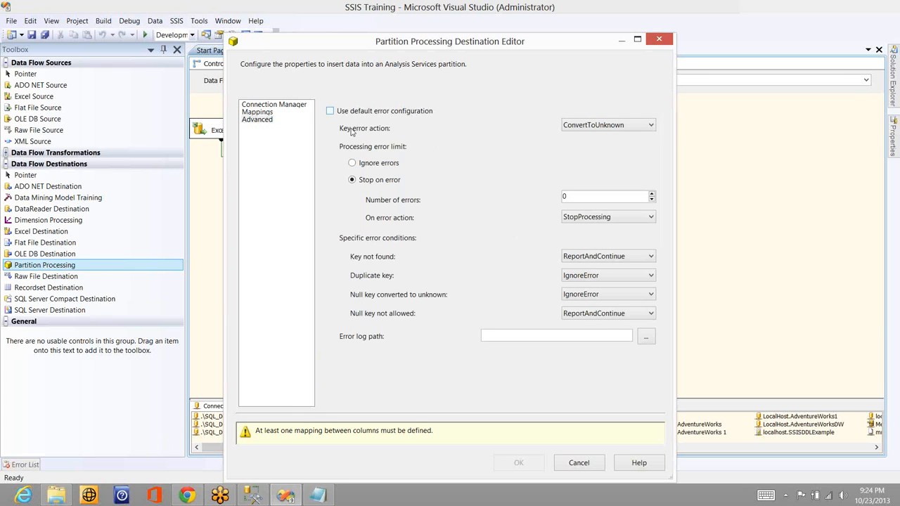
Set the processing error limit to ignore errors and Key not found to ReportAndStop, then re-enable the default error configuration
{"action": "left_click", "coordinate": [363, 169]}
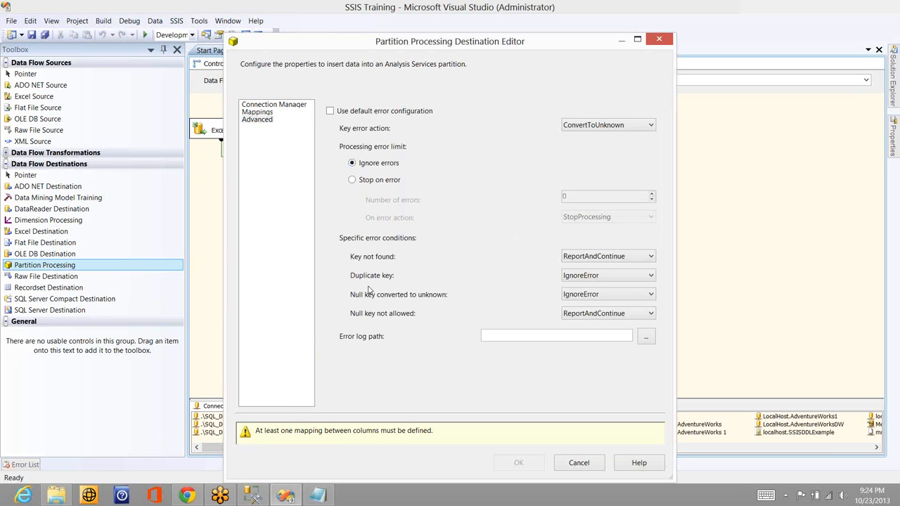
{"action": "left_click", "coordinate": [595, 257]}
{"action": "left_click", "coordinate": [380, 112]}
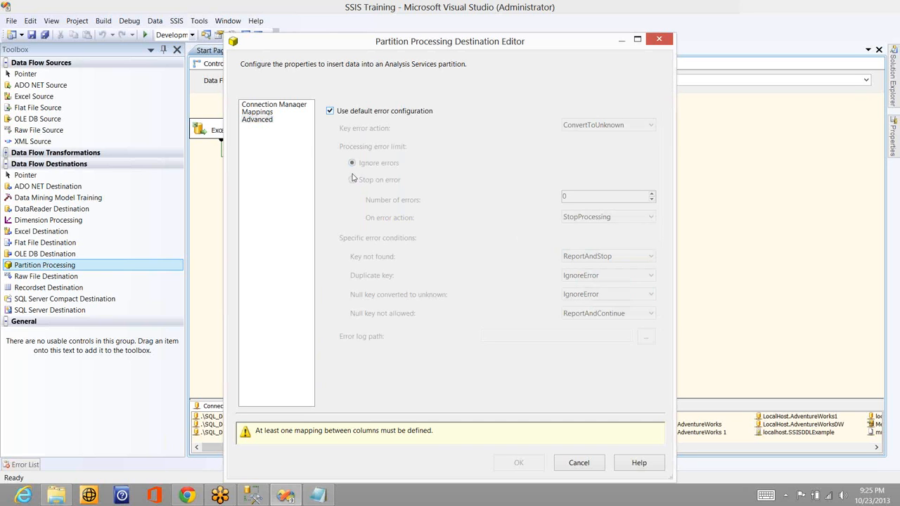
Review the partition destination's column mappings and connection settings, then close the editor without saving
{"action": "left_click", "coordinate": [266, 112]}
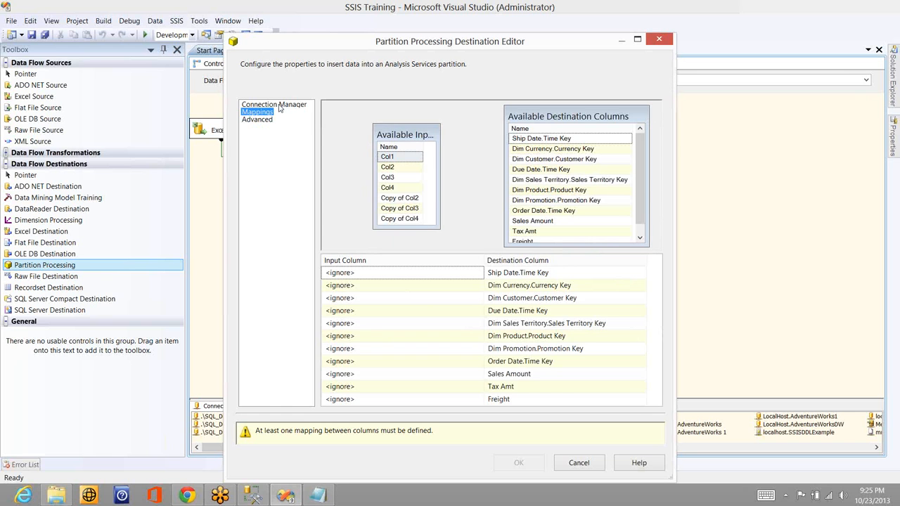
{"action": "left_click", "coordinate": [280, 106]}
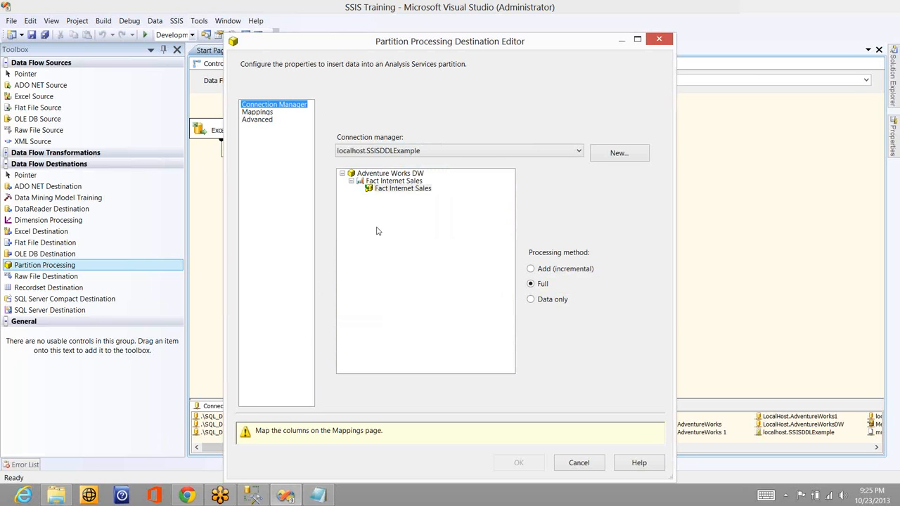
{"action": "left_click", "coordinate": [257, 113]}
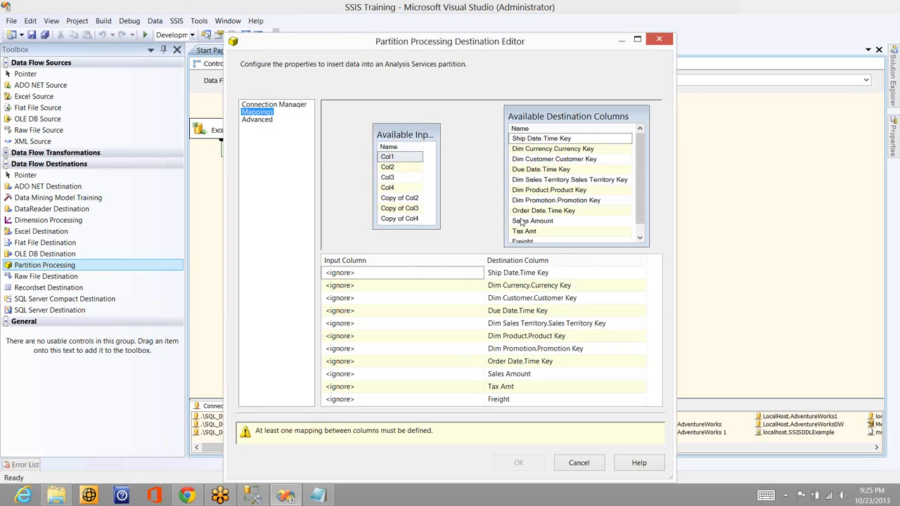
{"action": "left_click", "coordinate": [578, 462]}
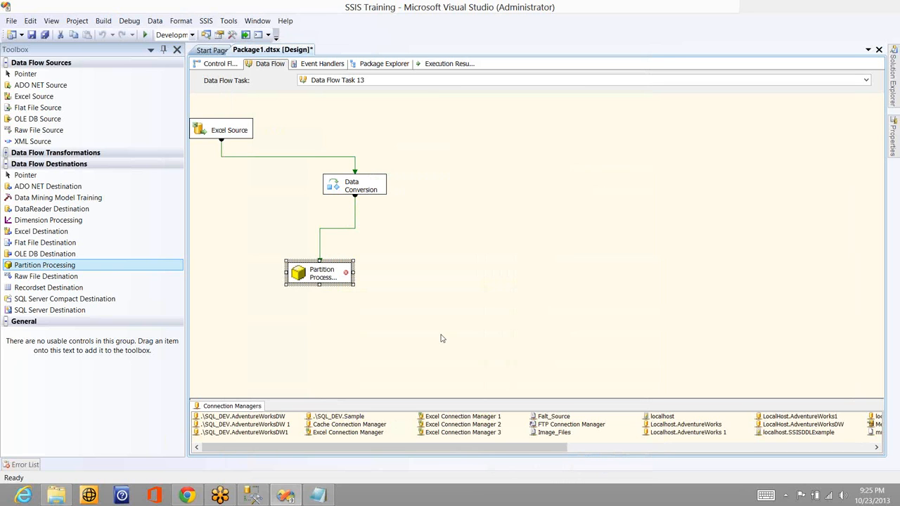
Delete the Partition Processing destination from the data flow and confirm its removal
{"action": "left_click", "coordinate": [396, 317]}
{"action": "left_click", "coordinate": [324, 274]}
{"action": "key", "text": "Delete"}
{"action": "key", "text": "Return"}
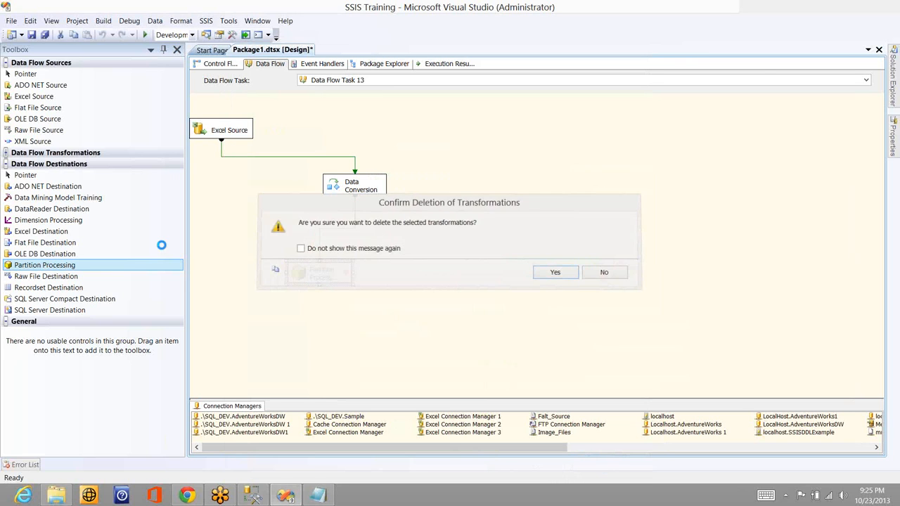
Add a Raw File Destination below Data Conversion, connect the conversion output to it, and open it for editing
{"action": "left_click_drag", "start_coordinate": [73, 280], "coordinate": [290, 260]}
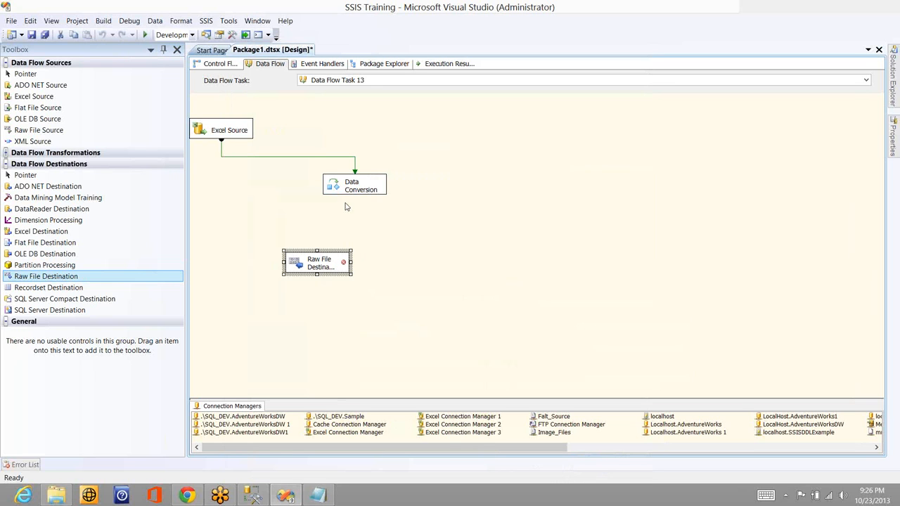
{"action": "left_click", "coordinate": [349, 187]}
{"action": "left_click_drag", "start_coordinate": [355, 204], "coordinate": [310, 259]}
{"action": "double_click", "coordinate": [311, 260]}
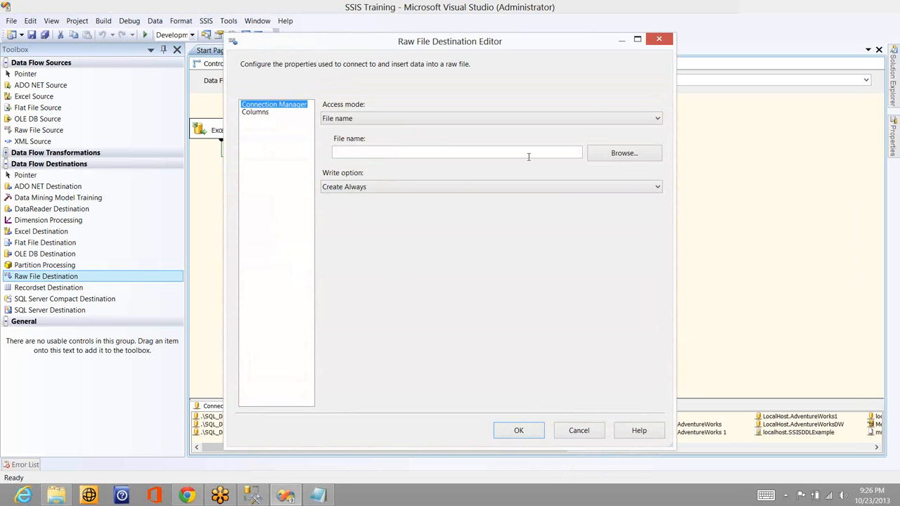
Set the raw file destination to the File name access mode with the file babu on the Desktop, and list the write options
{"action": "left_click", "coordinate": [612, 123]}
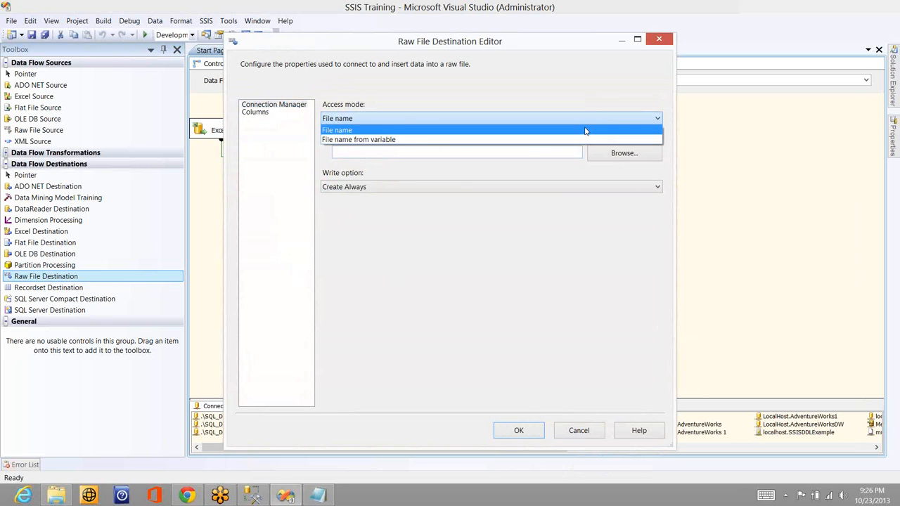
{"action": "left_click", "coordinate": [561, 133]}
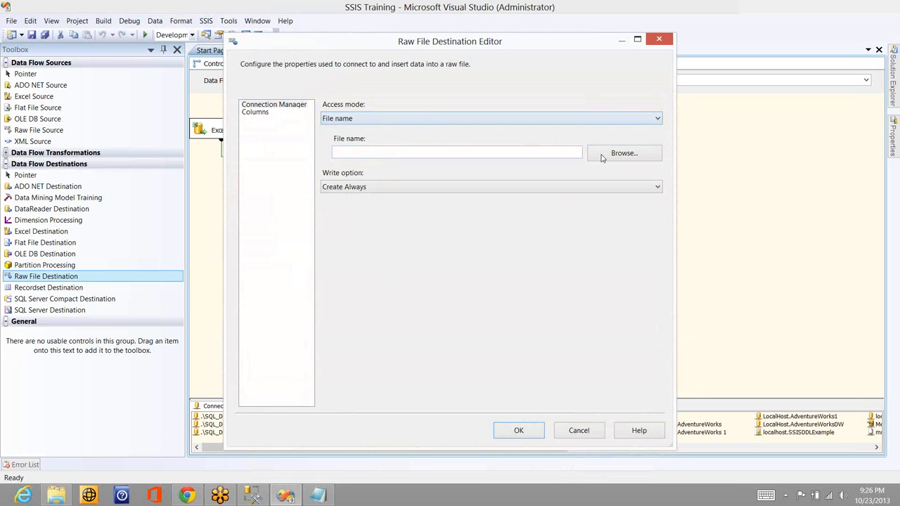
{"action": "left_click", "coordinate": [601, 157]}
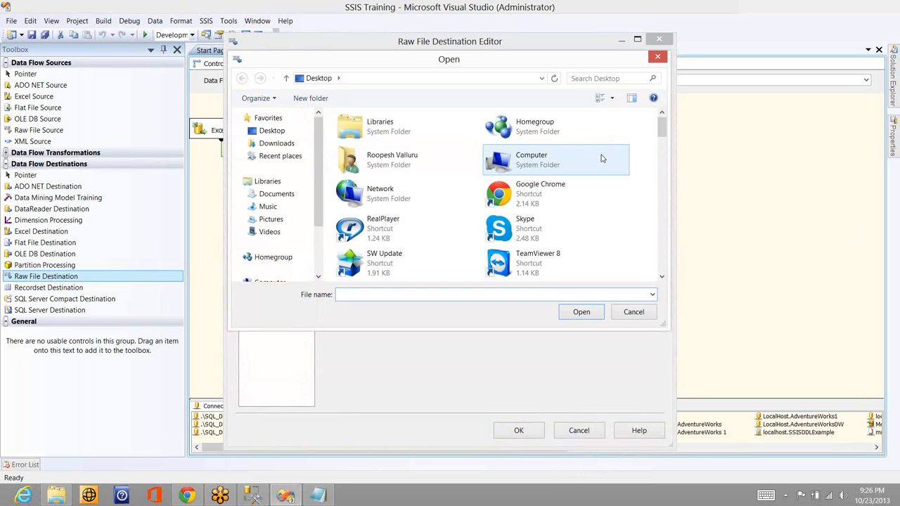
{"action": "type", "text": "babu"}
{"action": "left_click", "coordinate": [580, 314]}
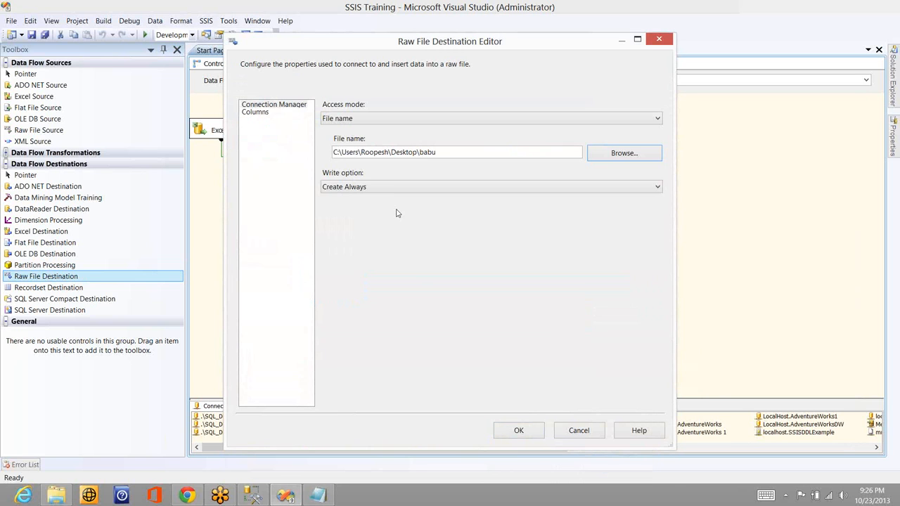
{"action": "left_click", "coordinate": [390, 188]}
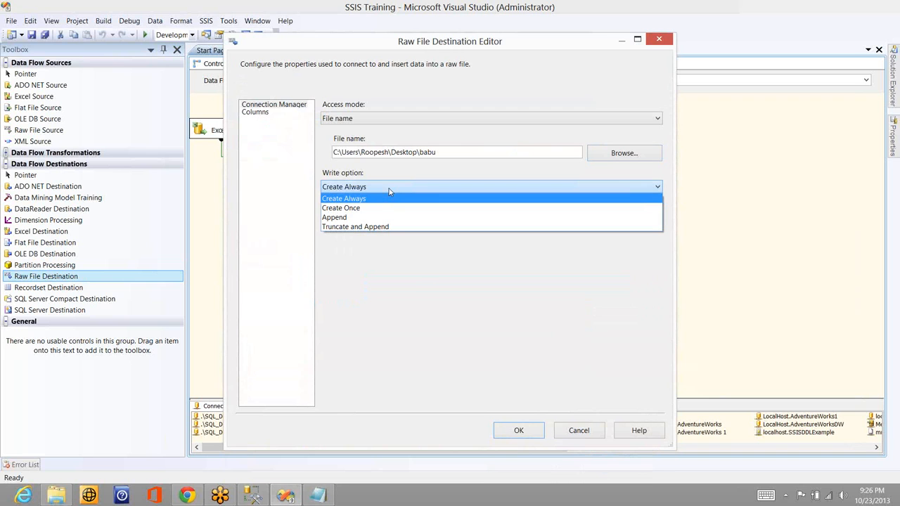
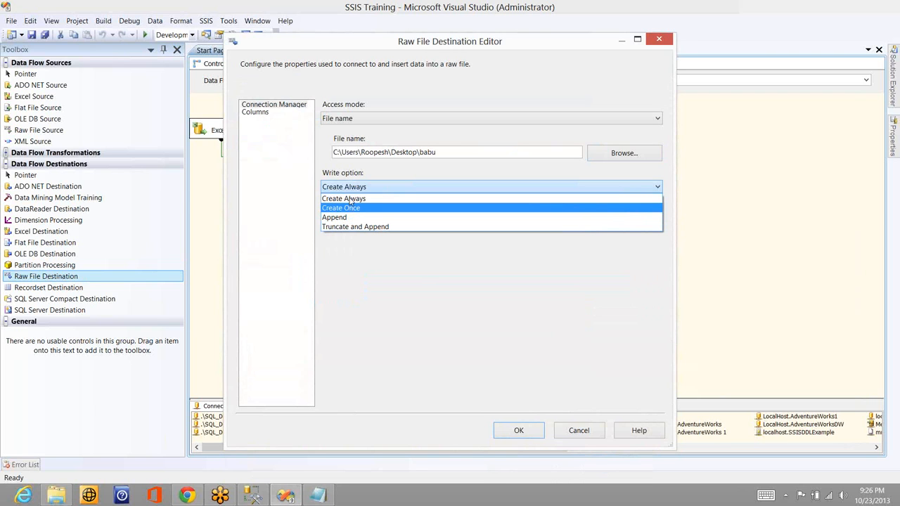
Set the raw file destination's write option to Create Once, include all available input columns, and save the configuration
{"action": "left_click", "coordinate": [351, 208]}
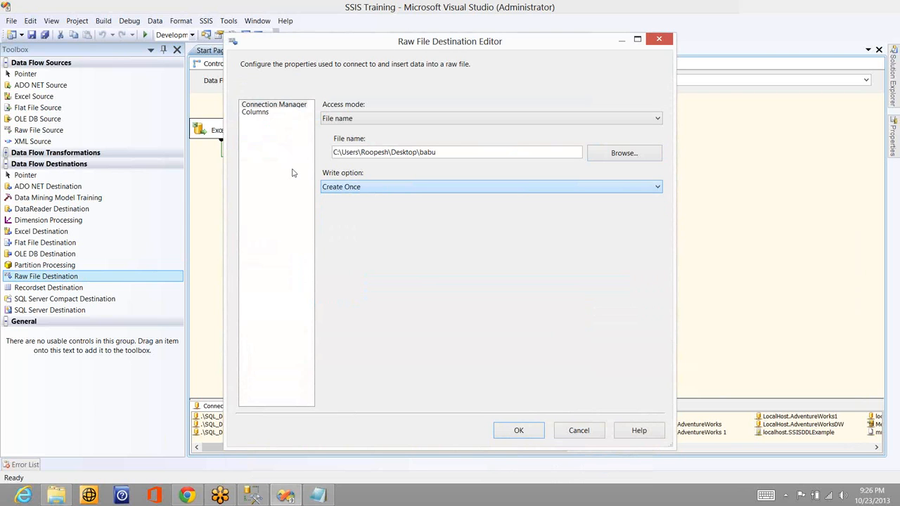
{"action": "left_click", "coordinate": [257, 112]}
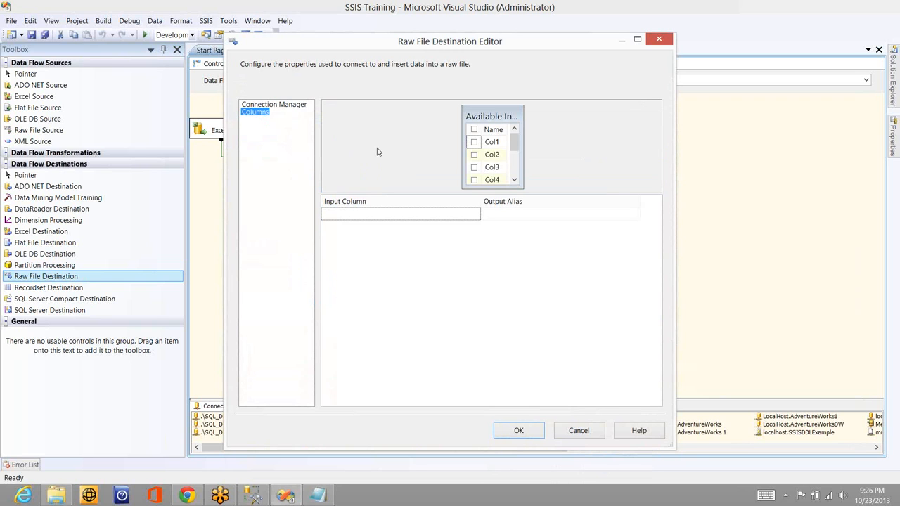
{"action": "left_click", "coordinate": [474, 131]}
{"action": "left_click", "coordinate": [474, 131]}
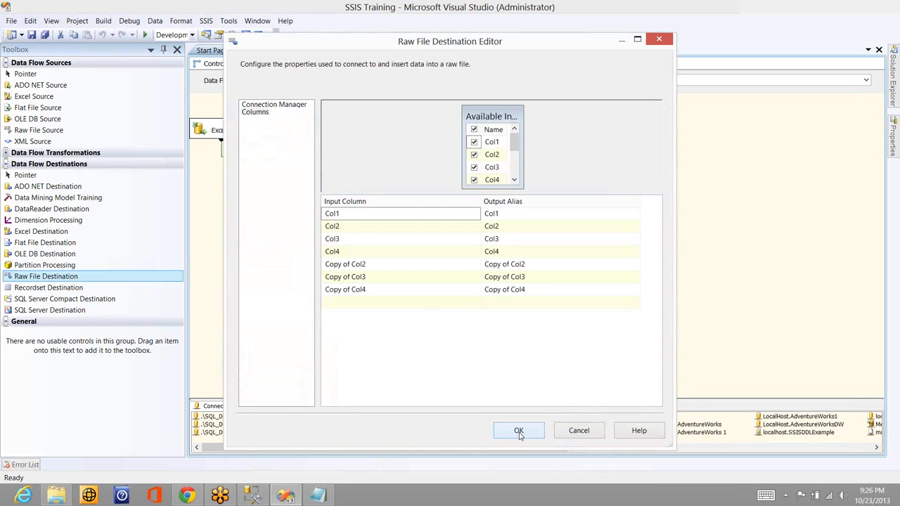
{"action": "left_click", "coordinate": [519, 431]}
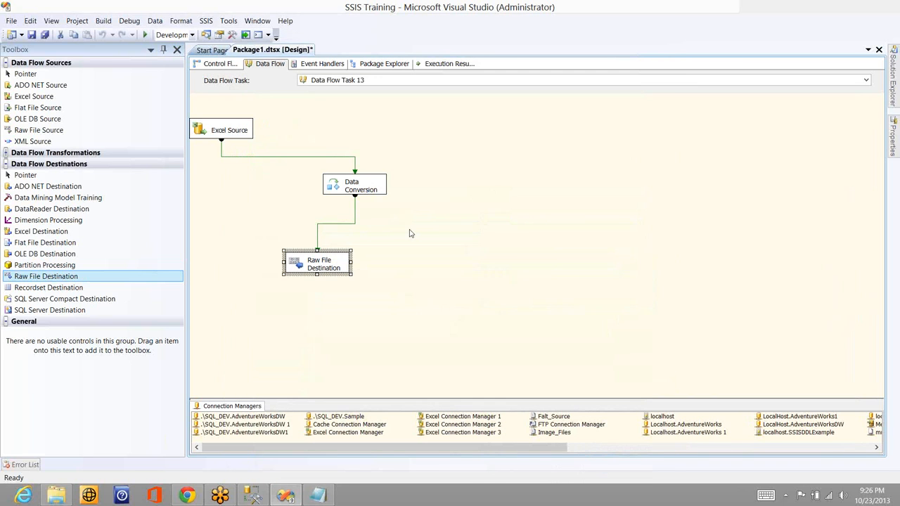
Execute the data flow task to write the converted Excel data to the raw file
{"action": "left_click", "coordinate": [412, 233]}
{"action": "right_click", "coordinate": [340, 228]}
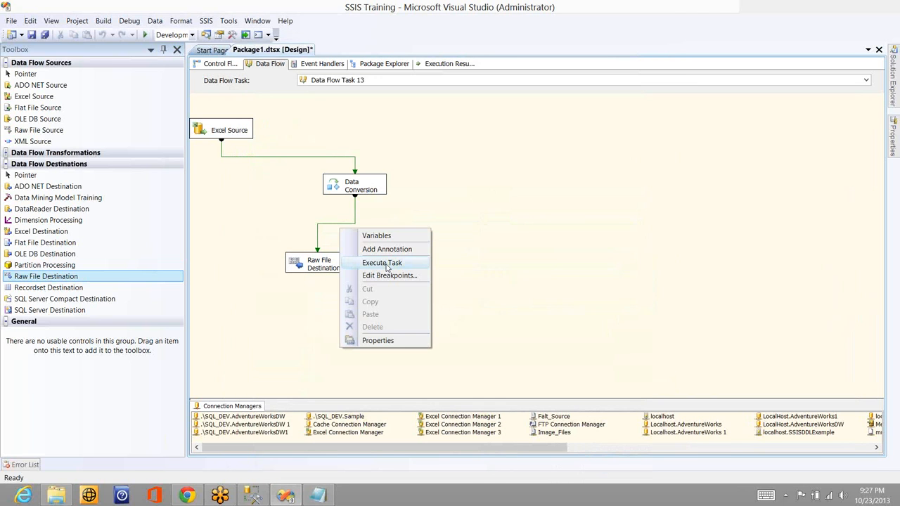
{"action": "left_click", "coordinate": [386, 266]}
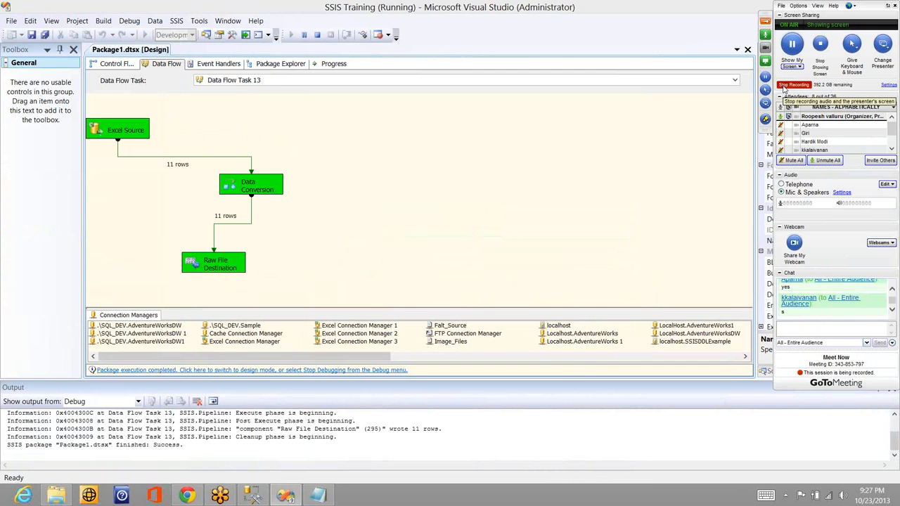
Switch to the desktop and open the babu raw file in Notepad
{"action": "key", "text": "super+d"}
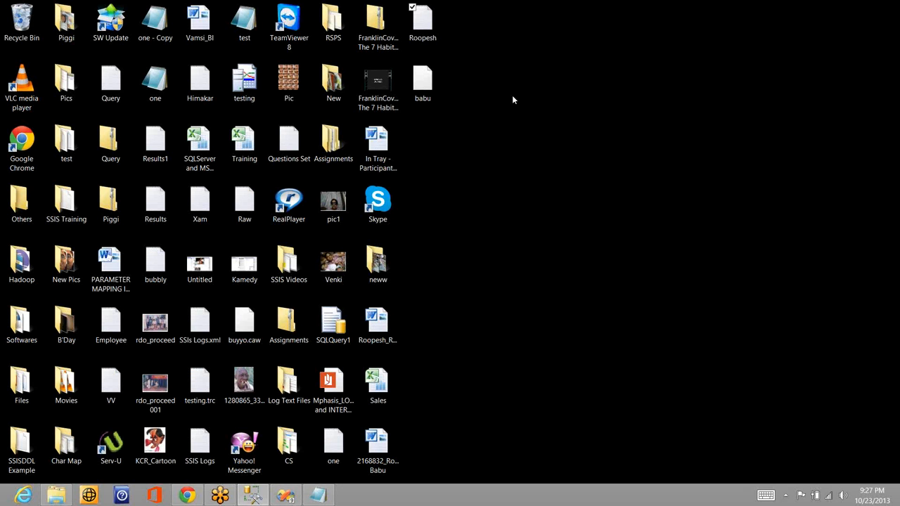
{"action": "left_click", "coordinate": [430, 91]}
{"action": "right_click", "coordinate": [429, 89]}
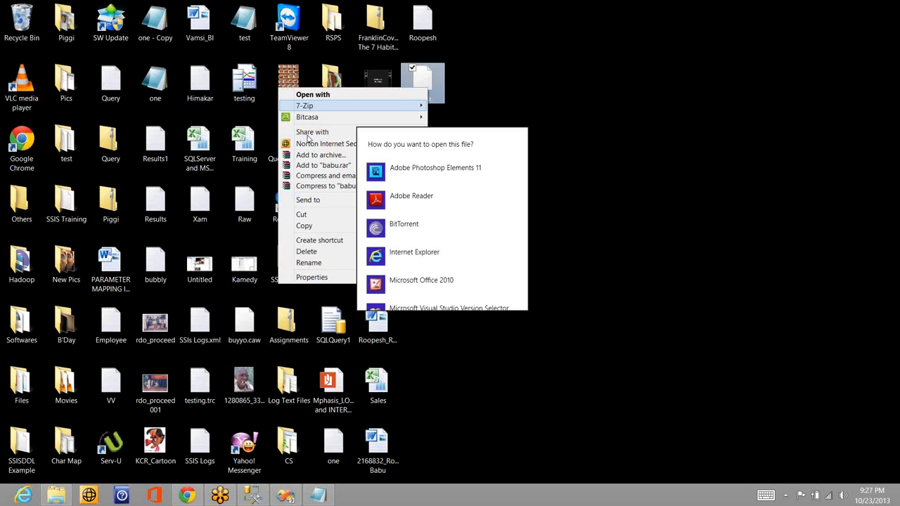
{"action": "left_click", "coordinate": [355, 96]}
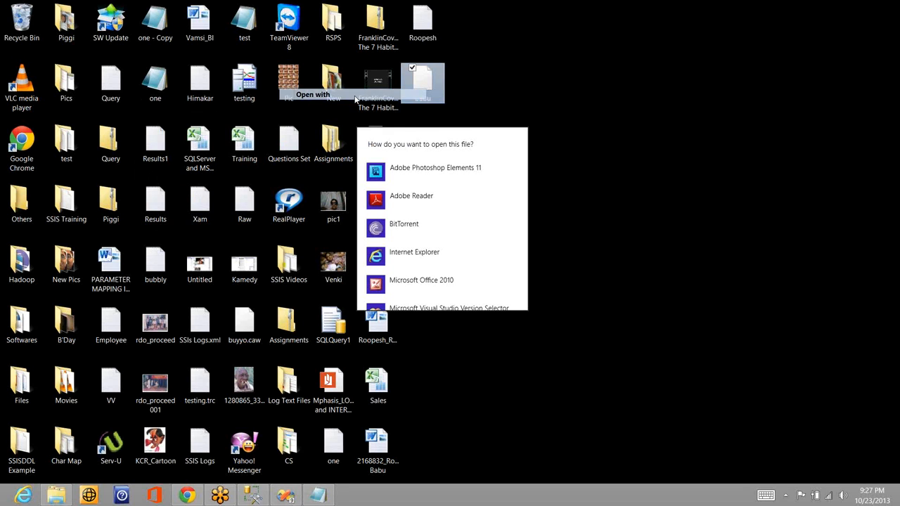
{"action": "scroll", "coordinate": [492, 267], "scroll_direction": "down", "scroll_amount": 3}
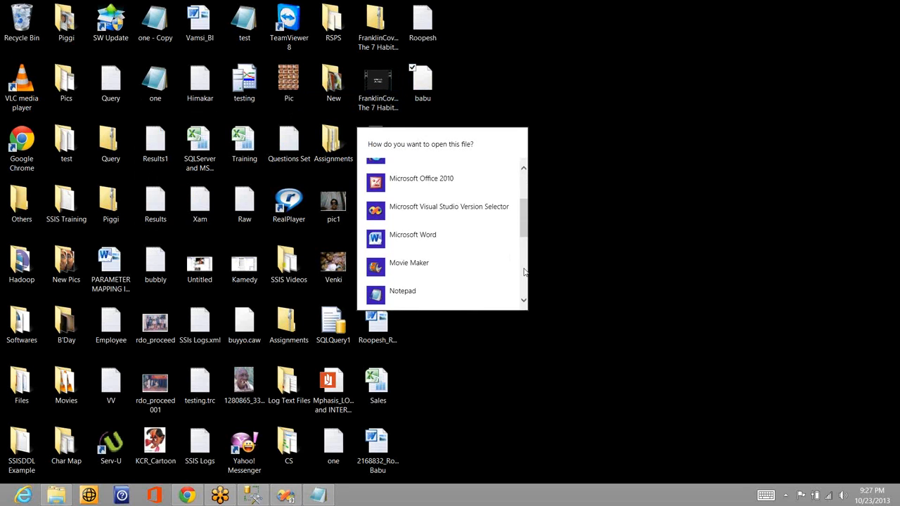
{"action": "left_click", "coordinate": [429, 250]}
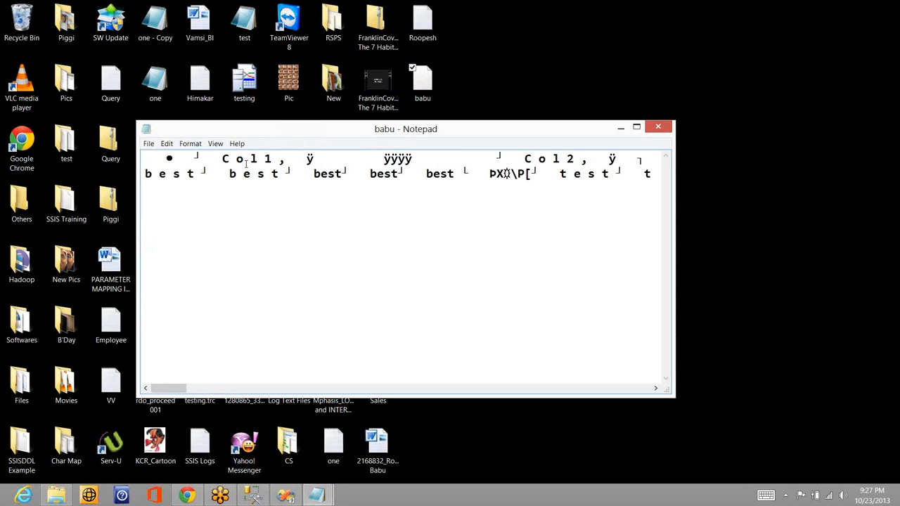
Examine how the column names and values are stored along the lines of the raw file, then close Notepad
{"action": "left_click", "coordinate": [246, 164]}
{"action": "key", "text": "Right"}
{"action": "key", "text": "Right"}
{"action": "key", "text": "Right"}
{"action": "key", "text": "Right"}
{"action": "key", "text": "Right"}
{"action": "key", "text": "Right"}
{"action": "key", "text": "Right"}
{"action": "key", "text": "Right"}
{"action": "key", "text": "Right"}
{"action": "key", "text": "Right"}
{"action": "key", "text": "Right"}
{"action": "key", "text": "Right"}
{"action": "key", "text": "Right"}
{"action": "key", "text": "Right"}
{"action": "key", "text": "Right"}
{"action": "key", "text": "Right"}
{"action": "key", "text": "Right"}
{"action": "key", "text": "Right"}
{"action": "key", "text": "Right"}
{"action": "key", "text": "Right"}
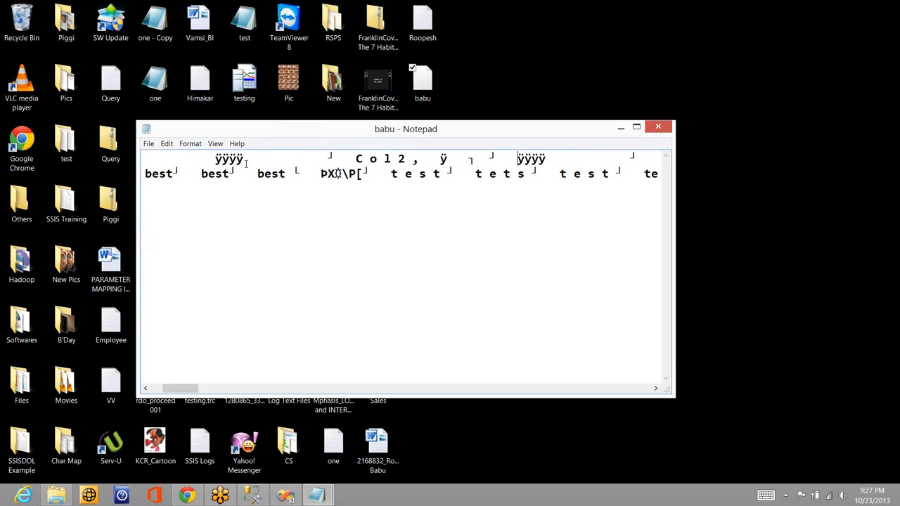
{"action": "key", "text": "Right"}
{"action": "key", "text": "Right"}
{"action": "key", "text": "Right"}
{"action": "key", "text": "Right"}
{"action": "key", "text": "Right"}
{"action": "key", "text": "Right"}
{"action": "key", "text": "Right"}
{"action": "key", "text": "Right"}
{"action": "key", "text": "Right"}
{"action": "key", "text": "Right"}
{"action": "key", "text": "Right"}
{"action": "key", "text": "Right"}
{"action": "key", "text": "Right"}
{"action": "key", "text": "Right"}
{"action": "key", "text": "Right"}
{"action": "key", "text": "Right"}
{"action": "key", "text": "Right"}
{"action": "key", "text": "Right"}
{"action": "key", "text": "Right"}
{"action": "key", "text": "Right"}
{"action": "key", "text": "Right"}
{"action": "key", "text": "Right"}
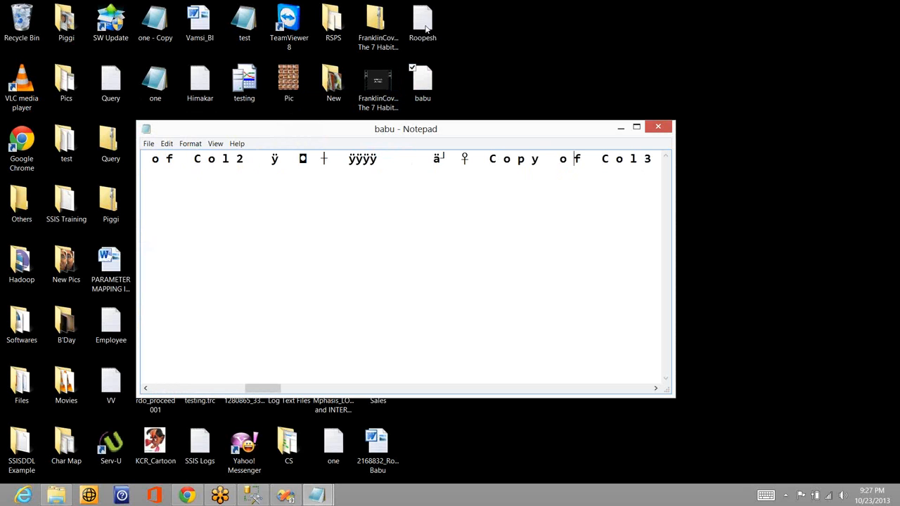
{"action": "left_click", "coordinate": [658, 127]}
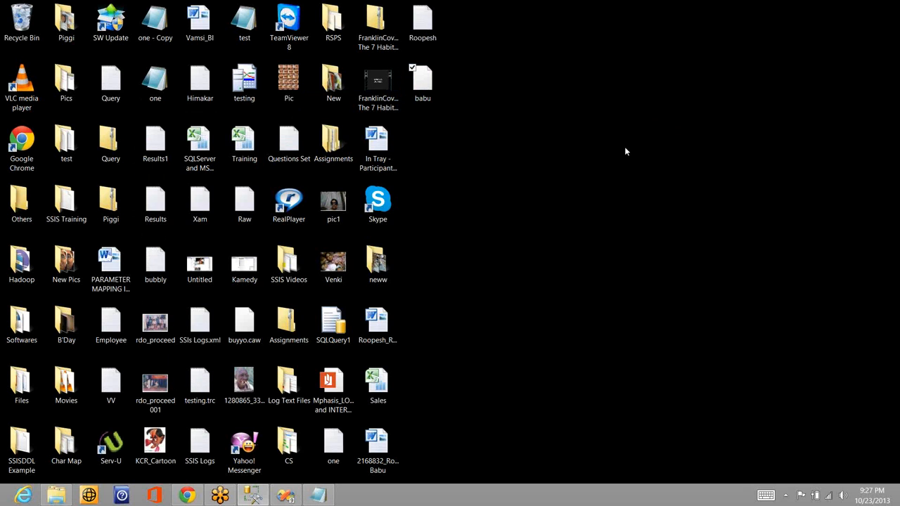
Switch back to Visual Studio, add a Raw File Source beside the Excel Source, and open it for editing
{"action": "left_click", "coordinate": [285, 496]}
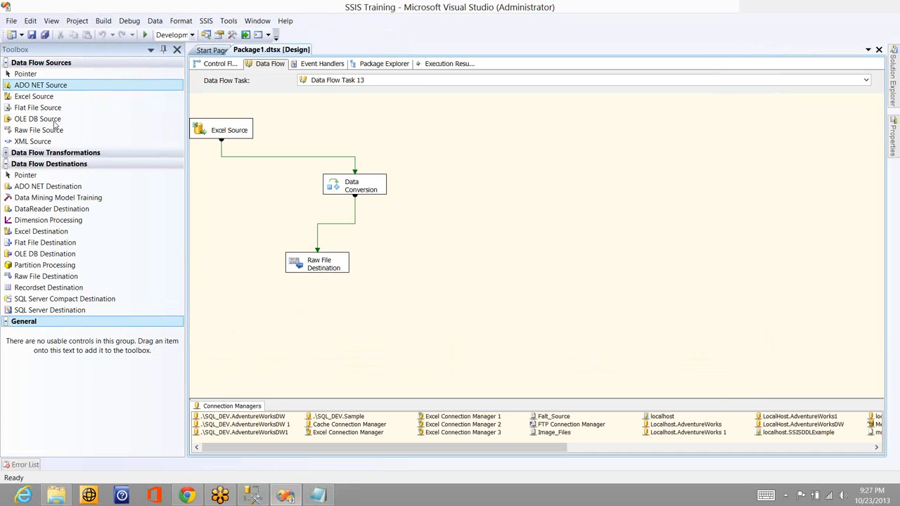
{"action": "left_click_drag", "start_coordinate": [57, 132], "coordinate": [389, 103]}
{"action": "double_click", "coordinate": [447, 113]}
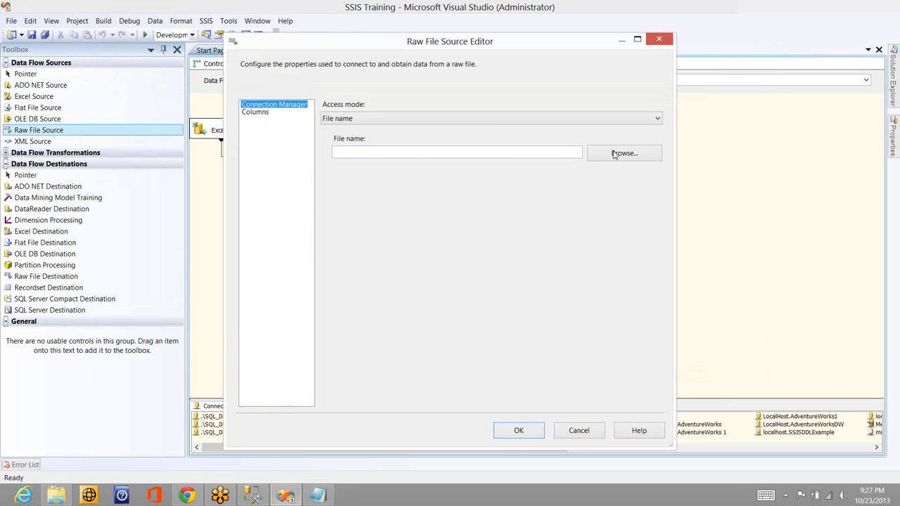
Point the Raw File Source to the babu file on the Desktop, check its columns, and save the source settings
{"action": "left_click", "coordinate": [617, 154]}
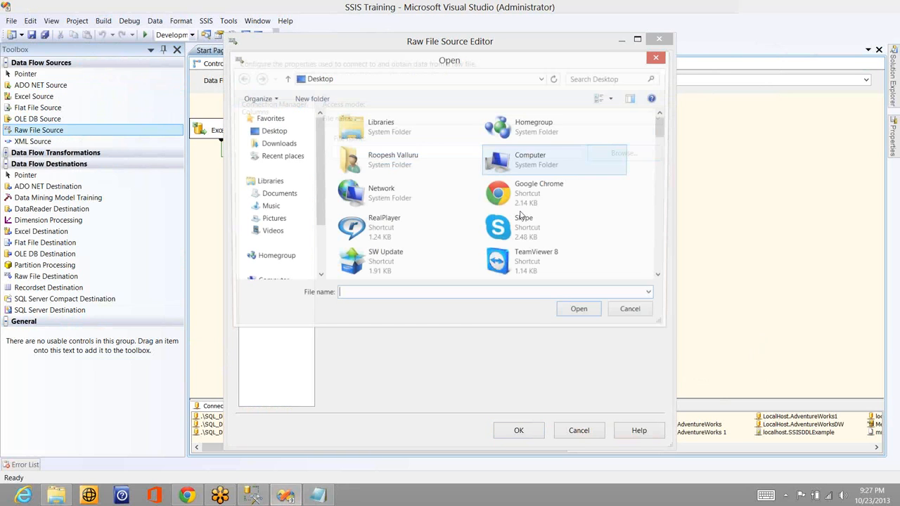
{"action": "left_click", "coordinate": [522, 222]}
{"action": "scroll", "coordinate": [541, 197], "scroll_direction": "down", "scroll_amount": 3}
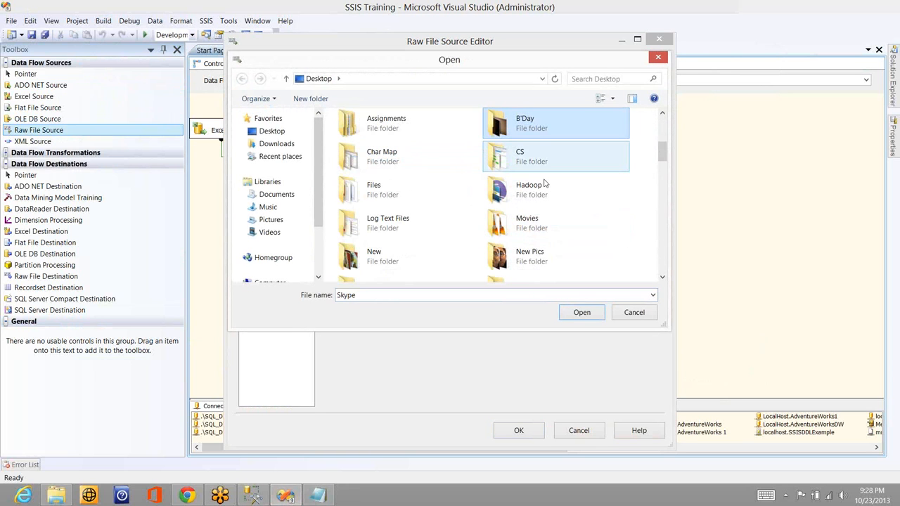
{"action": "key", "text": "b"}
{"action": "double_click", "coordinate": [536, 125]}
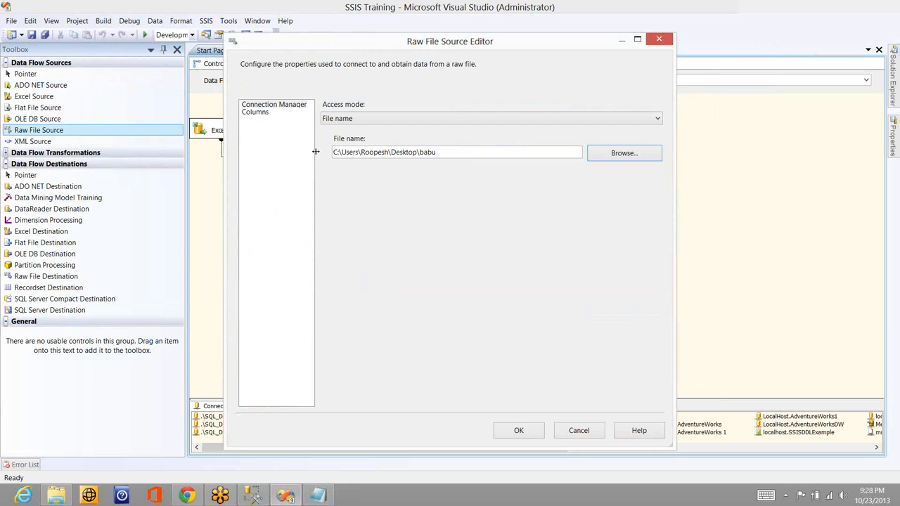
{"action": "left_click", "coordinate": [264, 114]}
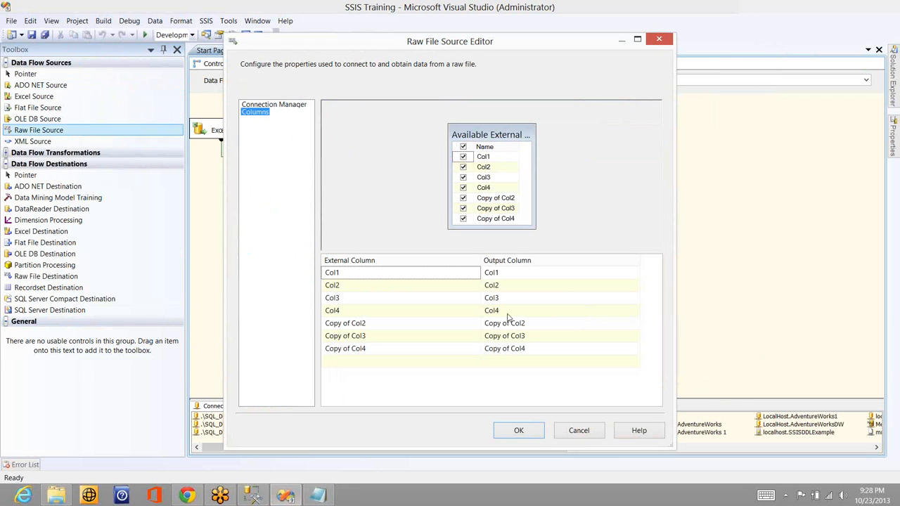
{"action": "left_click", "coordinate": [527, 431]}
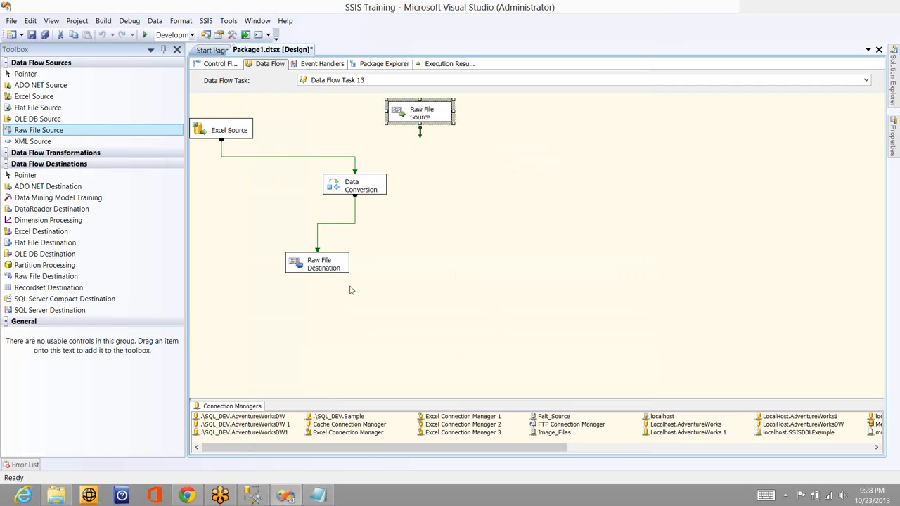
Delete the Excel Source, Data Conversion and Raw File Destination from the data flow
{"action": "left_click_drag", "start_coordinate": [352, 288], "coordinate": [208, 118]}
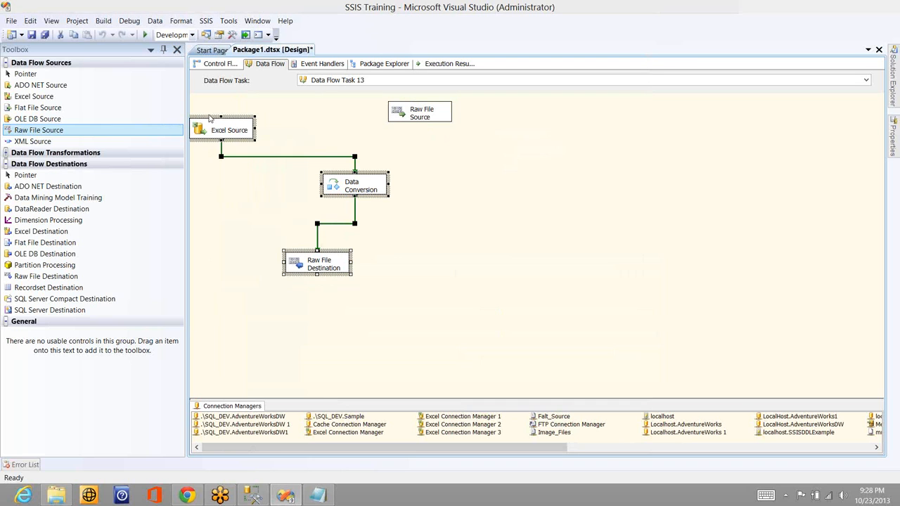
{"action": "key", "text": "Delete"}
{"action": "key", "text": "Return"}
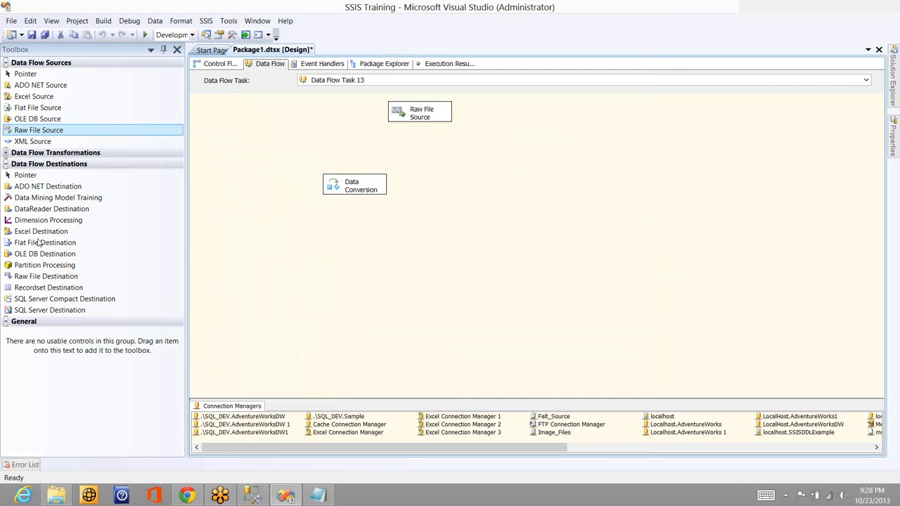
Add an Audit transformation below the Raw File Source and connect the source output to it
{"action": "left_click", "coordinate": [13, 155]}
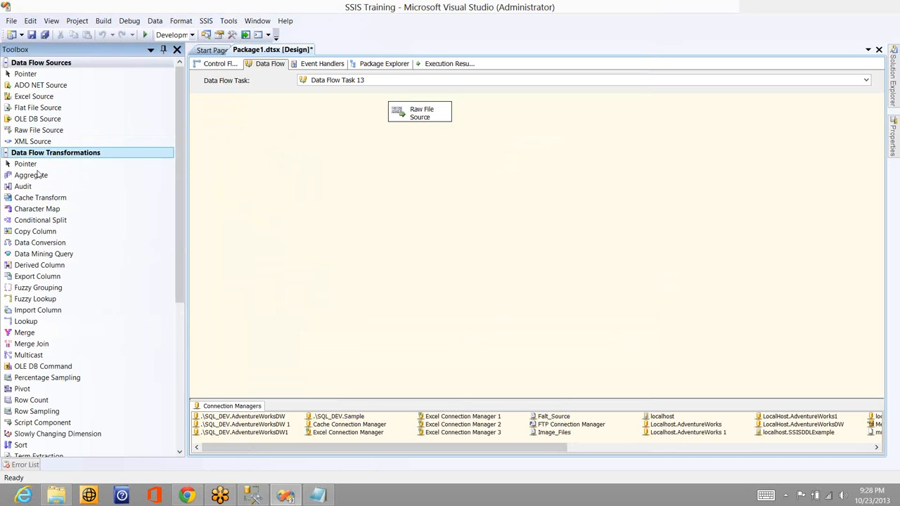
{"action": "left_click", "coordinate": [36, 175]}
{"action": "left_click_drag", "start_coordinate": [33, 186], "coordinate": [436, 154]}
{"action": "left_click", "coordinate": [420, 121]}
Add a Grid data viewer to the path between the Raw File Source and Audit, and save the path settings
{"action": "left_click", "coordinate": [442, 134]}
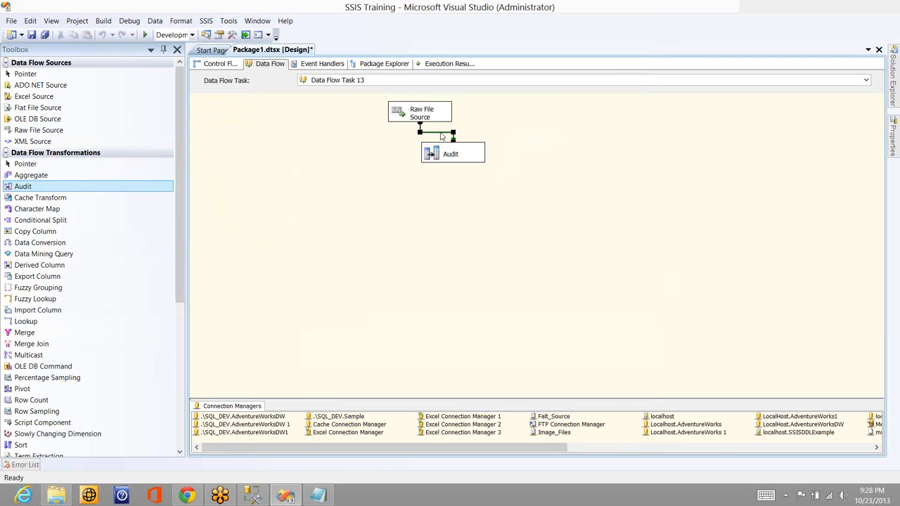
{"action": "double_click", "coordinate": [441, 133]}
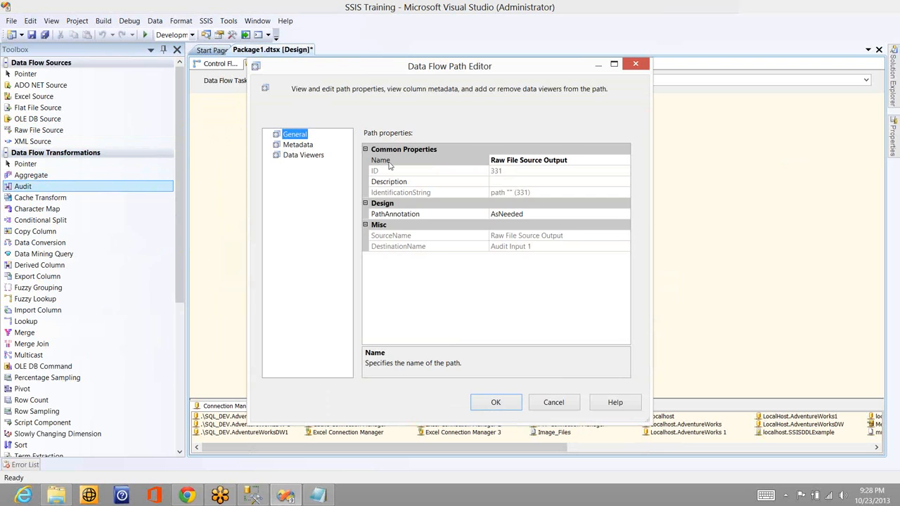
{"action": "left_click", "coordinate": [298, 145]}
{"action": "left_click", "coordinate": [302, 155]}
{"action": "left_click", "coordinate": [532, 370]}
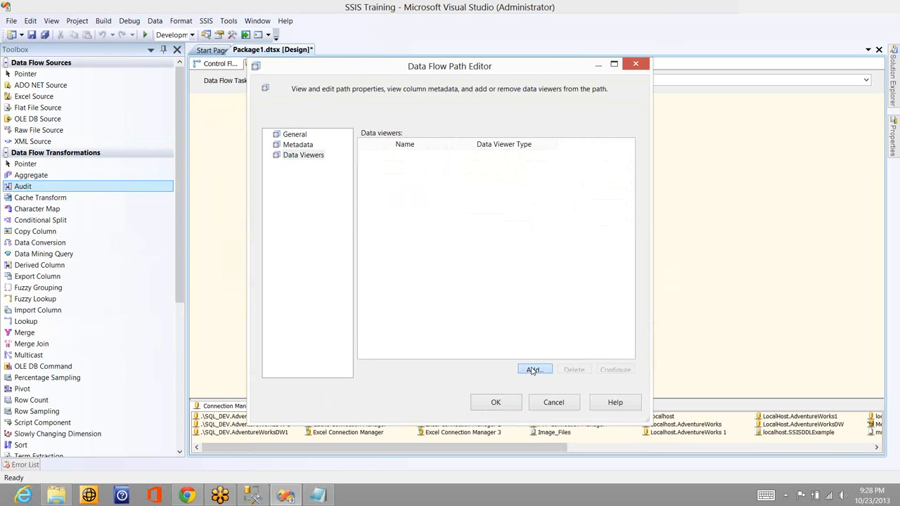
{"action": "left_click", "coordinate": [445, 354]}
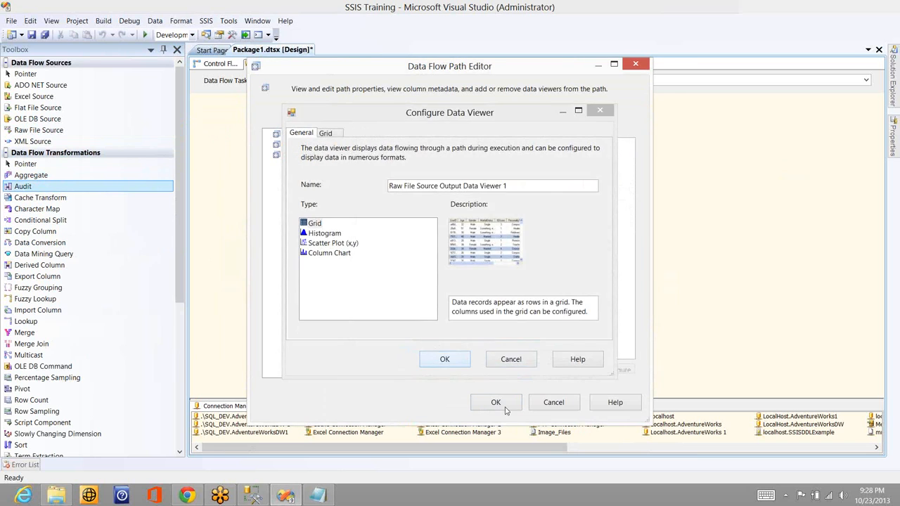
{"action": "left_click", "coordinate": [496, 402]}
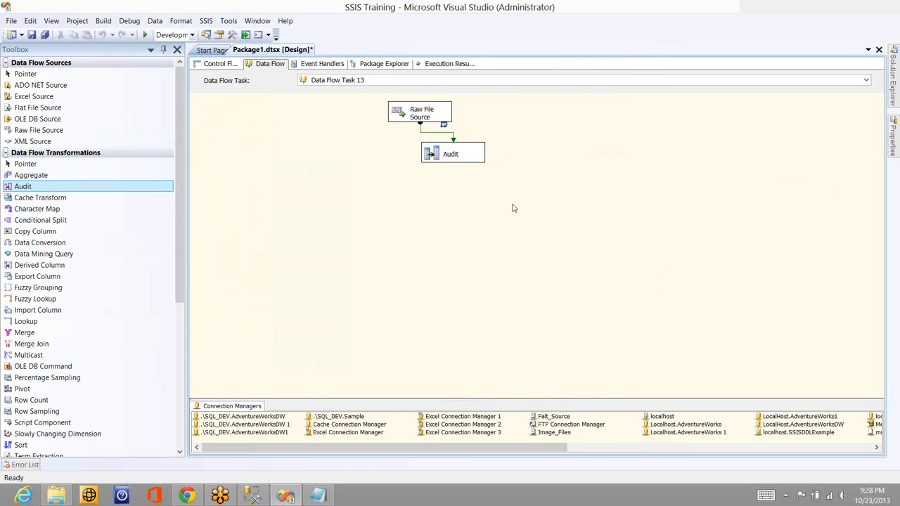
Execute the data flow task and close the text file left open in Notepad
{"action": "right_click", "coordinate": [516, 206]}
{"action": "left_click", "coordinate": [472, 241]}
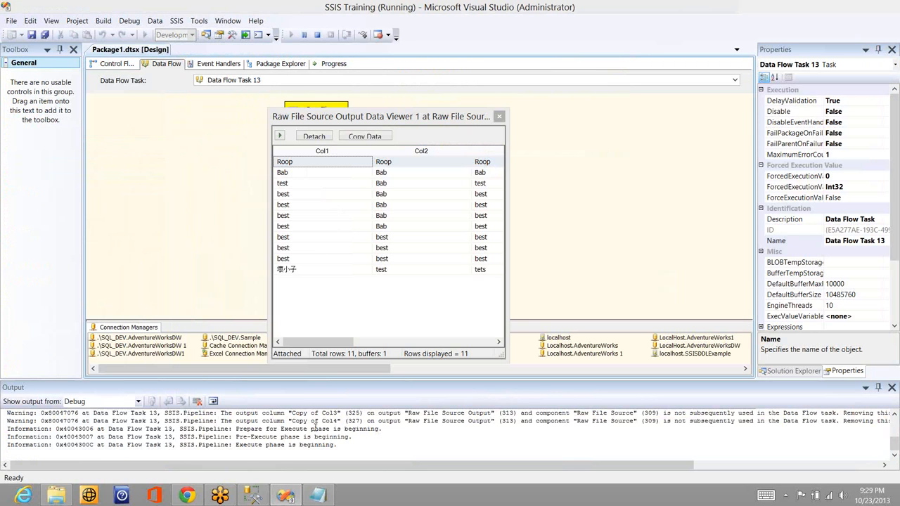
{"action": "left_click", "coordinate": [321, 496]}
{"action": "right_click", "coordinate": [323, 496]}
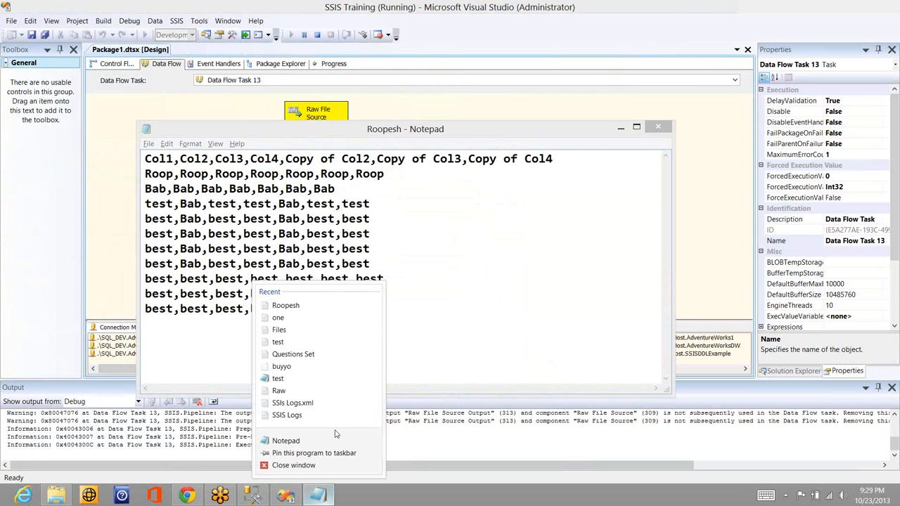
{"action": "left_click", "coordinate": [294, 465]}
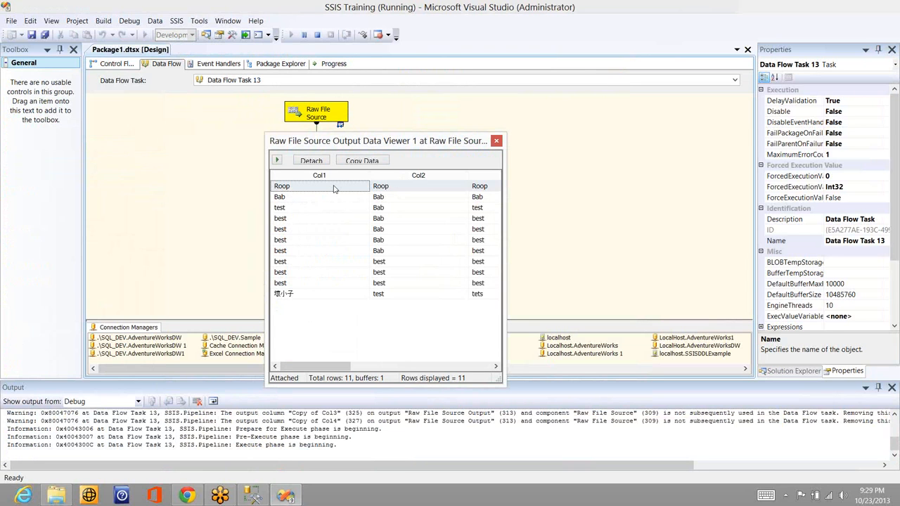
Review the raw file rows through the Copy of Col4 column in the data viewer, then close the viewer
{"action": "left_click", "coordinate": [427, 366]}
{"action": "left_click", "coordinate": [471, 366]}
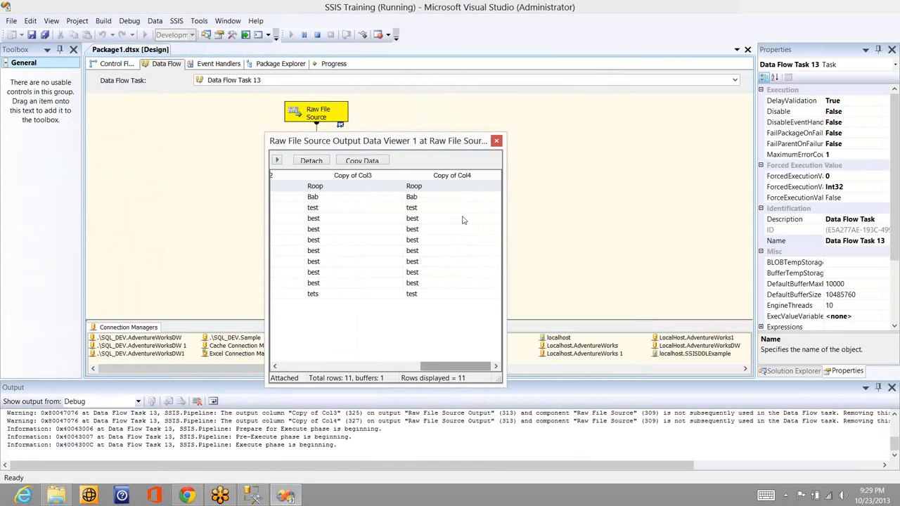
{"action": "left_click", "coordinate": [498, 141]}
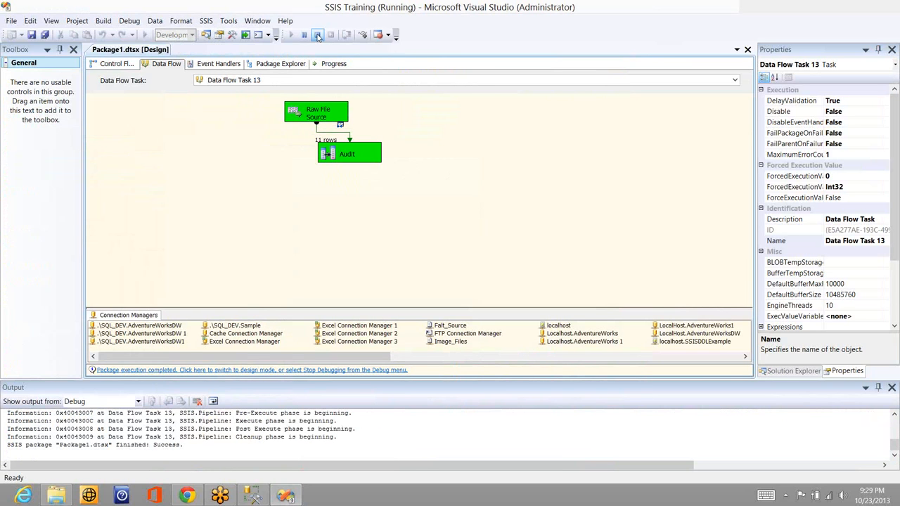
Stop debugging, add a Recordset Destination below the Audit transformation and connect the Audit output to it
{"action": "left_click", "coordinate": [318, 37]}
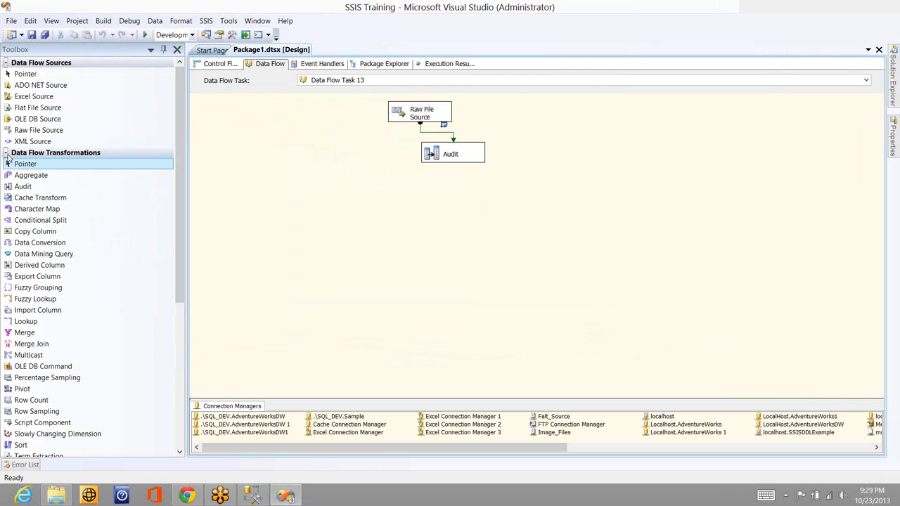
{"action": "left_click", "coordinate": [7, 153]}
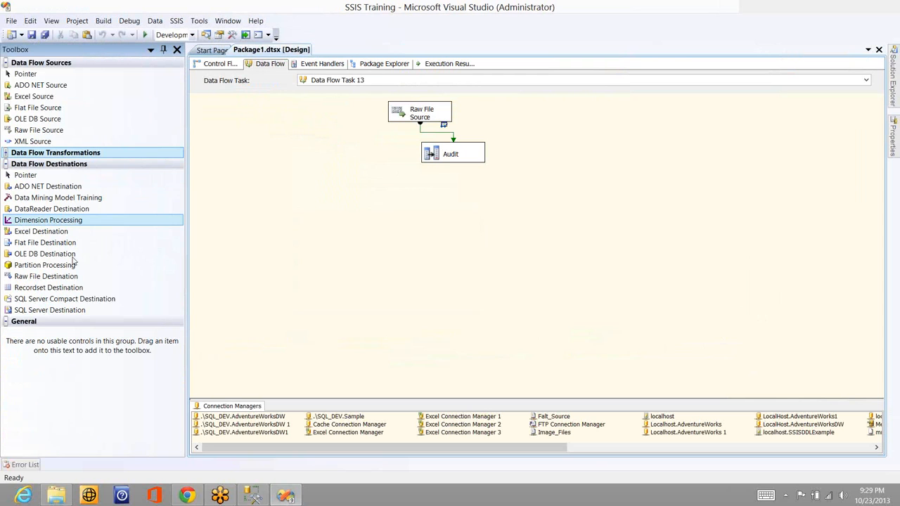
{"action": "left_click_drag", "start_coordinate": [62, 287], "coordinate": [372, 245]}
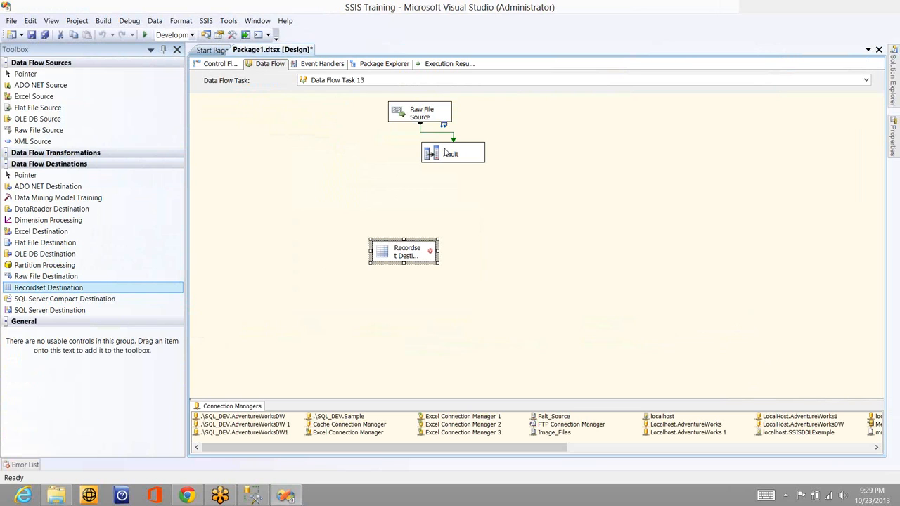
{"action": "left_click", "coordinate": [457, 160]}
{"action": "left_click_drag", "start_coordinate": [453, 173], "coordinate": [406, 254]}
{"action": "left_click", "coordinate": [406, 254]}
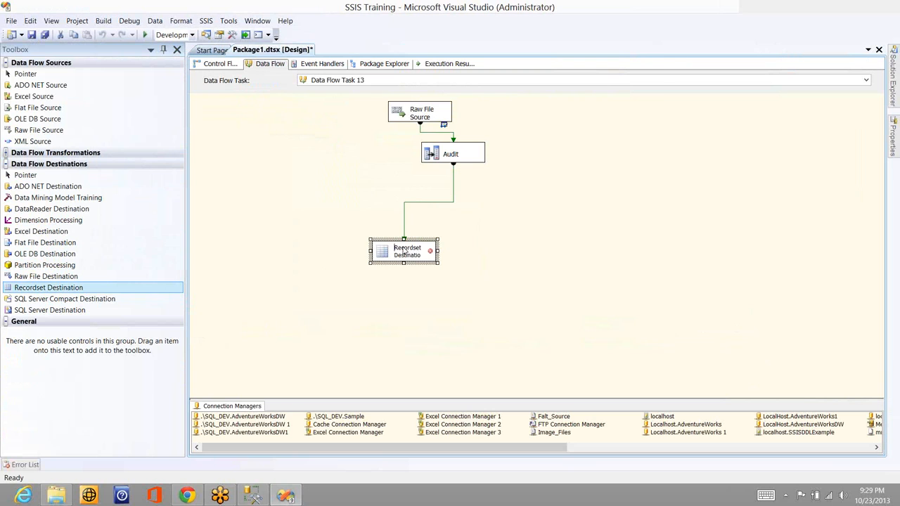
{"action": "double_click", "coordinate": [406, 251]}
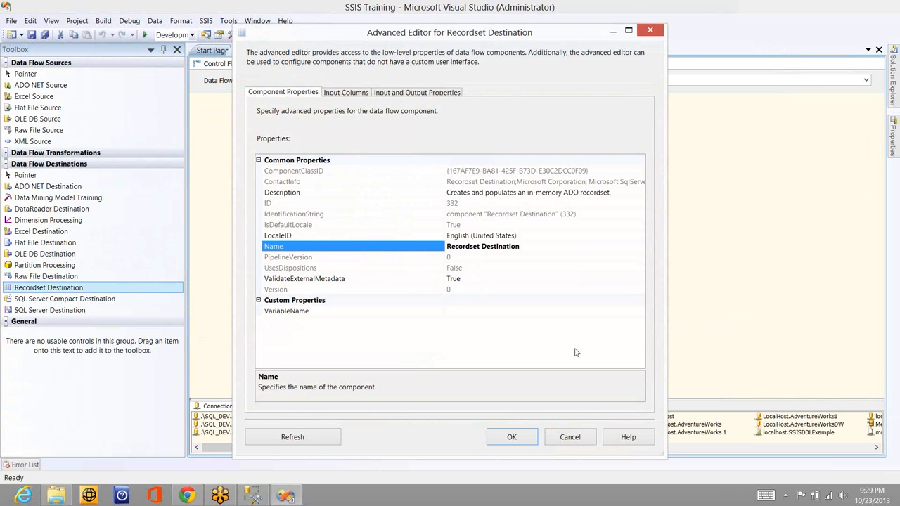
{"action": "left_click", "coordinate": [360, 95]}
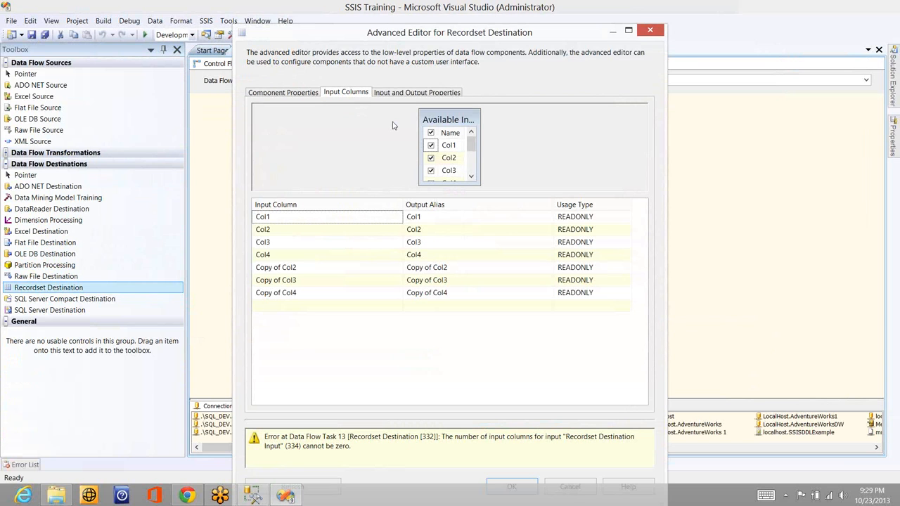
{"action": "left_click", "coordinate": [307, 95]}
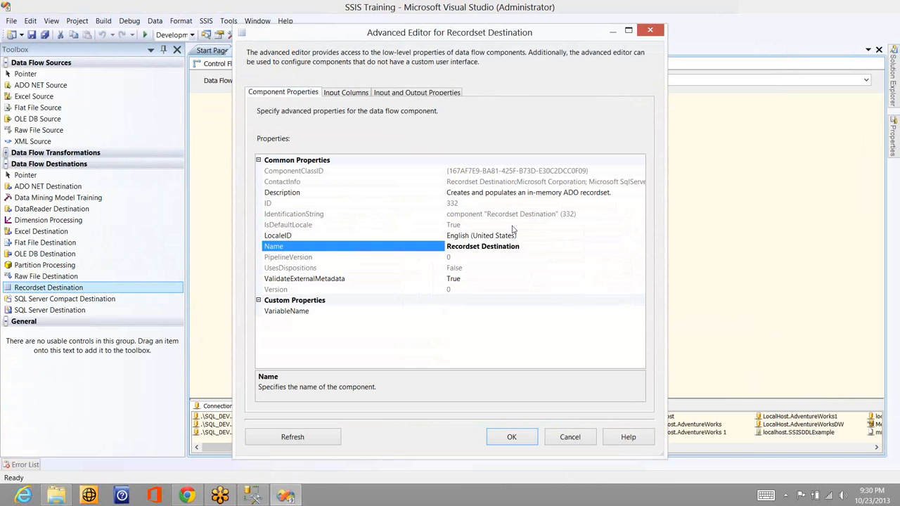
{"action": "left_click", "coordinate": [636, 311]}
{"action": "left_click", "coordinate": [640, 310]}
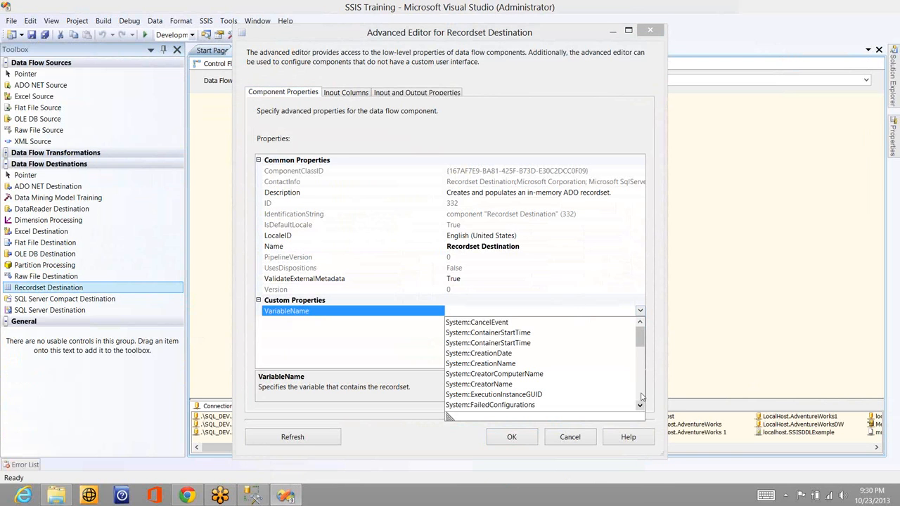
{"action": "left_click", "coordinate": [640, 399]}
{"action": "left_click", "coordinate": [641, 398]}
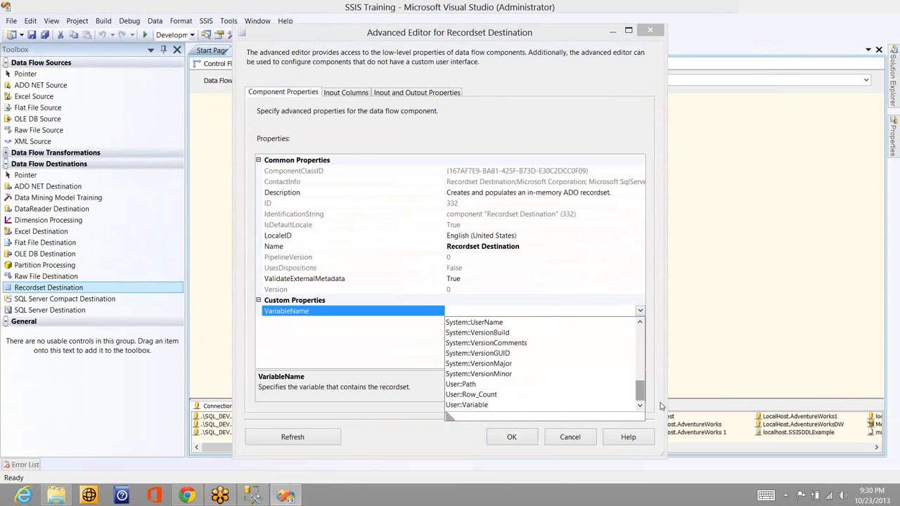
{"action": "left_click", "coordinate": [638, 335]}
{"action": "left_click", "coordinate": [638, 335]}
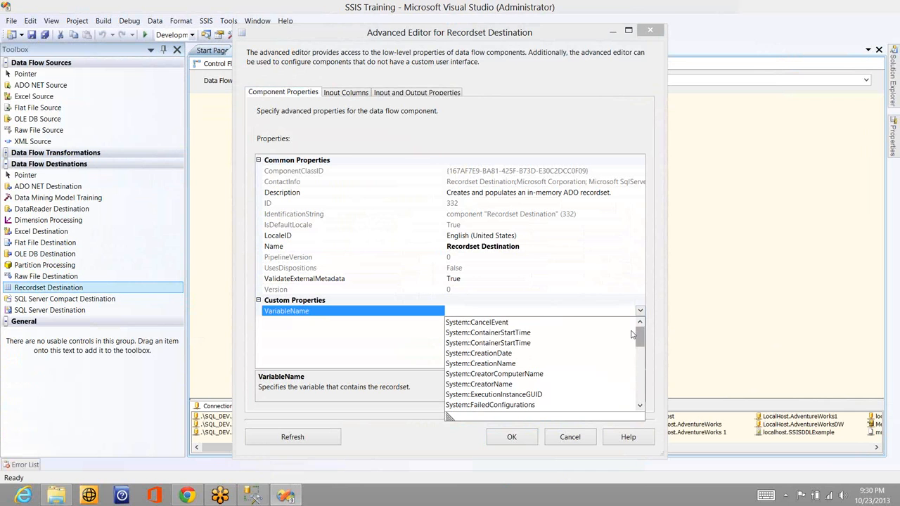
{"action": "left_click", "coordinate": [564, 441]}
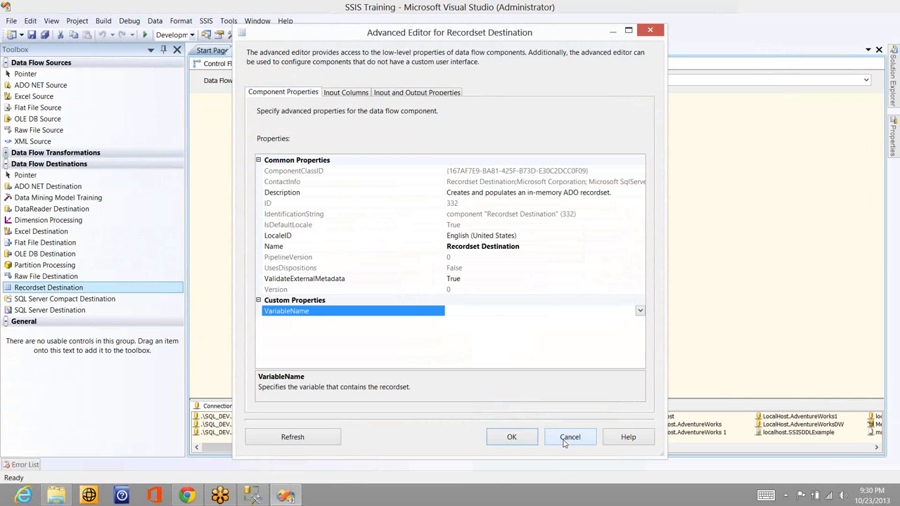
{"action": "left_click", "coordinate": [563, 442]}
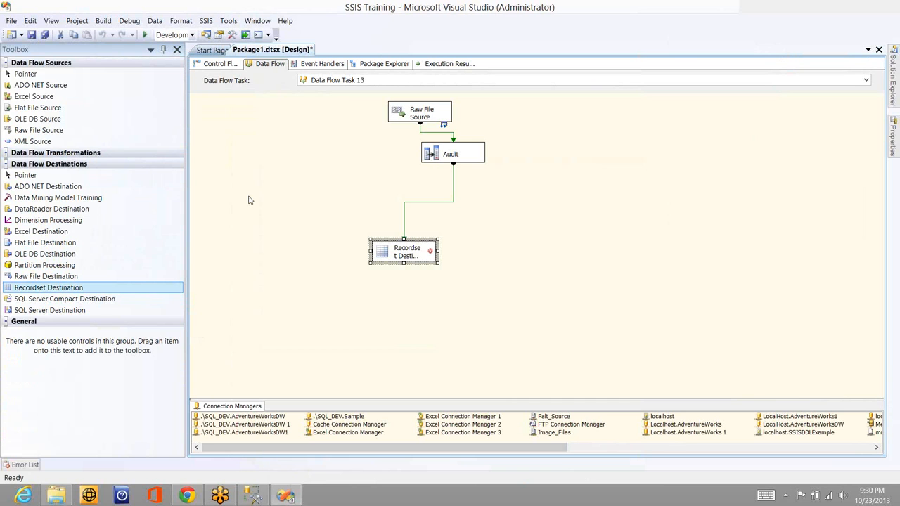
Show the package variables from the control flow, and return to the data flow of Data Flow Task 13
{"action": "left_click", "coordinate": [220, 63]}
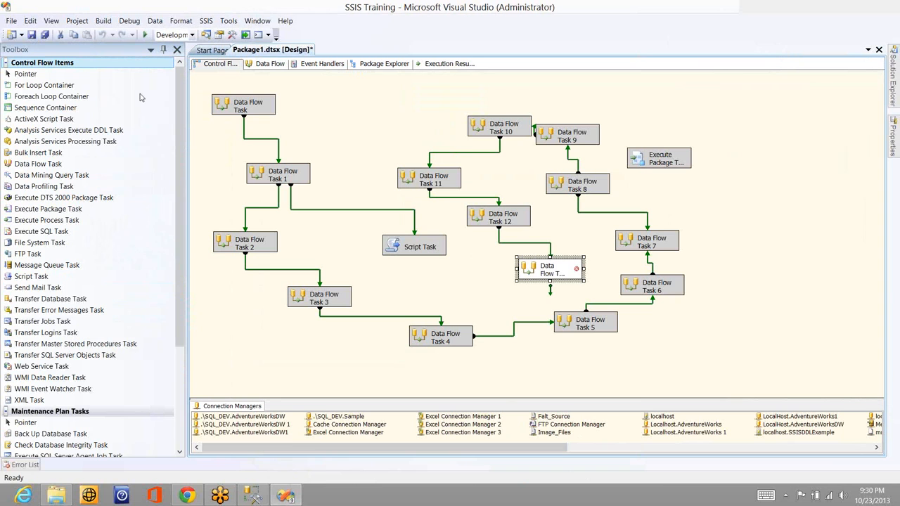
{"action": "left_click", "coordinate": [227, 260]}
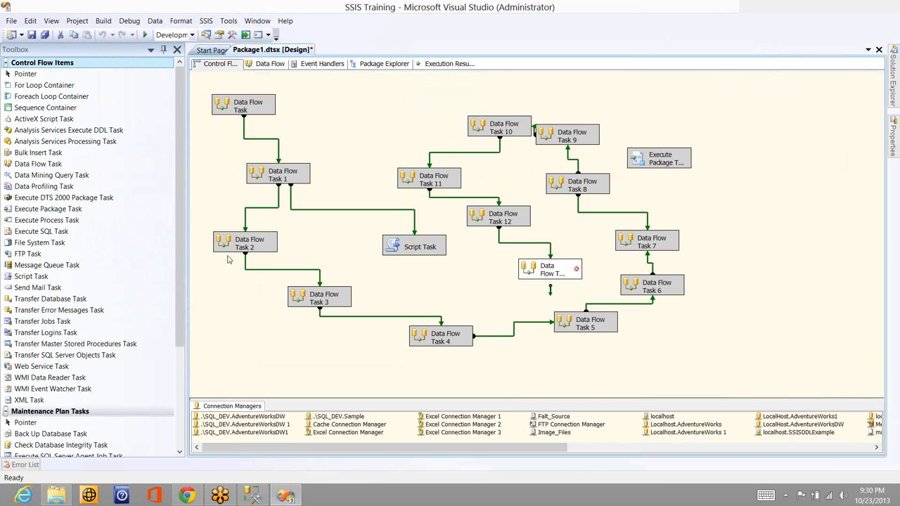
{"action": "right_click", "coordinate": [215, 208]}
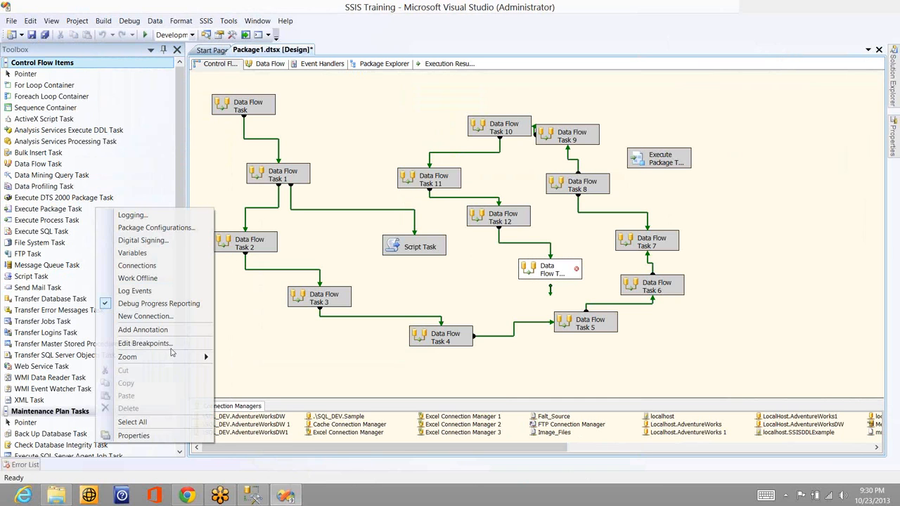
{"action": "left_click", "coordinate": [169, 253]}
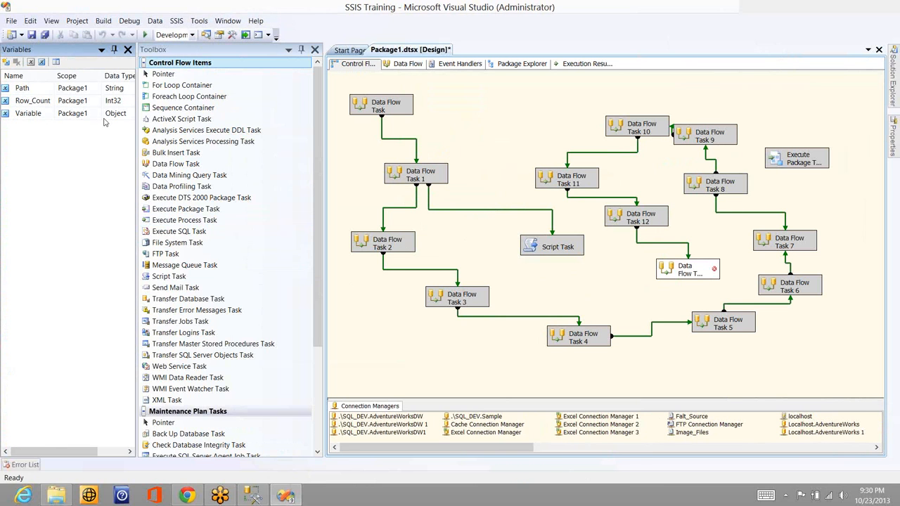
{"action": "left_click", "coordinate": [409, 64]}
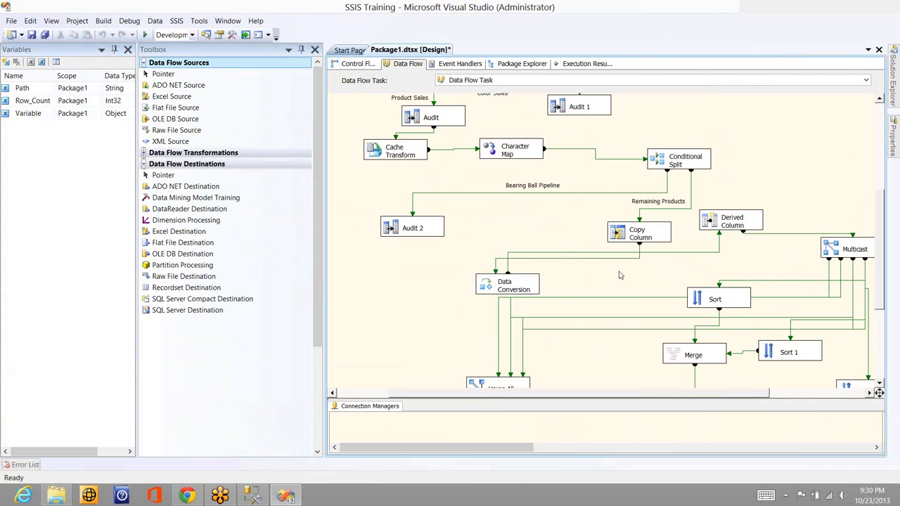
{"action": "left_click", "coordinate": [638, 233]}
{"action": "left_click", "coordinate": [800, 80]}
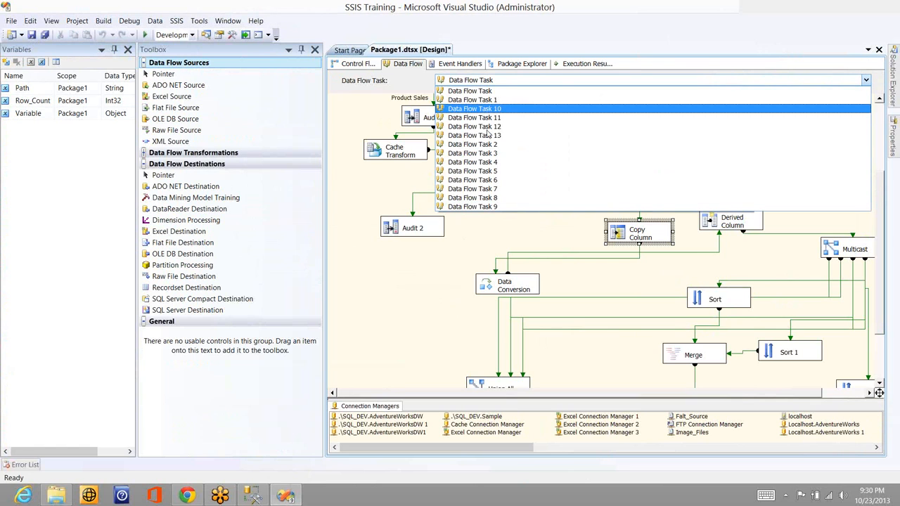
{"action": "left_click", "coordinate": [487, 135]}
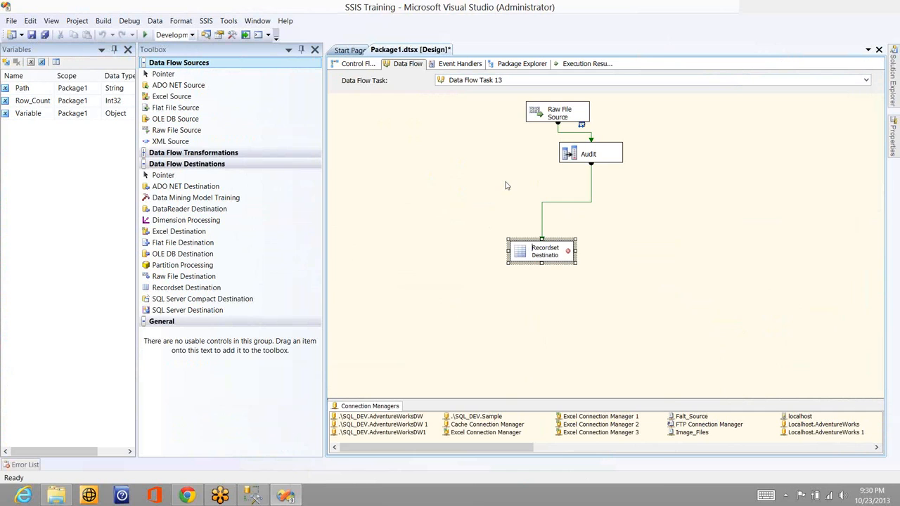
Set the Recordset Destination's VariableName to User::Variable, select all available input columns and save the settings
{"action": "double_click", "coordinate": [541, 252]}
{"action": "left_click", "coordinate": [638, 313]}
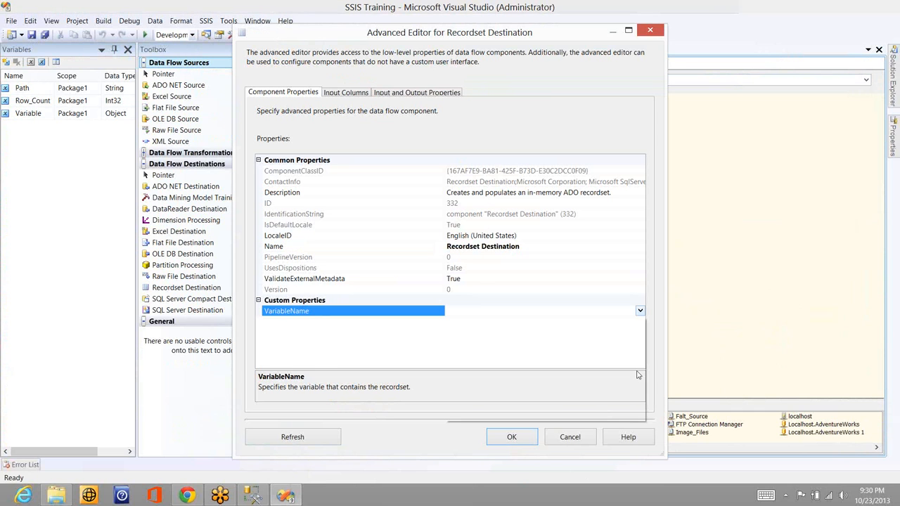
{"action": "left_click", "coordinate": [640, 310]}
{"action": "left_click", "coordinate": [640, 403]}
{"action": "scroll", "coordinate": [640, 403], "scroll_direction": "down", "scroll_amount": 4}
{"action": "left_click", "coordinate": [492, 404]}
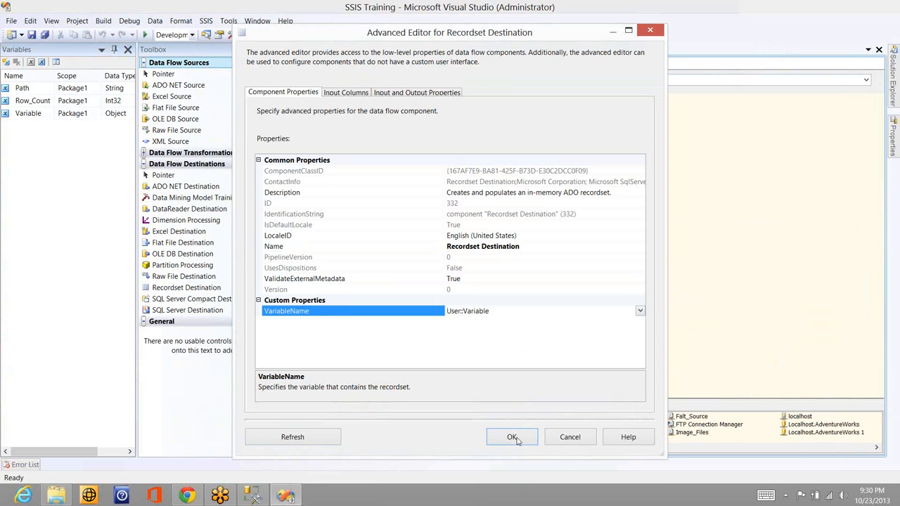
{"action": "left_click", "coordinate": [347, 93]}
{"action": "left_click", "coordinate": [431, 133]}
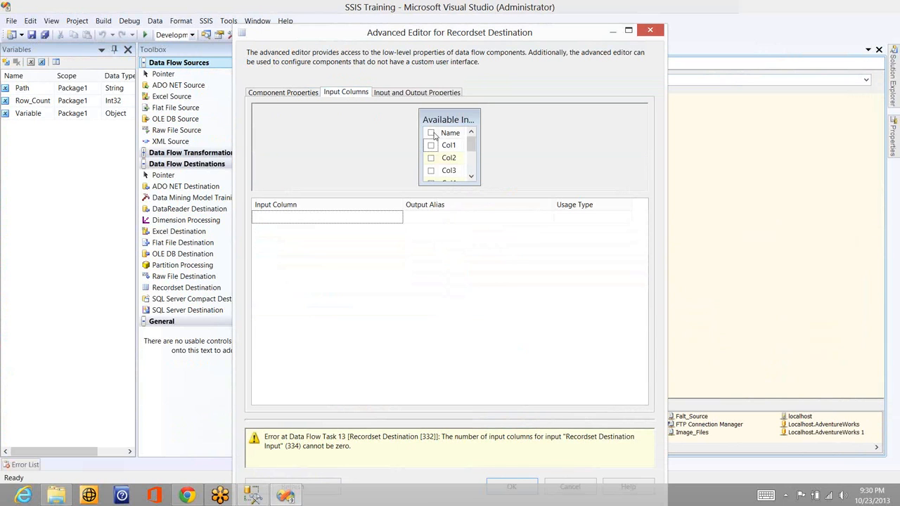
{"action": "left_click", "coordinate": [503, 484]}
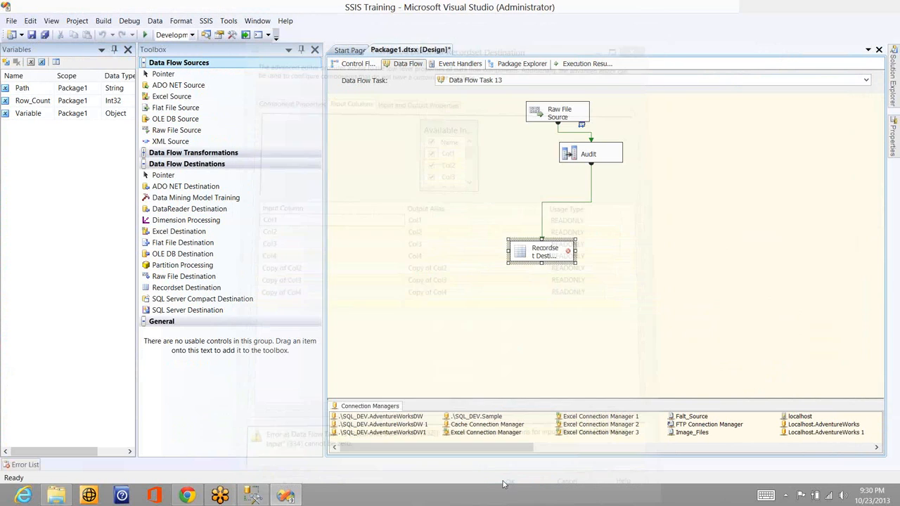
Execute the data flow task, close the data viewer to release the rows, and stop debugging
{"action": "right_click", "coordinate": [470, 166]}
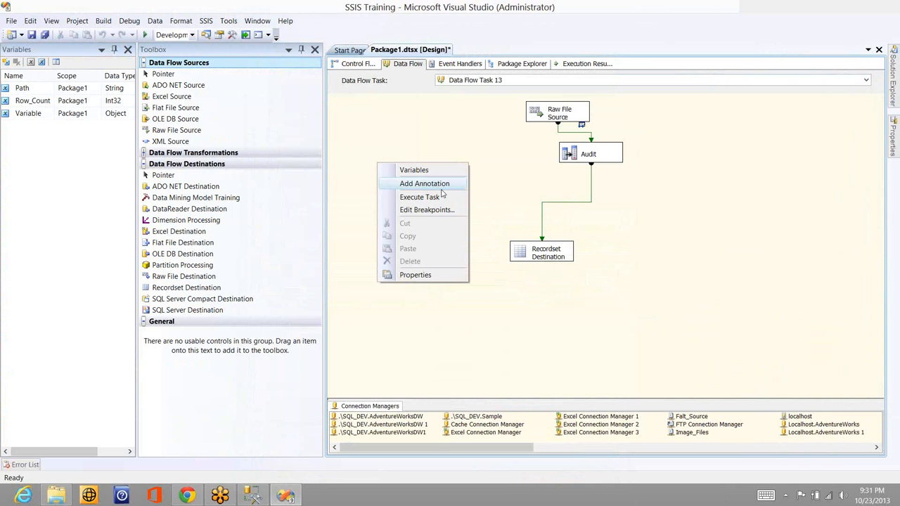
{"action": "left_click", "coordinate": [436, 199]}
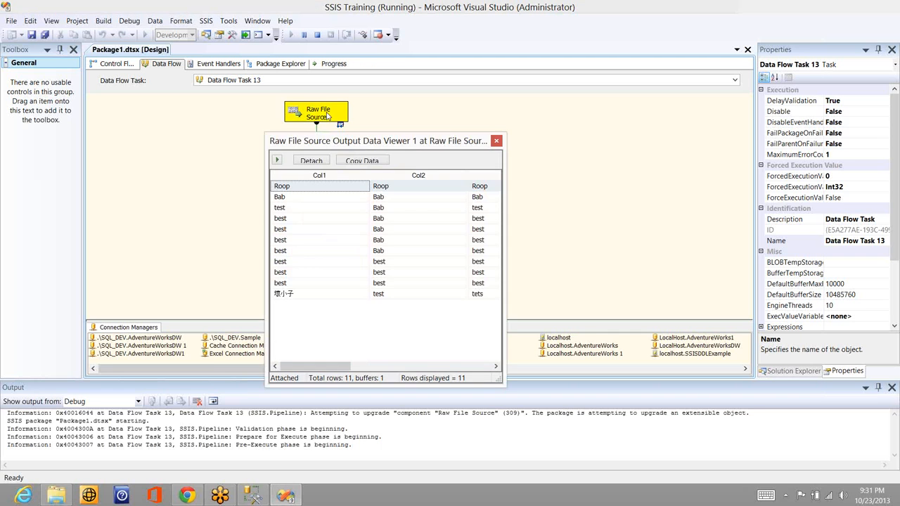
{"action": "left_click", "coordinate": [496, 142]}
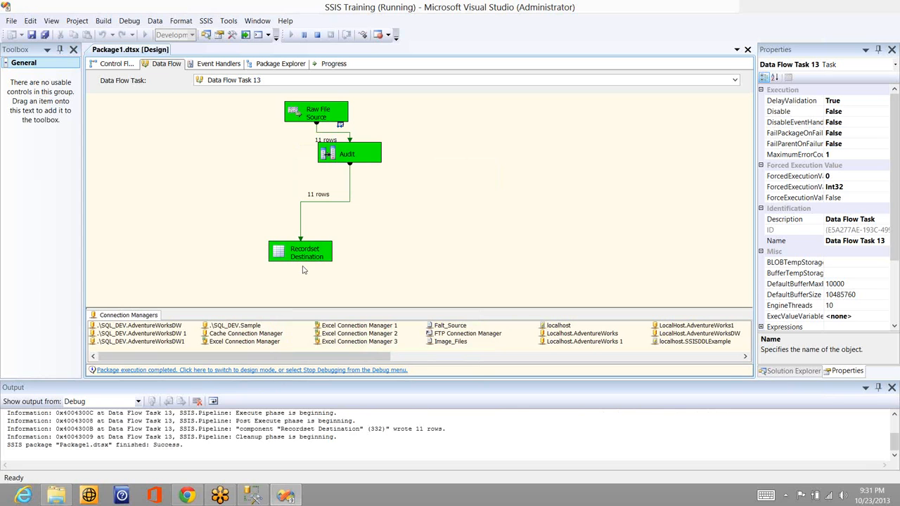
{"action": "left_click", "coordinate": [116, 65]}
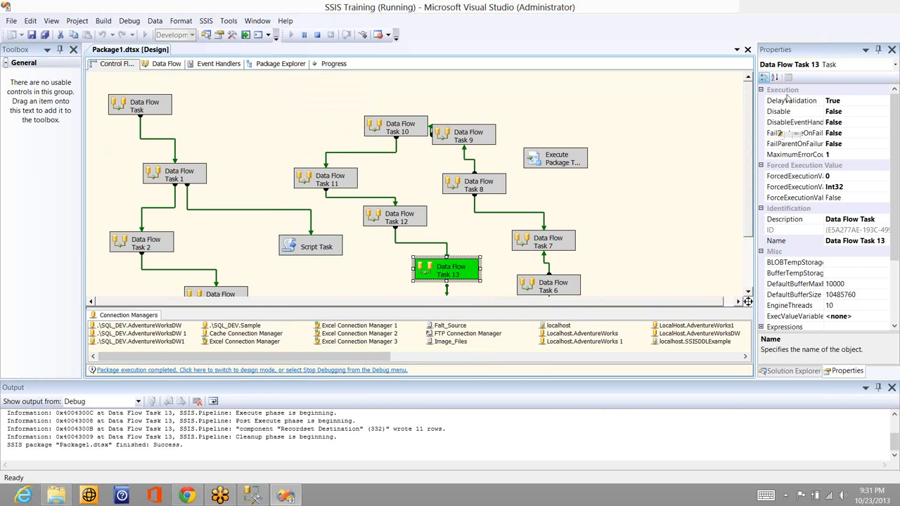
{"action": "key", "text": "shift+F5"}
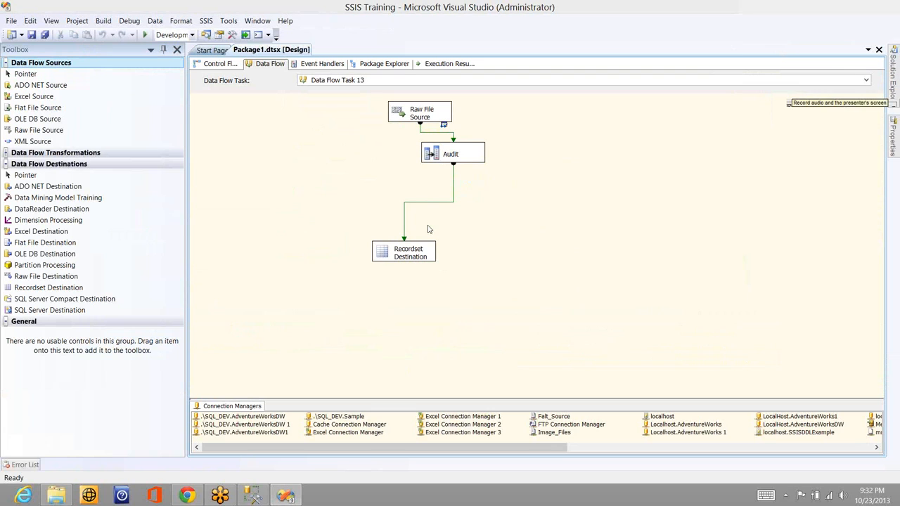
Replace the Recordset Destination with a SQL Server Compact Destination and connect the Audit output to it
{"action": "left_click_drag", "start_coordinate": [92, 303], "coordinate": [478, 242]}
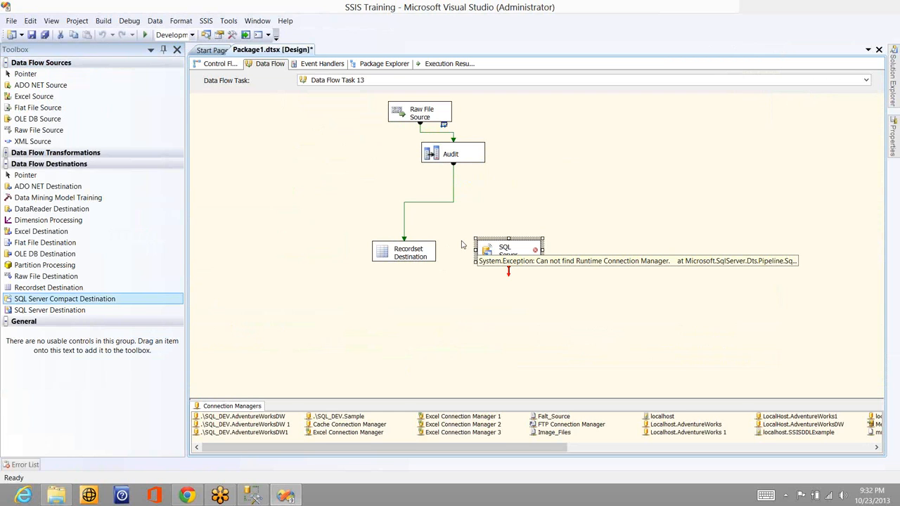
{"action": "left_click", "coordinate": [394, 248]}
{"action": "key", "text": "Delete"}
{"action": "key", "text": "Return"}
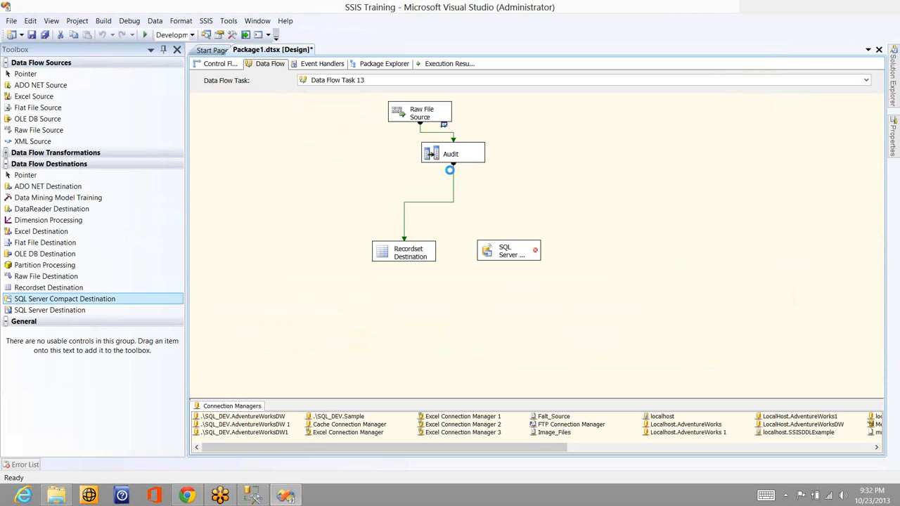
{"action": "left_click", "coordinate": [452, 156]}
{"action": "left_click_drag", "start_coordinate": [453, 164], "coordinate": [503, 253]}
Examine the SQL Server Compact Destination's connection manager, component properties and column mappings, and close its editor without saving
{"action": "double_click", "coordinate": [508, 250]}
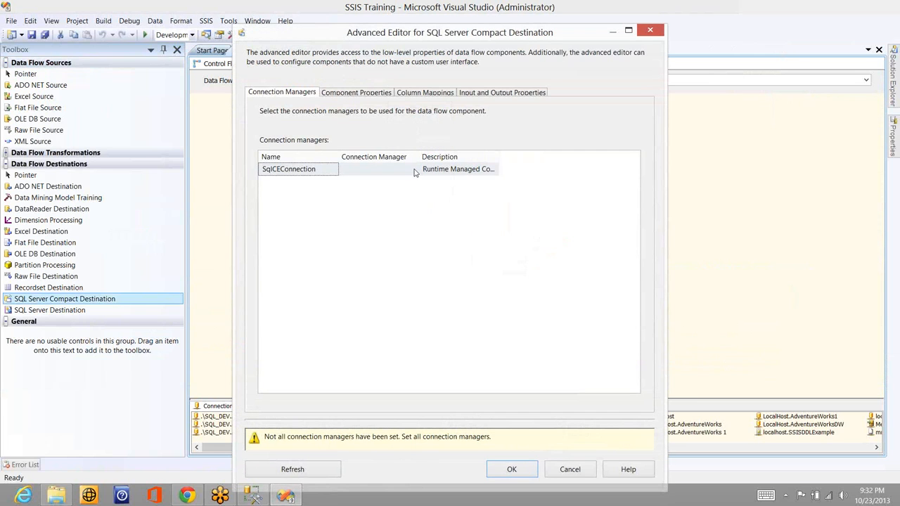
{"action": "left_click", "coordinate": [415, 171]}
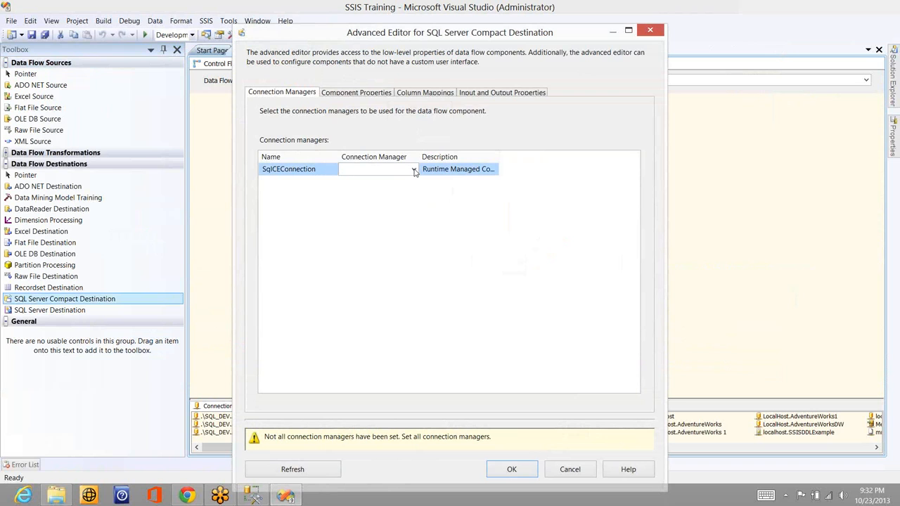
{"action": "left_click", "coordinate": [380, 94]}
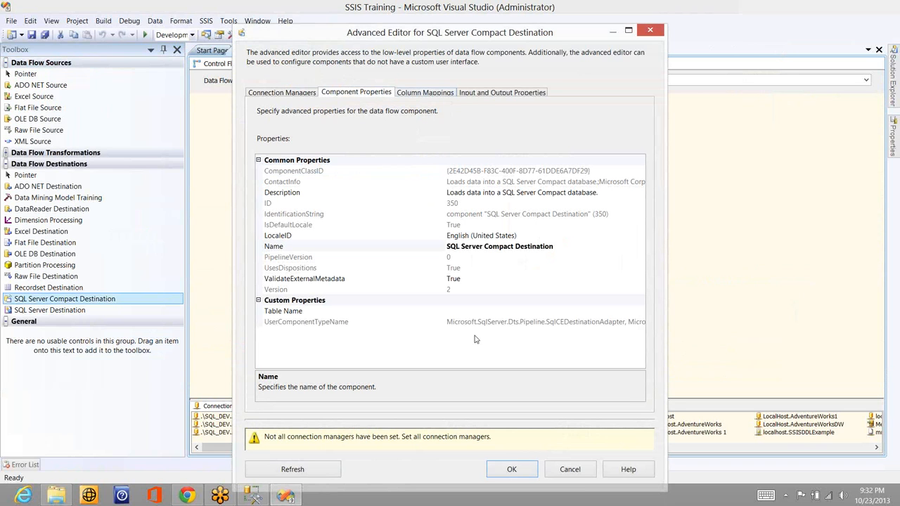
{"action": "left_click", "coordinate": [412, 94]}
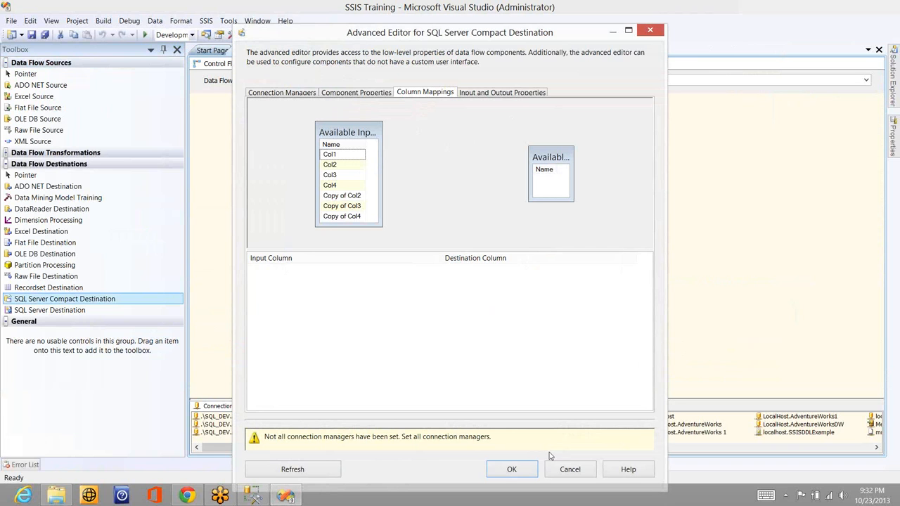
{"action": "left_click", "coordinate": [578, 474]}
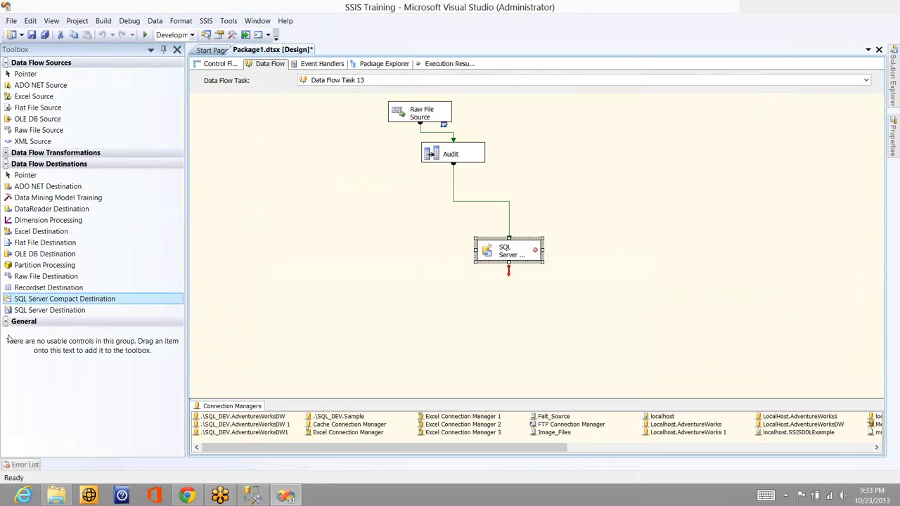
Add a SQL Server Destination to the data flow and reroute the Audit output from the SQL Server Compact Destination to it
{"action": "left_click_drag", "start_coordinate": [49, 311], "coordinate": [302, 270]}
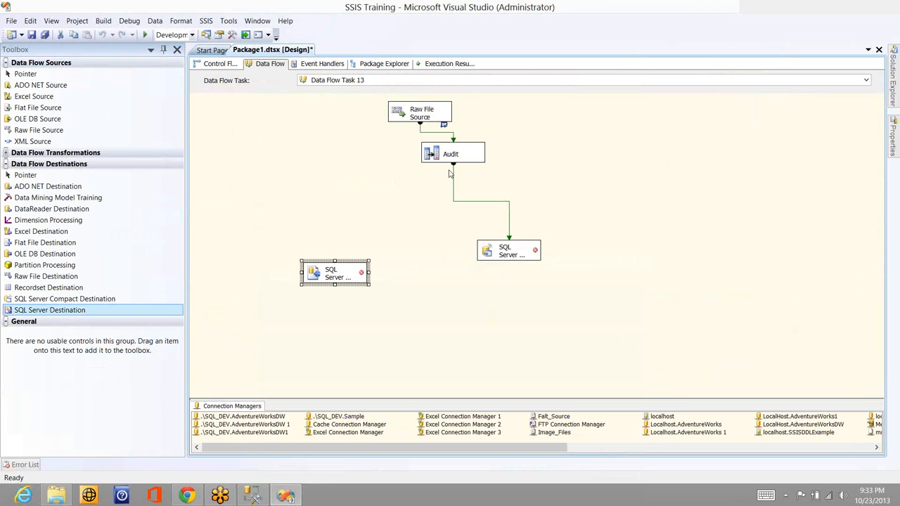
{"action": "mouse_move", "coordinate": [508, 253]}
{"action": "left_click", "coordinate": [103, 255]}
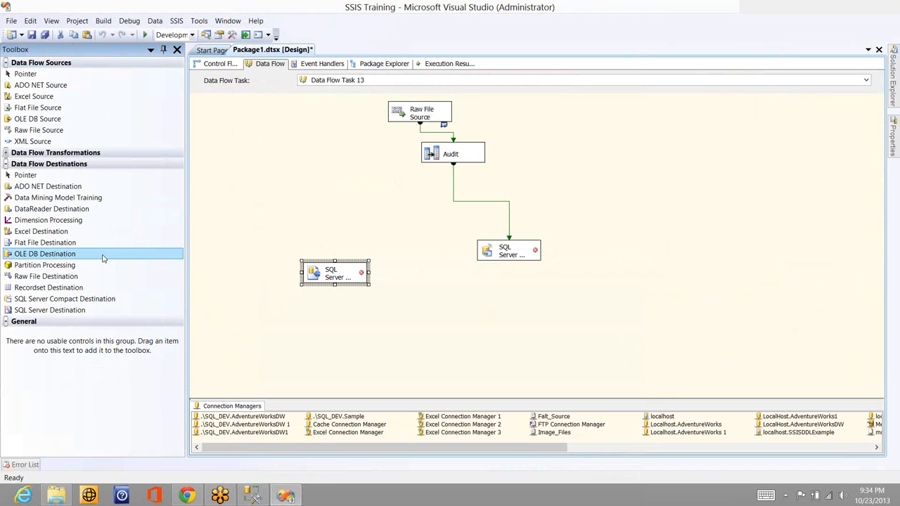
{"action": "left_click", "coordinate": [453, 180]}
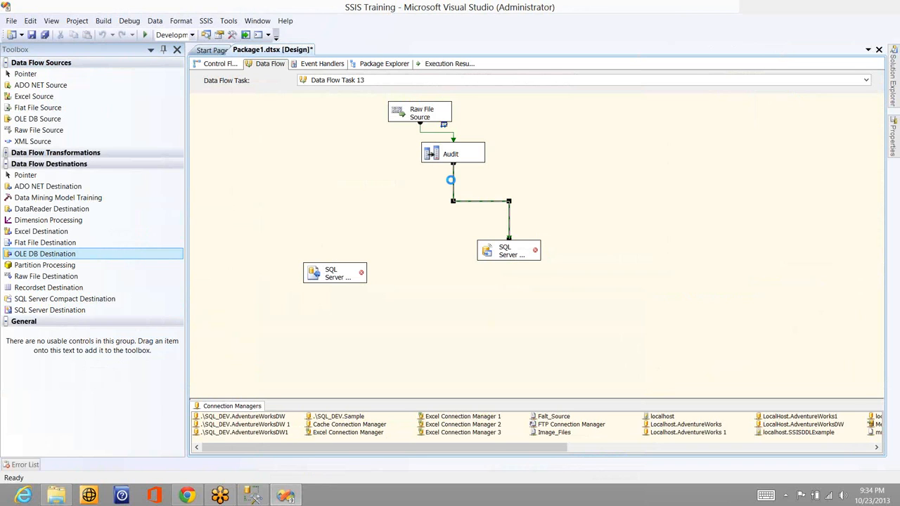
{"action": "key", "text": "Delete"}
{"action": "left_click", "coordinate": [452, 159]}
{"action": "left_click_drag", "start_coordinate": [454, 177], "coordinate": [345, 269]}
{"action": "left_click", "coordinate": [345, 268]}
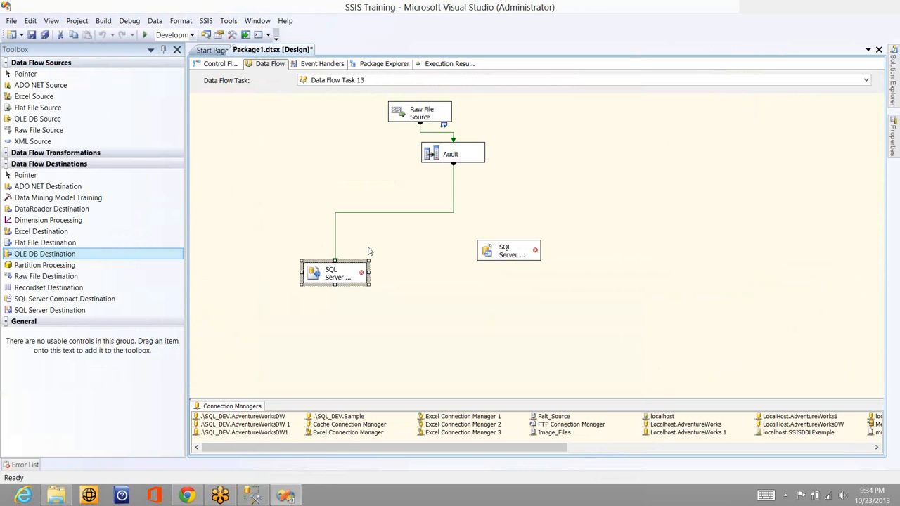
Set the SQL Server Destination's connection manager to localhost\sql_dev.Sample and its table to [dbo].[Sales_Person_SCD0]
{"action": "left_click", "coordinate": [354, 273]}
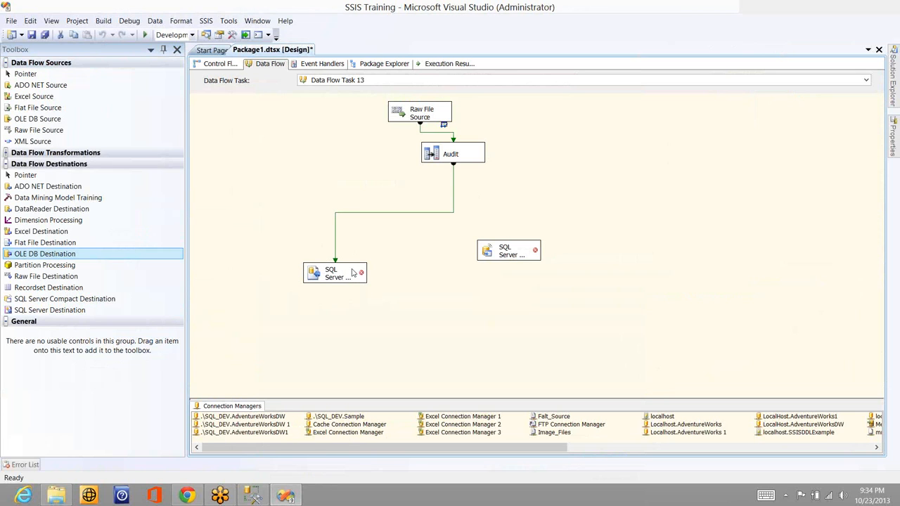
{"action": "double_click", "coordinate": [354, 273]}
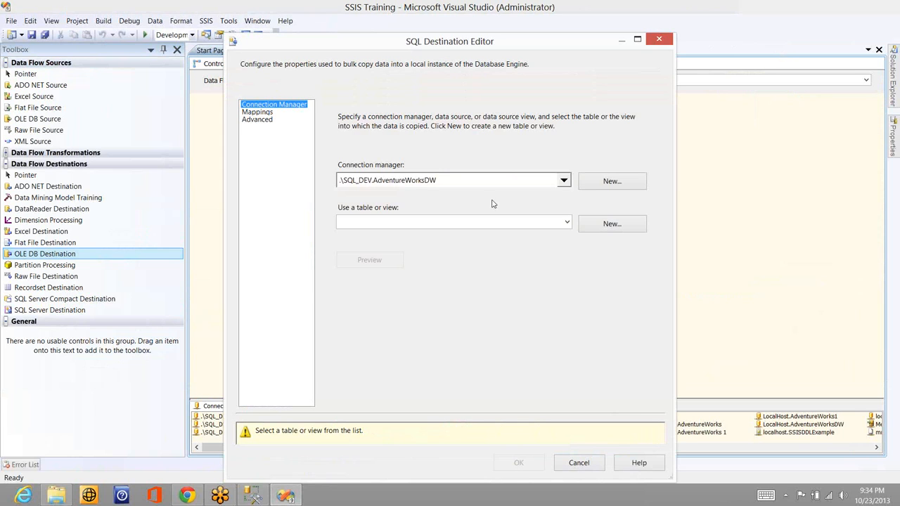
{"action": "left_click", "coordinate": [564, 180]}
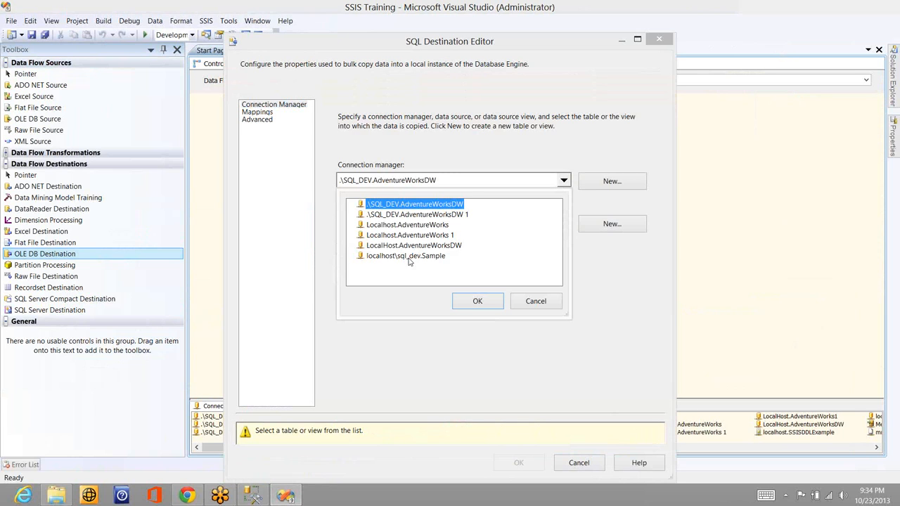
{"action": "left_click", "coordinate": [411, 259]}
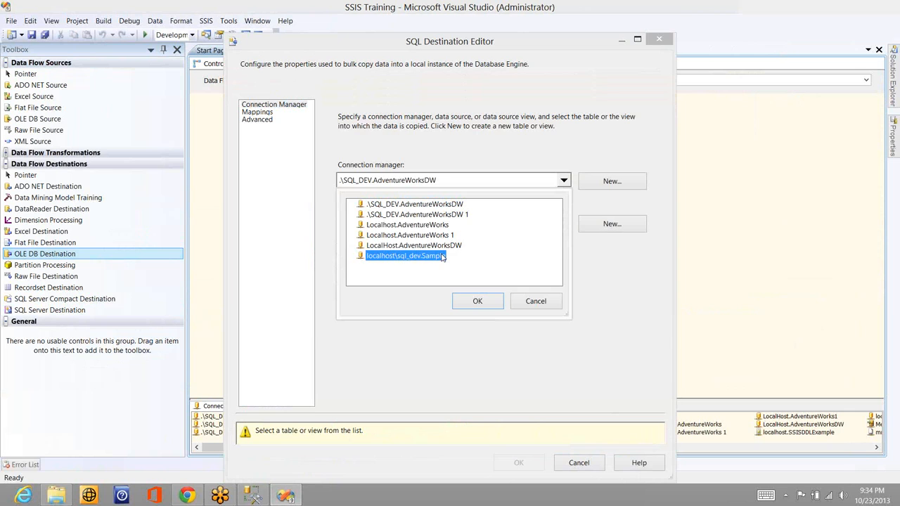
{"action": "left_click", "coordinate": [477, 303]}
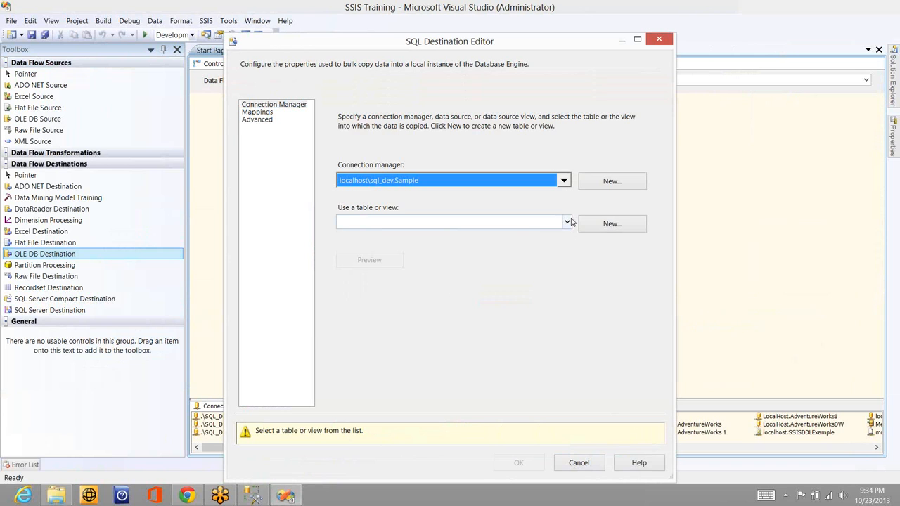
{"action": "left_click", "coordinate": [571, 222]}
{"action": "left_click", "coordinate": [422, 294]}
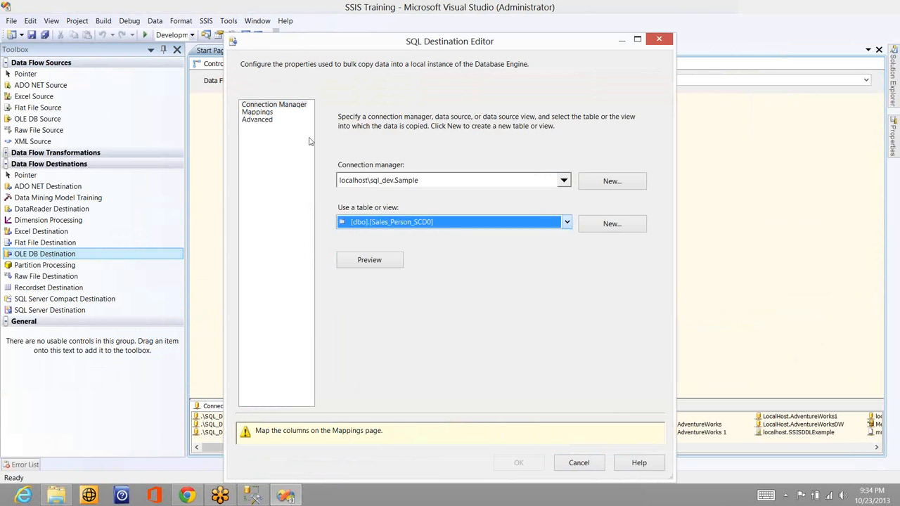
Map Col1 to Name, Copy of Col2 to City, Copy of Col3 to State and Copy of Col4 to Country, and save the destination settings
{"action": "left_click", "coordinate": [257, 112]}
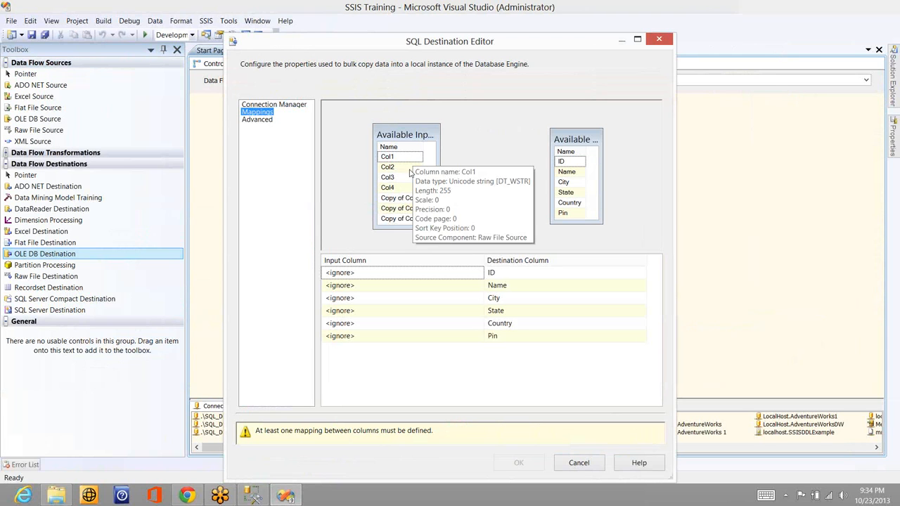
{"action": "left_click_drag", "start_coordinate": [419, 195], "coordinate": [564, 193]}
{"action": "left_click_drag", "start_coordinate": [416, 220], "coordinate": [568, 203]}
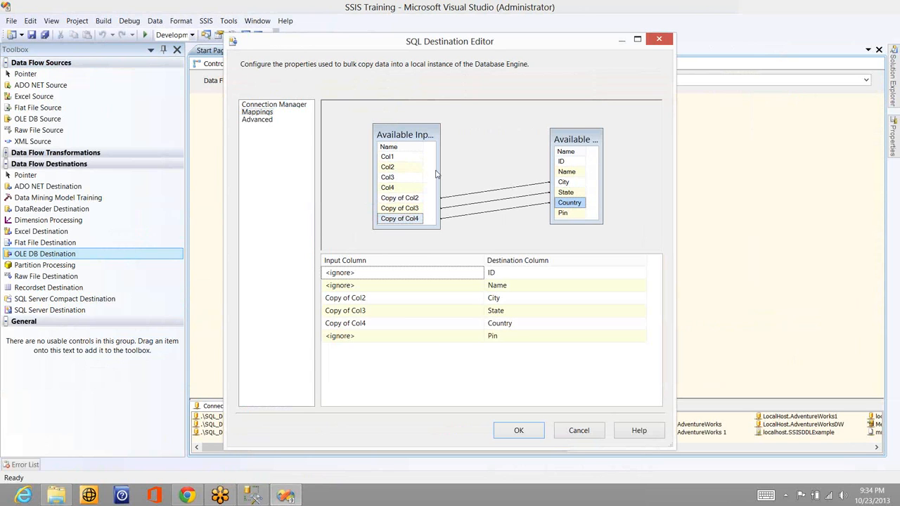
{"action": "left_click_drag", "start_coordinate": [411, 157], "coordinate": [568, 175]}
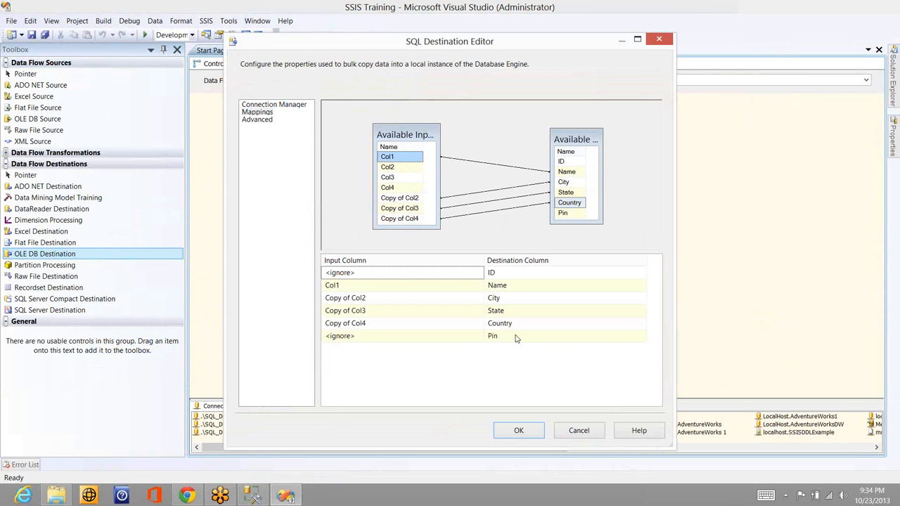
{"action": "left_click", "coordinate": [517, 432]}
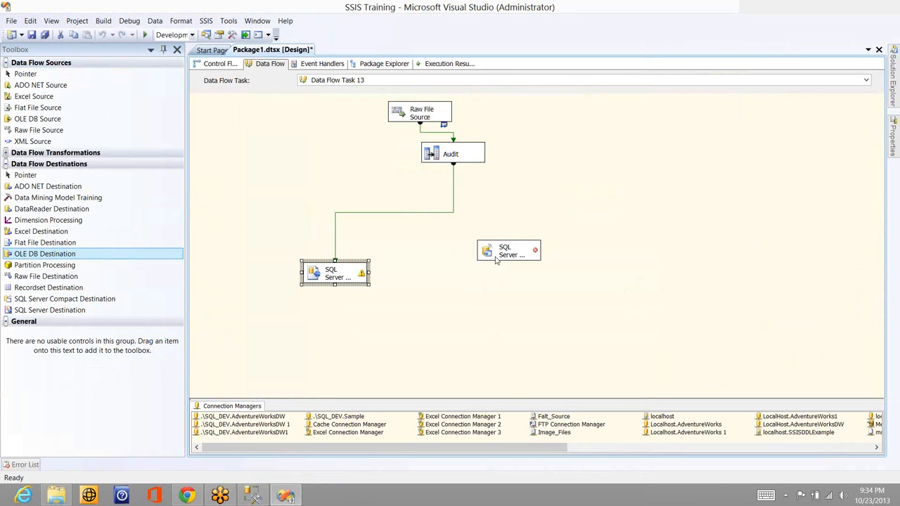
{"action": "mouse_move", "coordinate": [495, 260]}
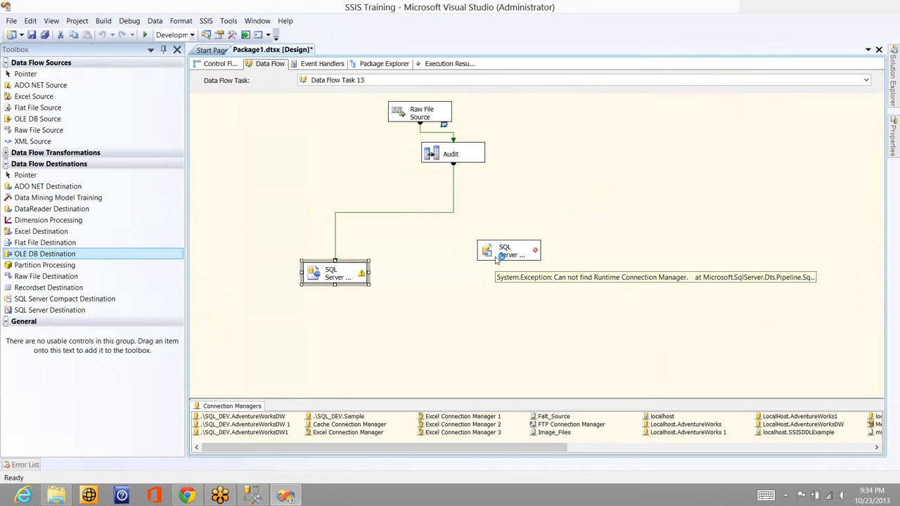